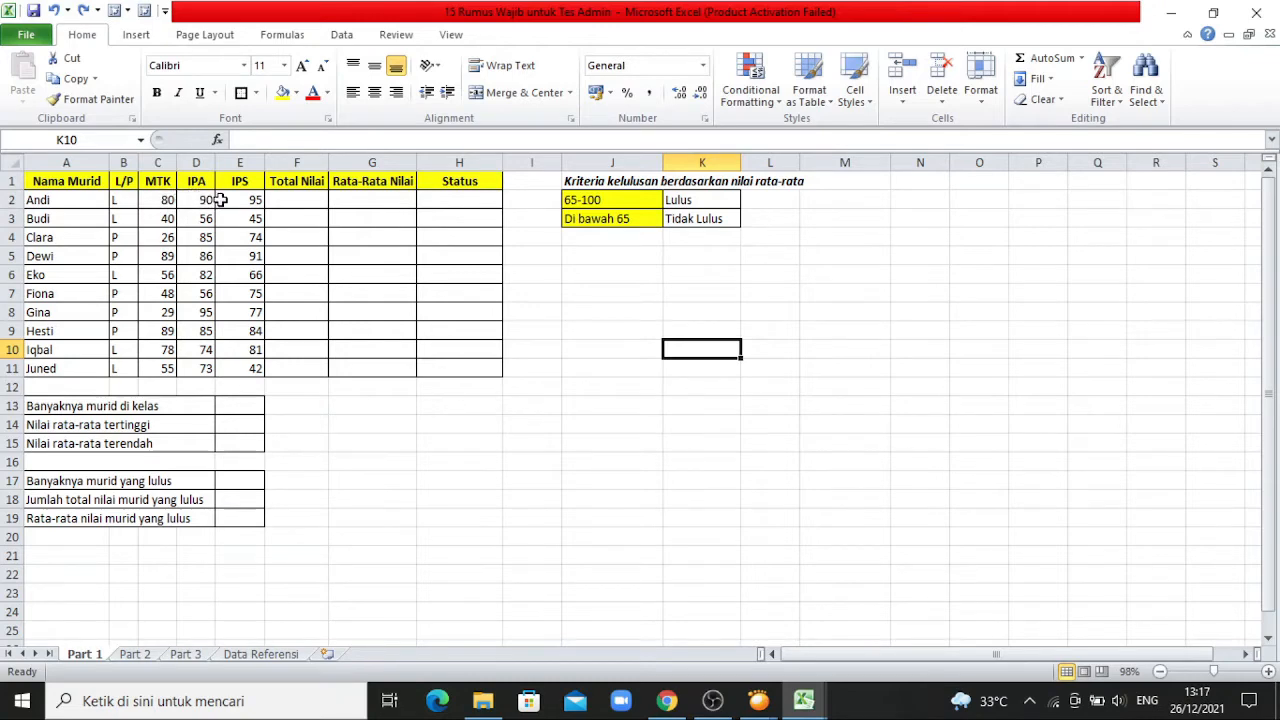
Enter the formula =SUM(C2:E2) in F2 to total the first student's MTK, IPA and IPS scores.
click(292, 200)
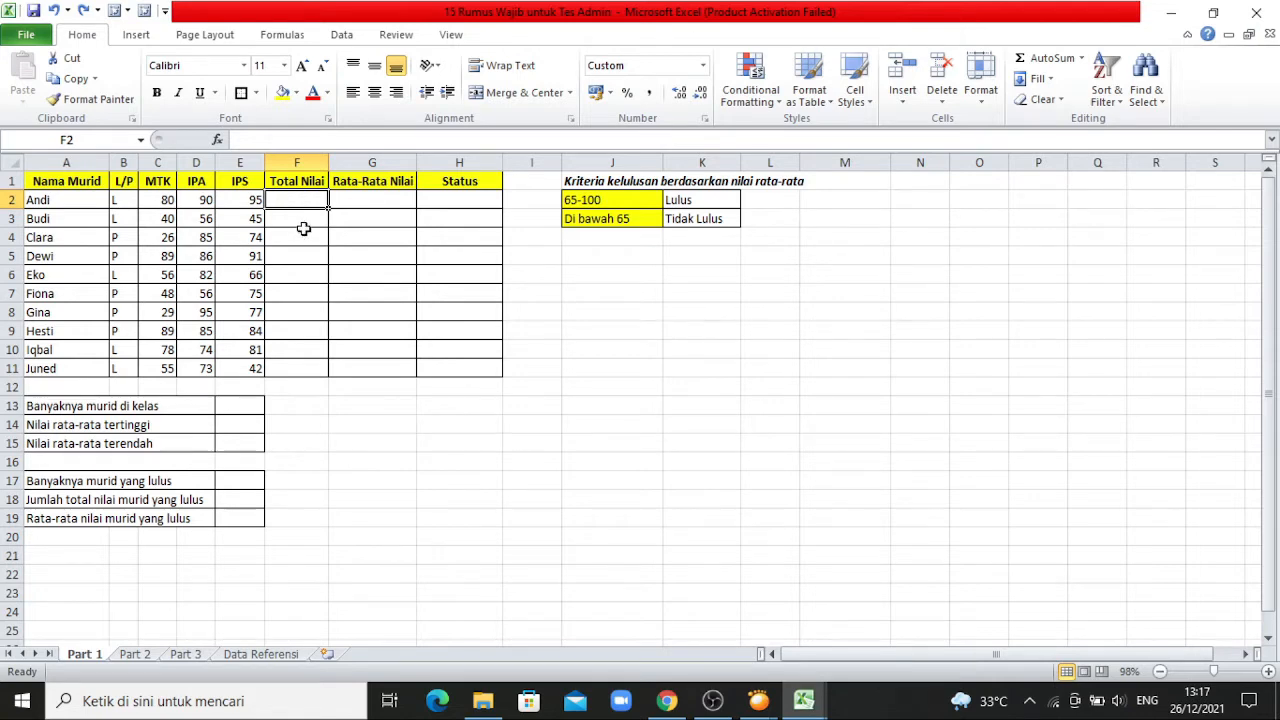
text(=sum)
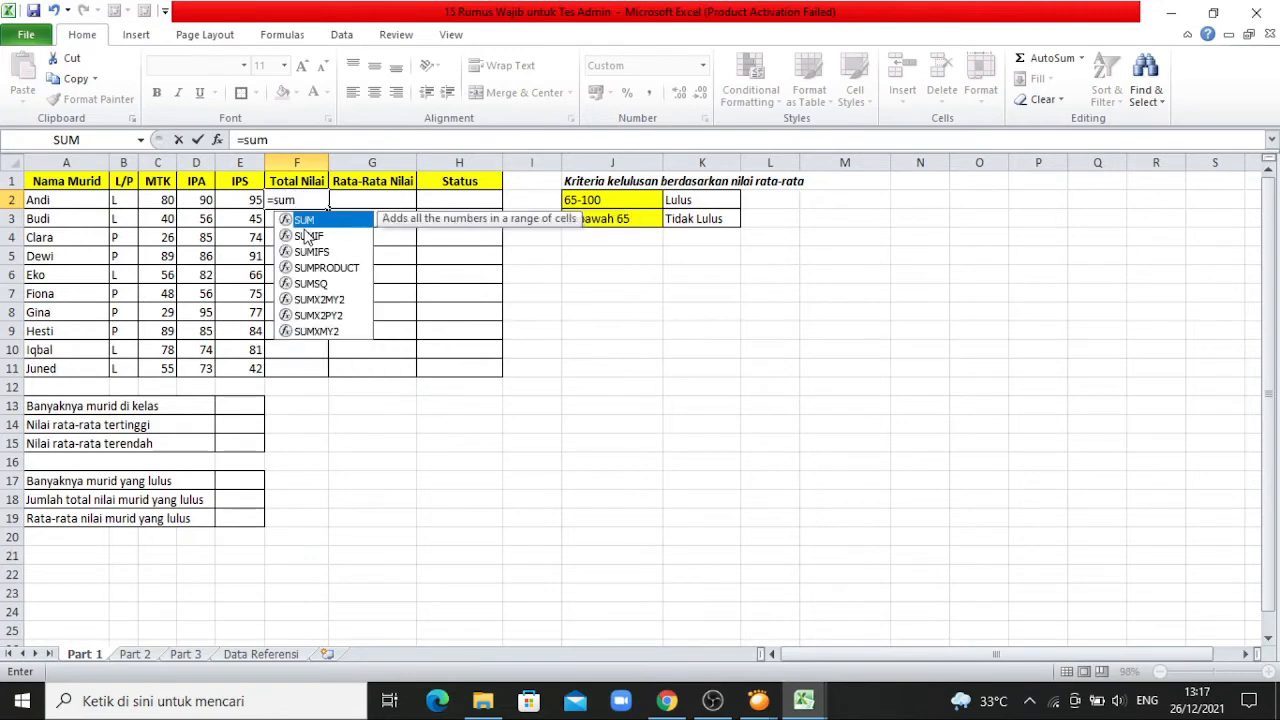
key(BackSpace)
key(BackSpace)
key(BackSpace)
text(SUM()
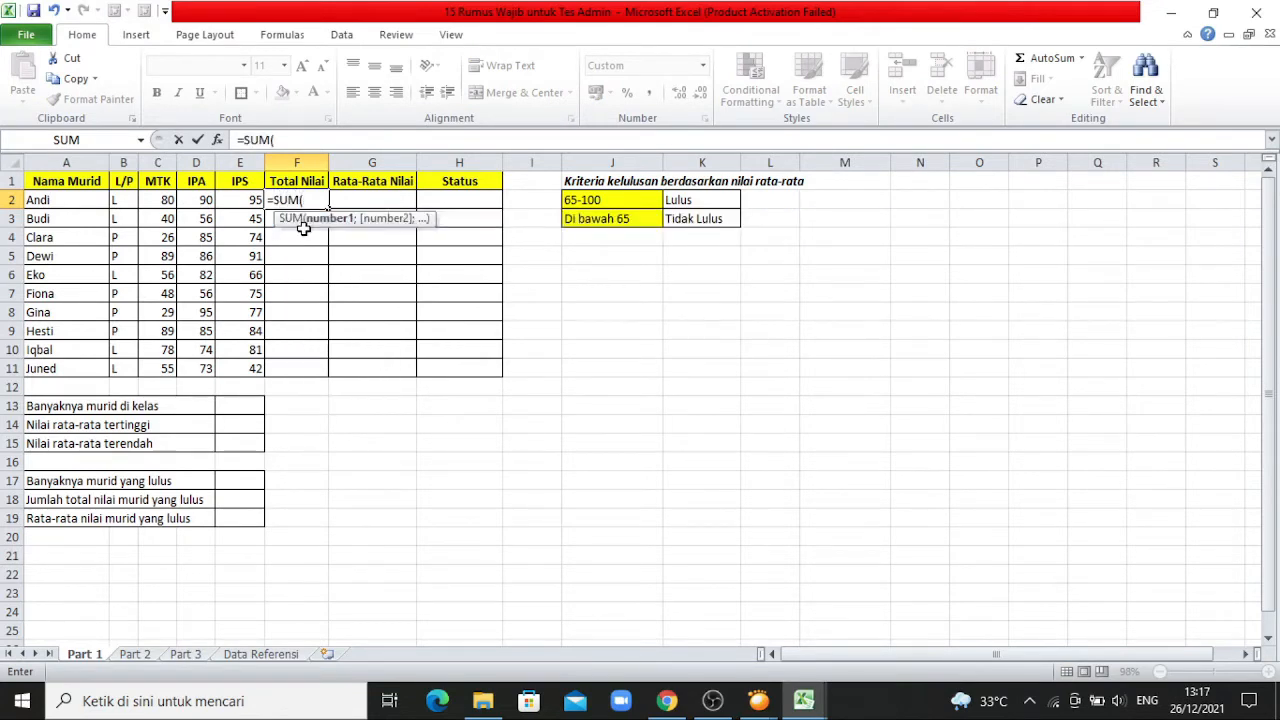
click(155, 200)
drag(166, 200, 239, 201)
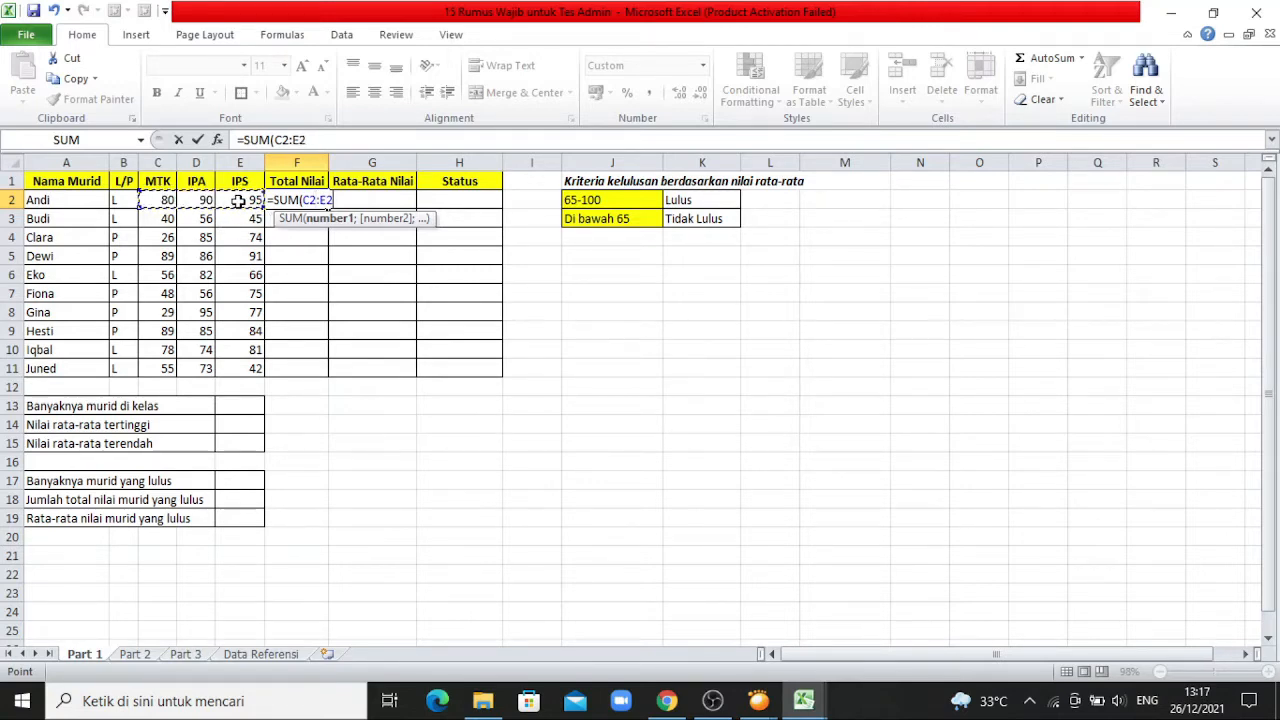
text())
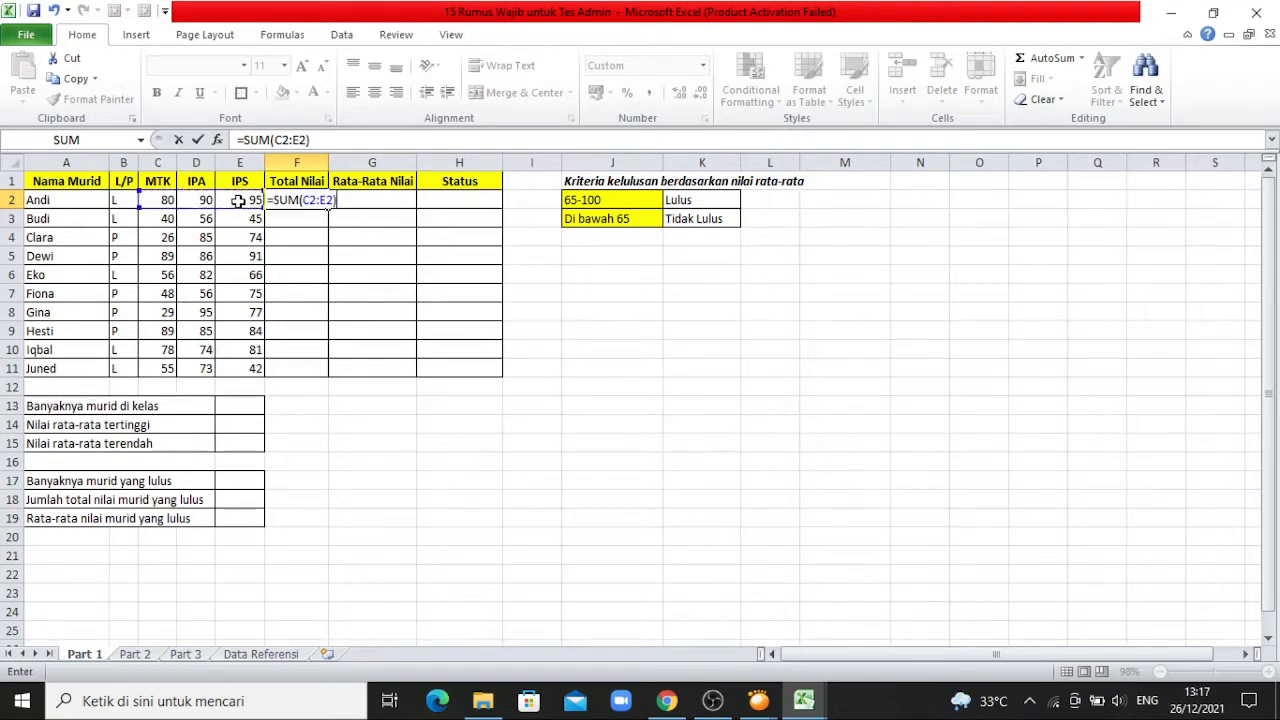
key(Return)
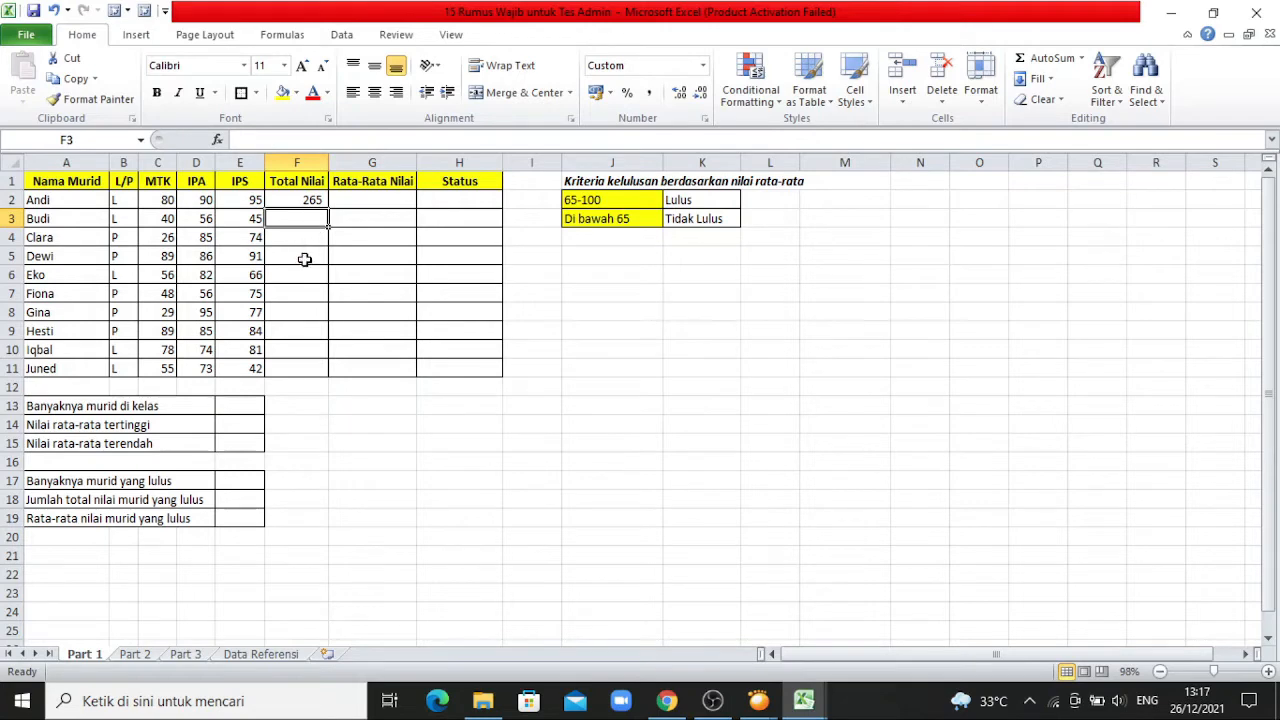
Enter the formula =SUM(C3:E3) in F3 to total the second student's scores.
text(=SU)
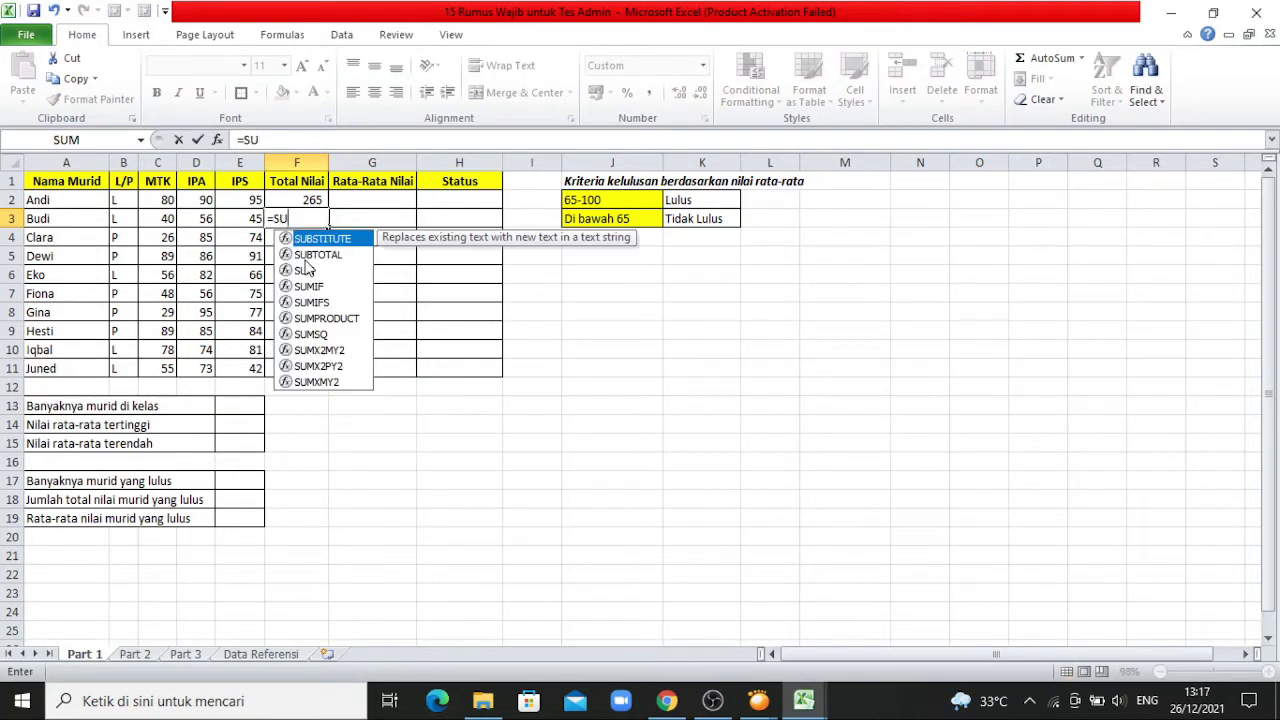
text(M()
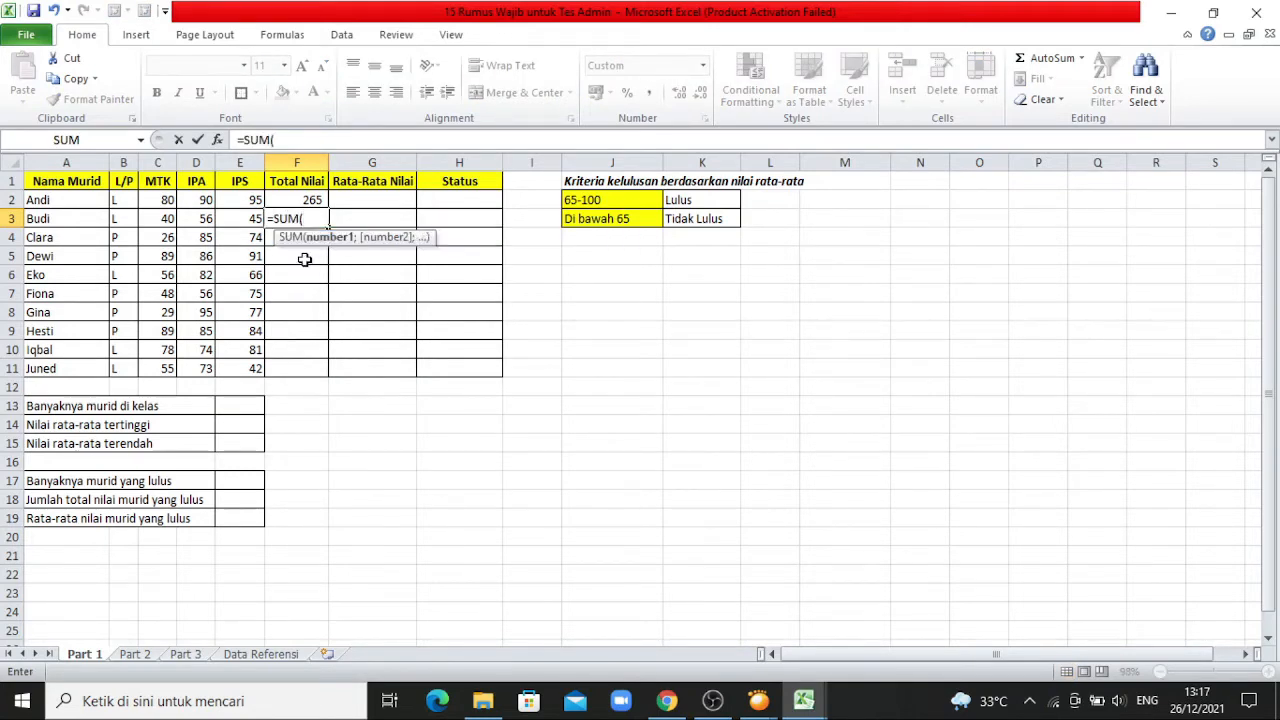
drag(172, 222, 257, 226)
text())
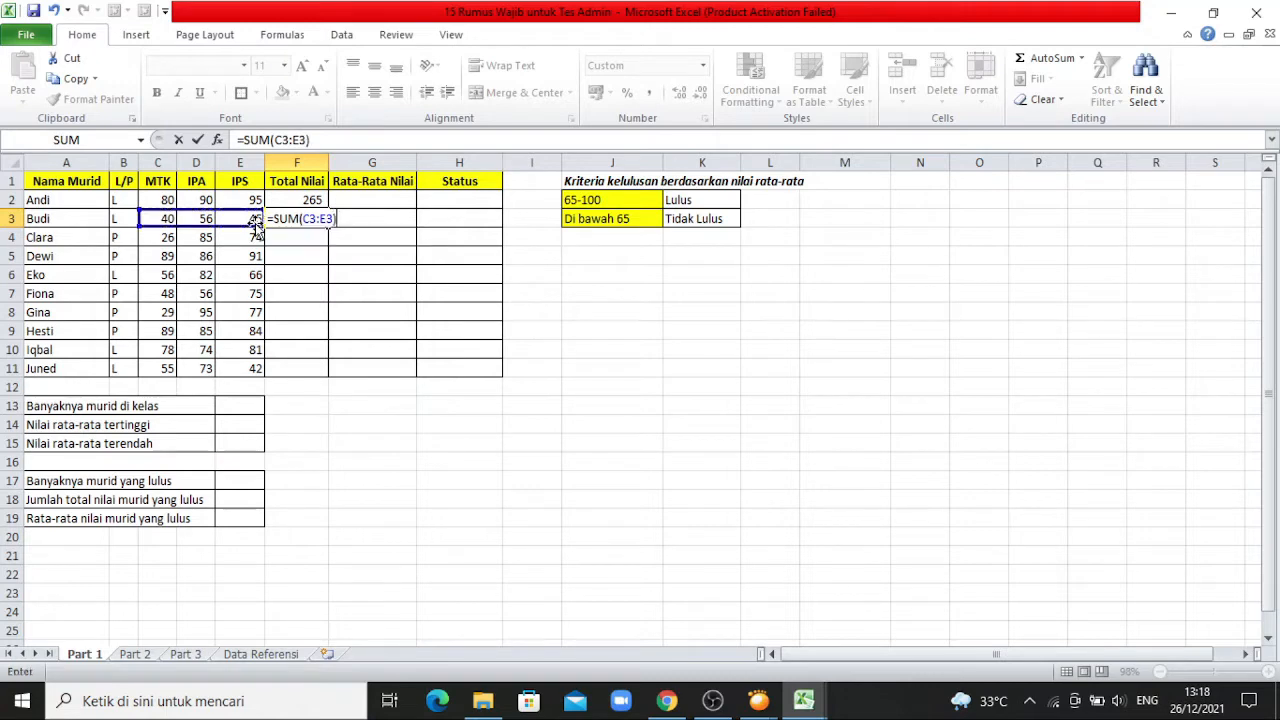
key(Return)
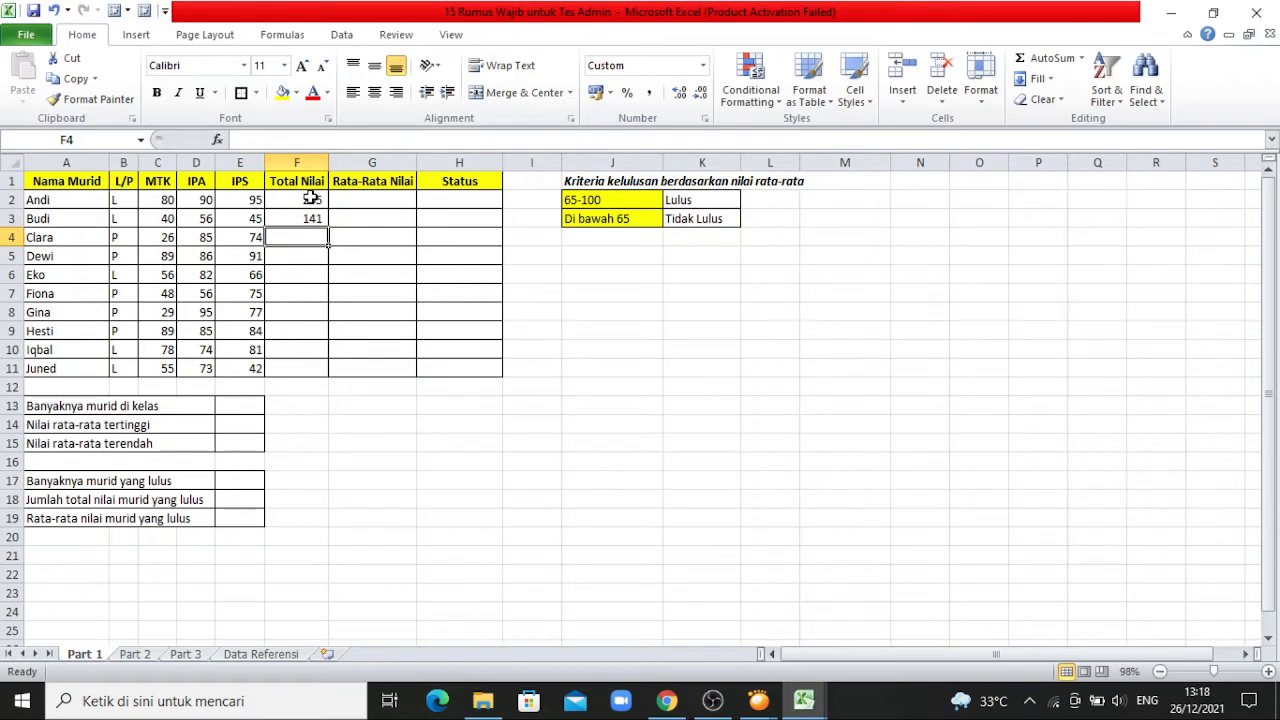
Clear the formula in F3 and fill the total formula from F2 down through F11.
click(309, 218)
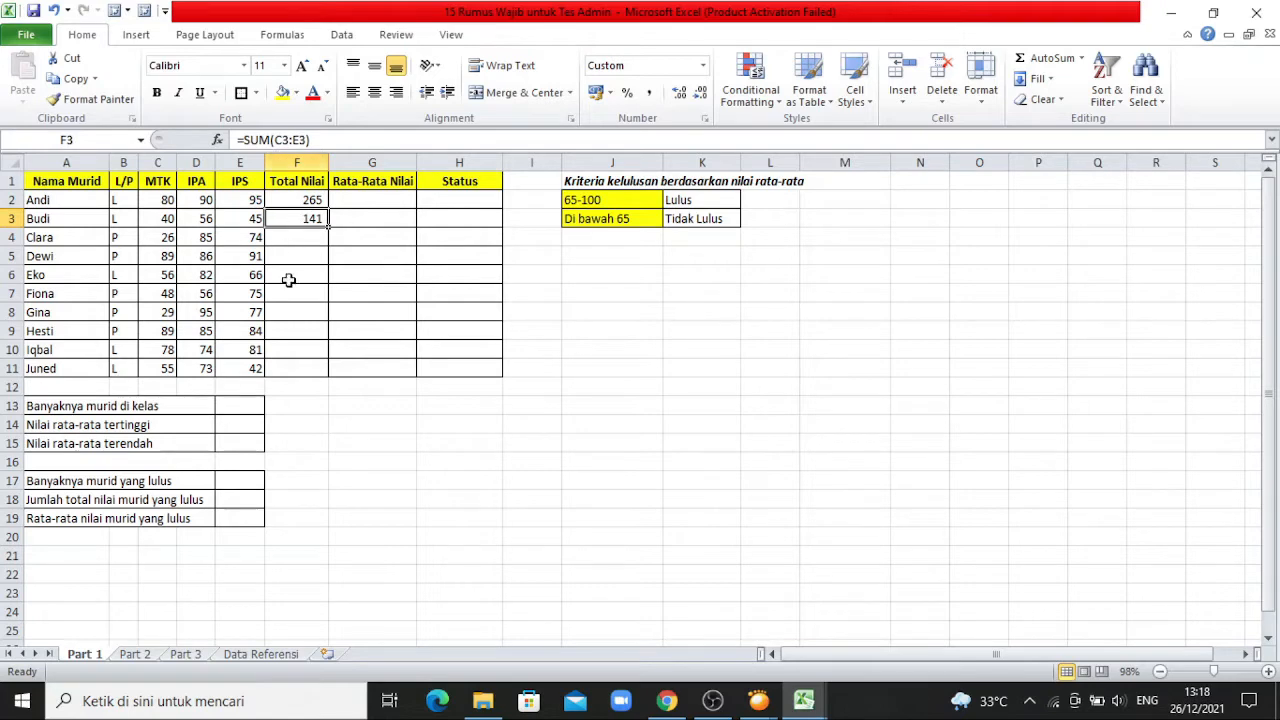
key(BackSpace)
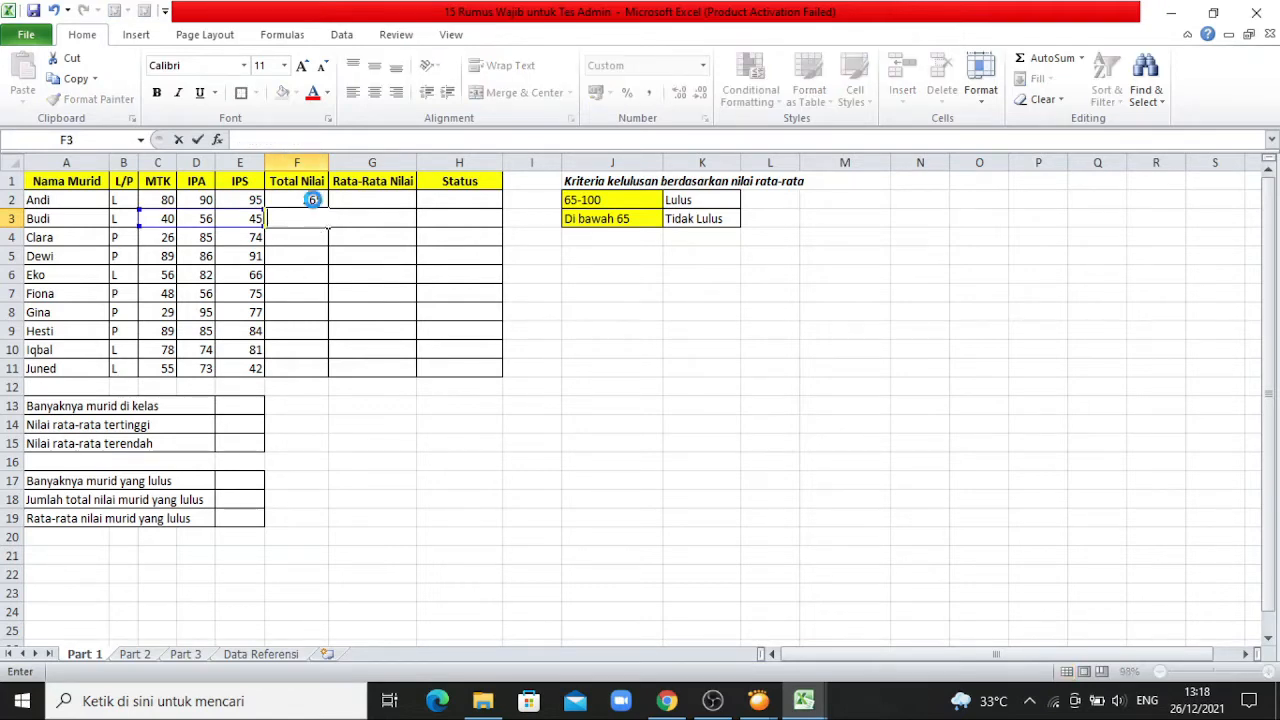
click(313, 200)
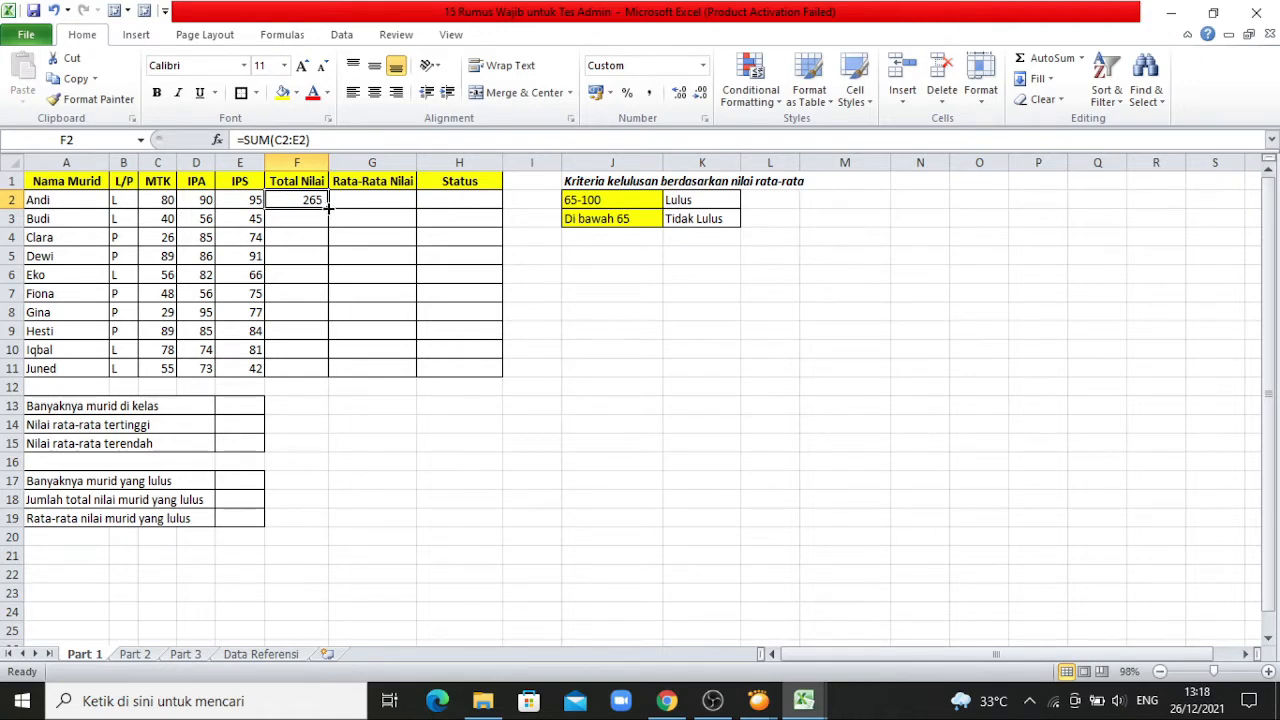
drag(328, 207, 323, 378)
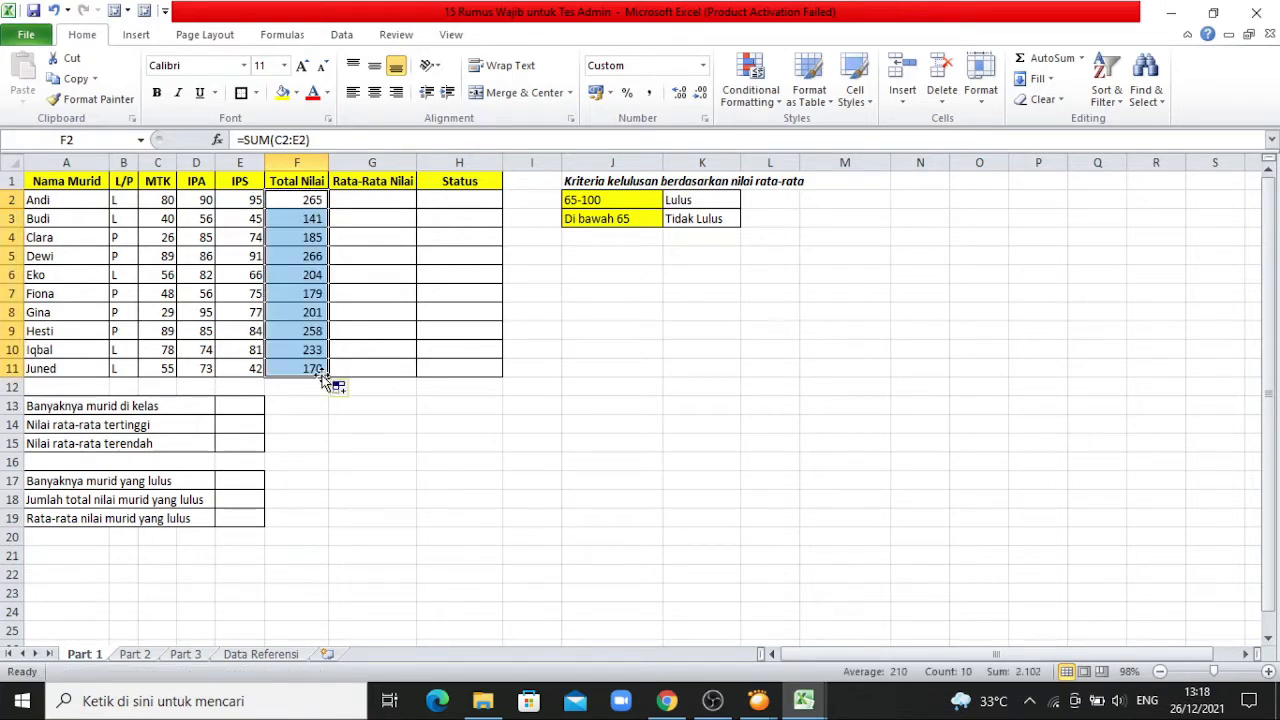
Enter the formula =AVERAGE(F2/3) in G2 to calculate the first student's average score.
click(380, 200)
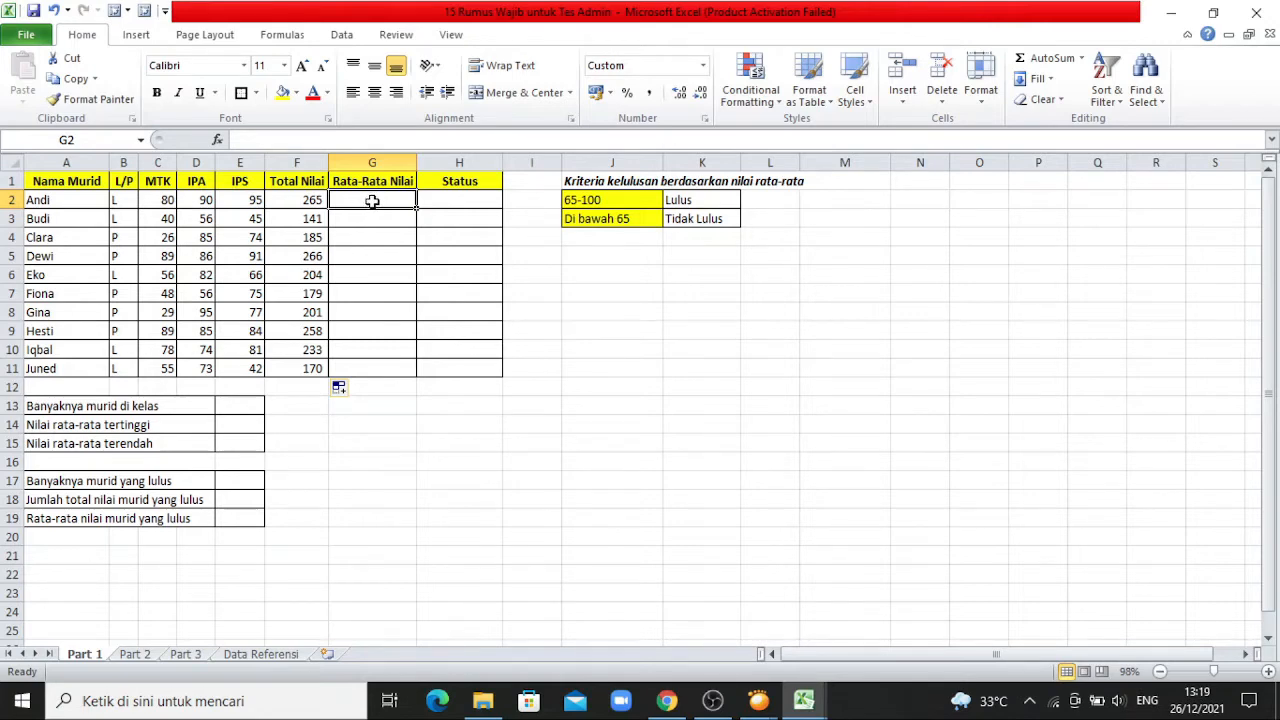
text(=)
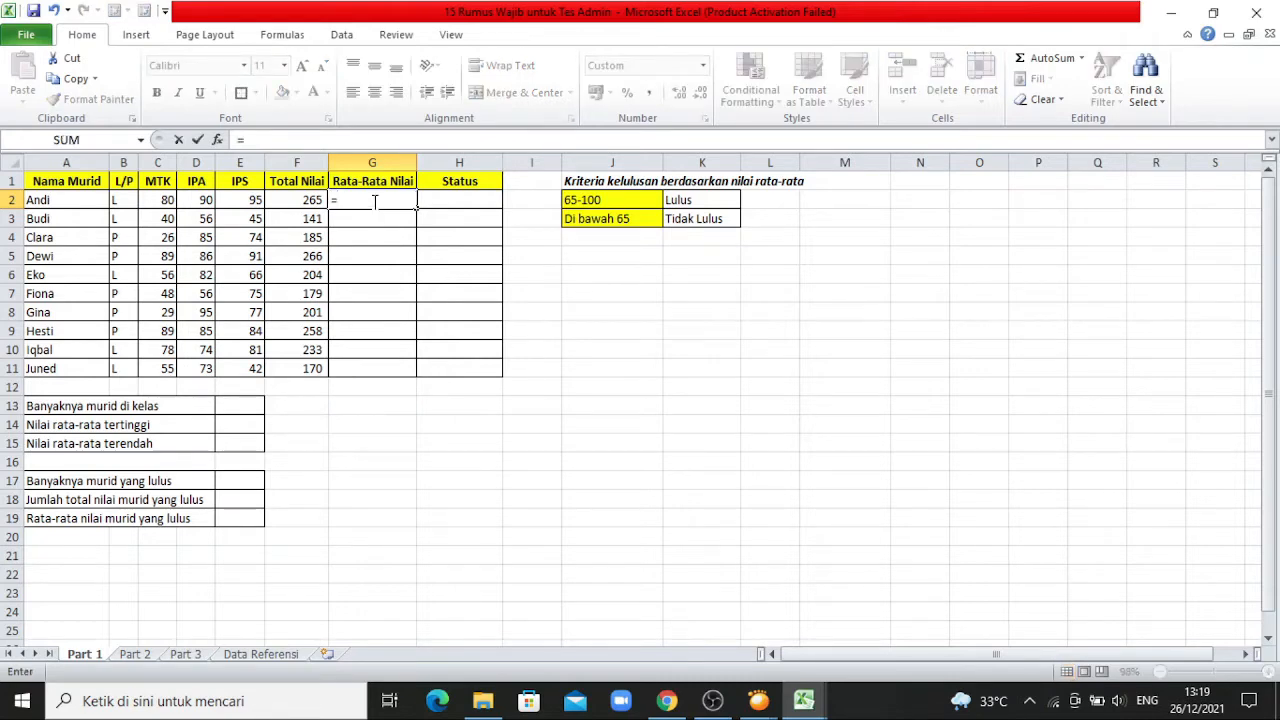
text(AVERAGE)
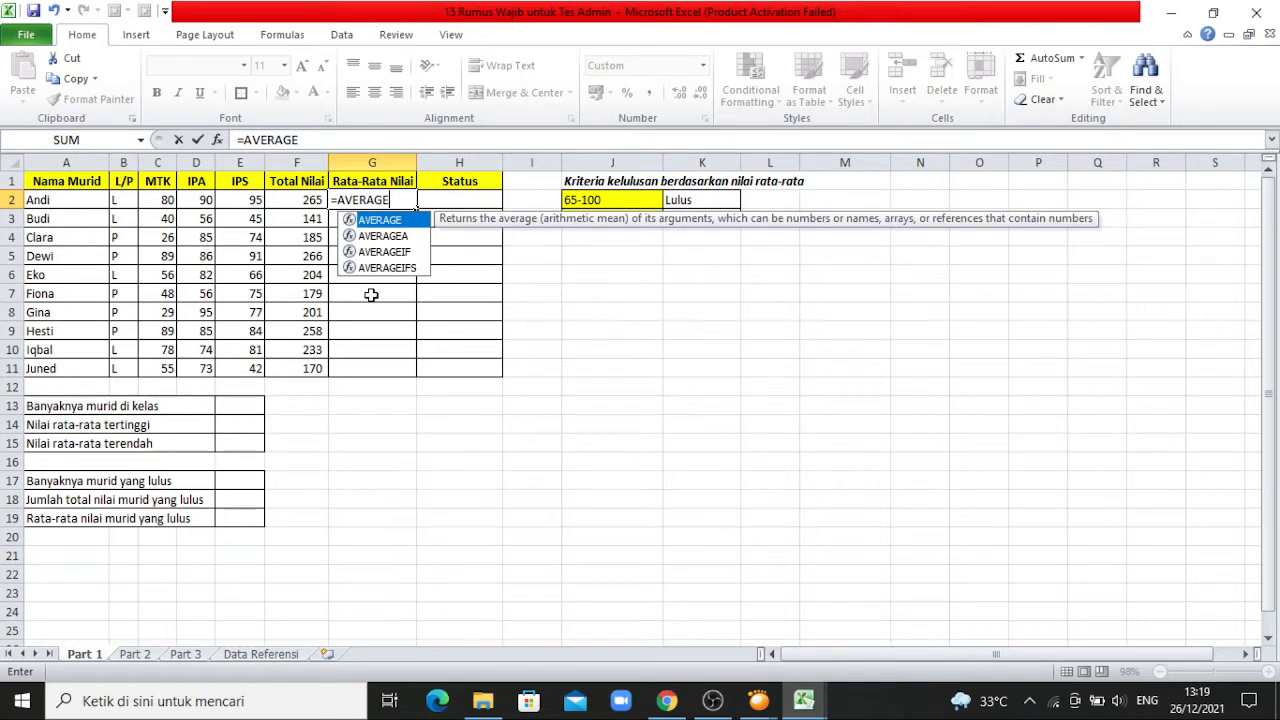
text(()
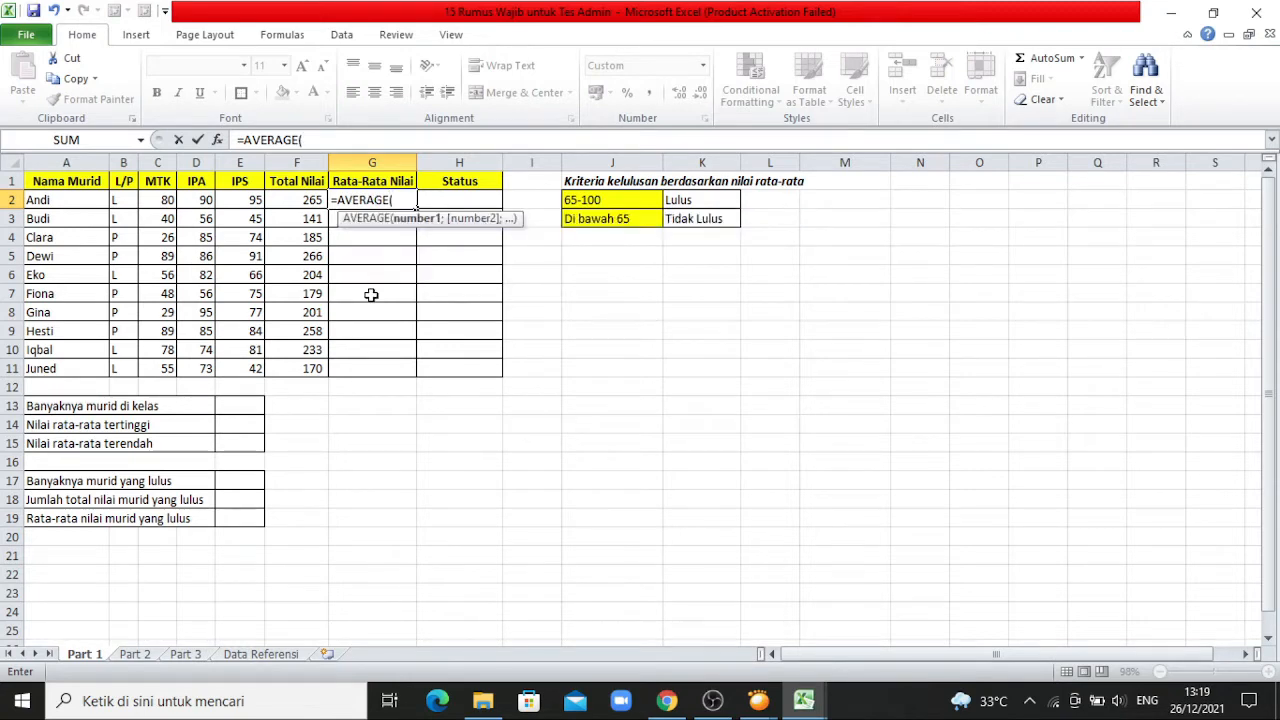
click(313, 200)
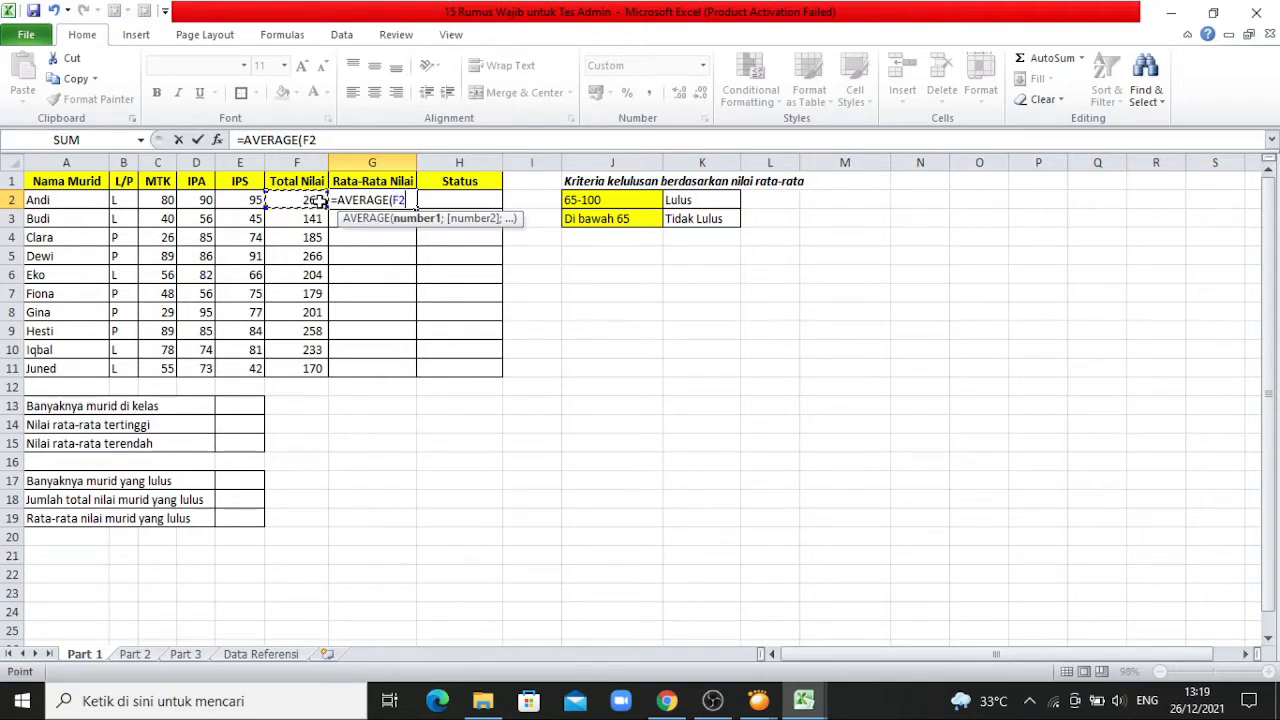
text(/)
text(3))
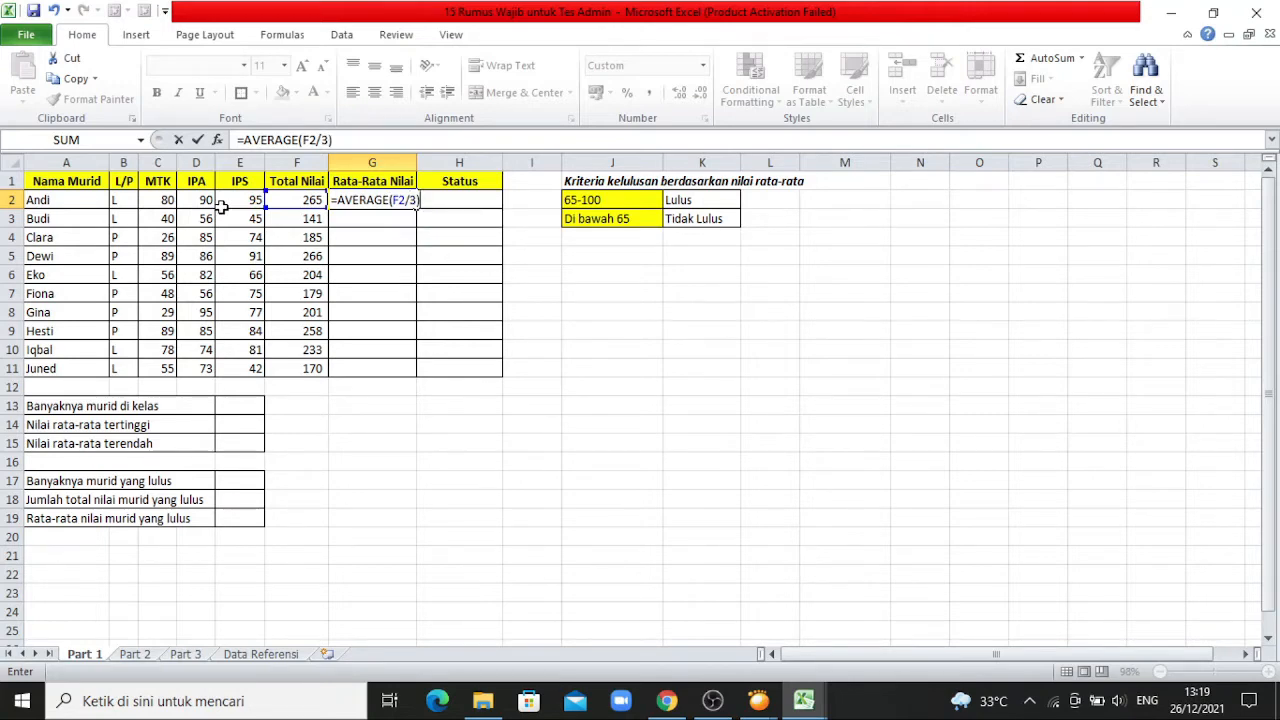
key(Return)
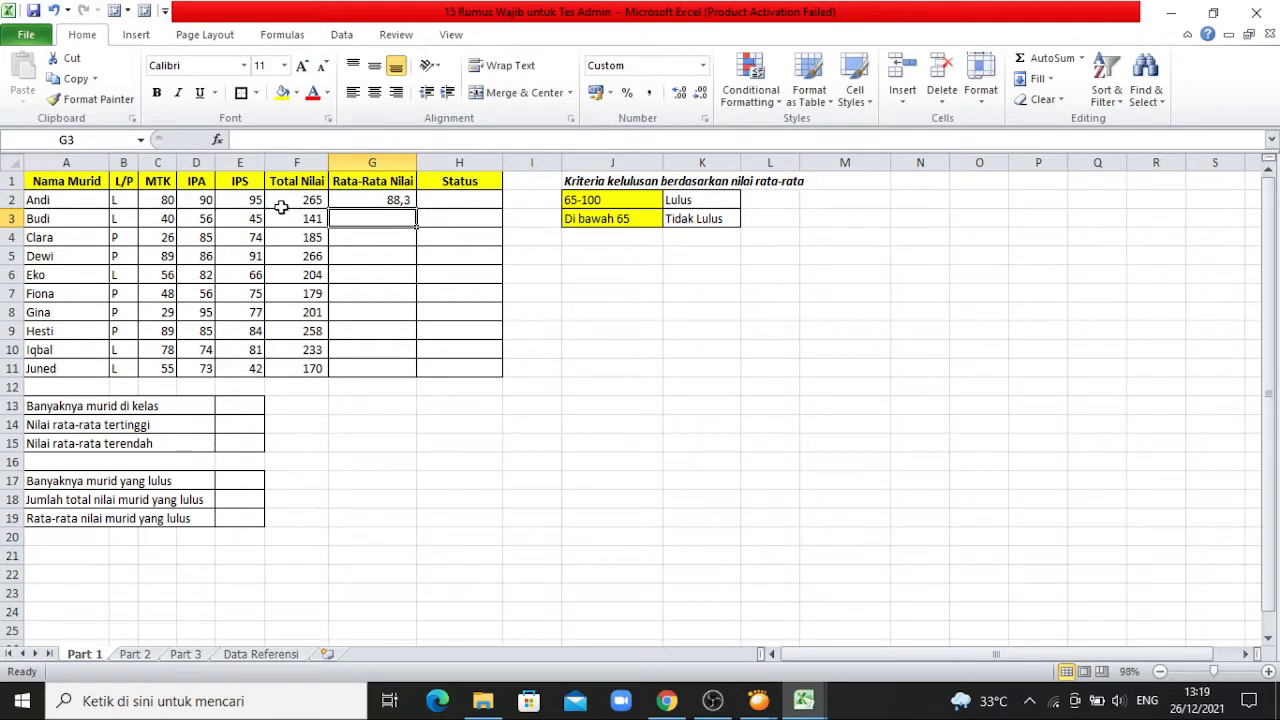
Fill the average formula from G2 down through G11 for the remaining students.
click(409, 200)
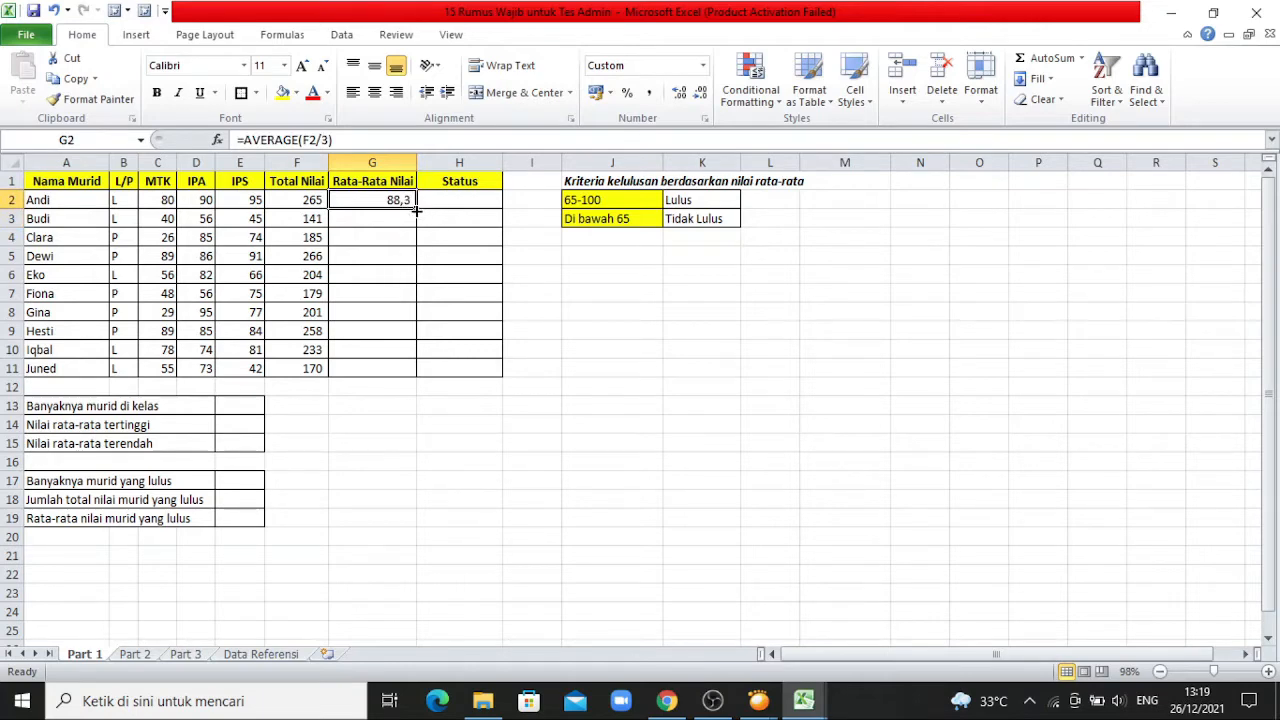
drag(416, 210, 414, 372)
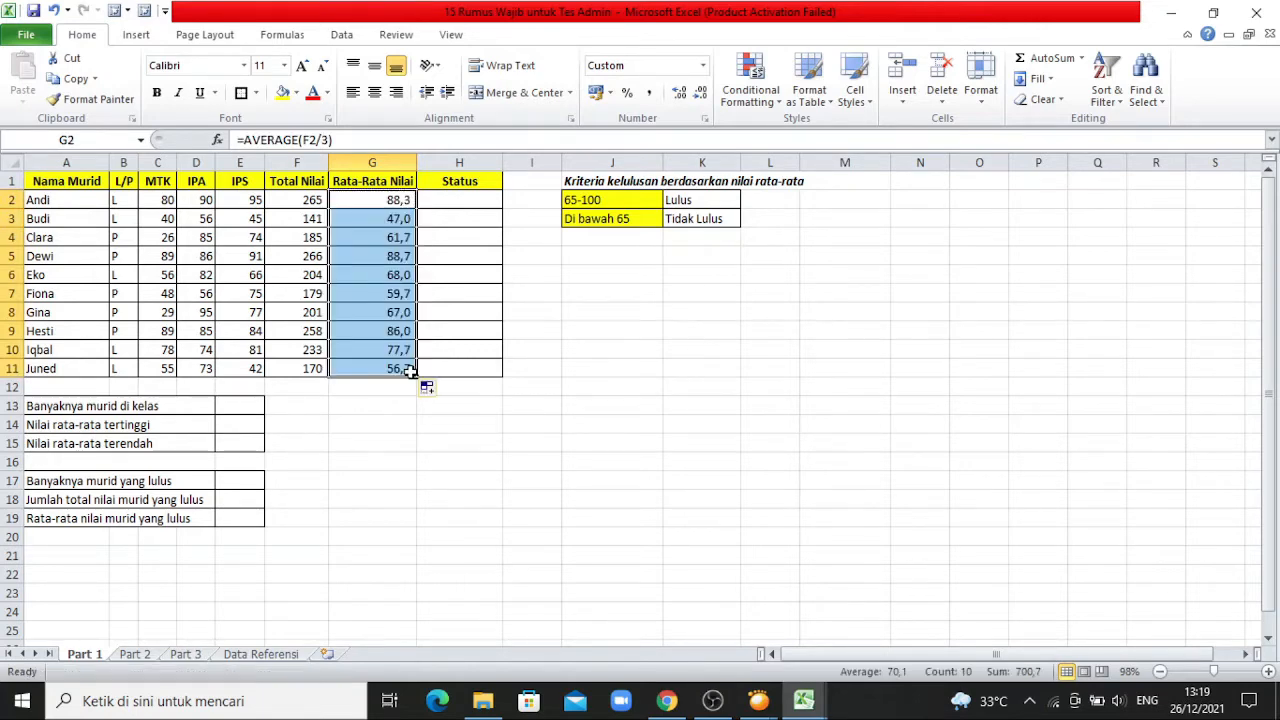
click(498, 310)
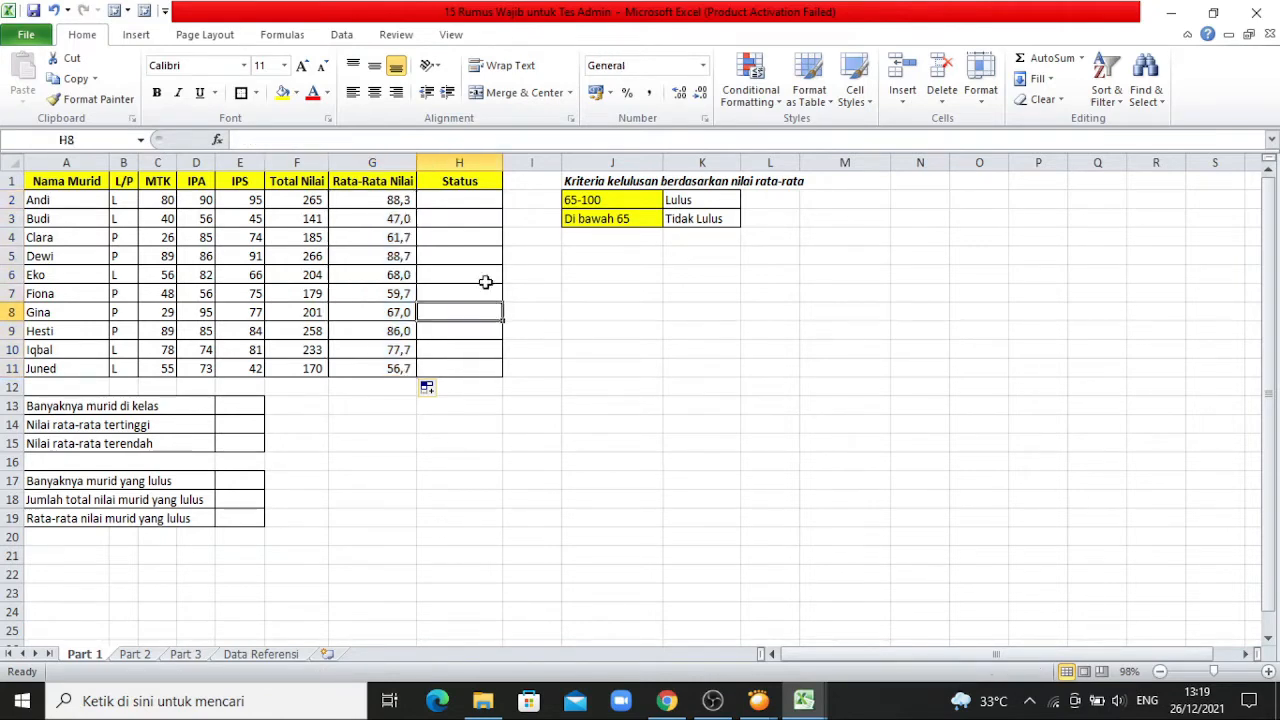
Enter the formula =IF(G2>=65;"Lulus";"Tidak Lulus") in H2 to determine the first student's pass status.
click(465, 201)
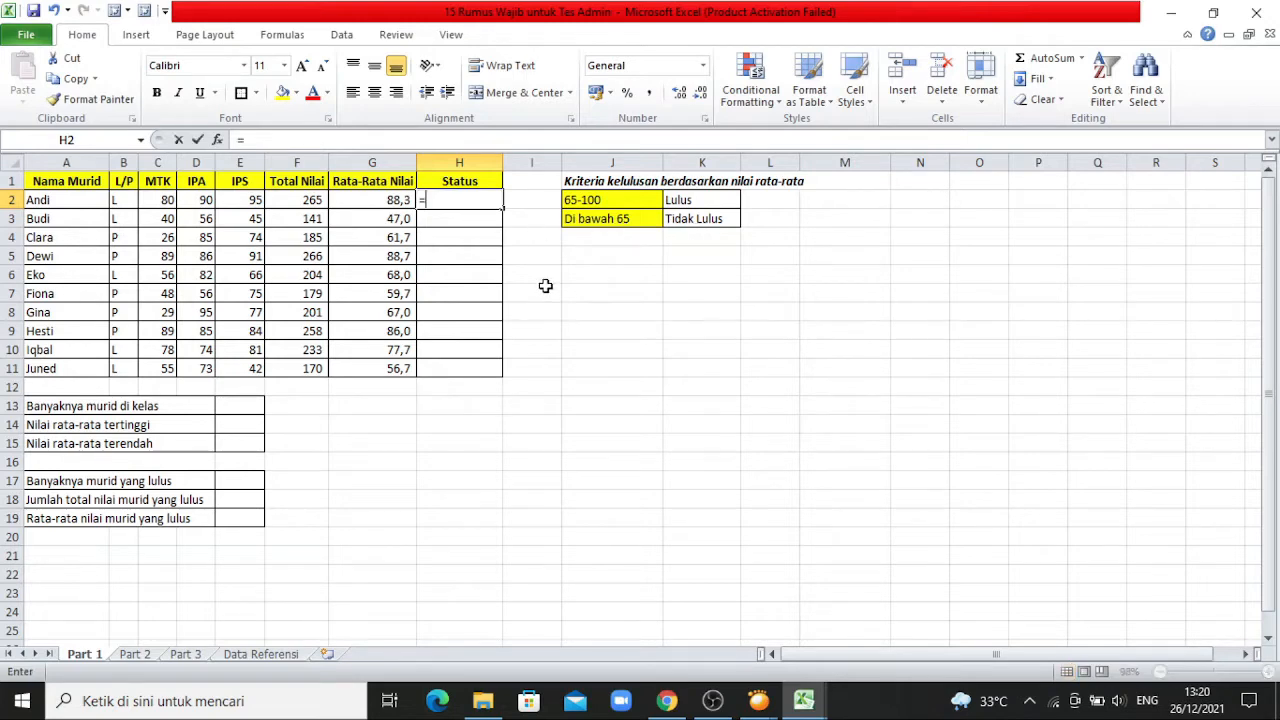
text(=IF)
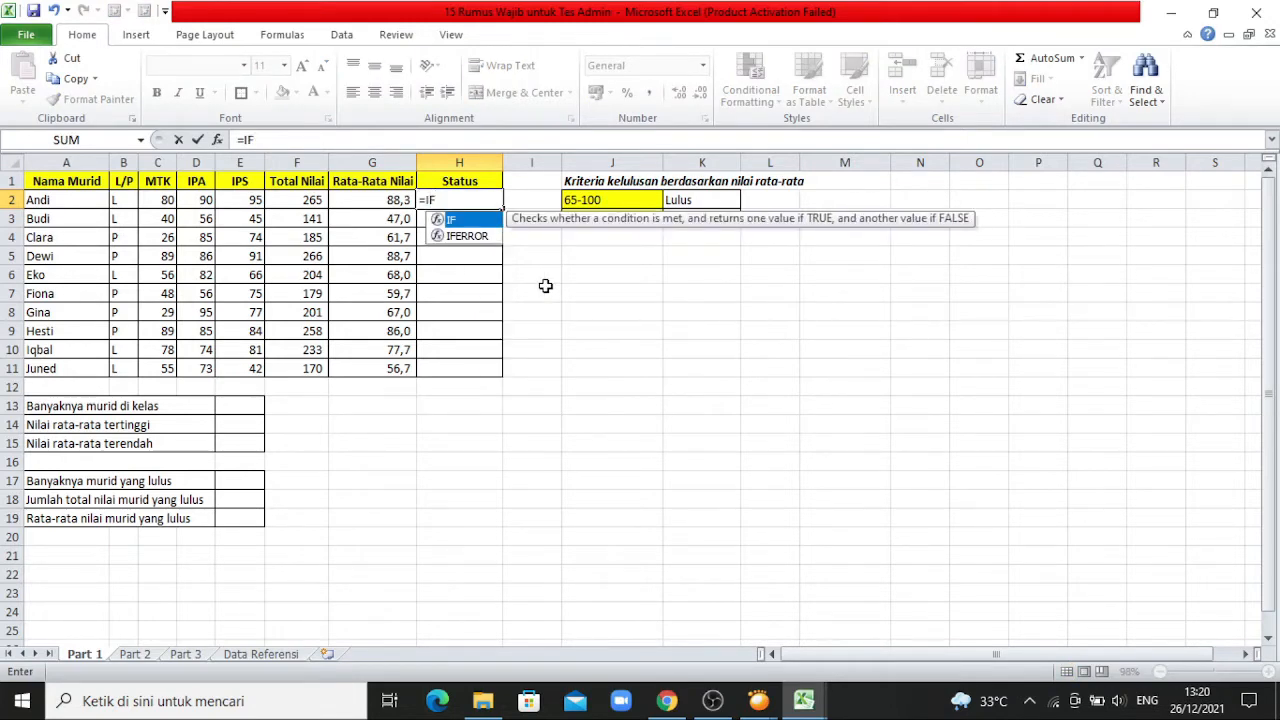
text(()
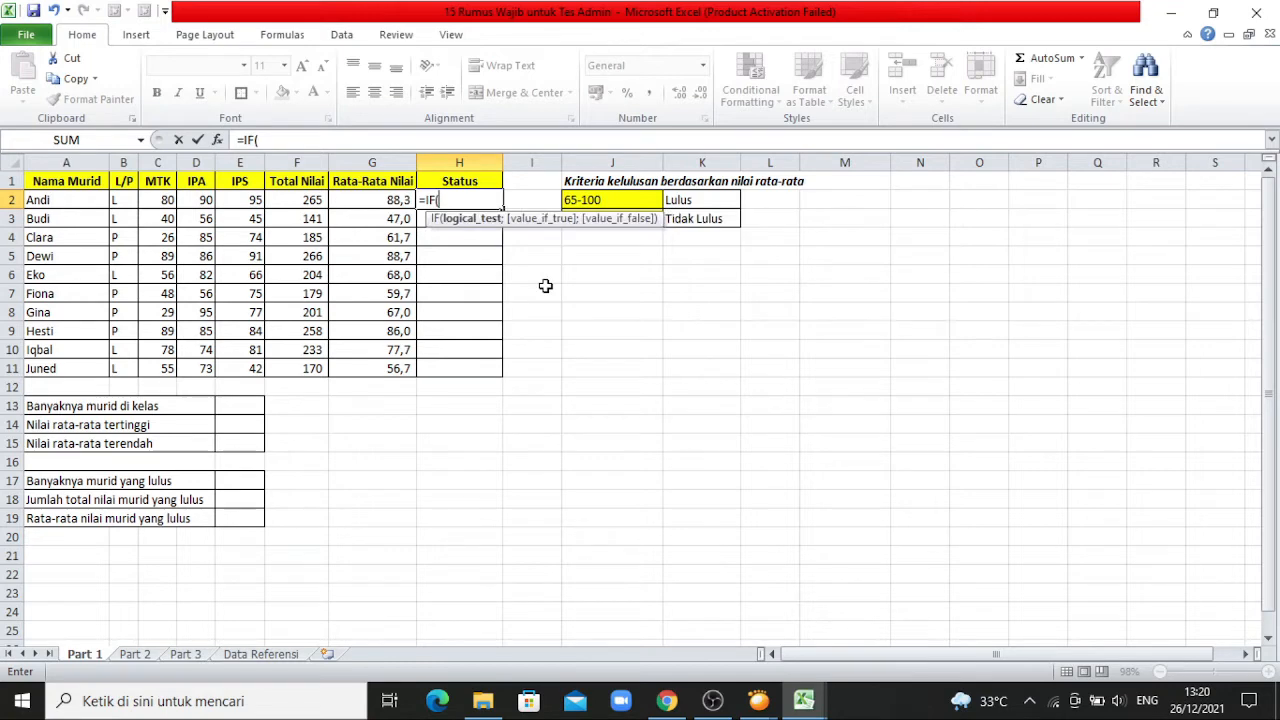
click(397, 199)
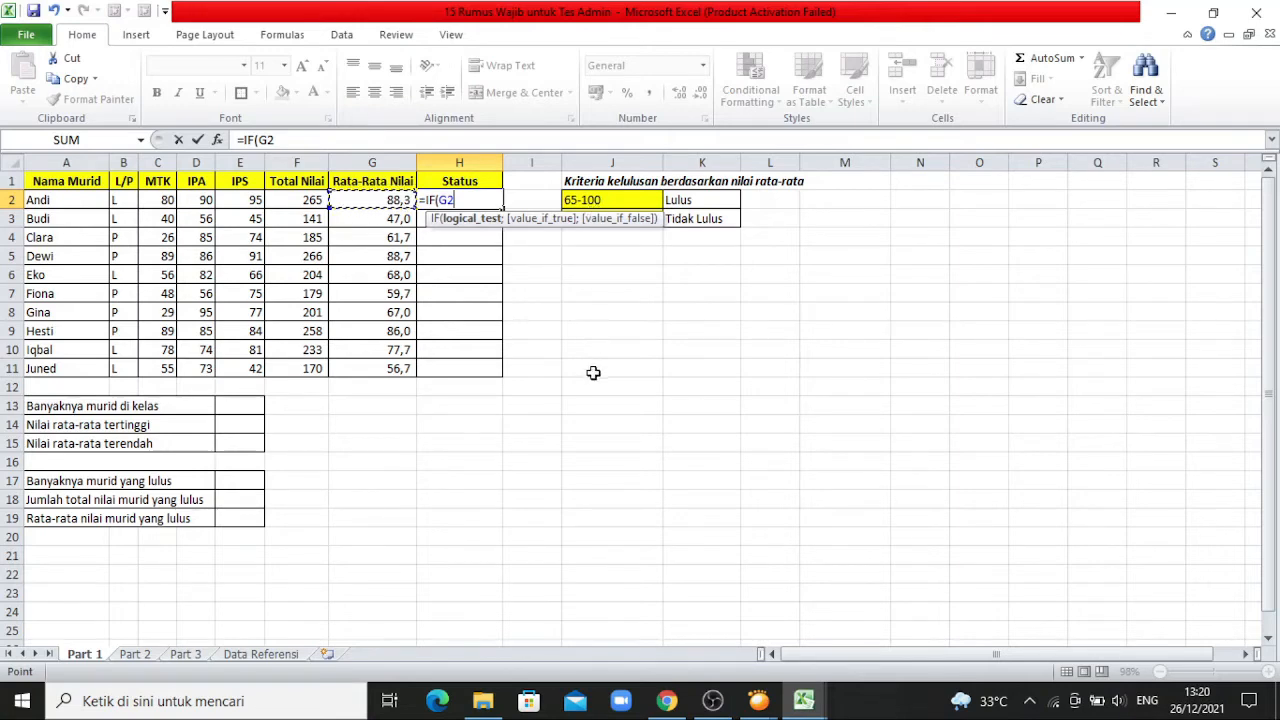
text(>=65;)
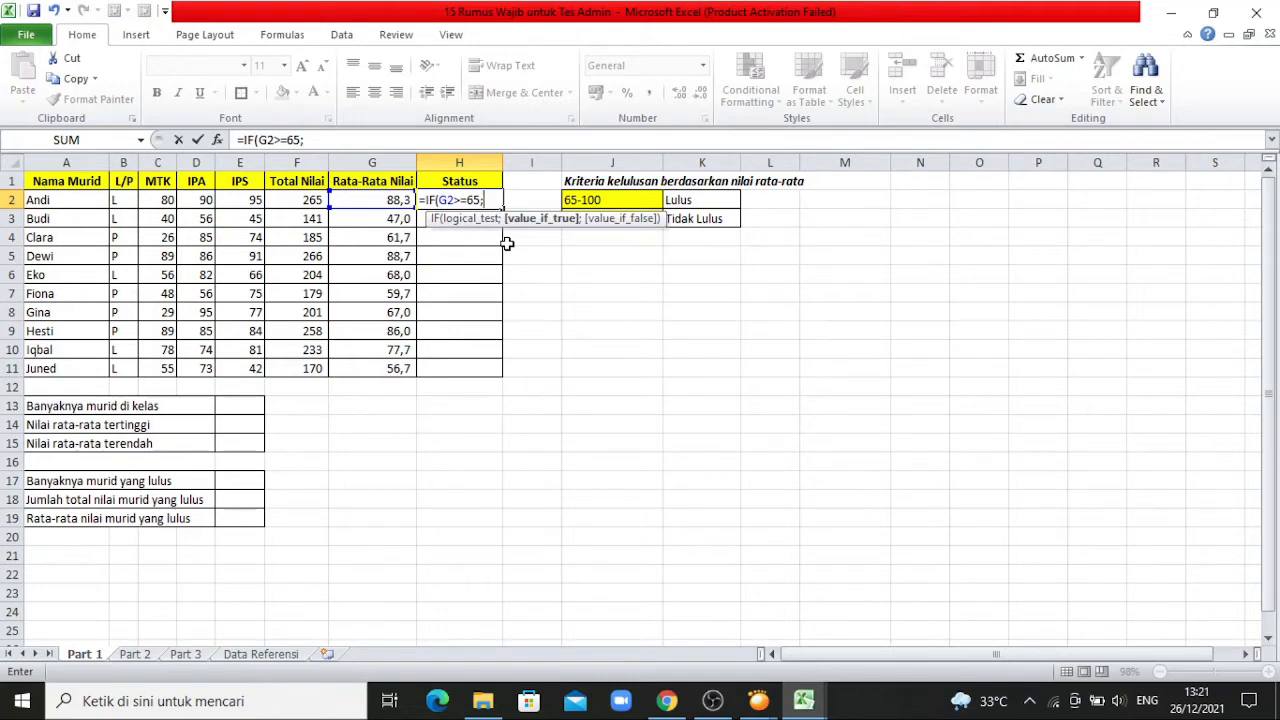
text("Lulus";)
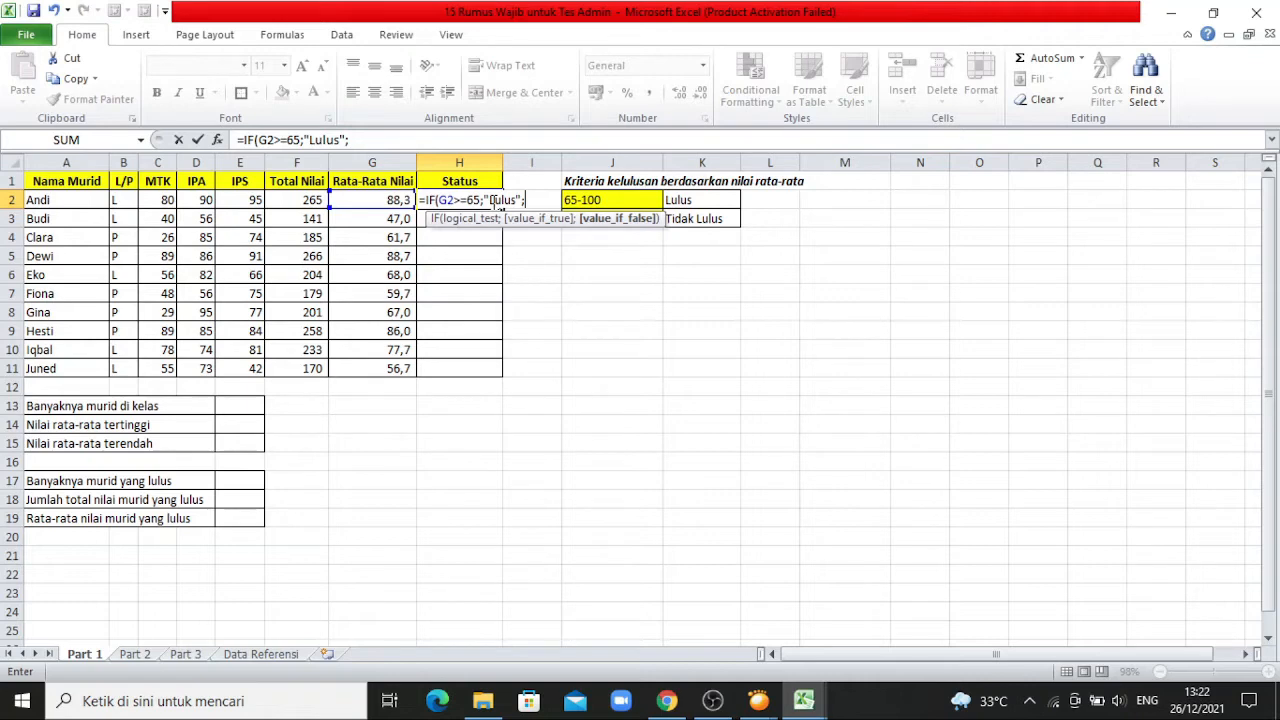
text("Tidak Lulus)
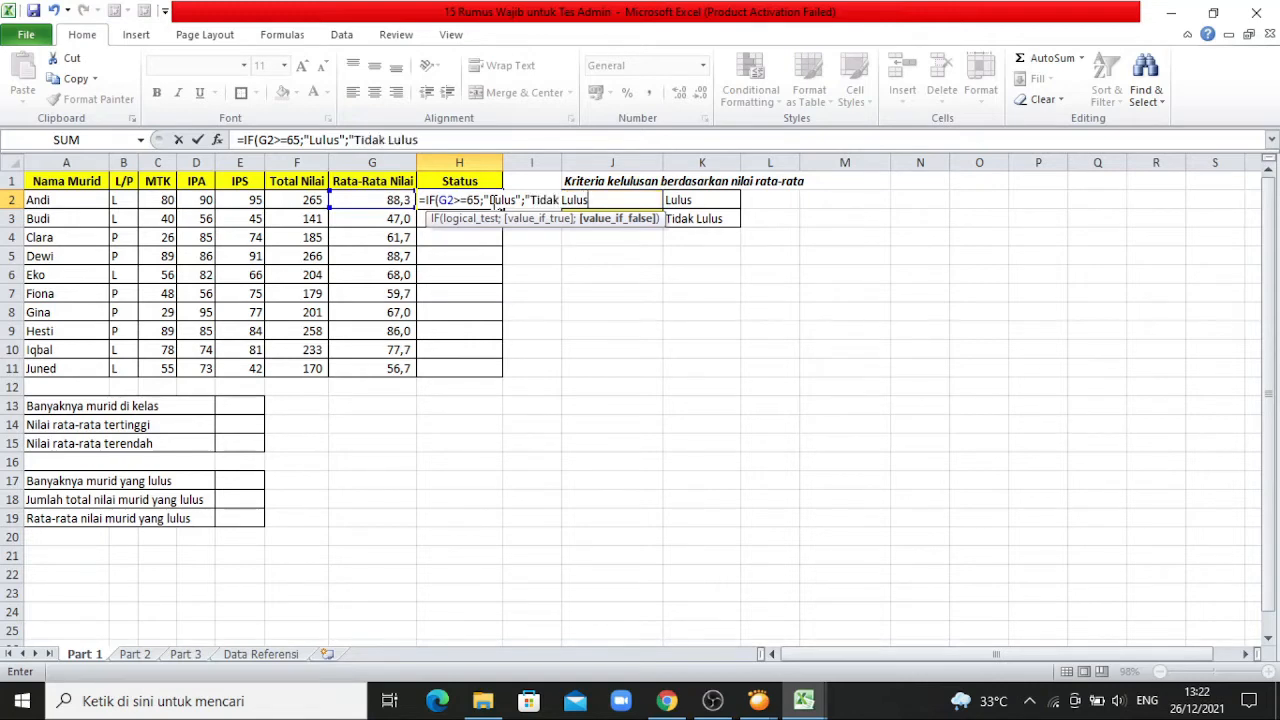
text("))
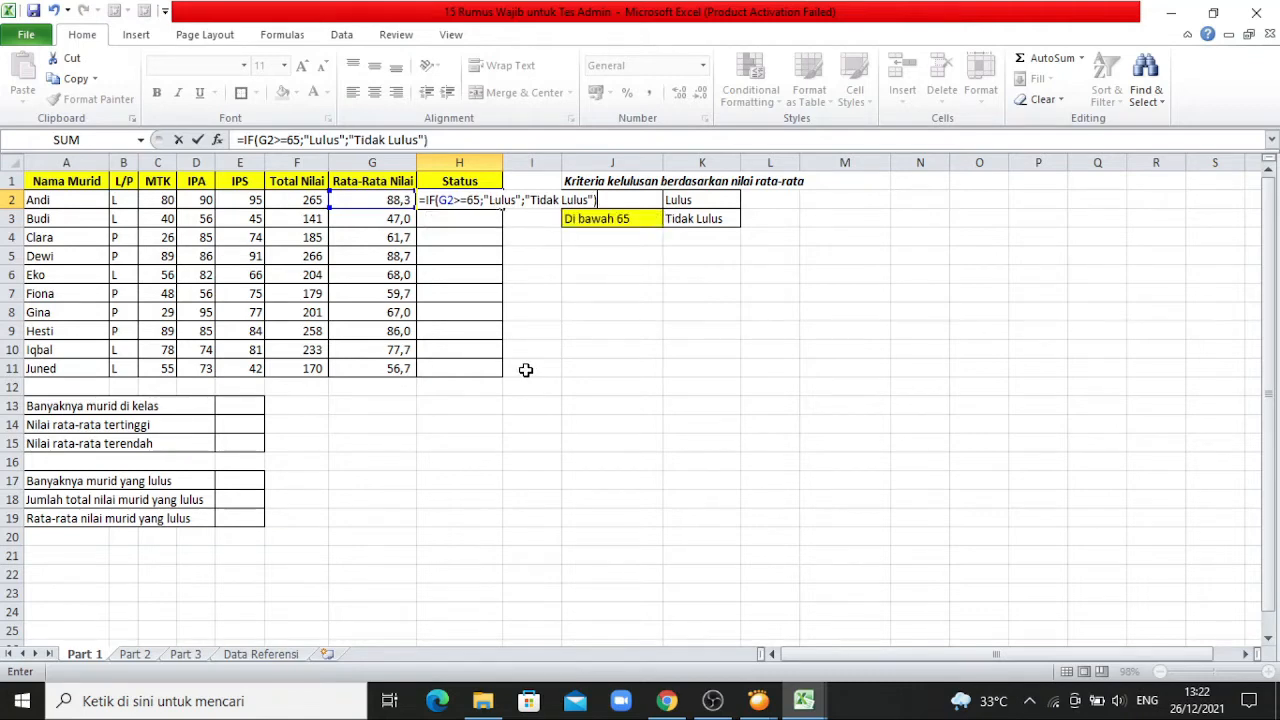
key(Return)
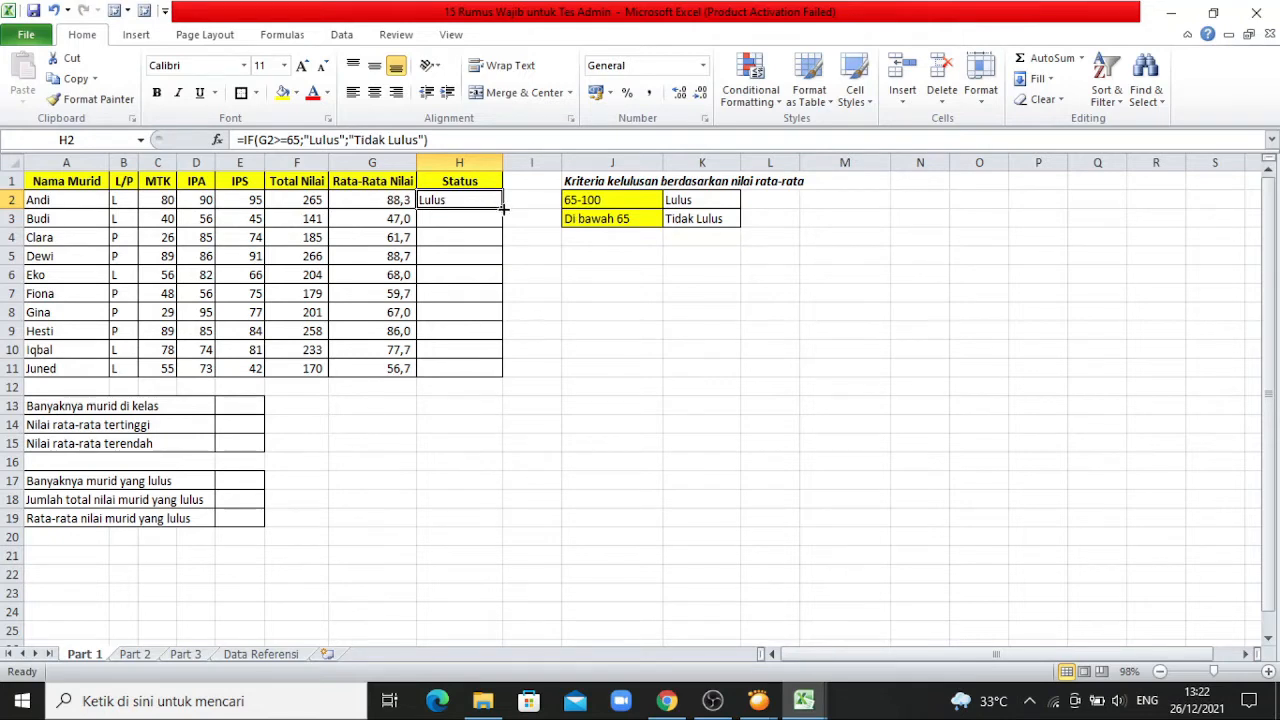
Fill the status formula from H2 down through H11 and select H3 to check its copied formula.
drag(503, 209, 495, 372)
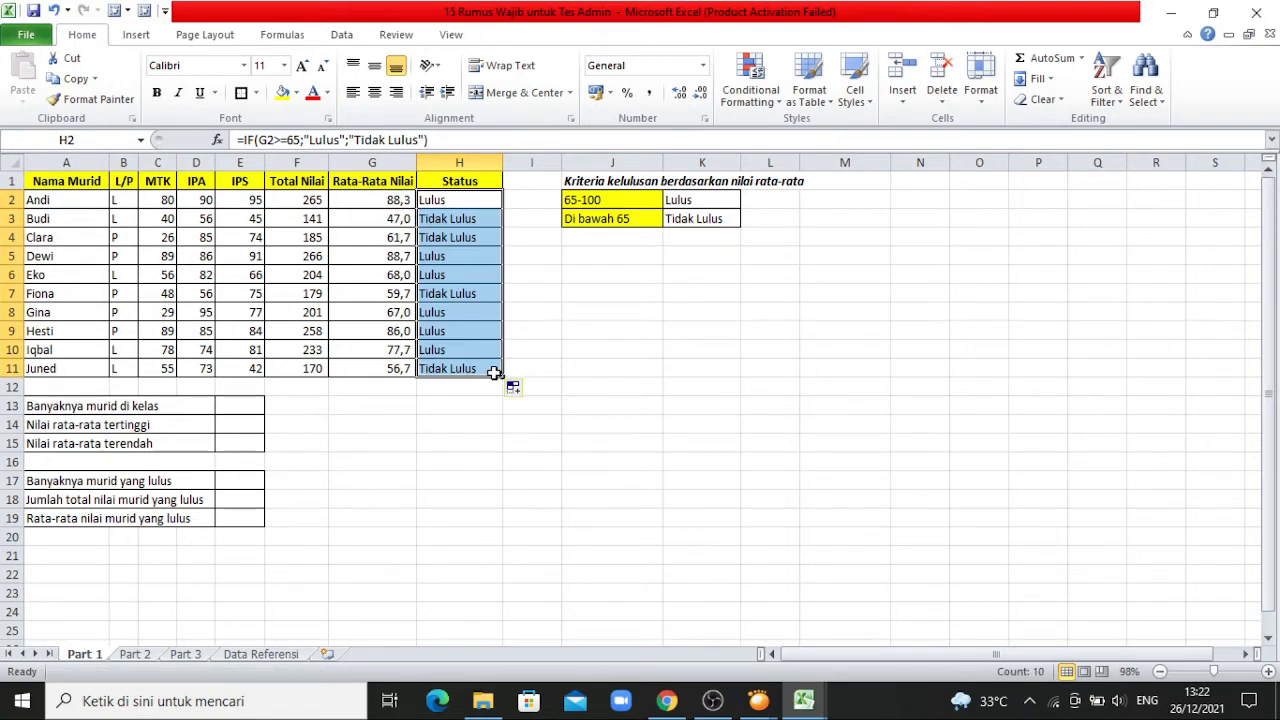
click(459, 229)
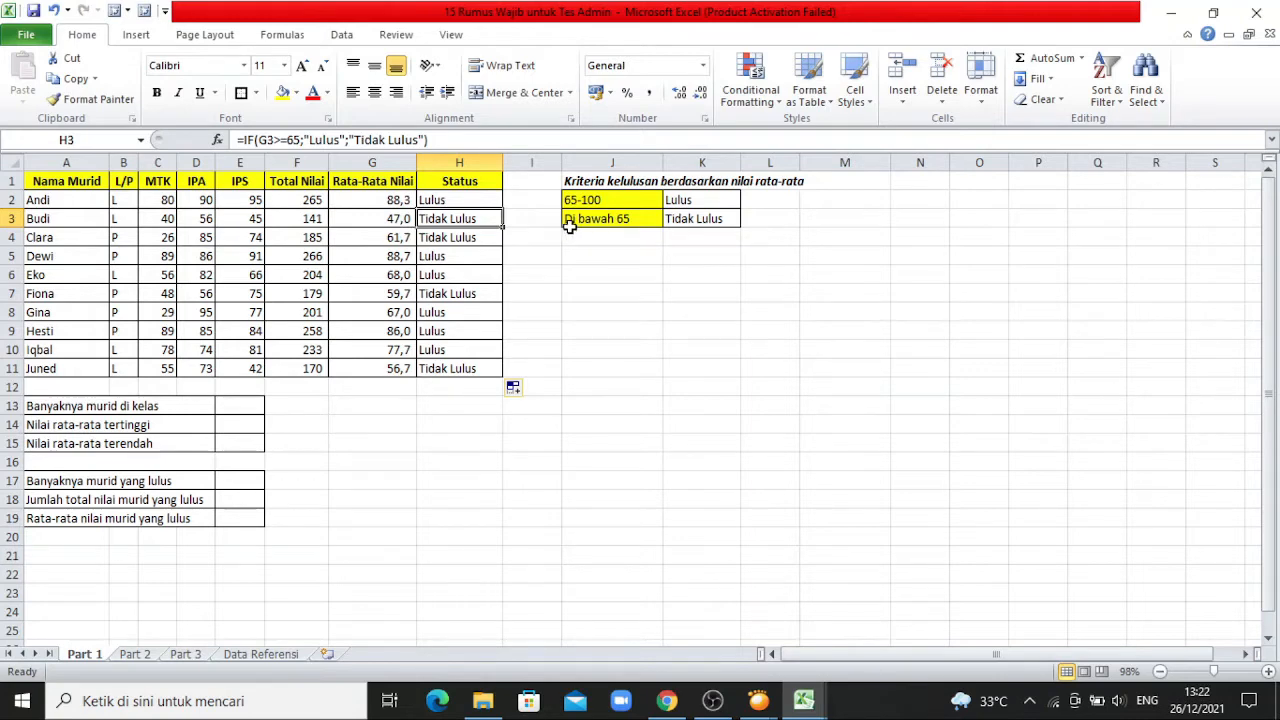
Enter the formula =COUNT(F2:F11) in E13 to count the students in the class from their total scores.
click(576, 309)
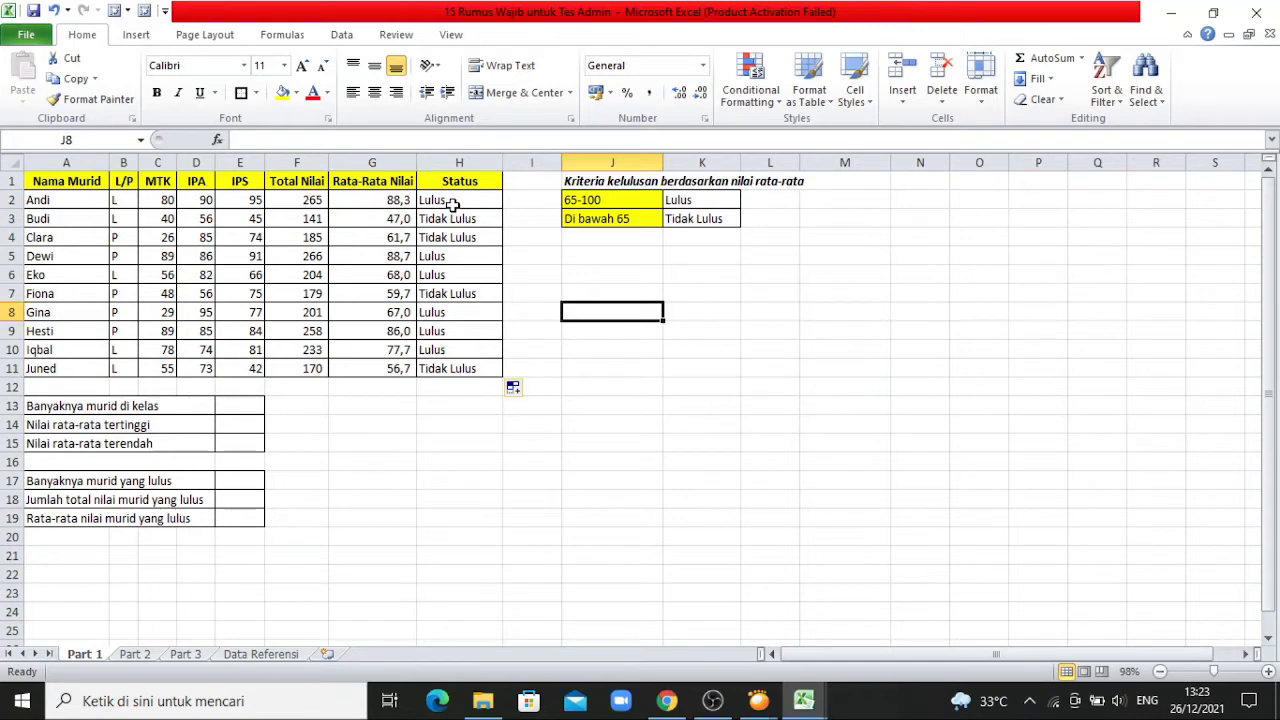
click(254, 405)
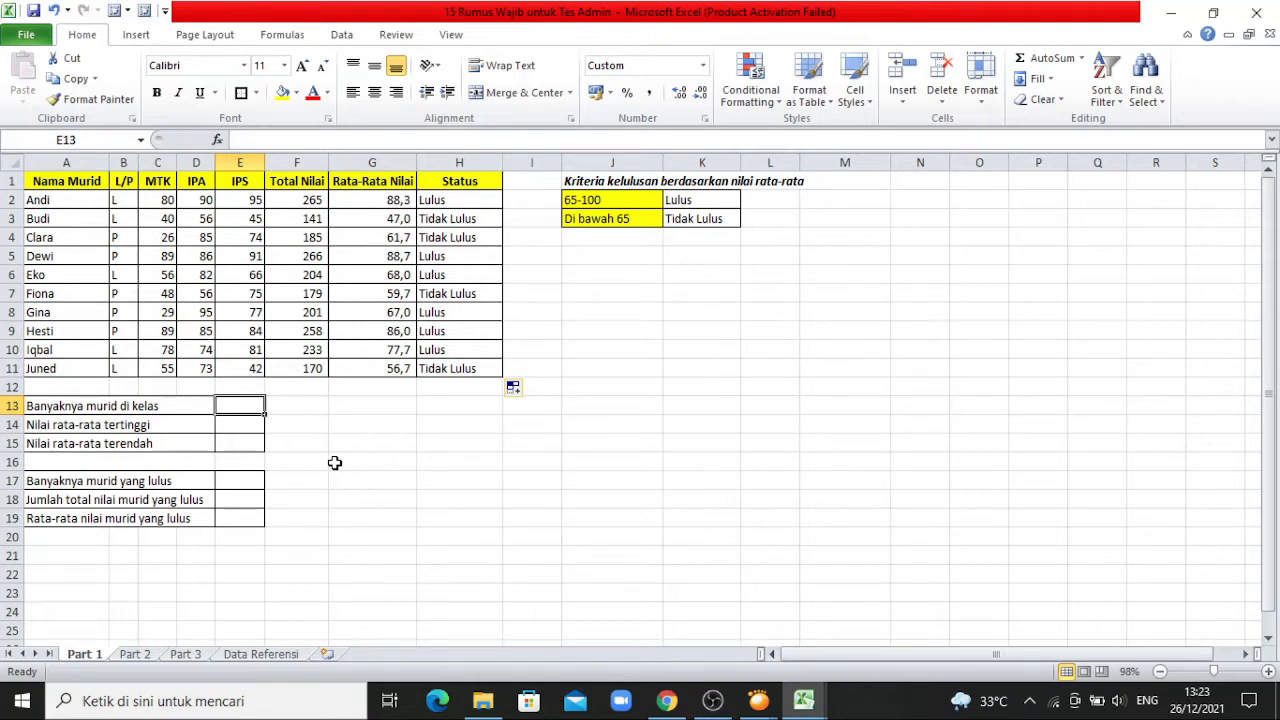
text(=)
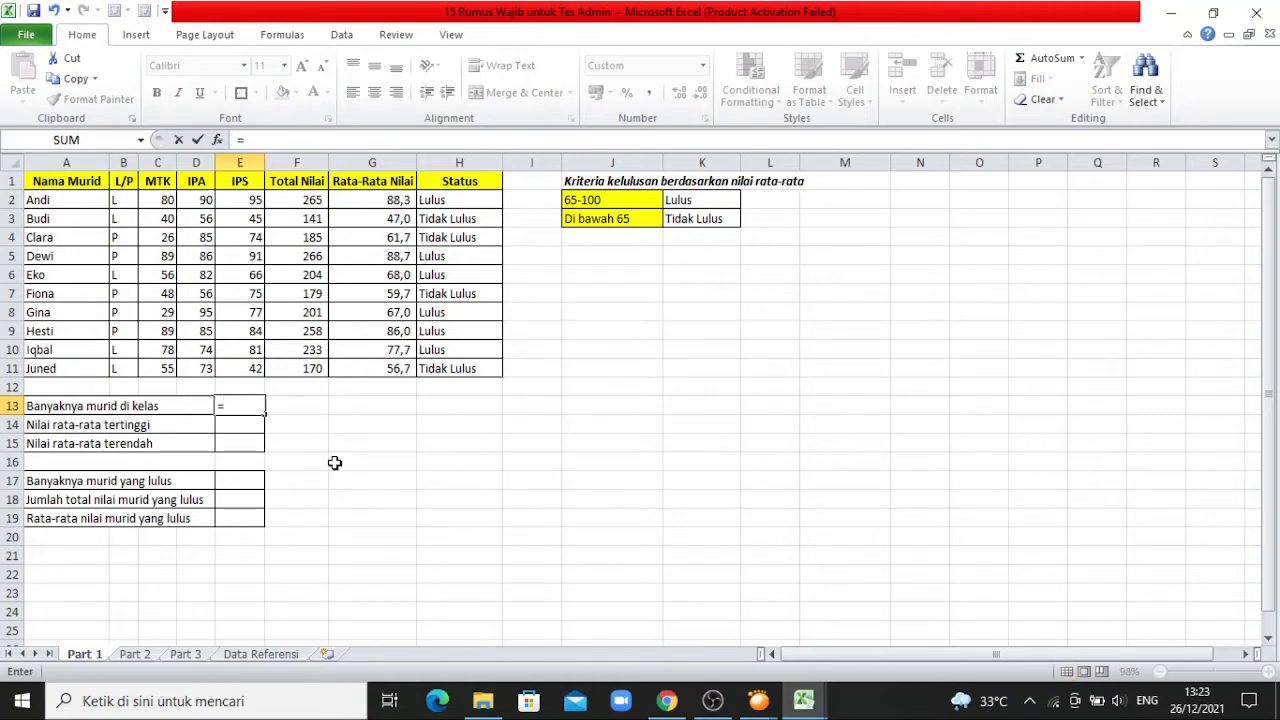
text(cou)
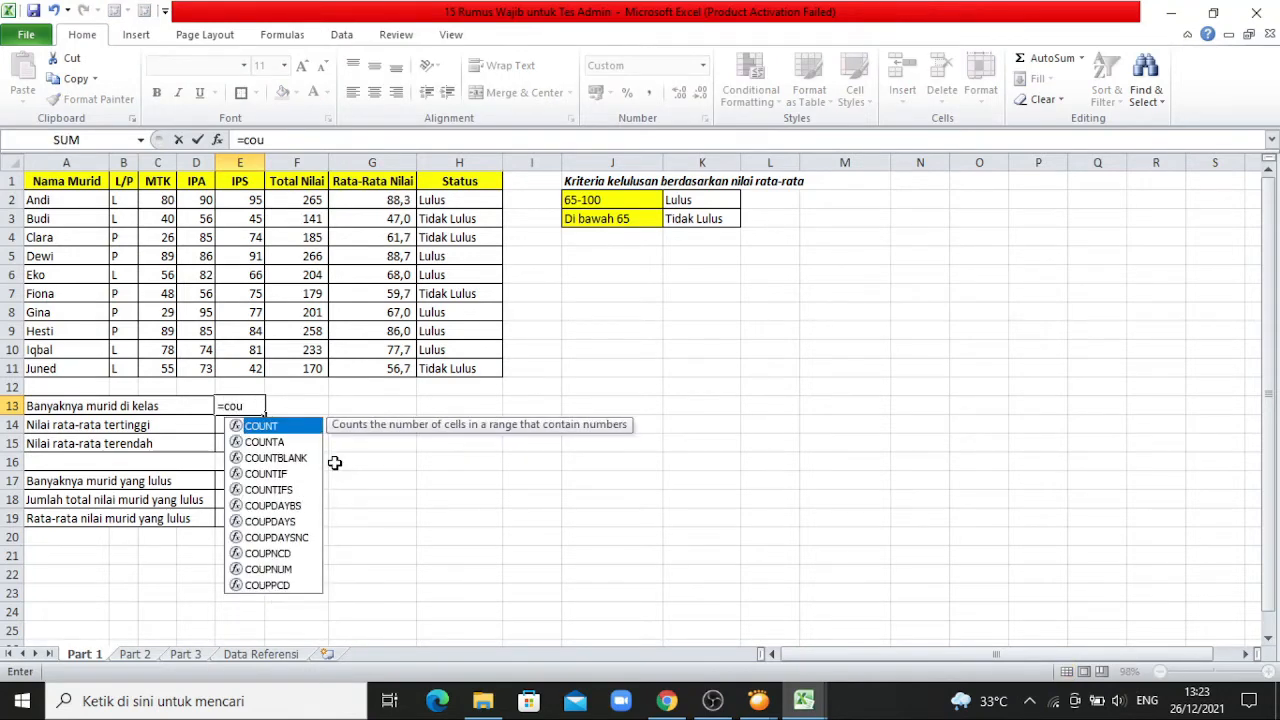
text(nt)
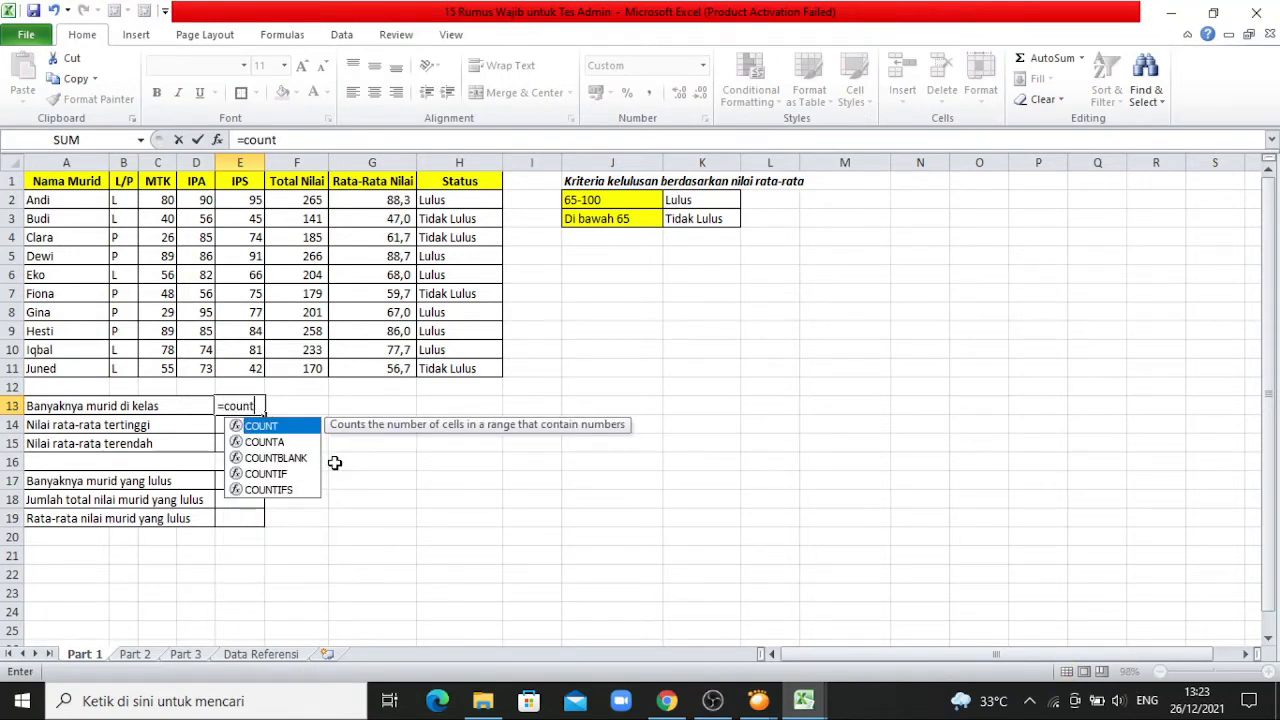
text(()
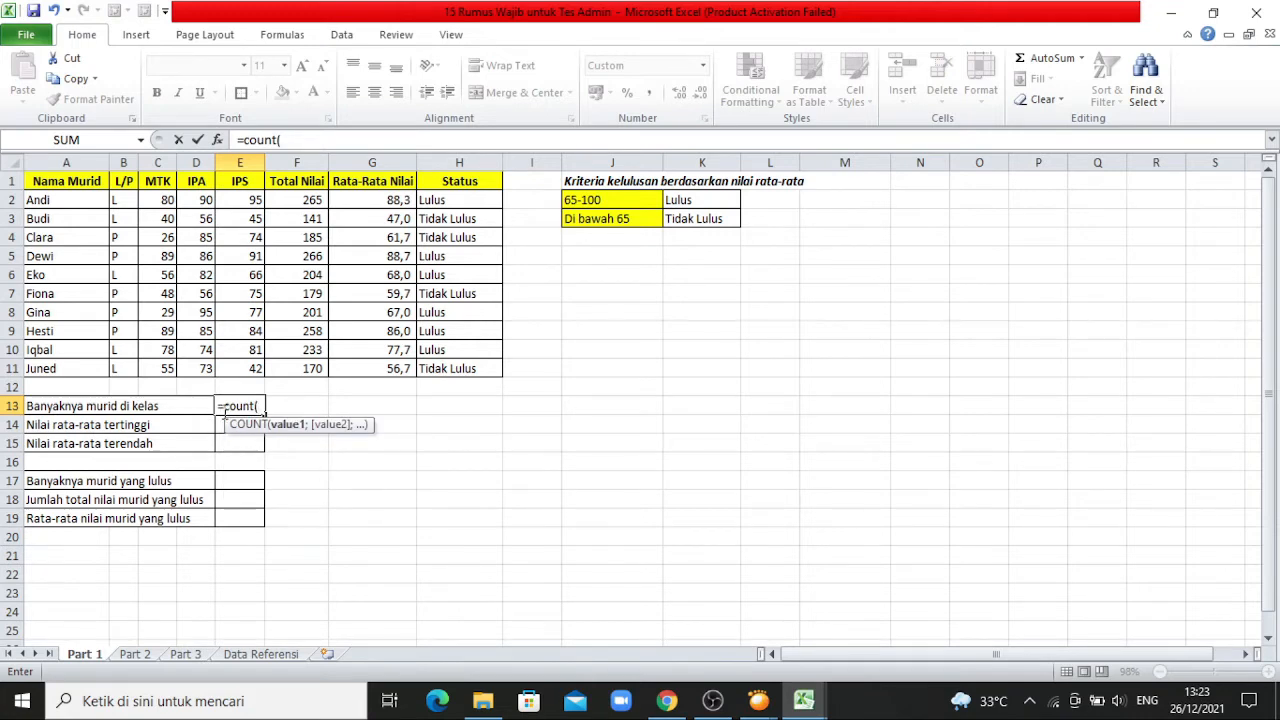
click(306, 200)
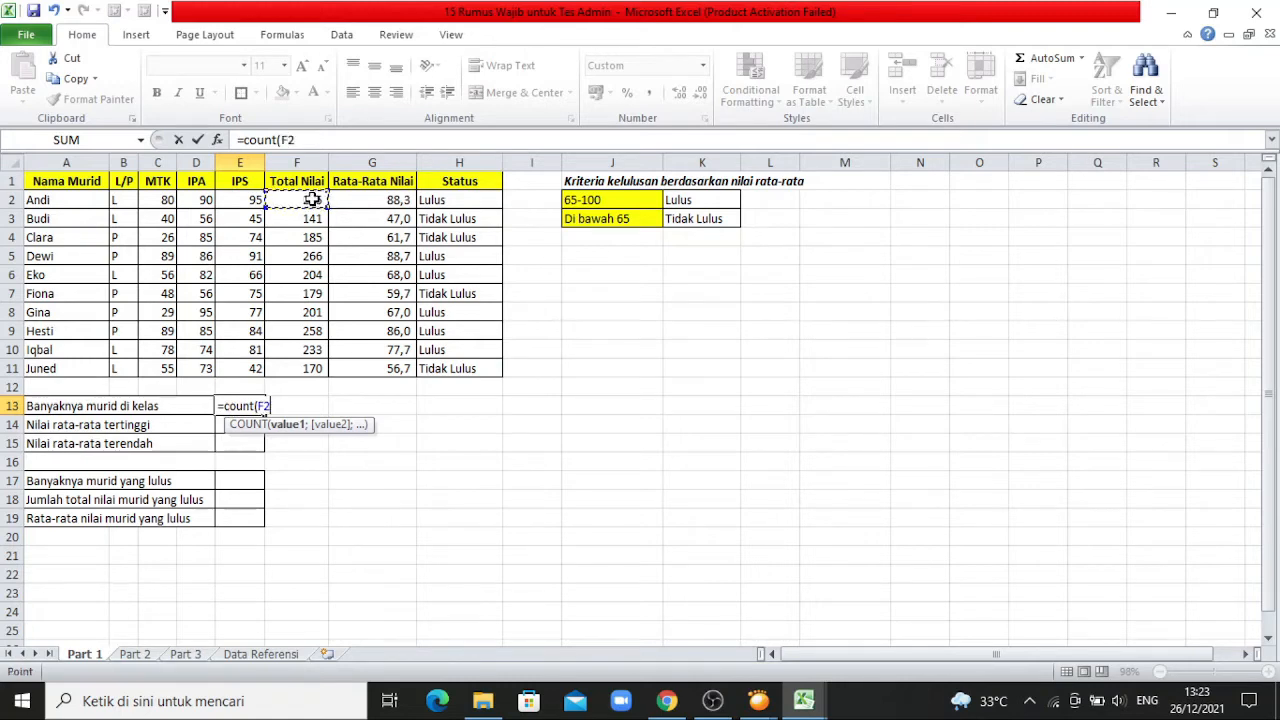
drag(312, 200, 313, 374)
text())
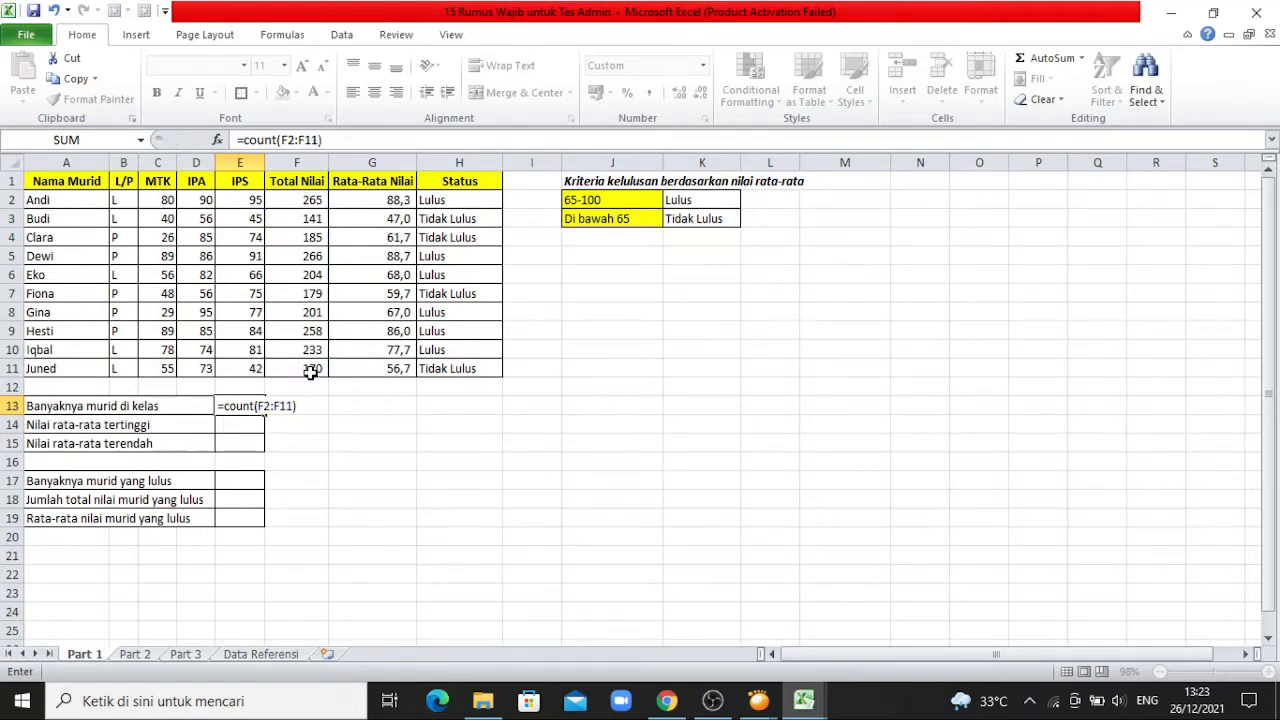
key(Return)
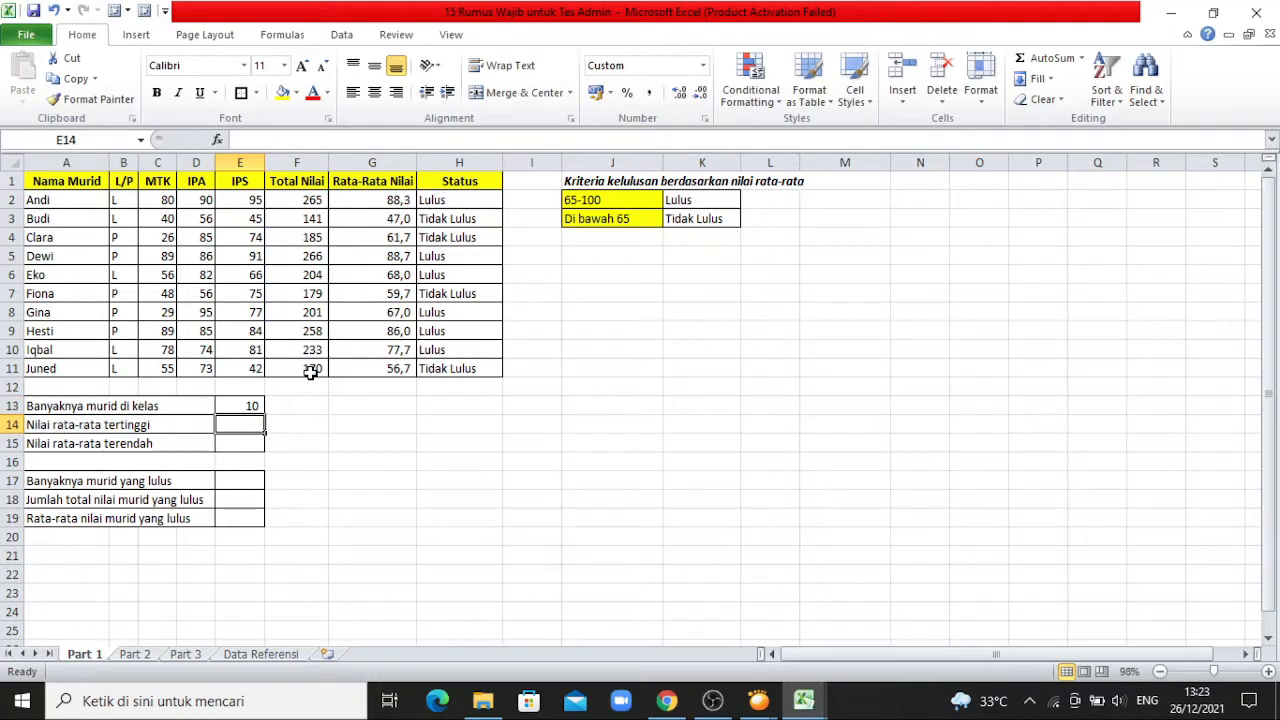
Replace the formula in E13 with =COUNTA(A2:A11) to count the students by name, and check the entered formula.
click(254, 406)
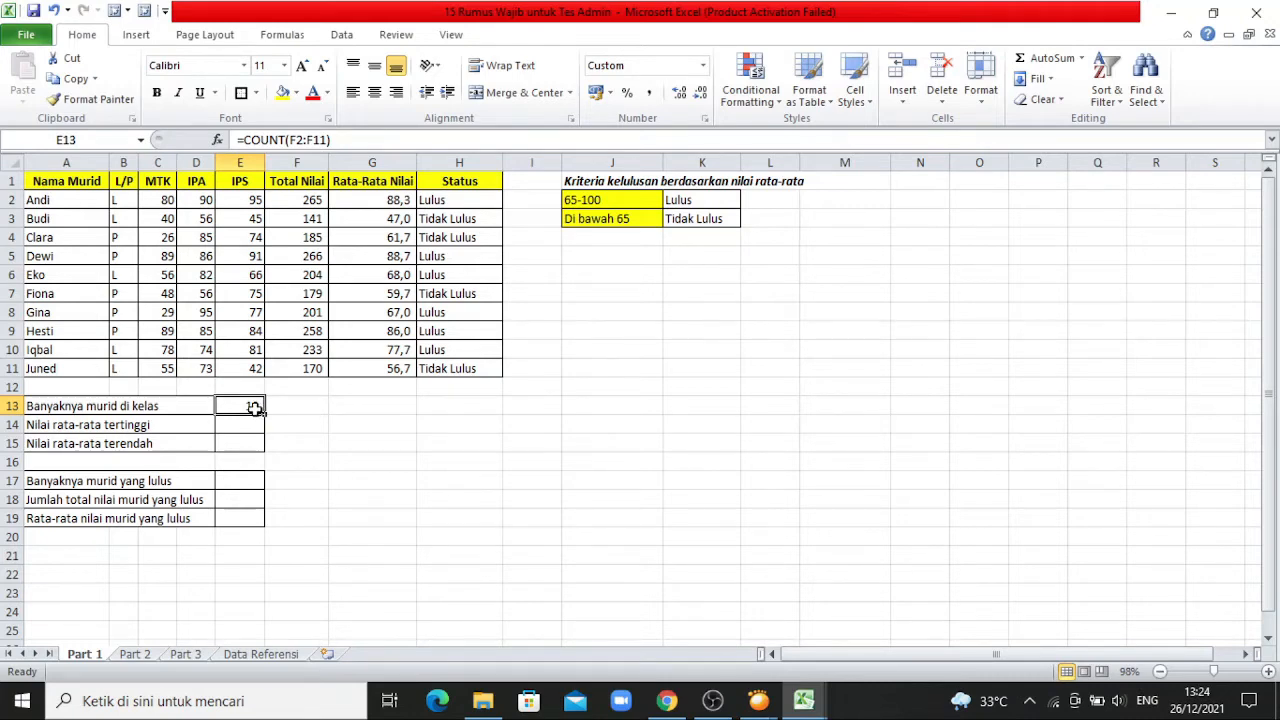
text(=)
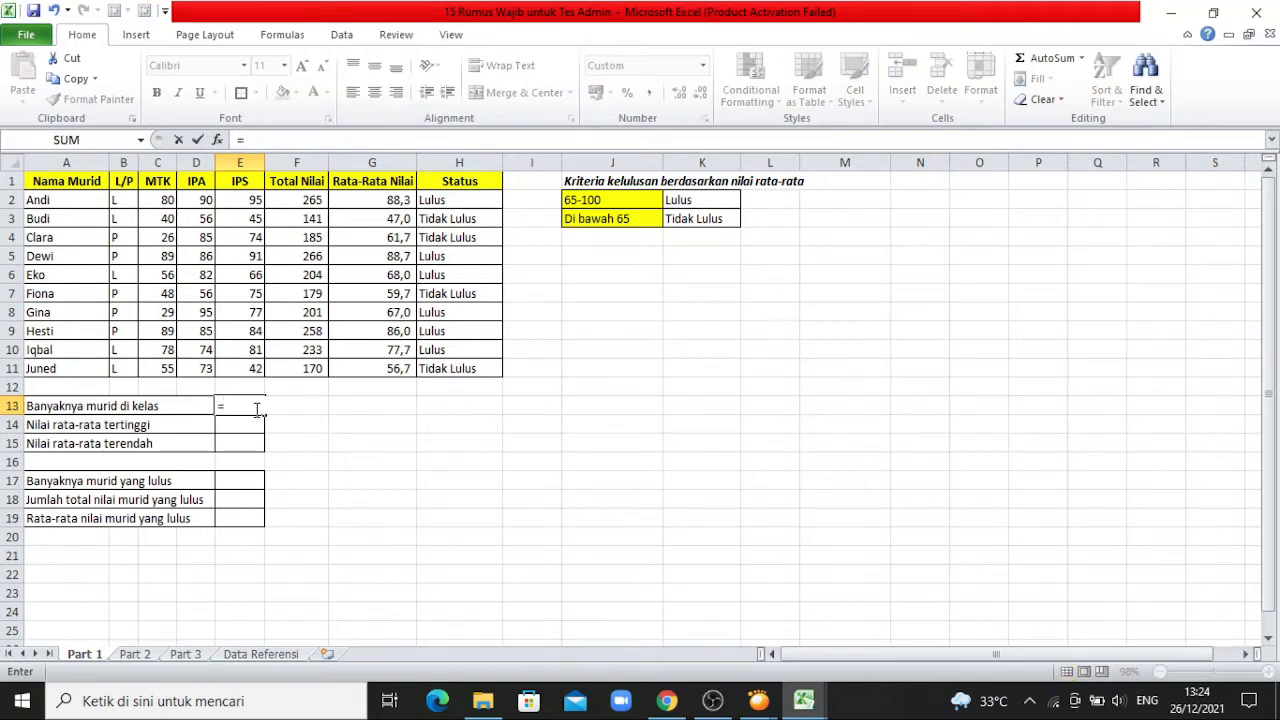
text(counta)
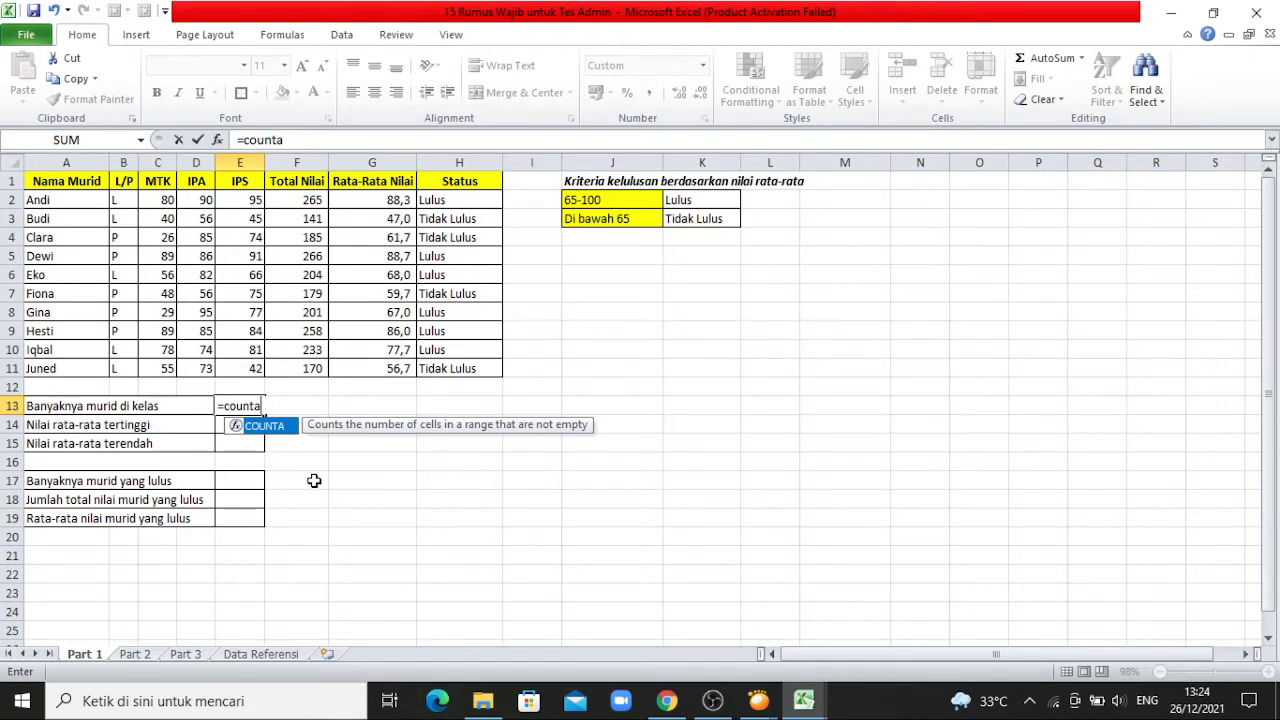
text(()
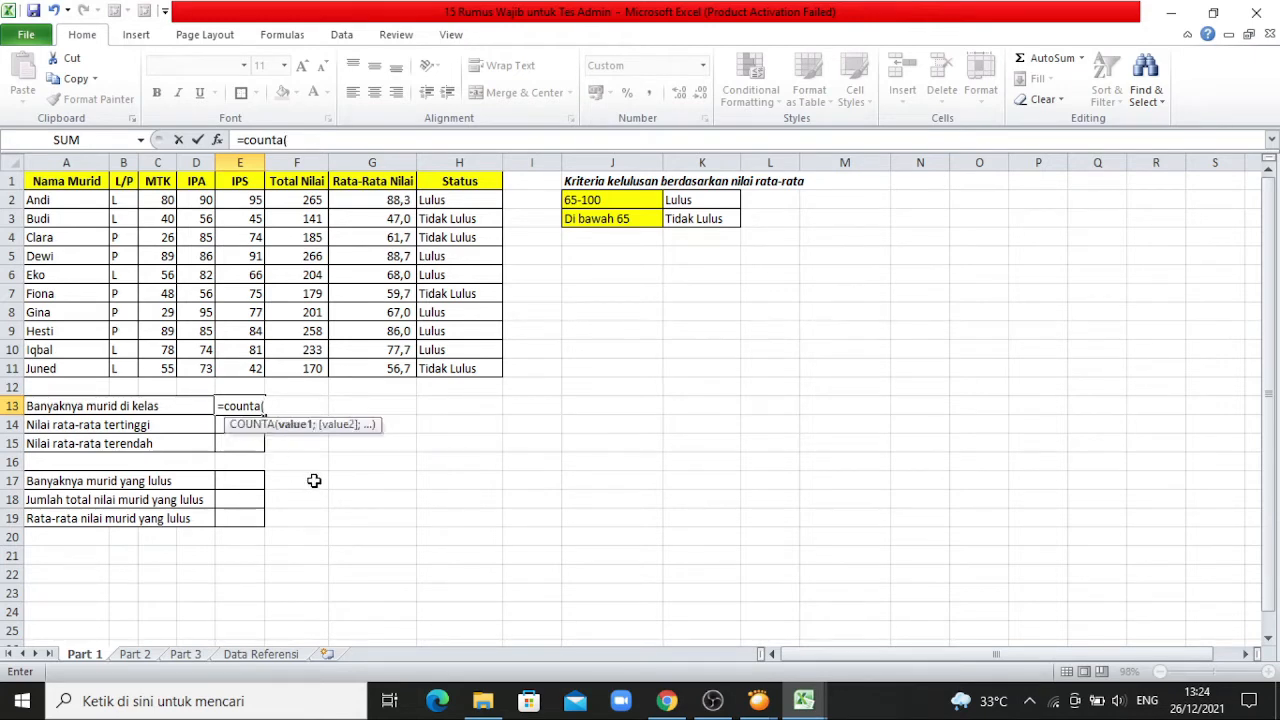
click(73, 199)
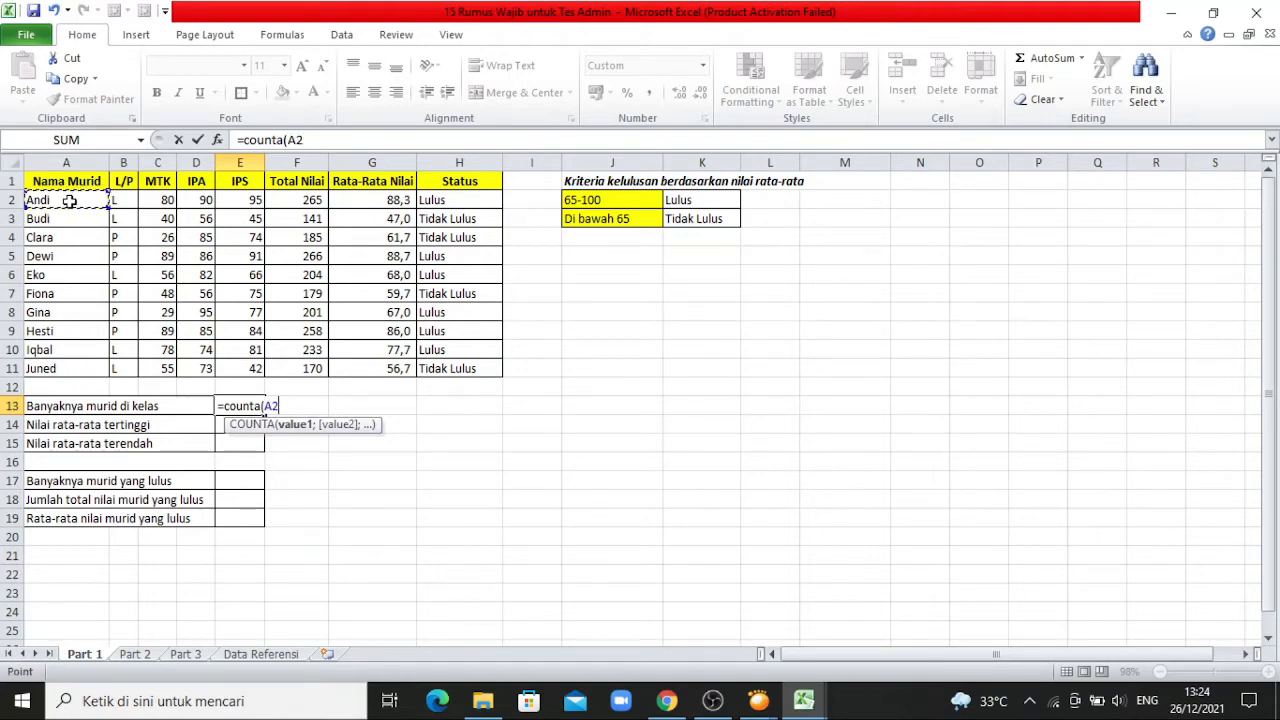
drag(71, 200, 64, 365)
text())
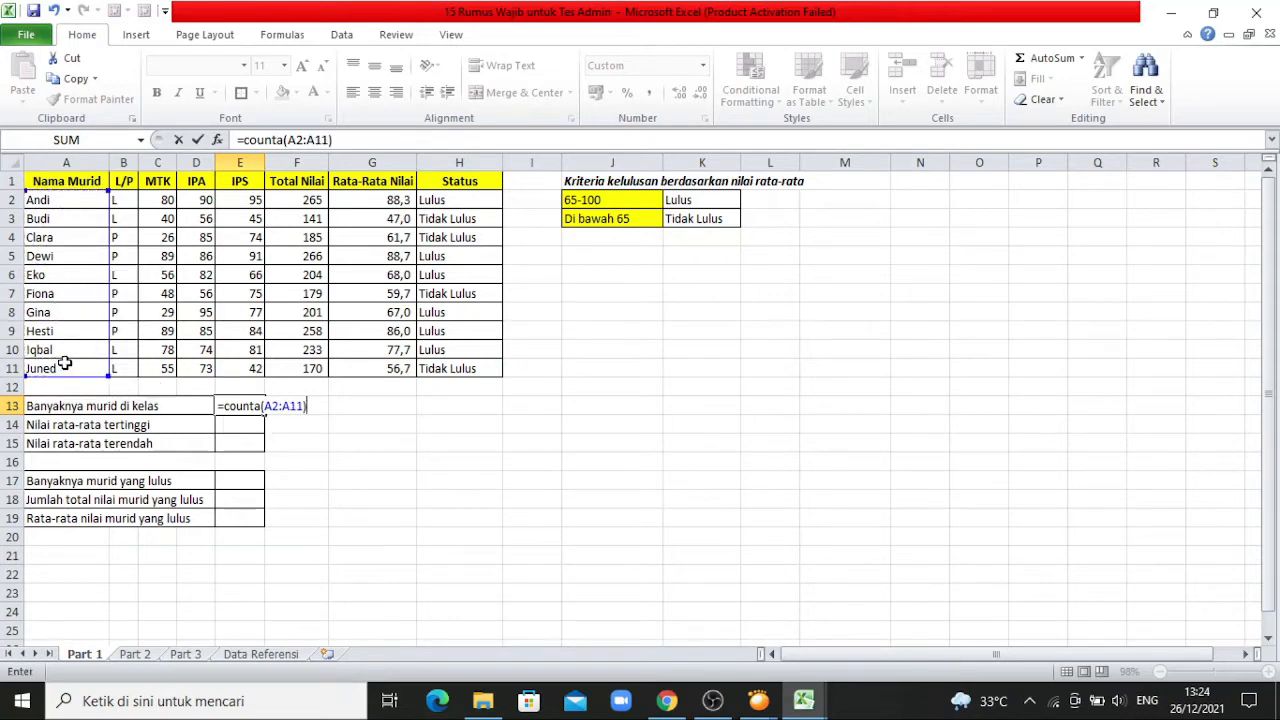
key(Return)
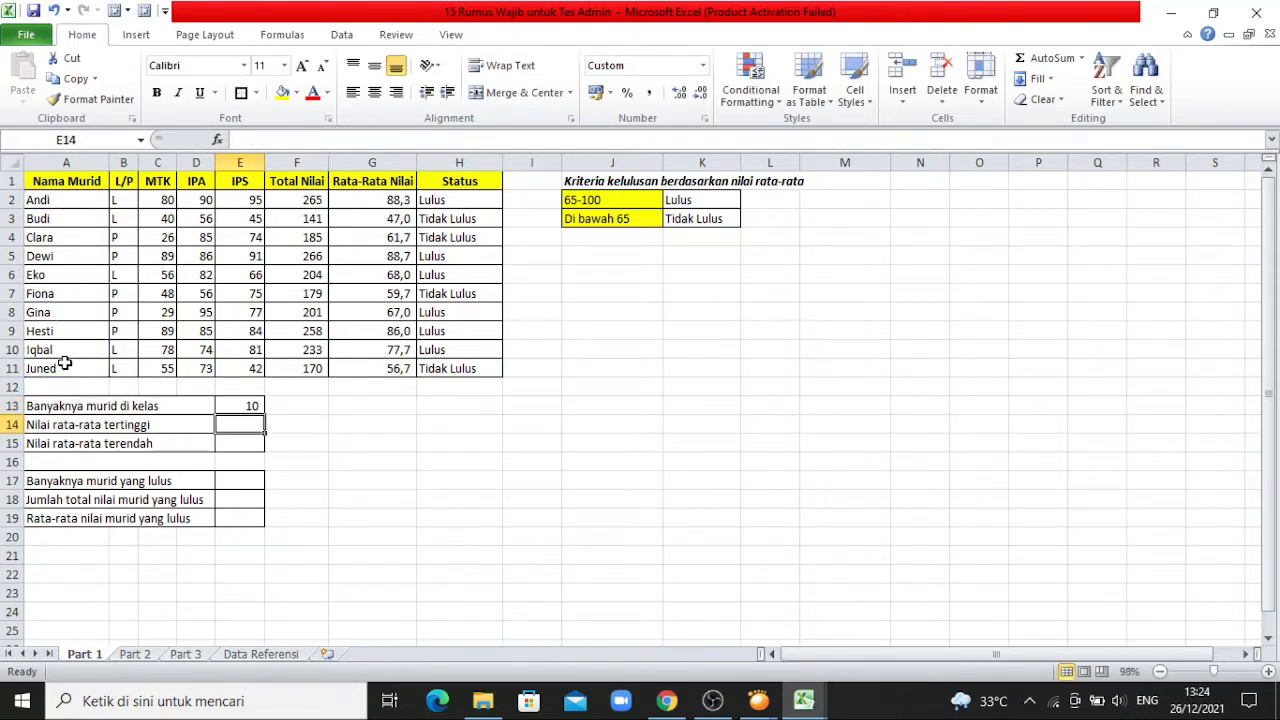
click(257, 407)
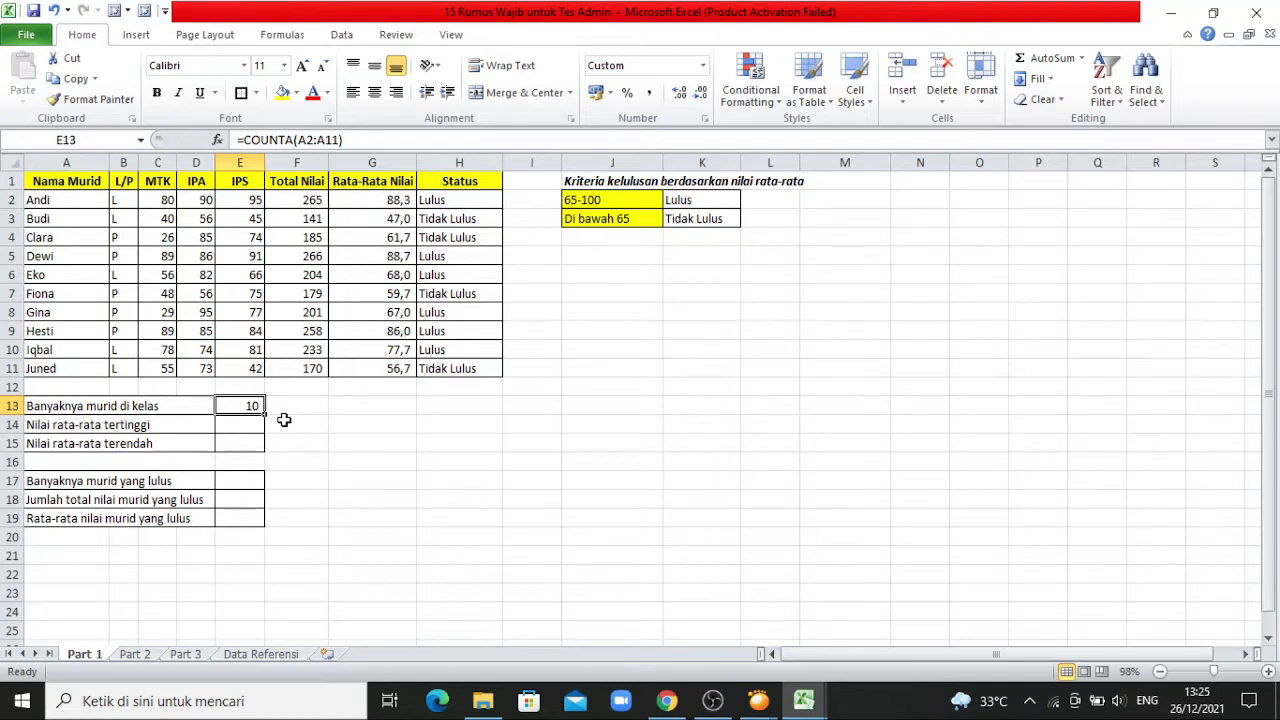
click(286, 427)
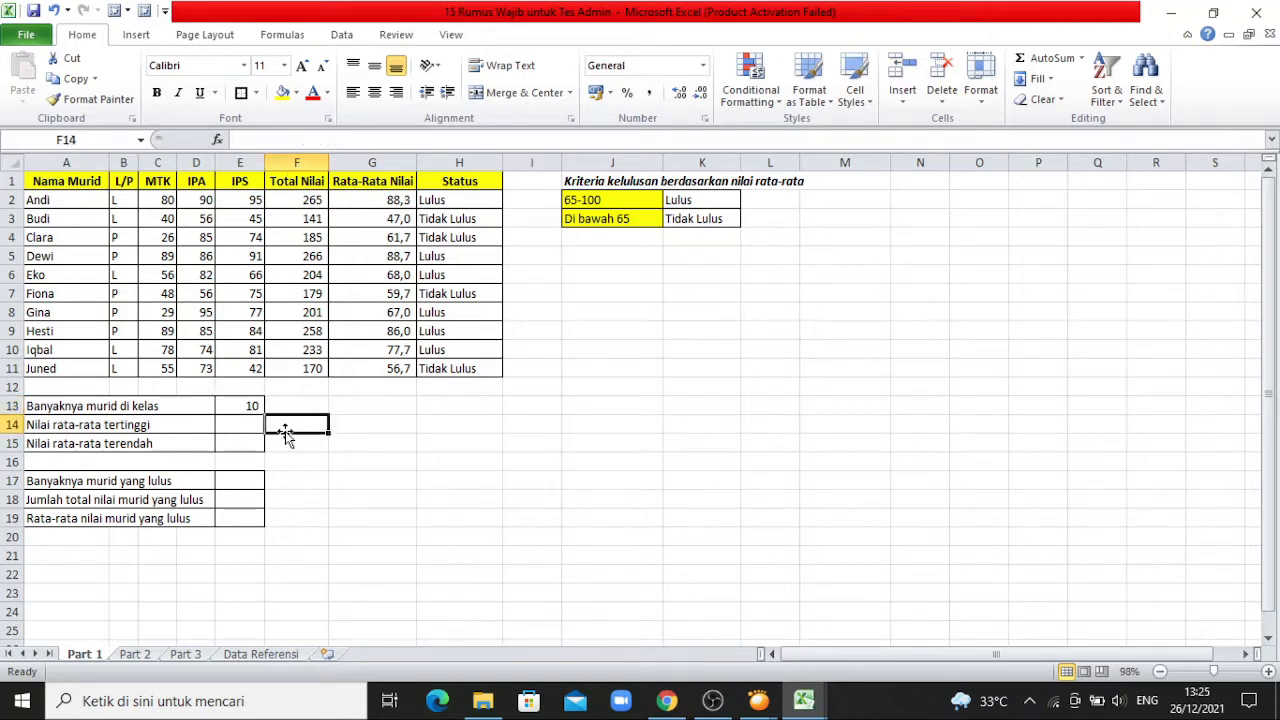
Enter the formula =MAX(G2:G11) in E14 for the highest average score and check it against the matching student's average.
click(247, 424)
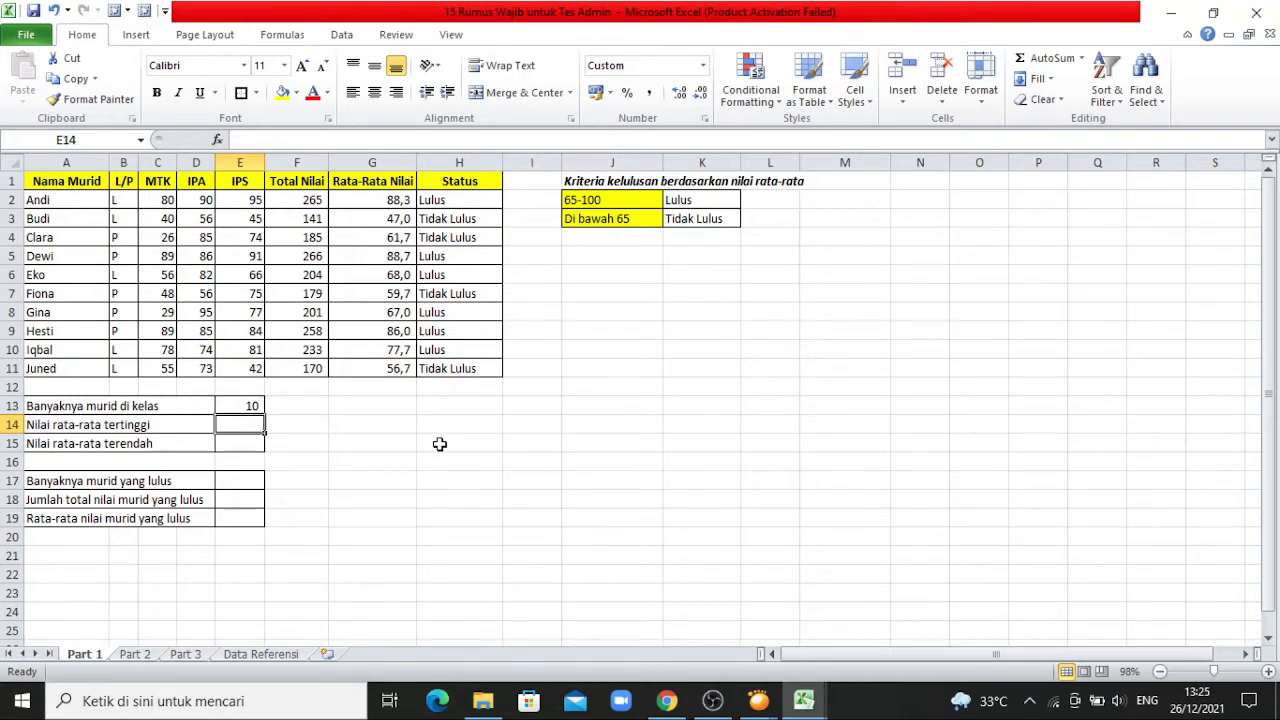
text(=MA)
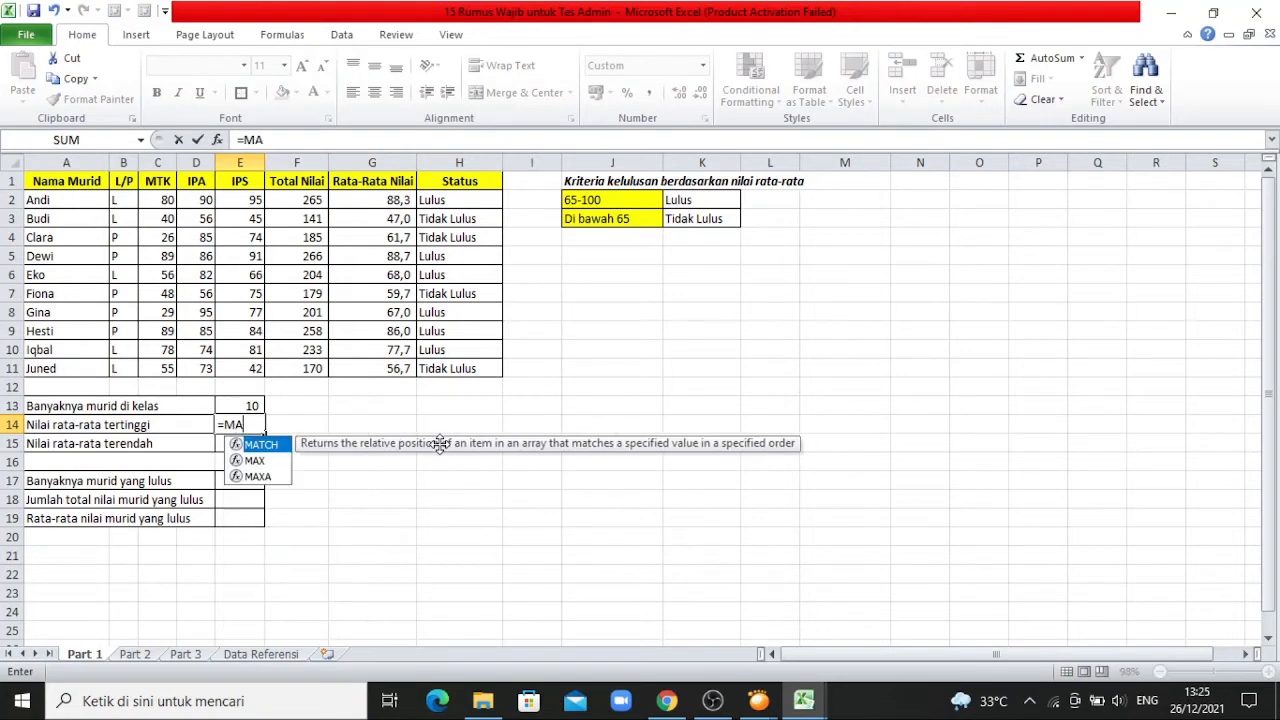
text(X()
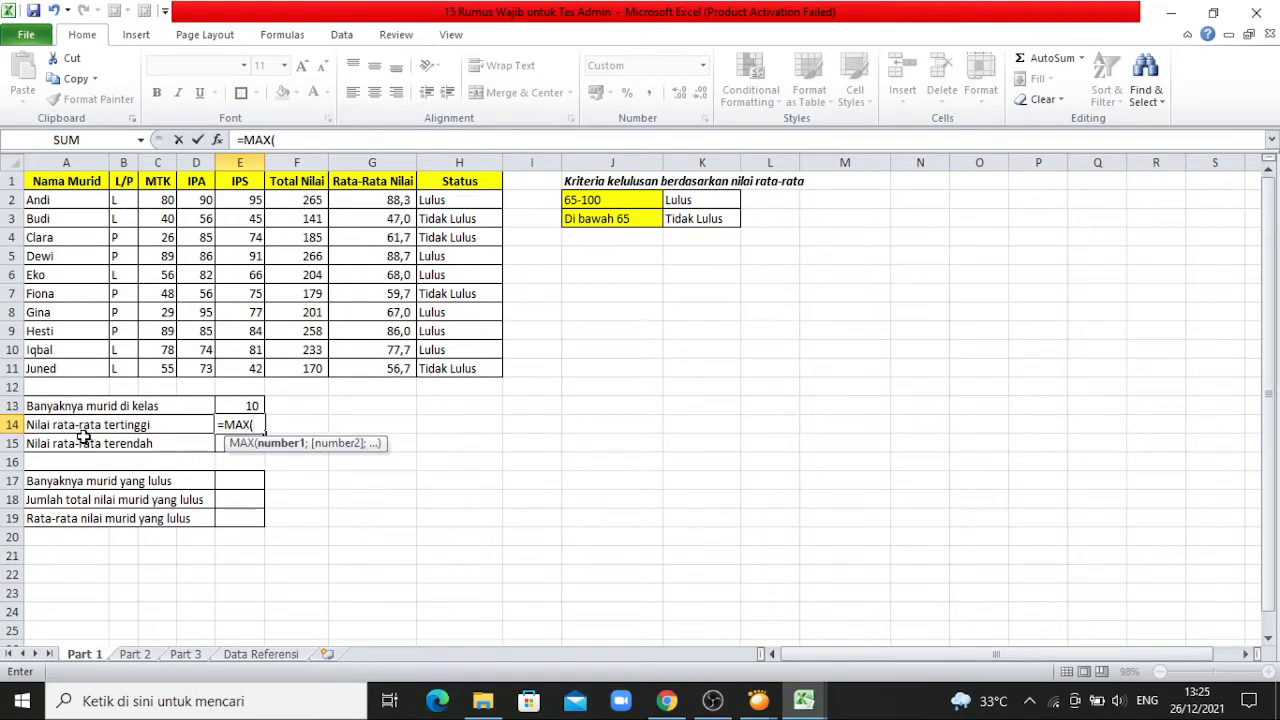
click(393, 200)
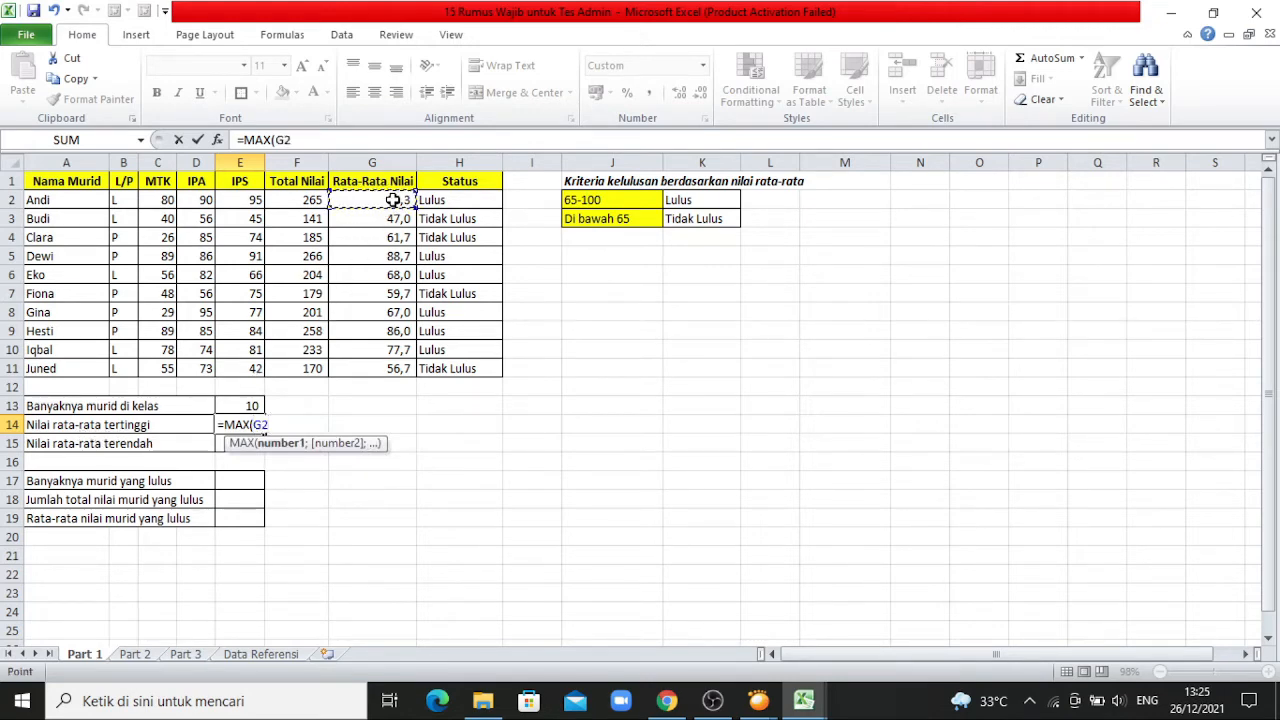
drag(395, 202, 398, 367)
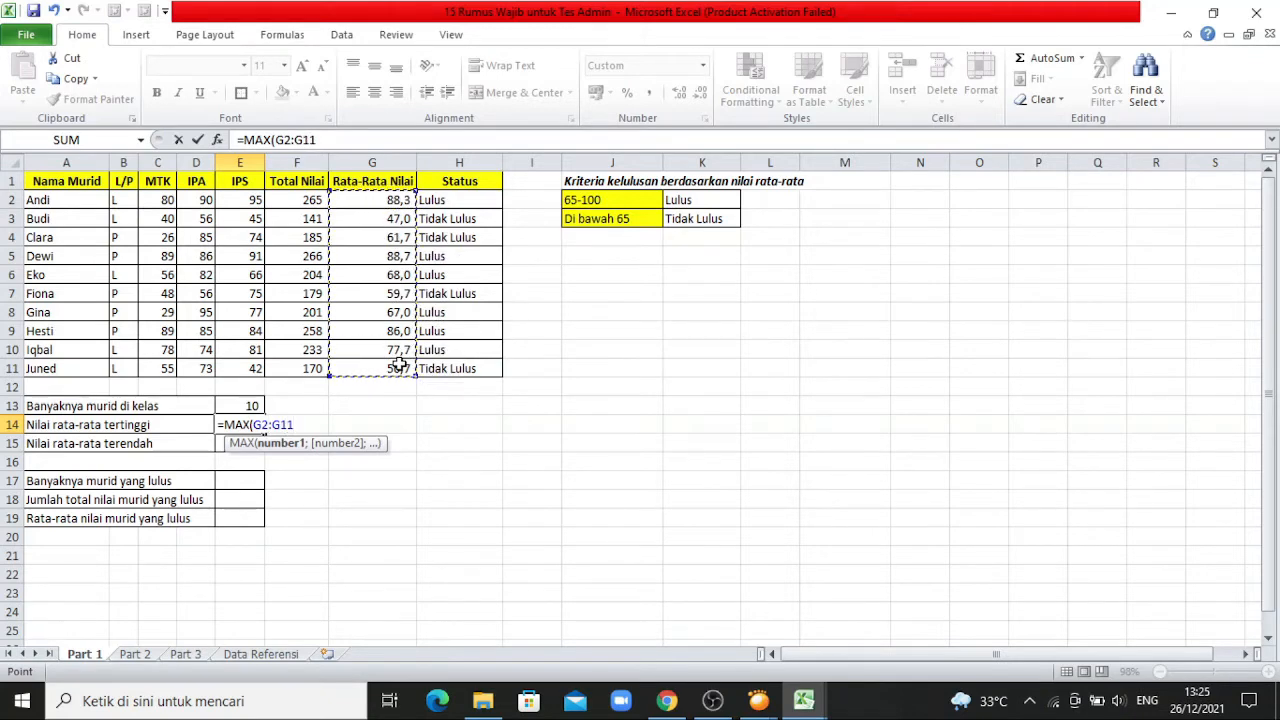
text())
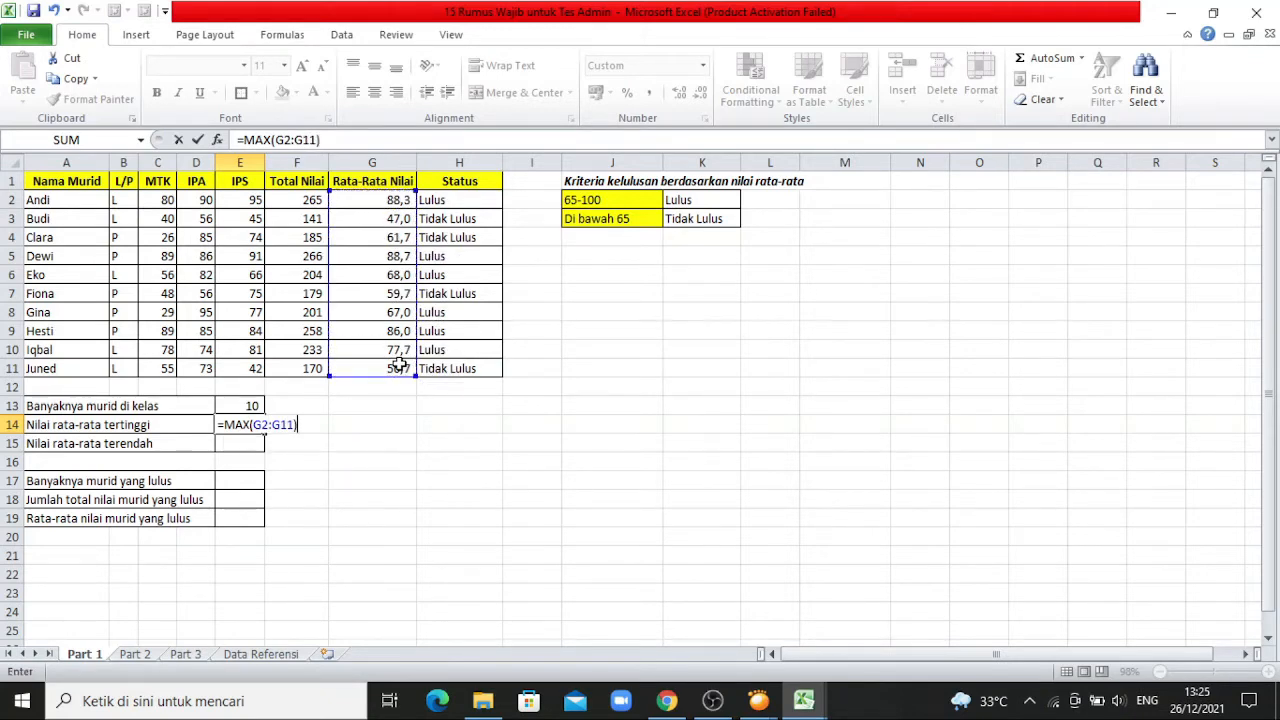
key(Return)
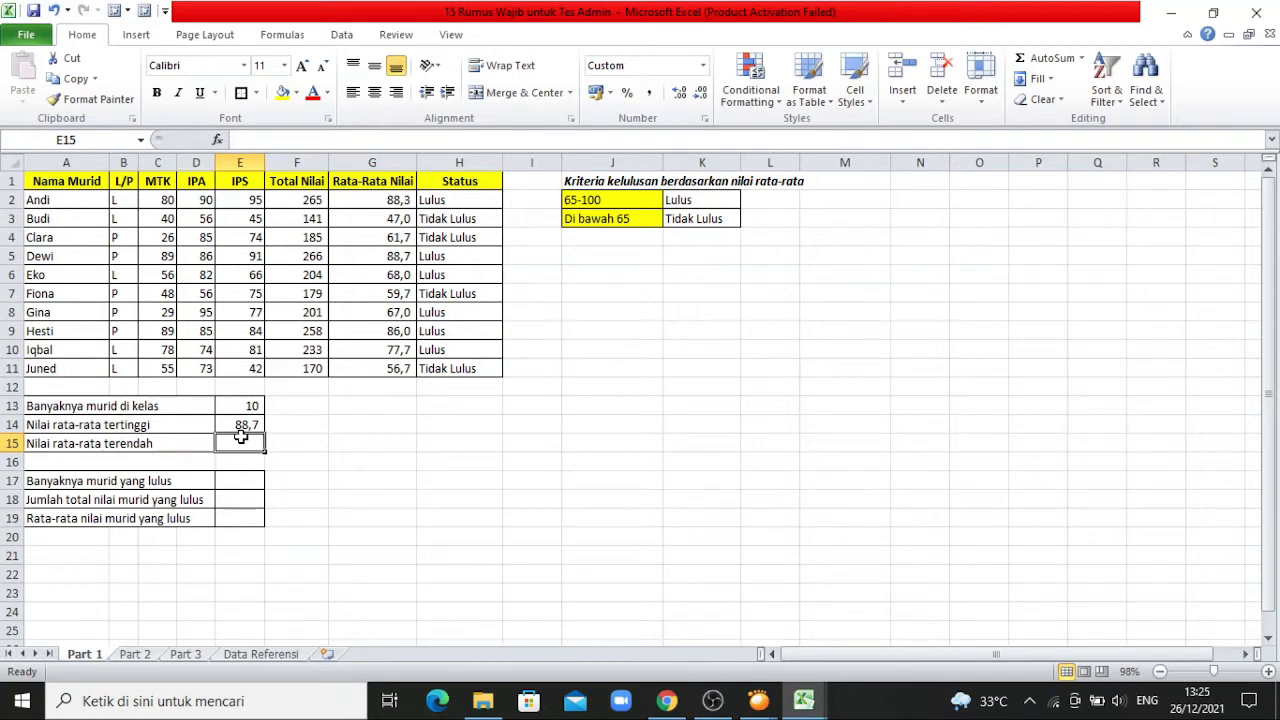
click(398, 258)
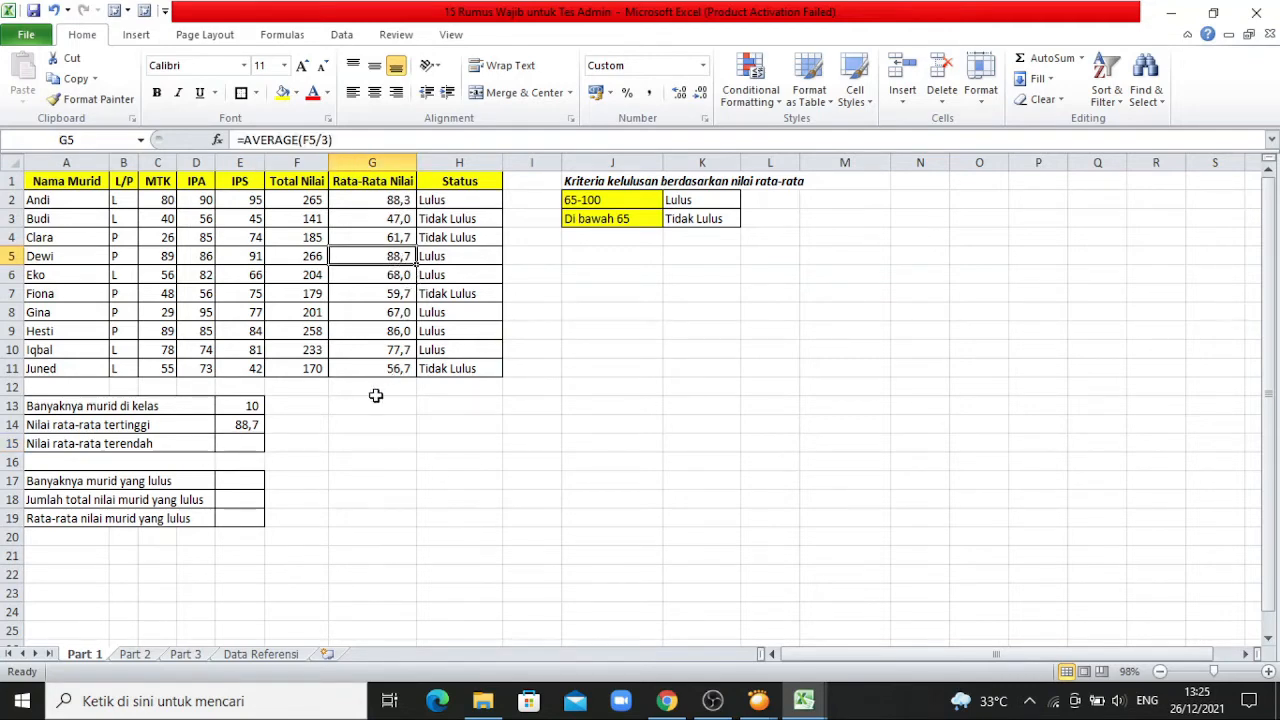
Enter the formula =MIN(G2:G11) in E15 for the lowest average score and check it against the matching student's average.
click(256, 442)
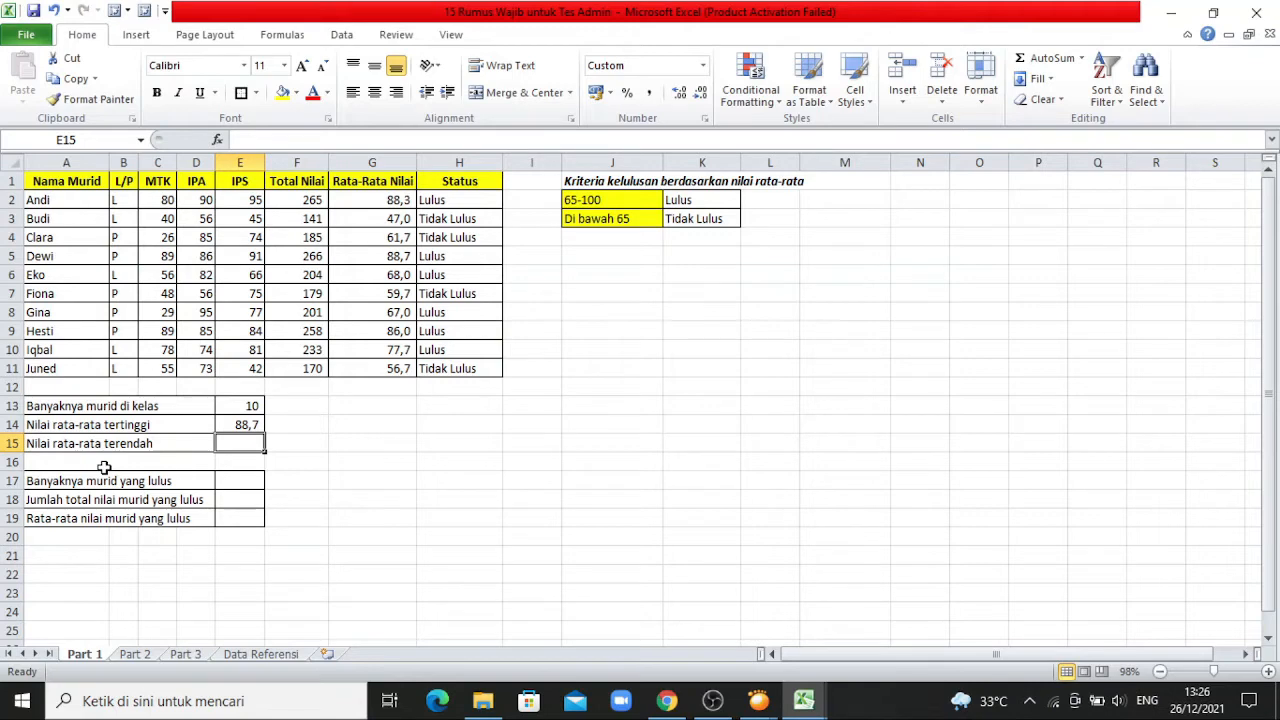
text(=)
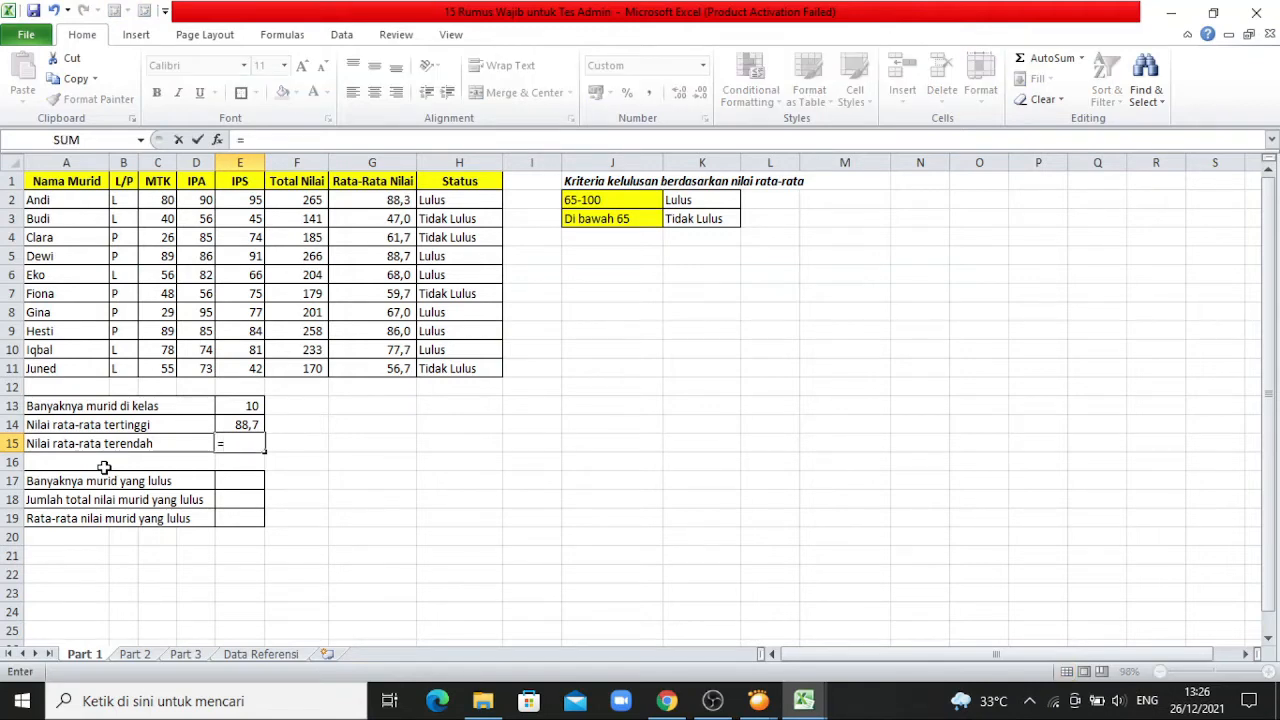
text(MIN)
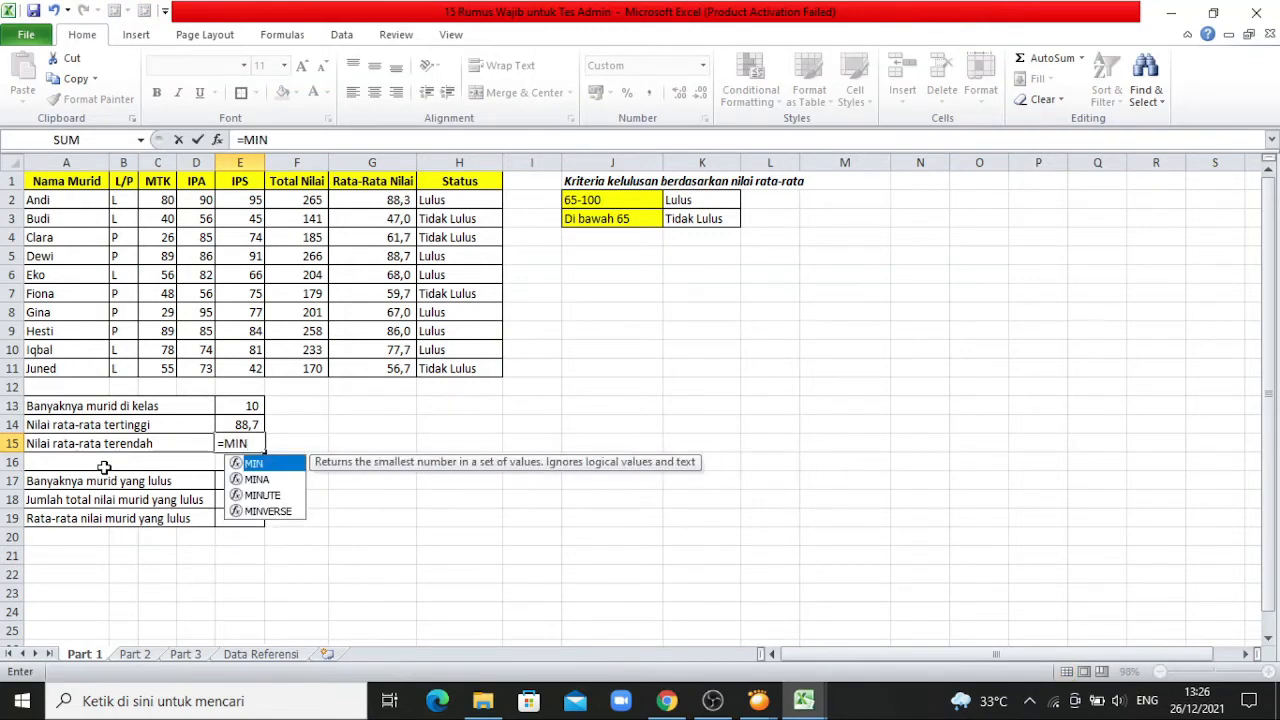
text(()
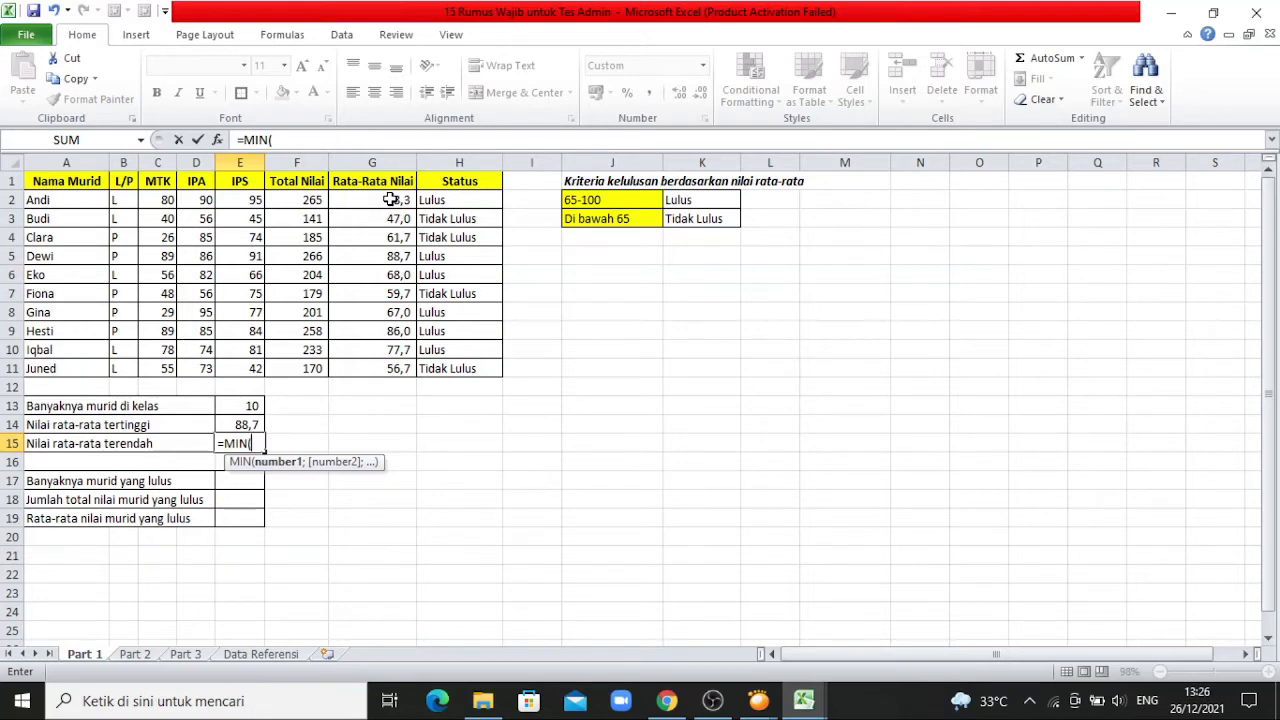
drag(390, 199, 394, 369)
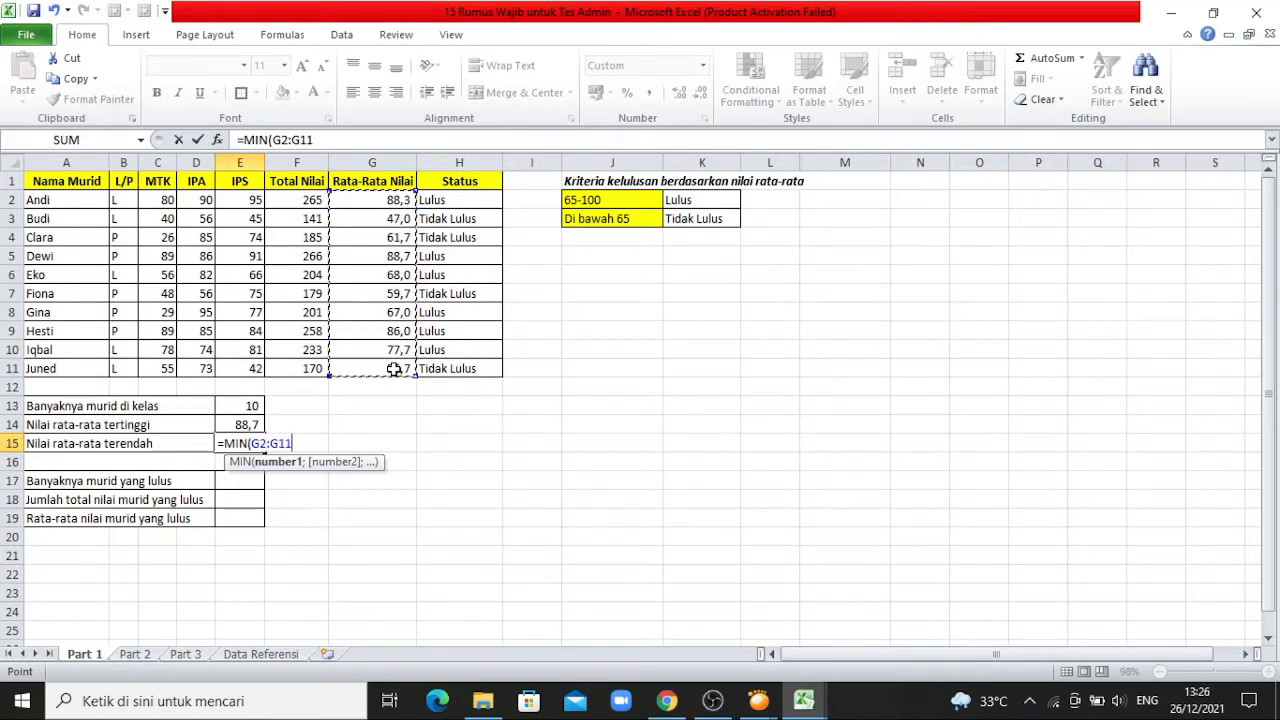
text())
key(Return)
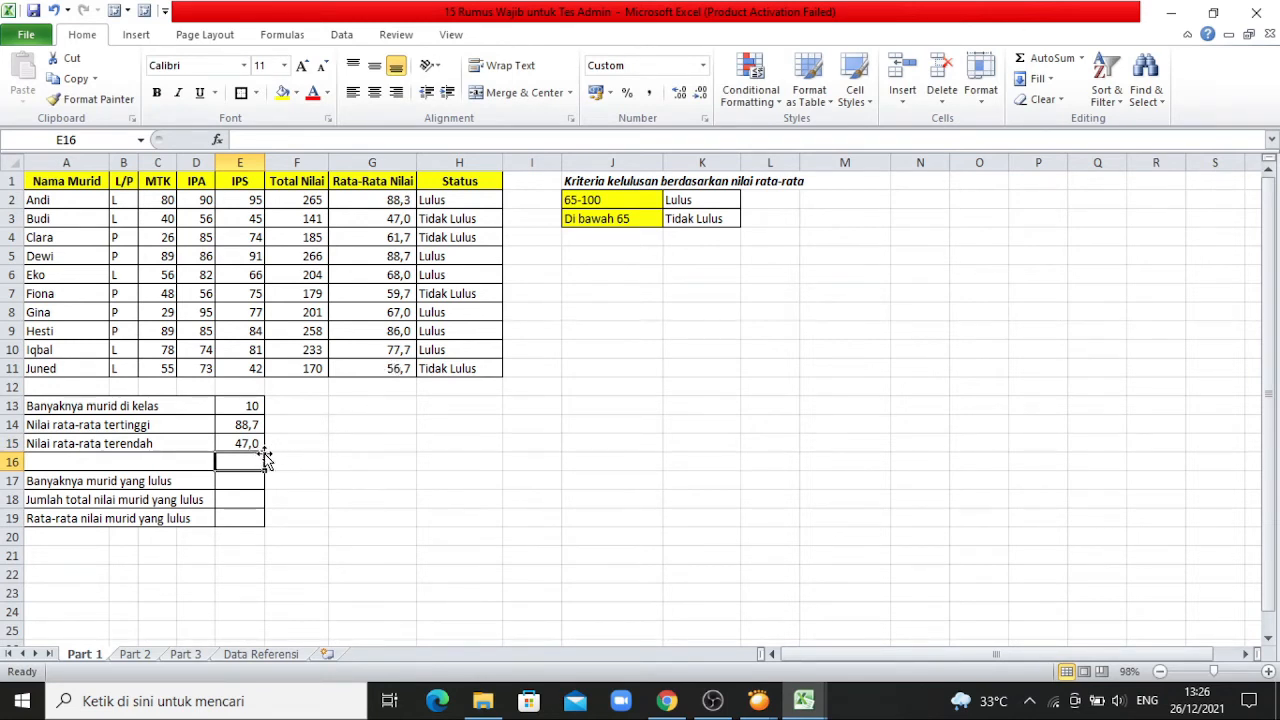
click(397, 219)
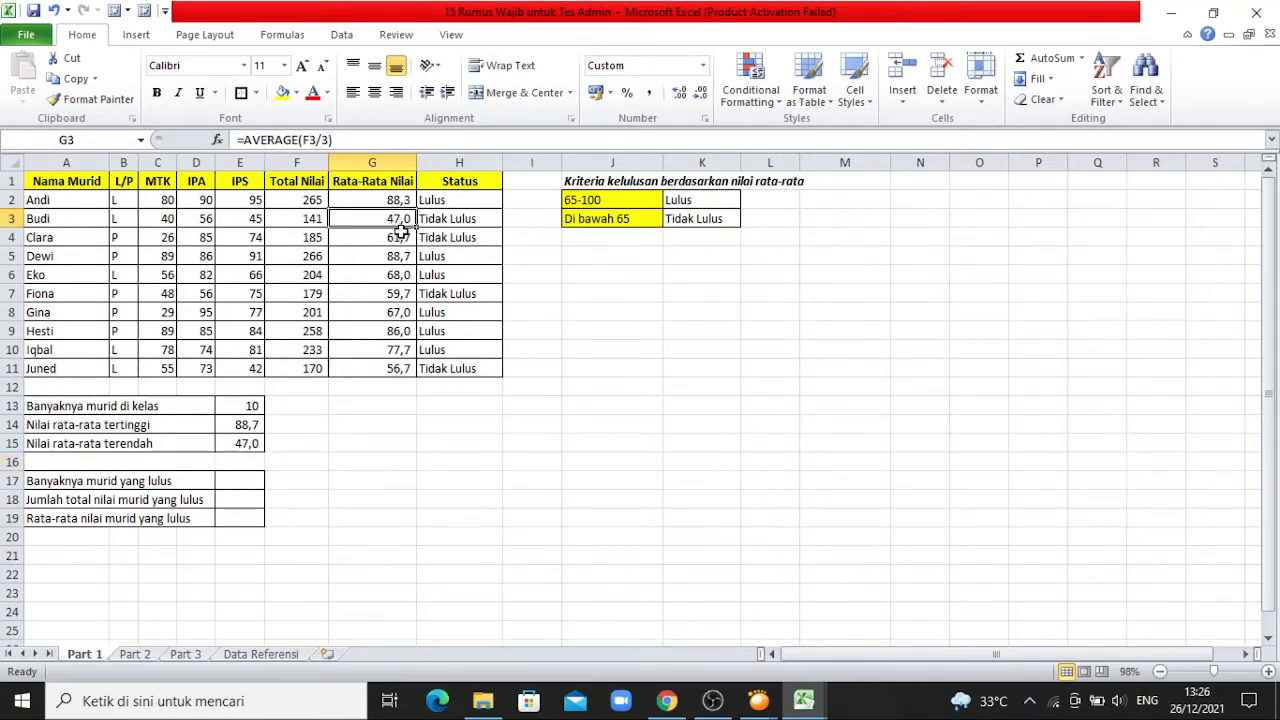
click(396, 552)
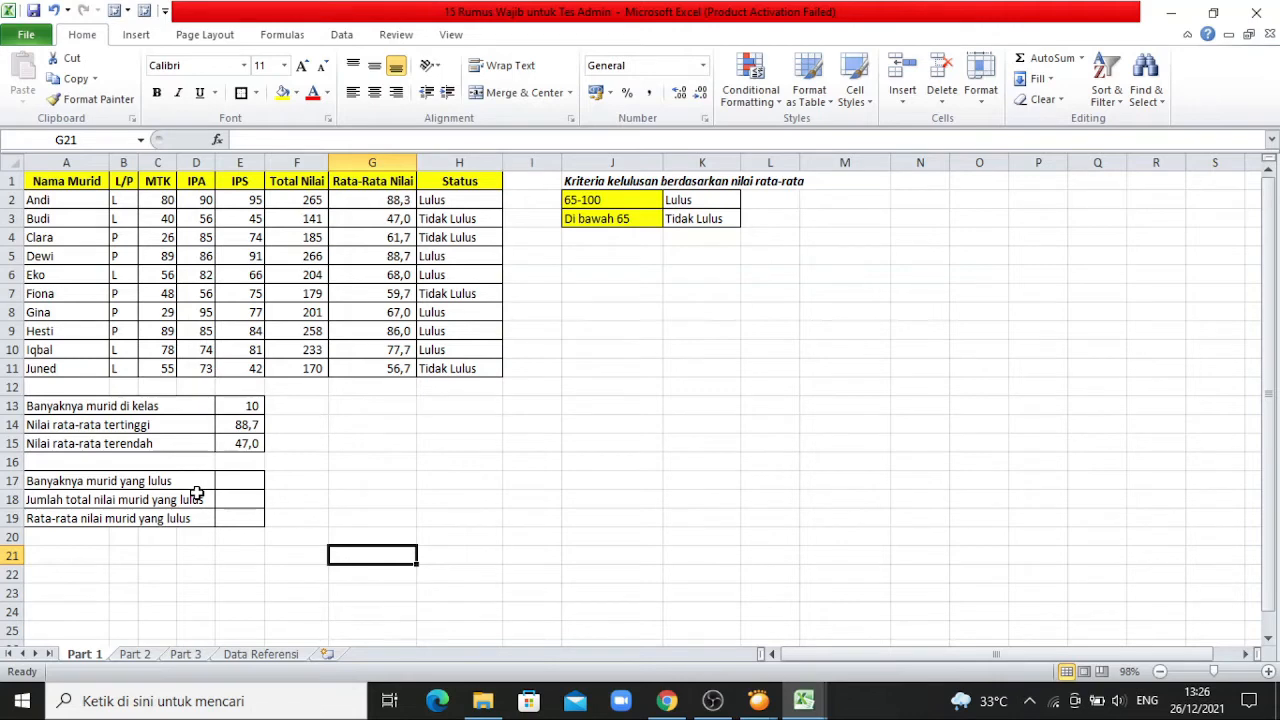
Enter the formula =COUNTIF(H2:H11;"Lulus") in E17 to count the students who passed.
click(248, 483)
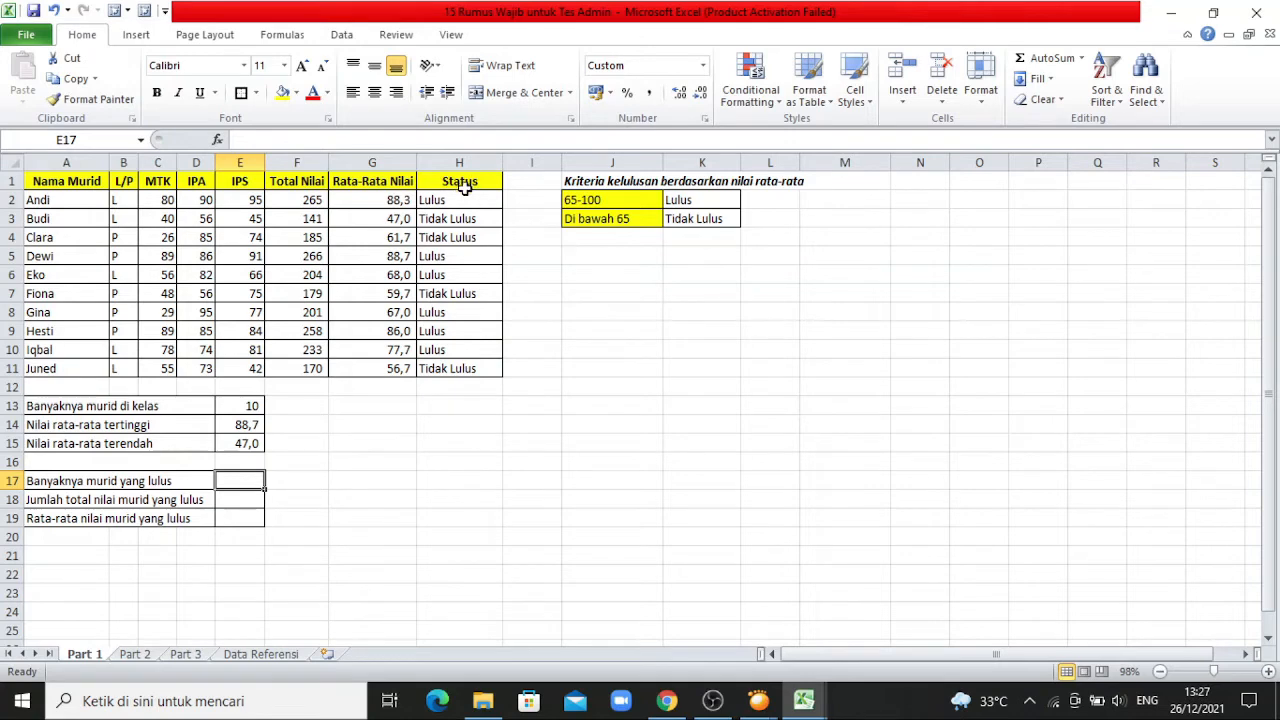
text(=)
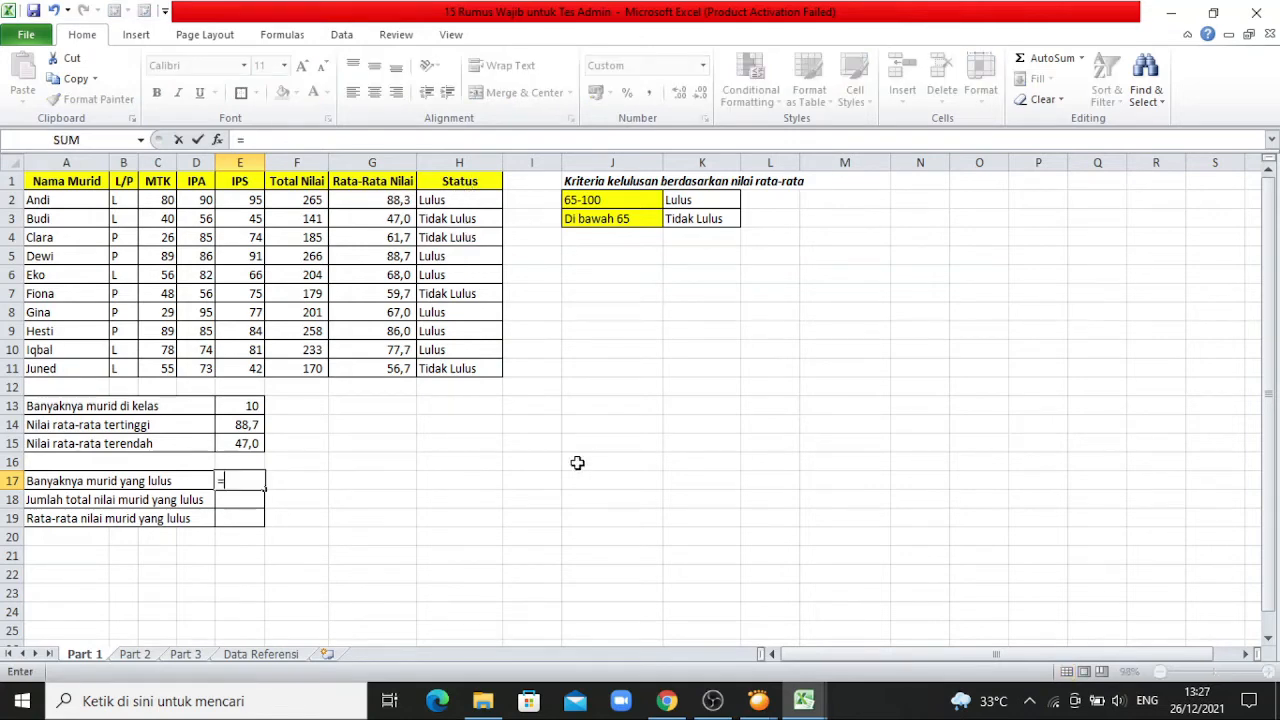
text(C)
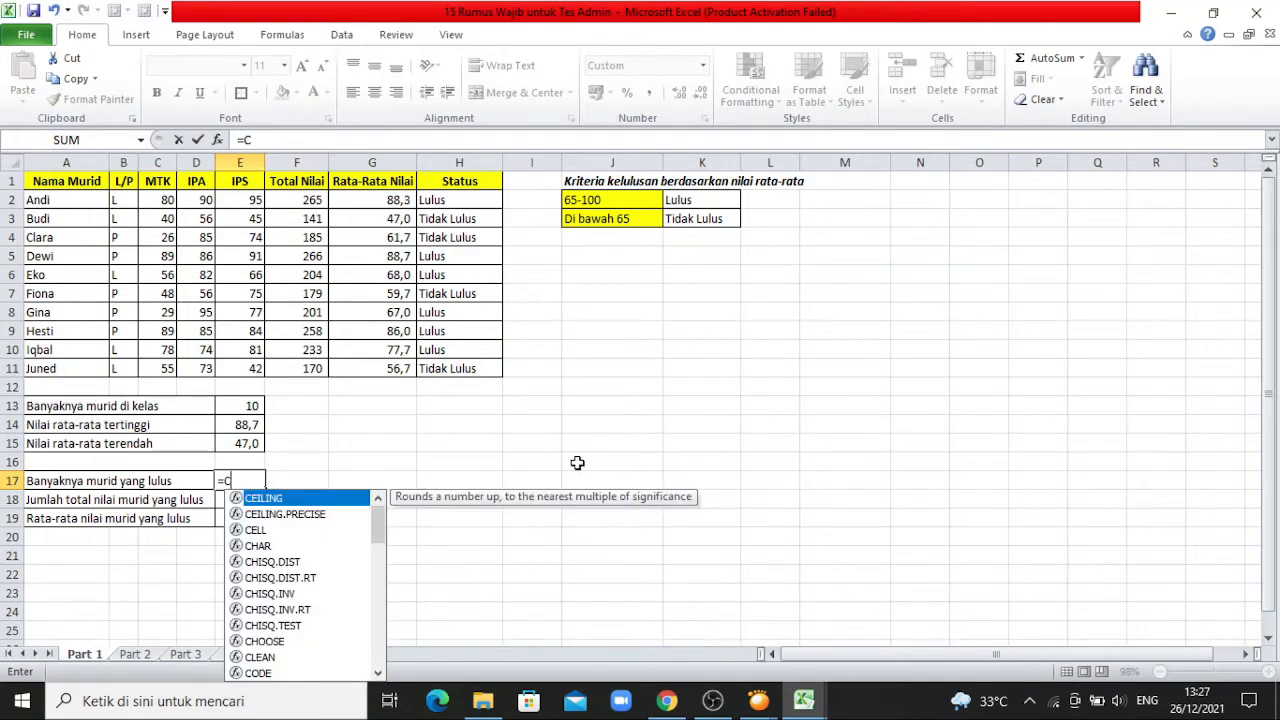
text(OUNTIF()
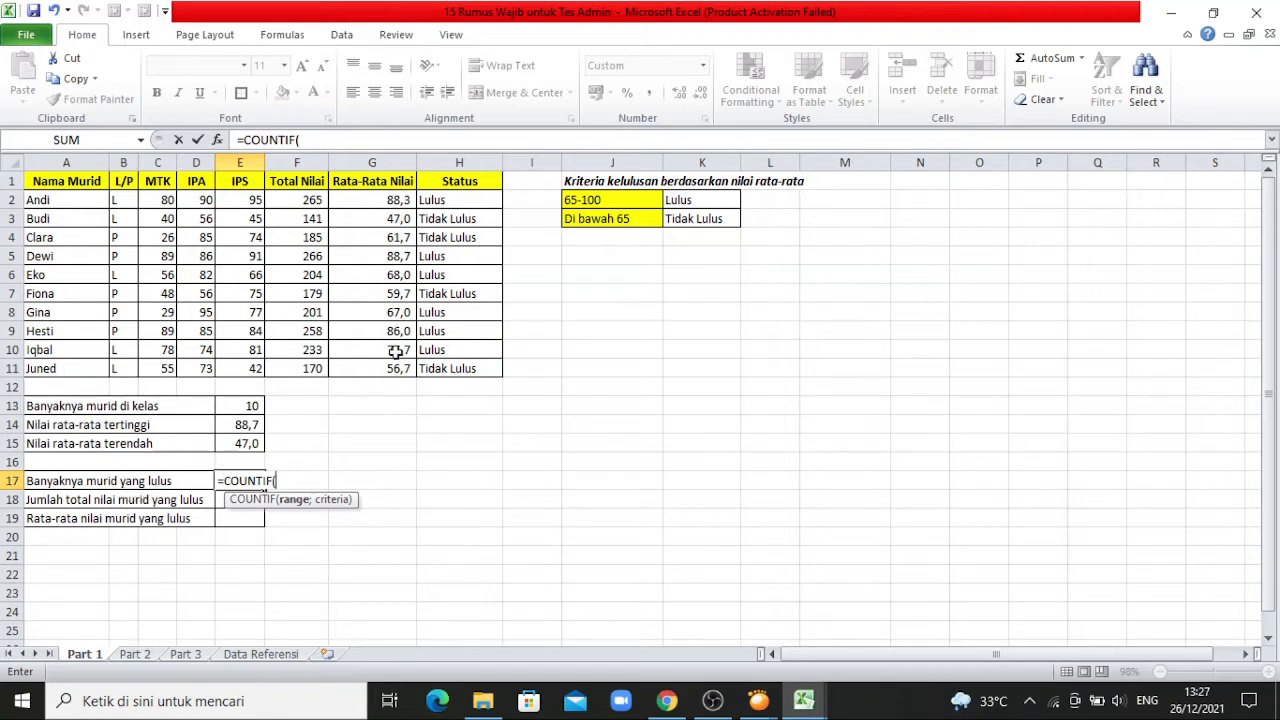
click(481, 198)
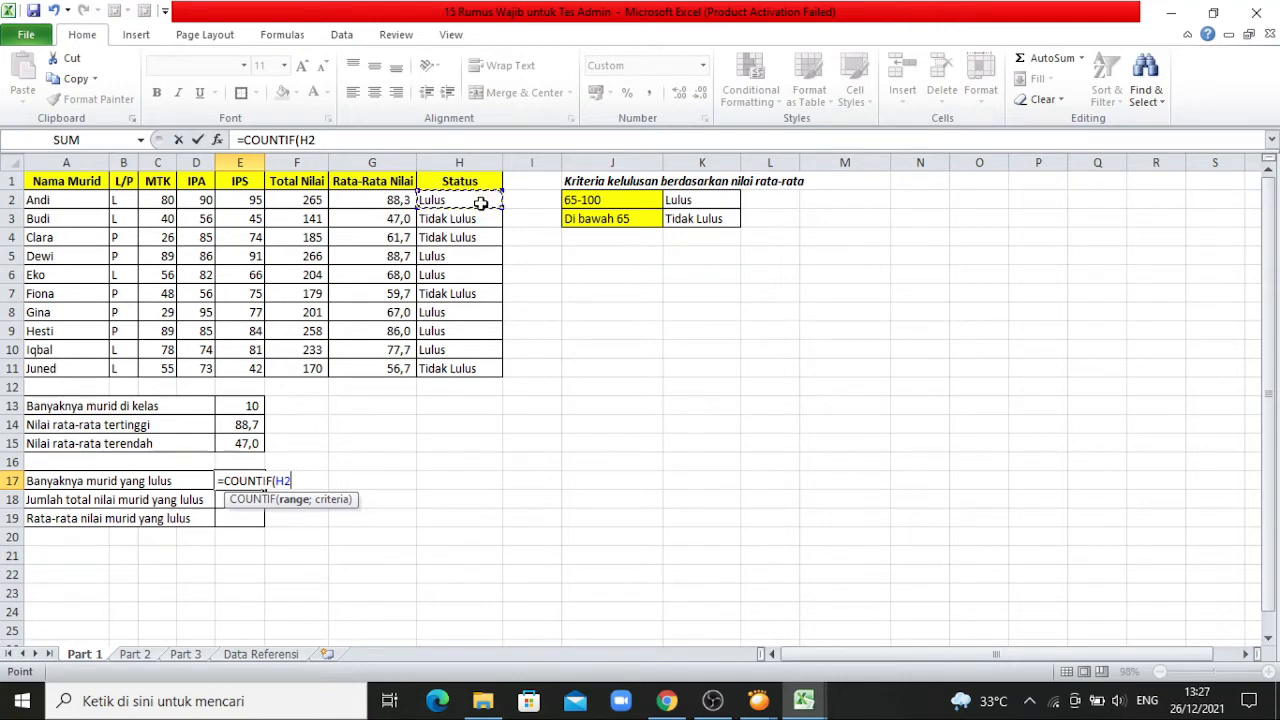
drag(481, 203, 474, 378)
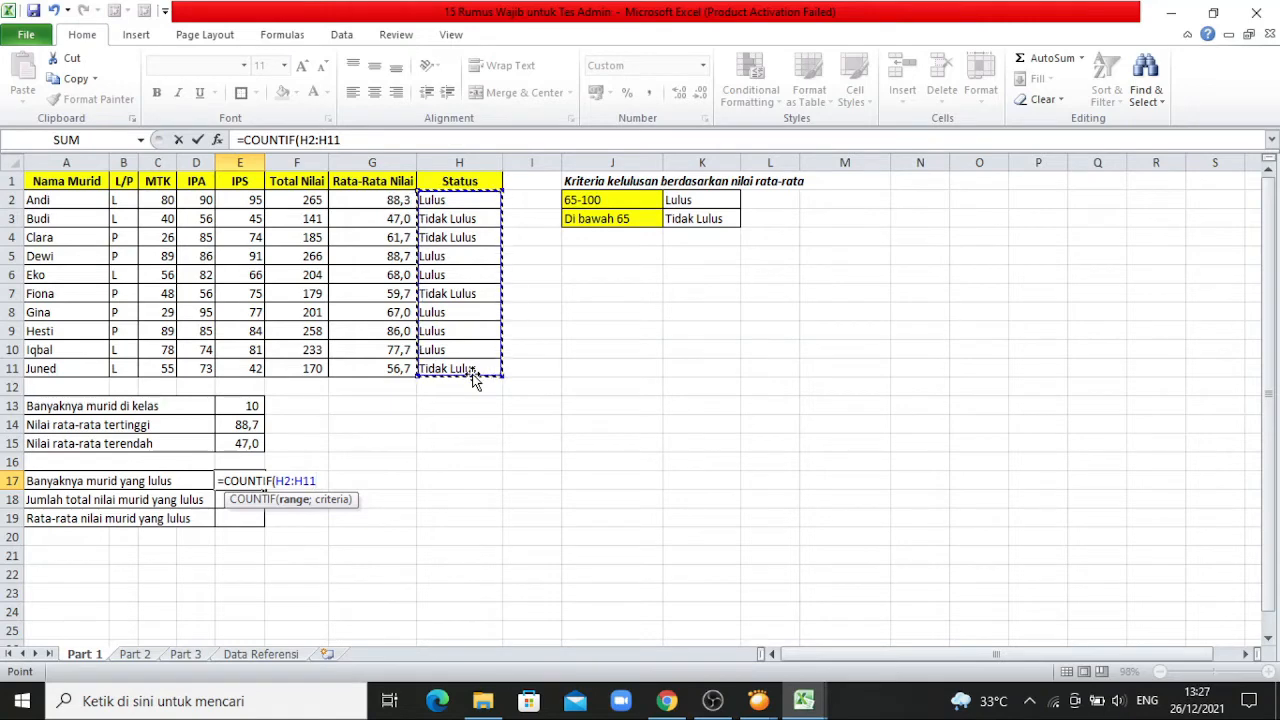
text(;)
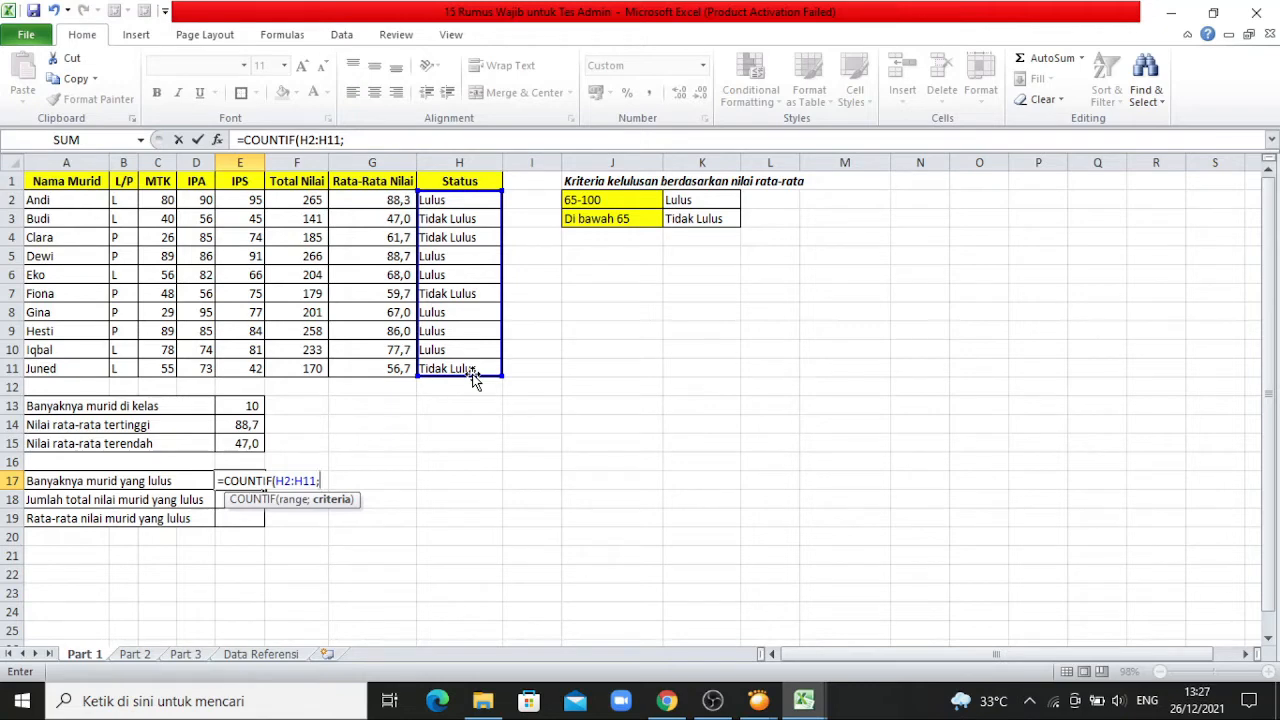
text("Lulus")
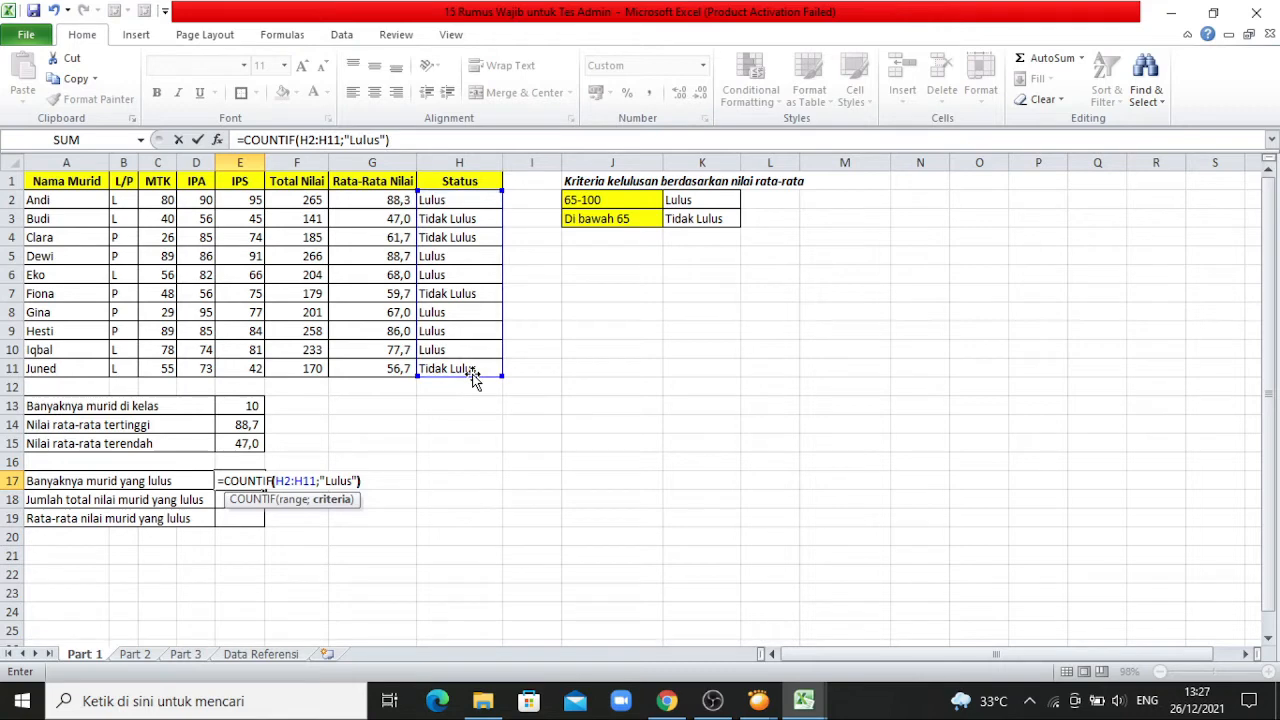
text())
key(Return)
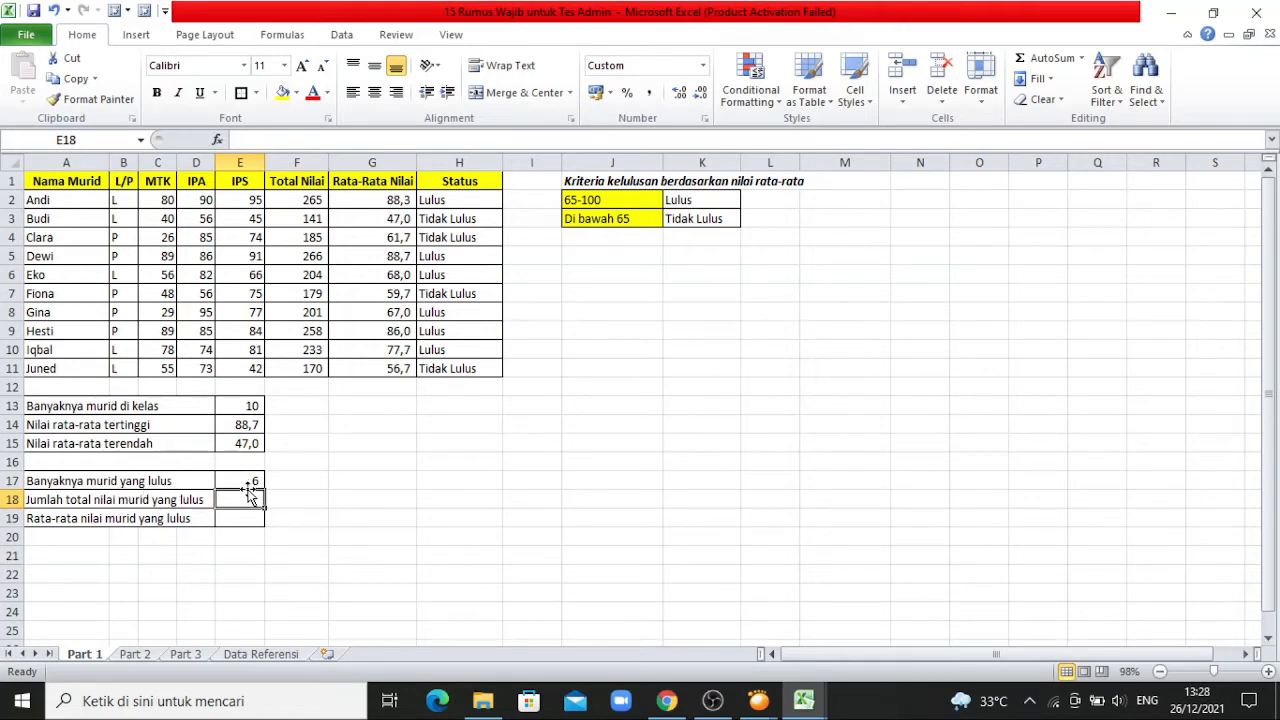
Check the passing count against each Lulus entry in the Status column.
click(477, 198)
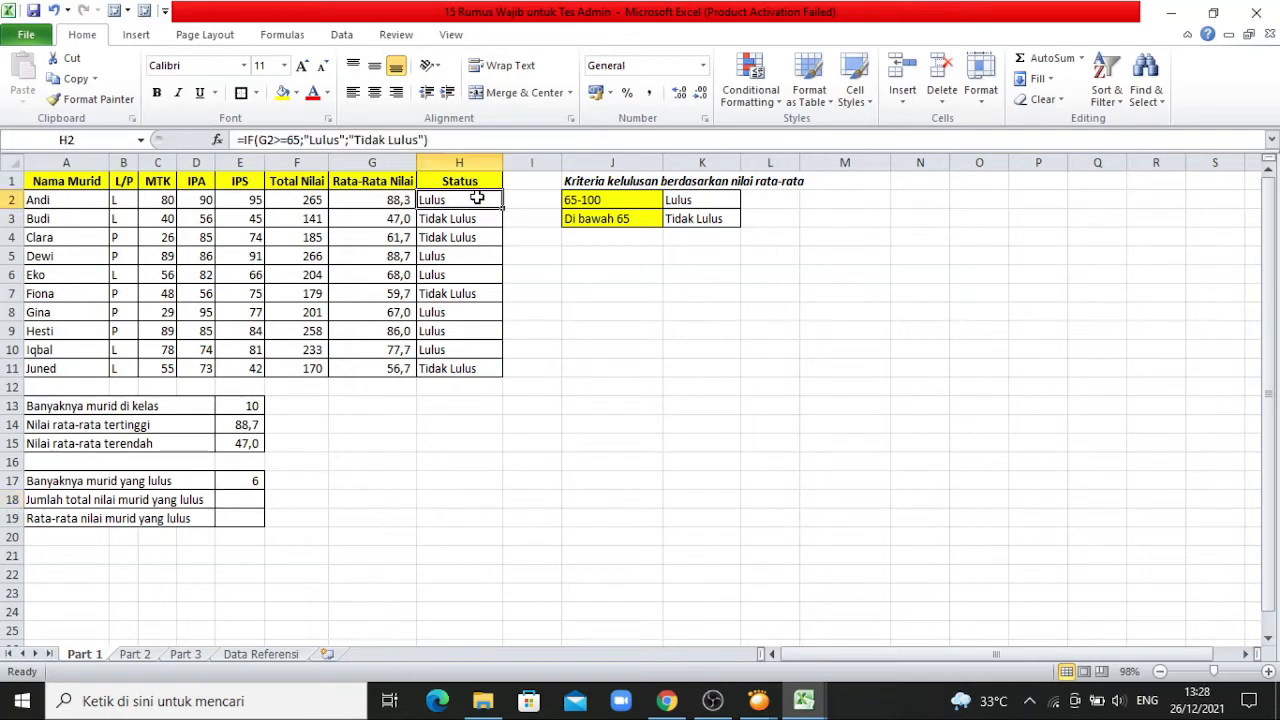
click(469, 257)
click(471, 274)
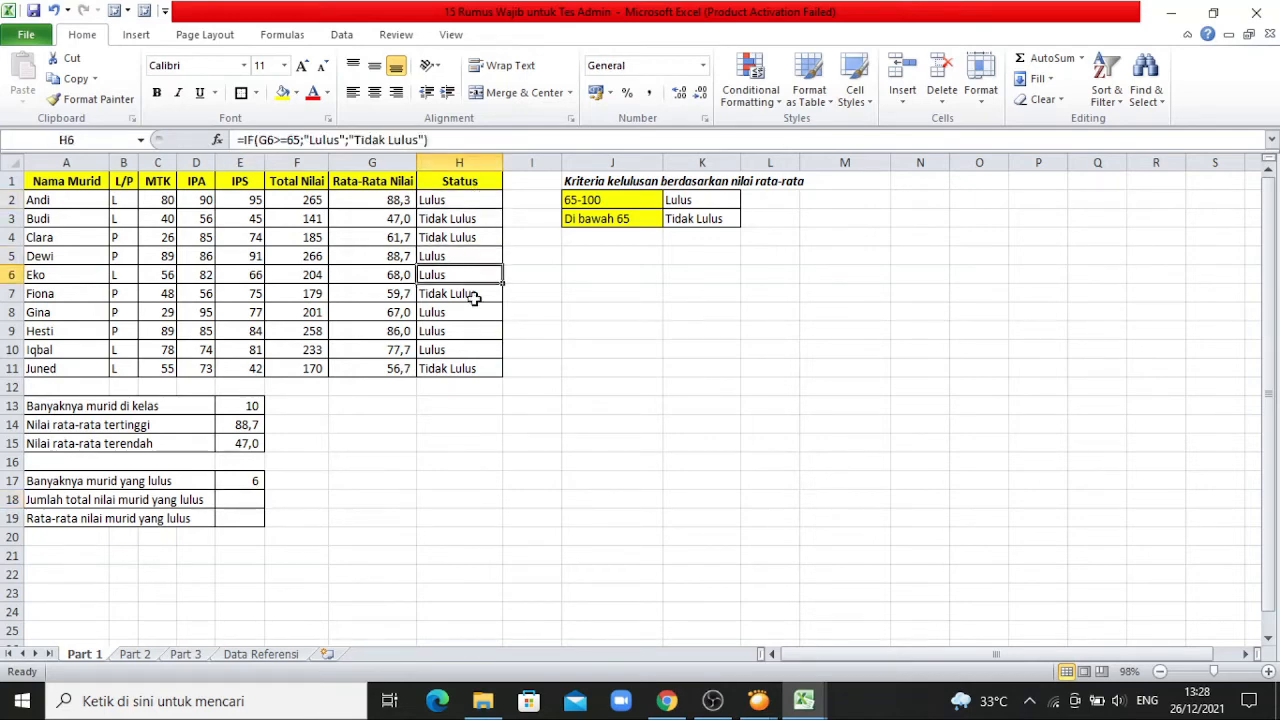
click(476, 314)
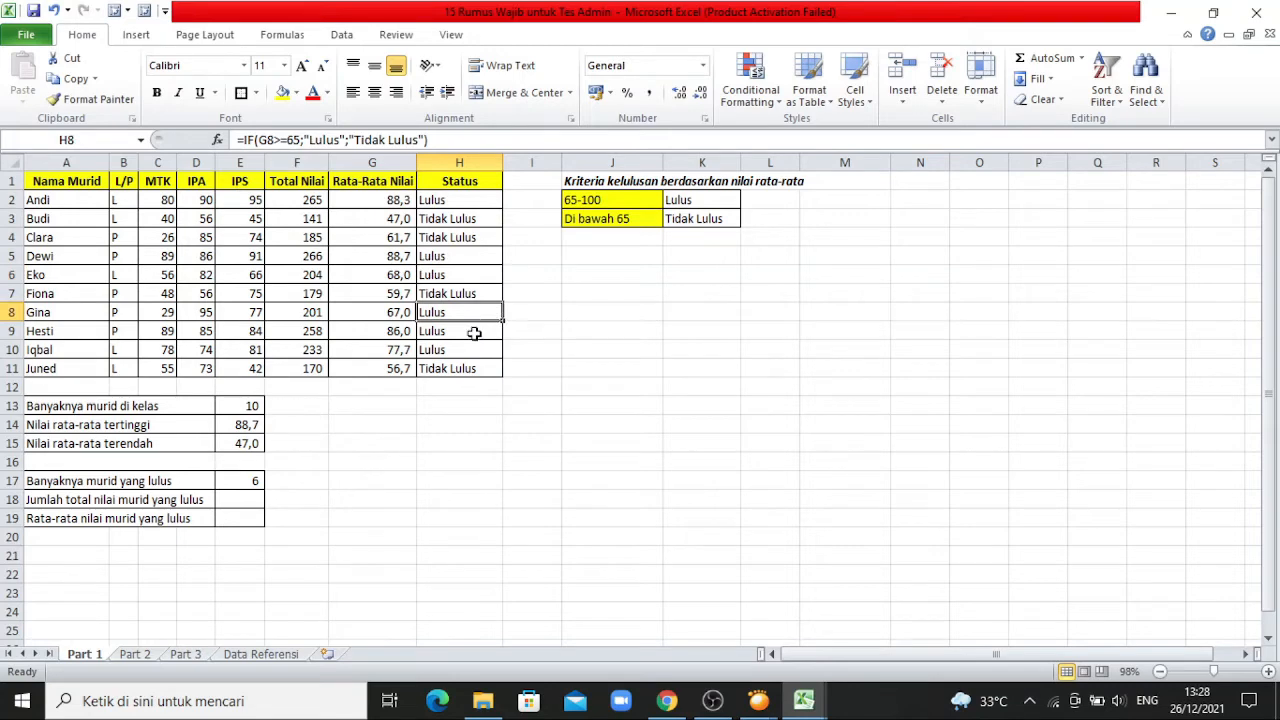
click(475, 333)
click(475, 352)
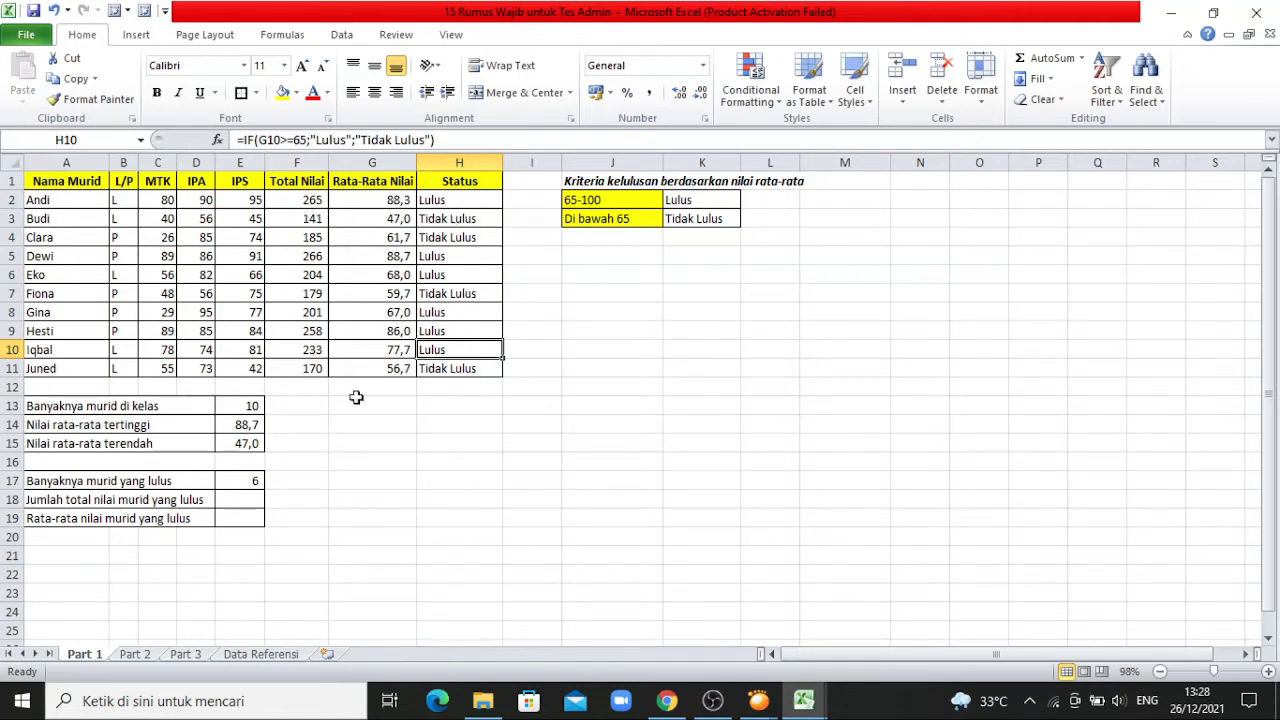
Begin a SUMIF formula in E18 for the total score of the students who passed.
click(235, 497)
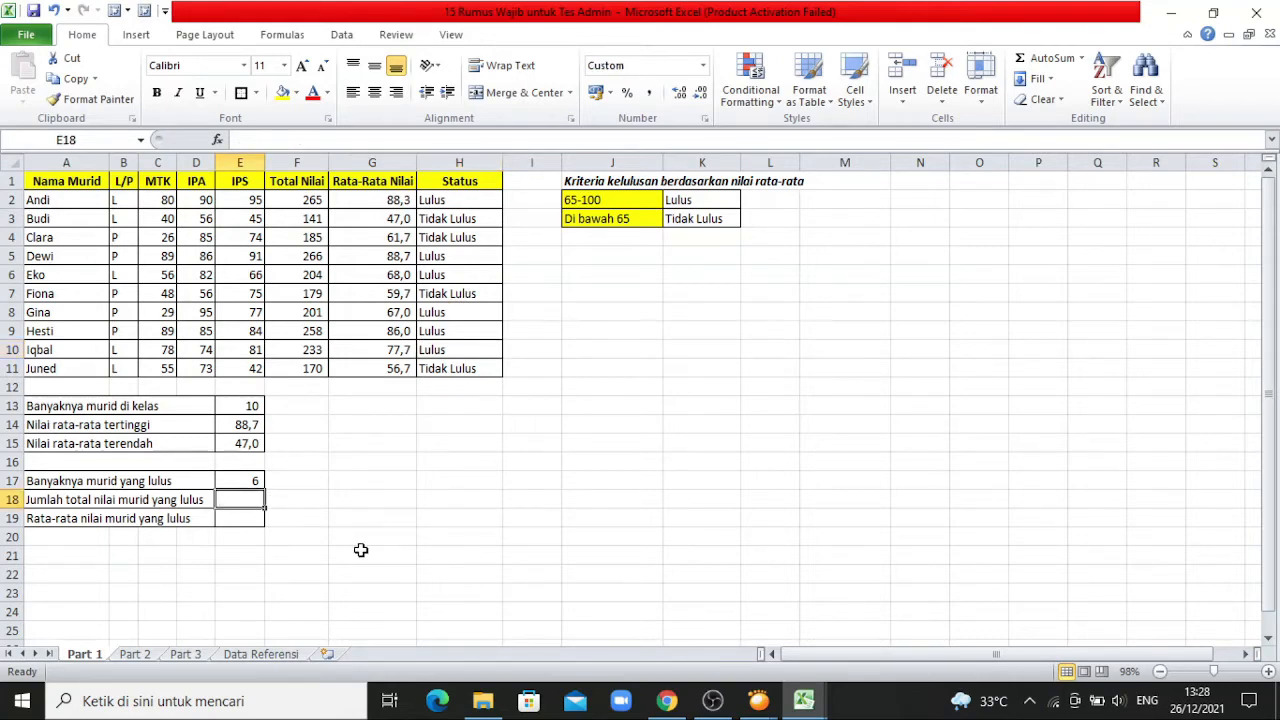
text(=)
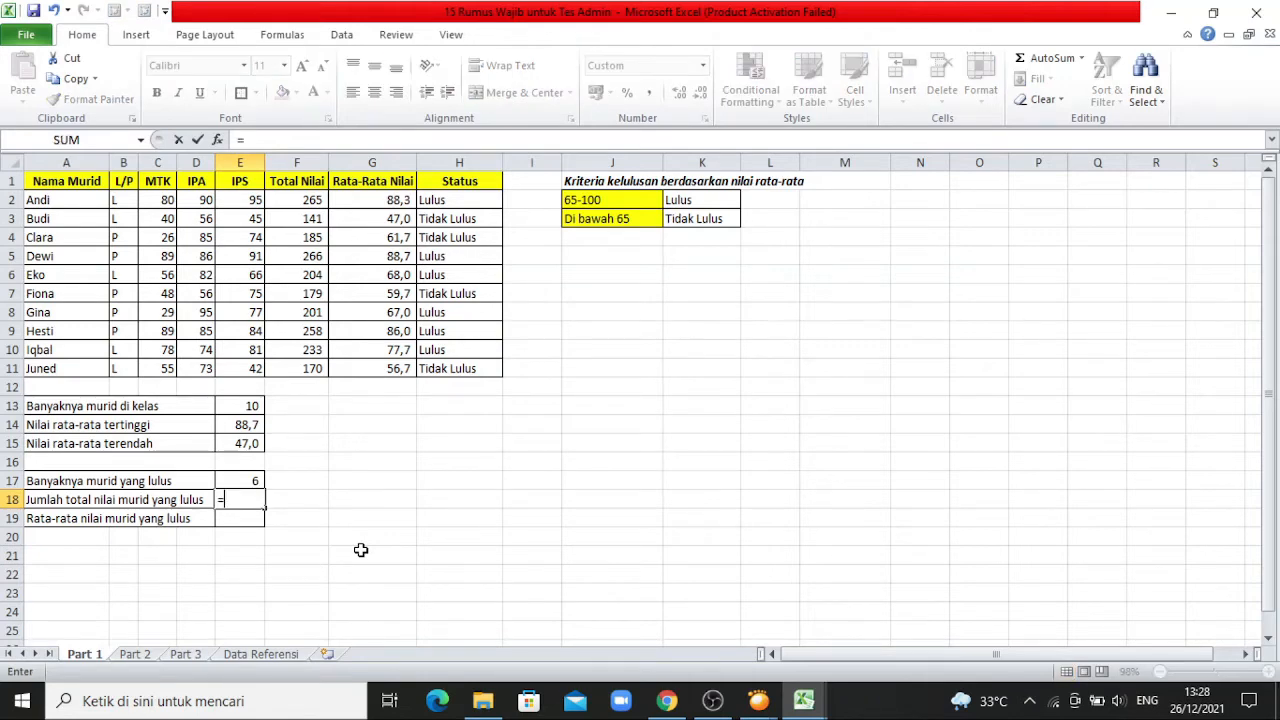
text(su)
key(BackSpace)
key(BackSpace)
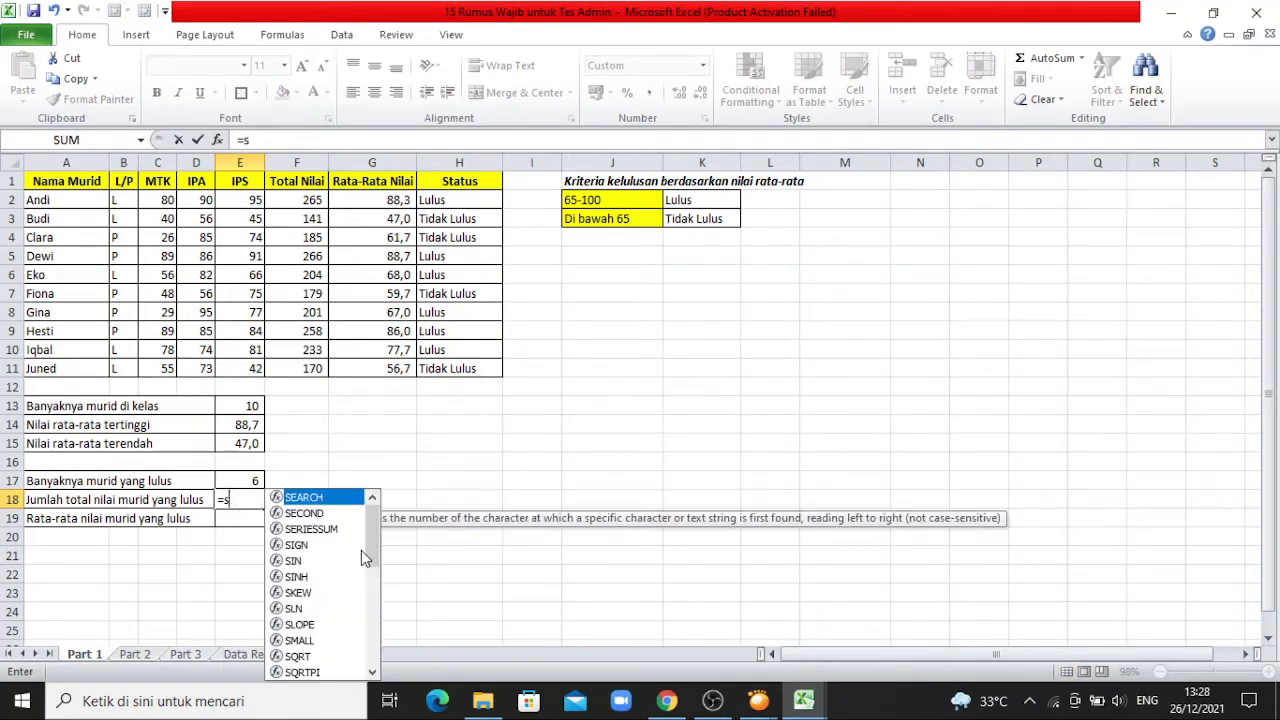
text(SU)
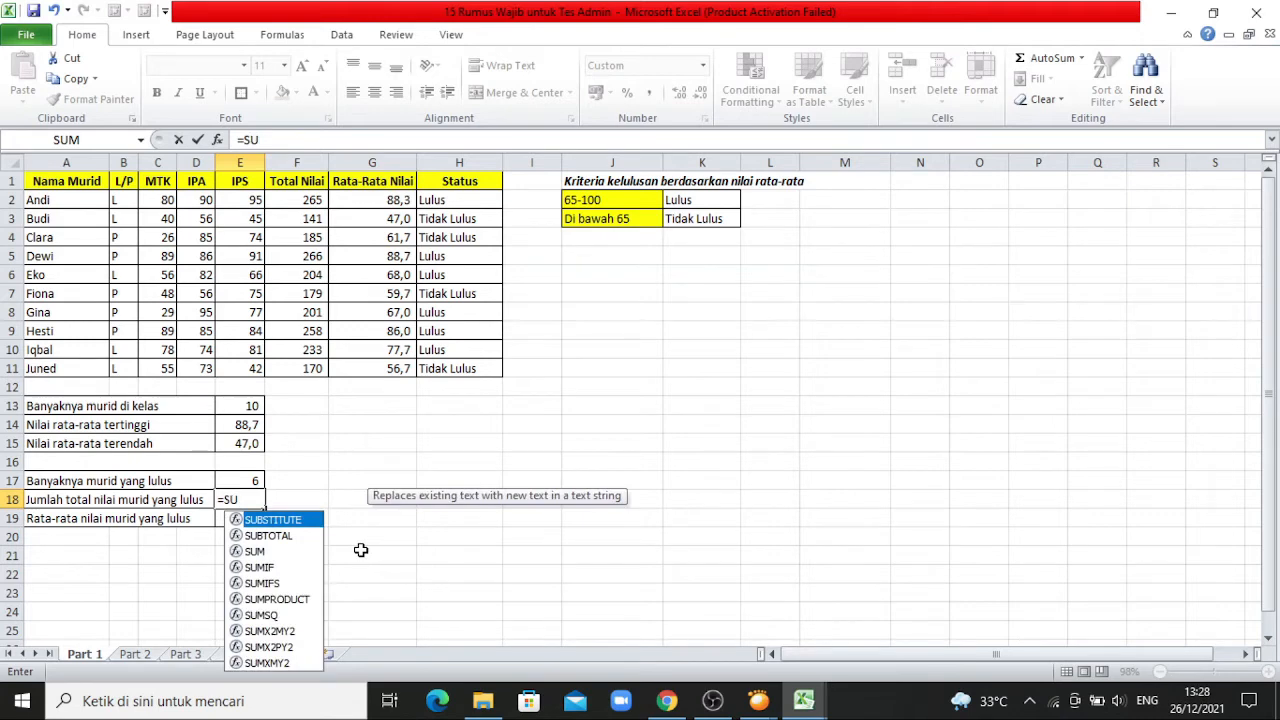
text(M)
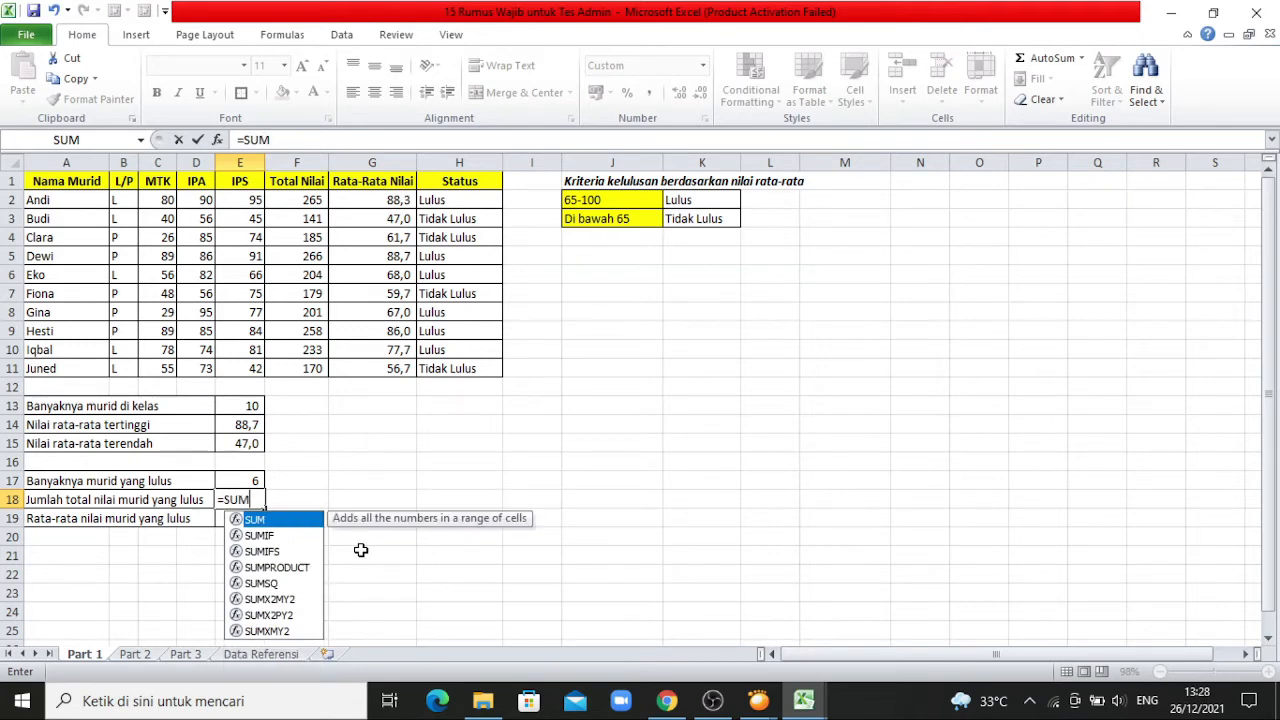
text(IF()
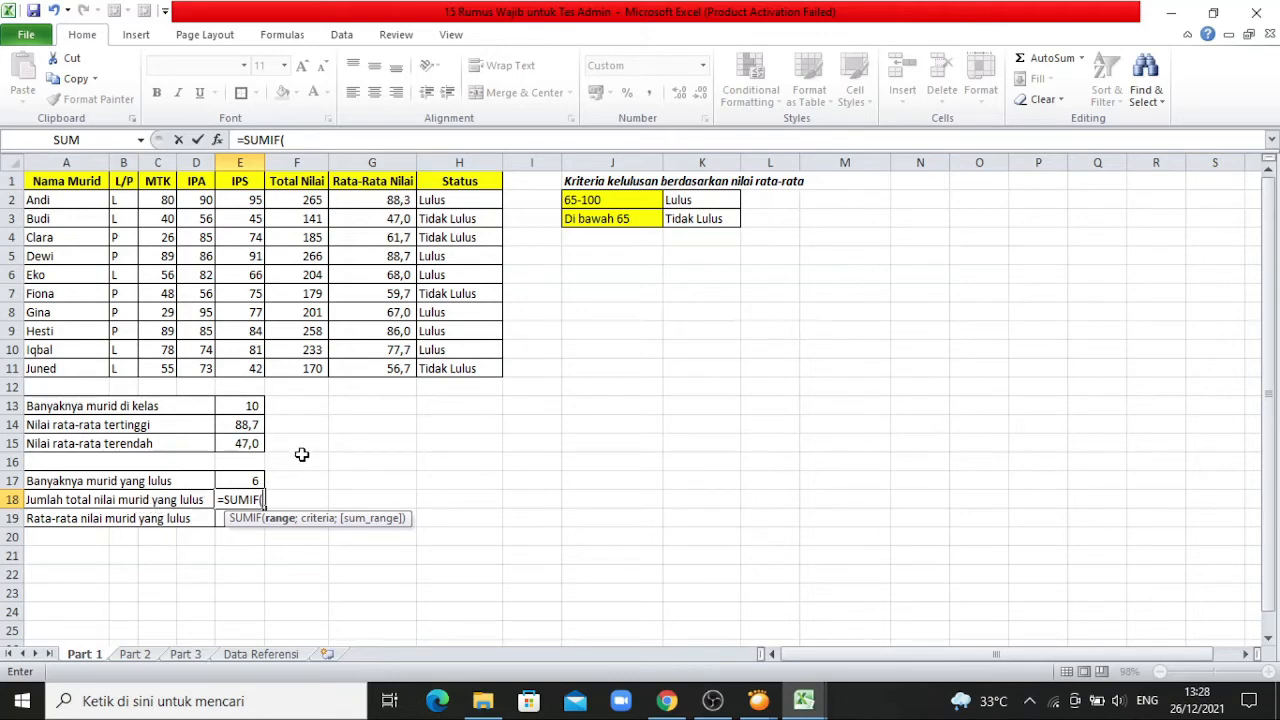
click(315, 200)
drag(315, 200, 302, 368)
text(;)
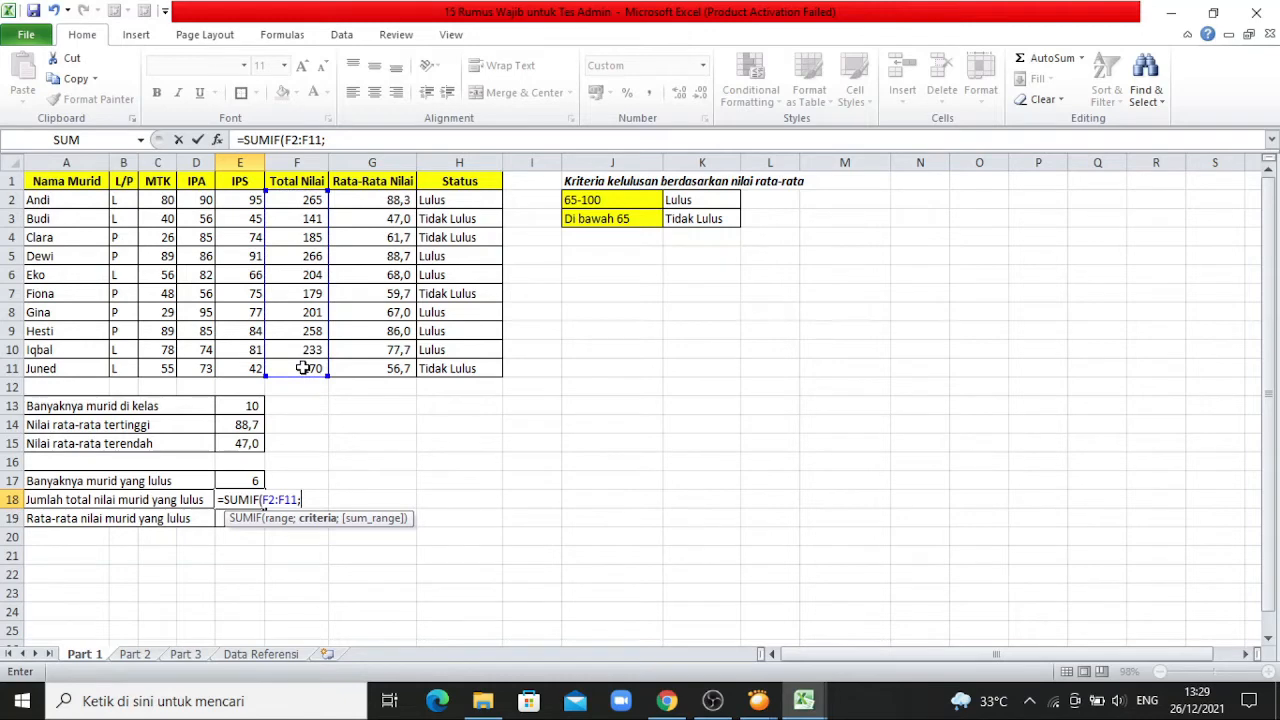
key(BackSpace)
key(BackSpace)
key(BackSpace)
key(BackSpace)
key(BackSpace)
key(BackSpace)
key(BackSpace)
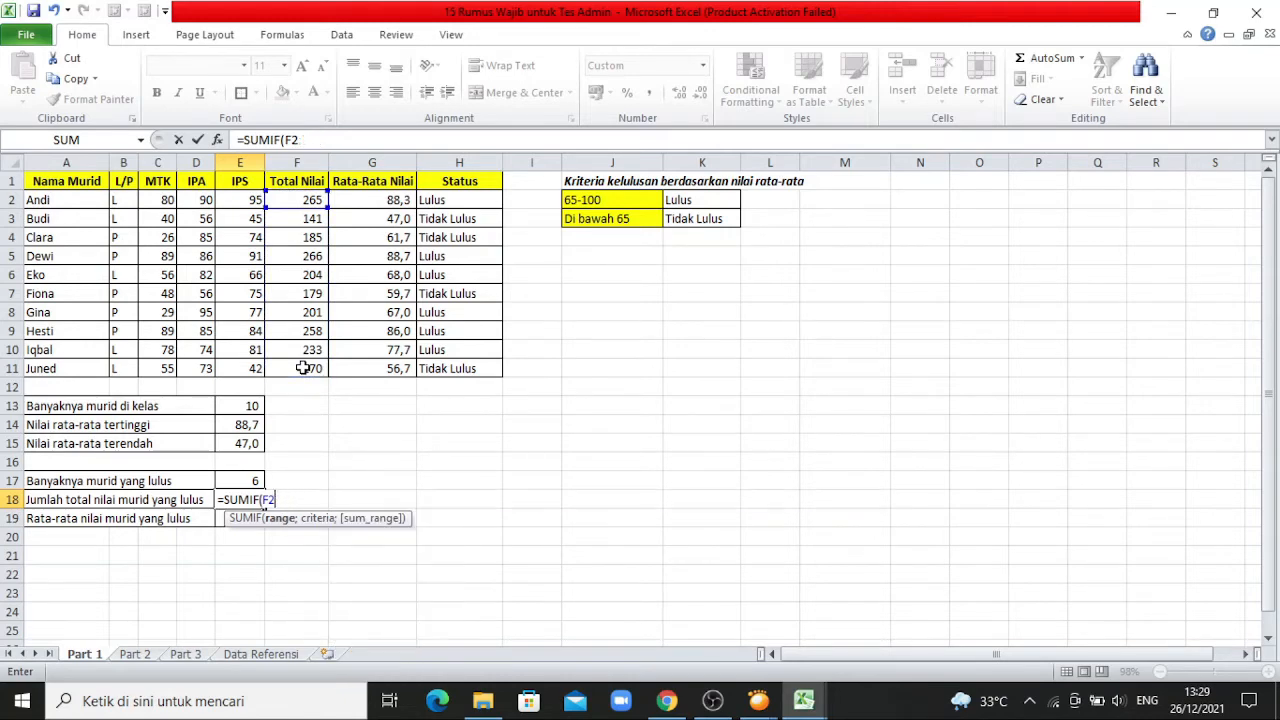
Complete the formula in E18 as =SUMIF(H2:H11;"Lulus";F2:F11), using the Status column as the criteria range.
click(470, 198)
drag(470, 198, 466, 368)
text(;)
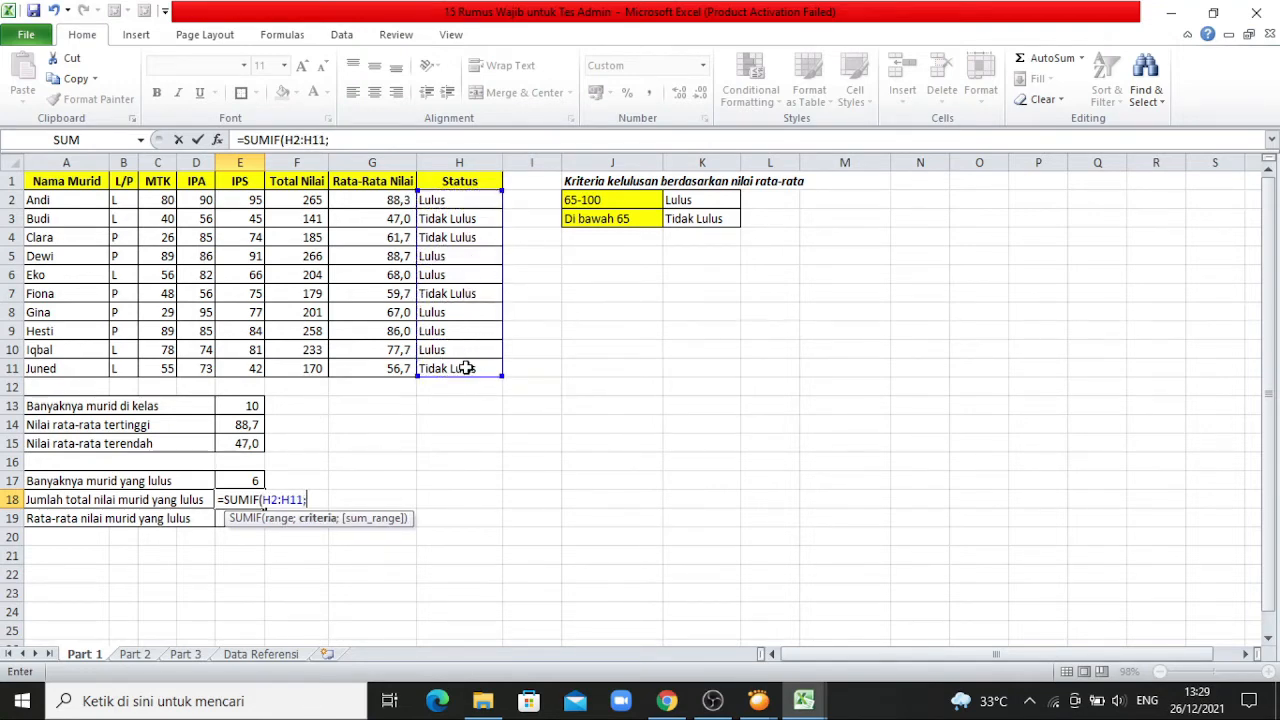
text("Lulus)
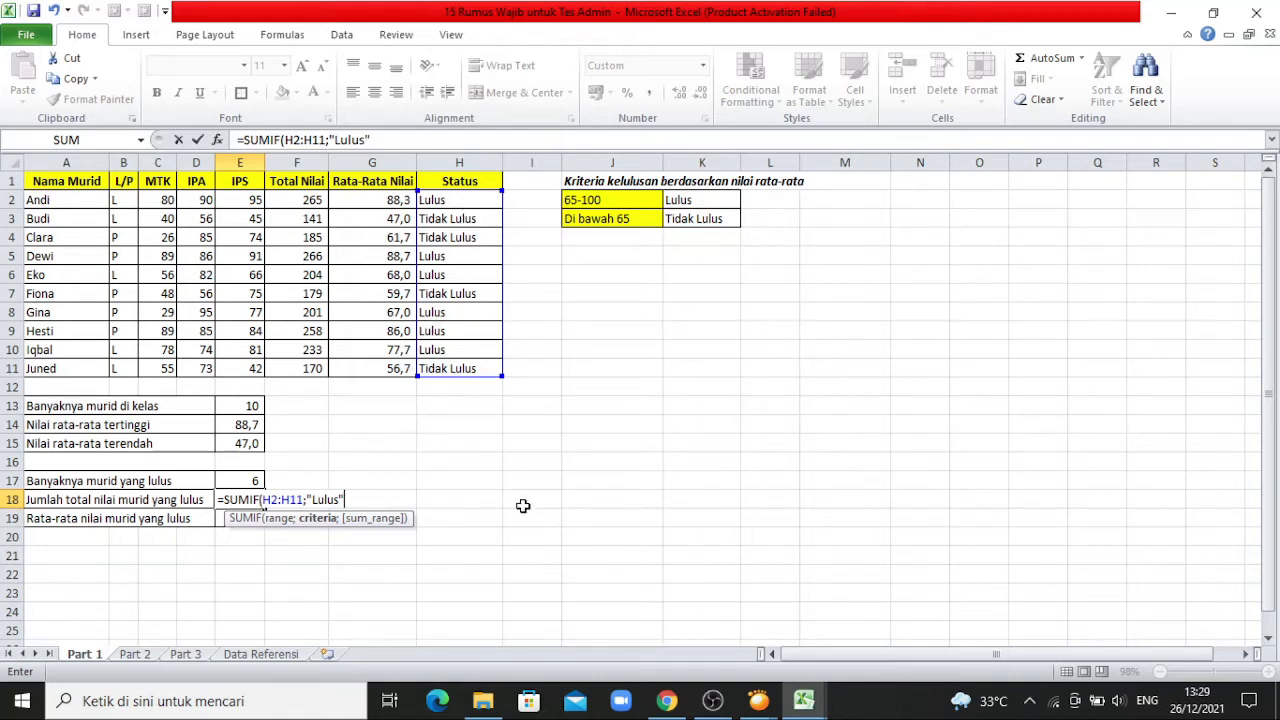
text(;)
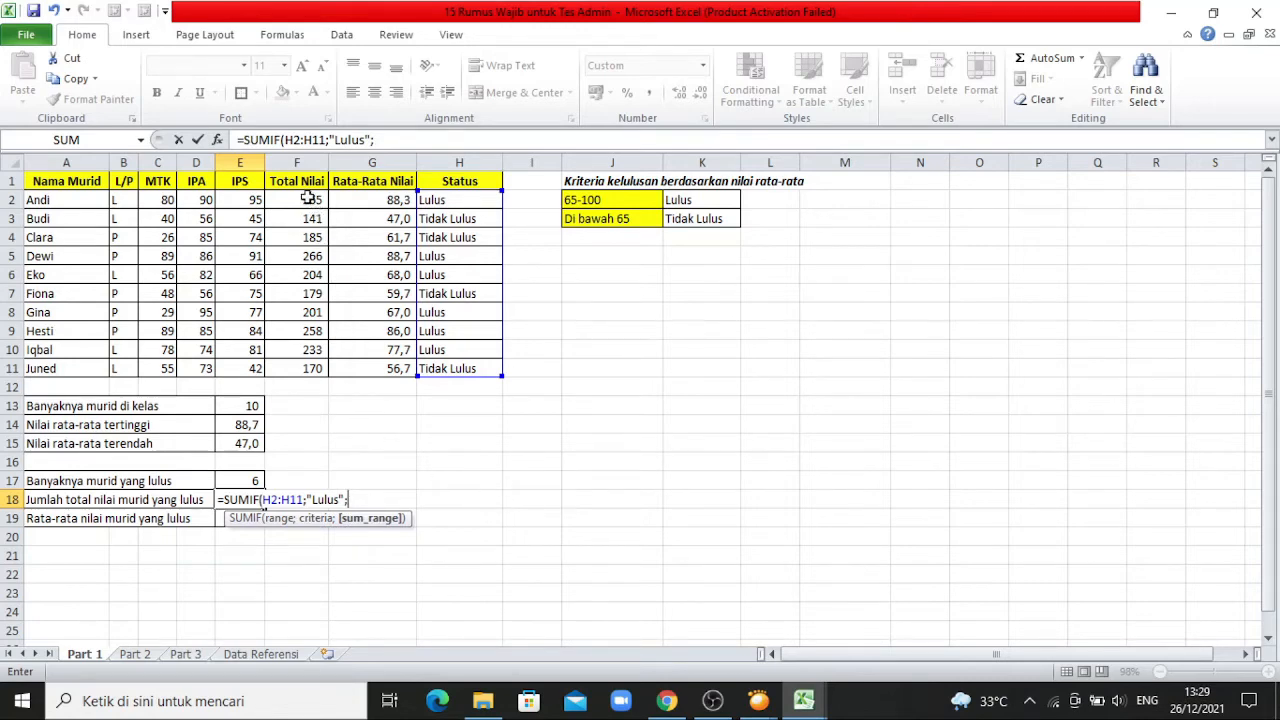
drag(309, 199, 310, 368)
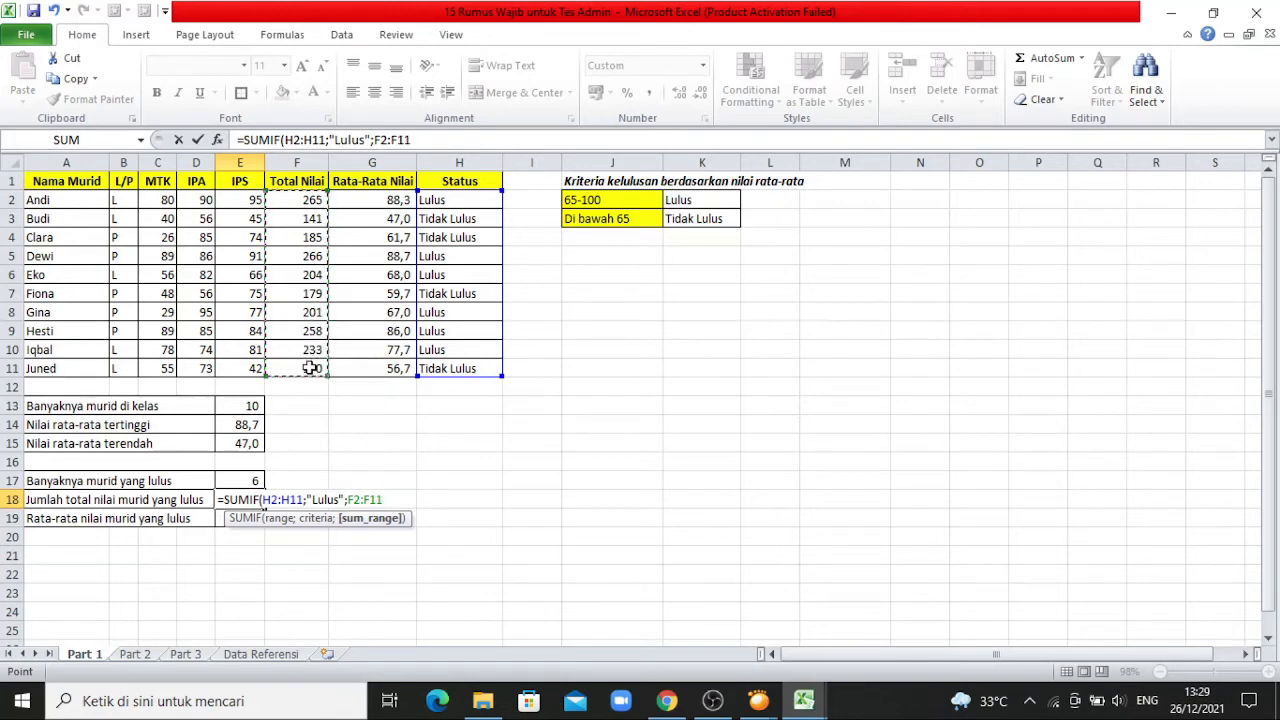
text())
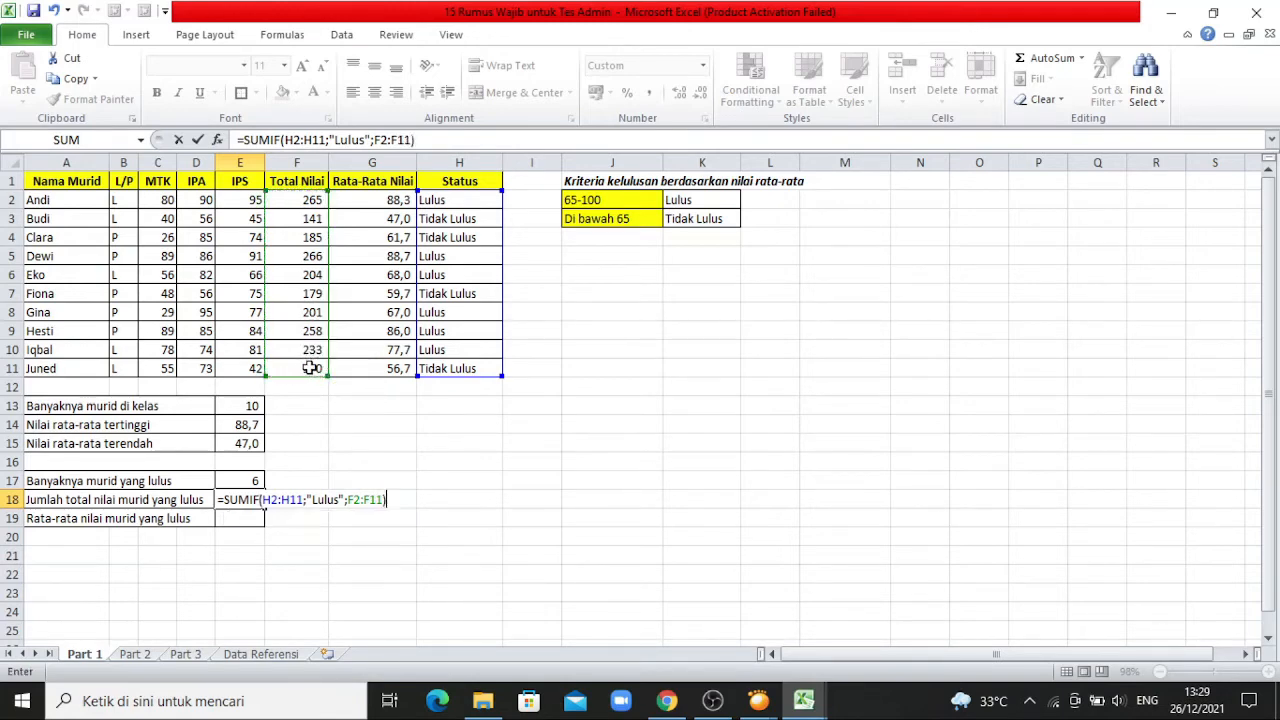
key(Return)
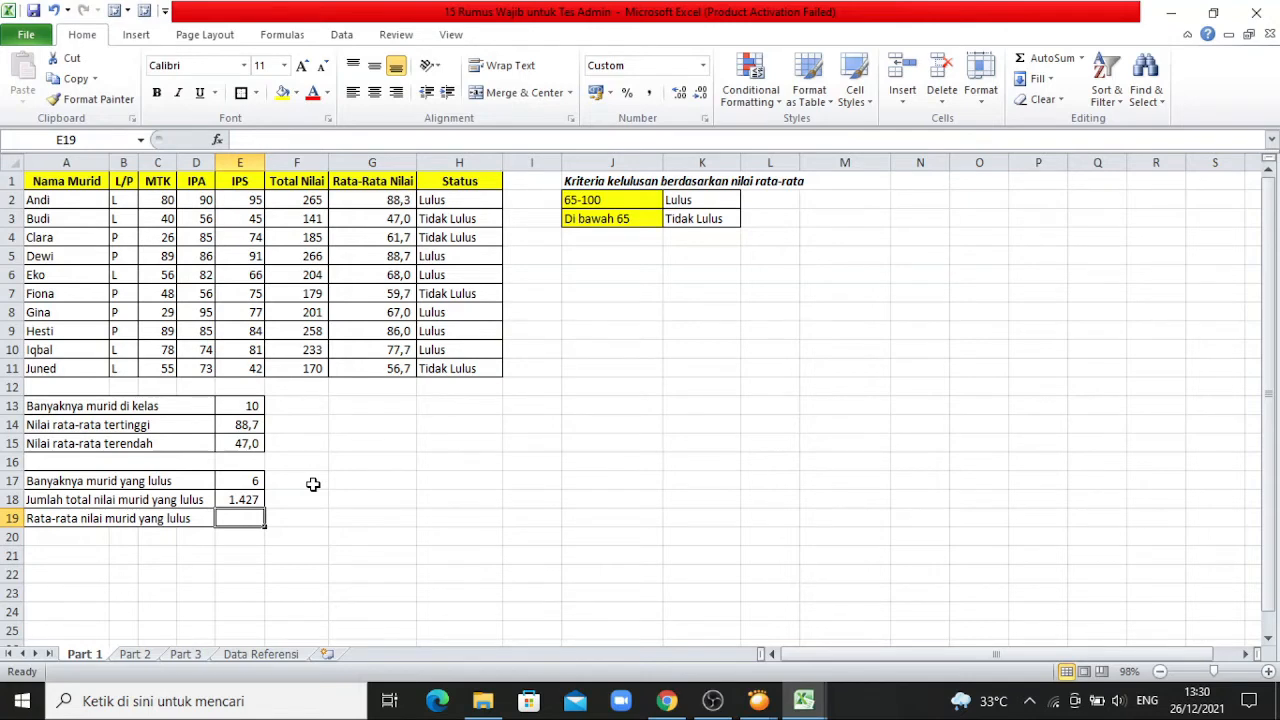
Enter the formula =AVERAGEIF(H2:H11;"Lulus";G2:G11) in E19 for the average score of the students who passed.
text(=average)
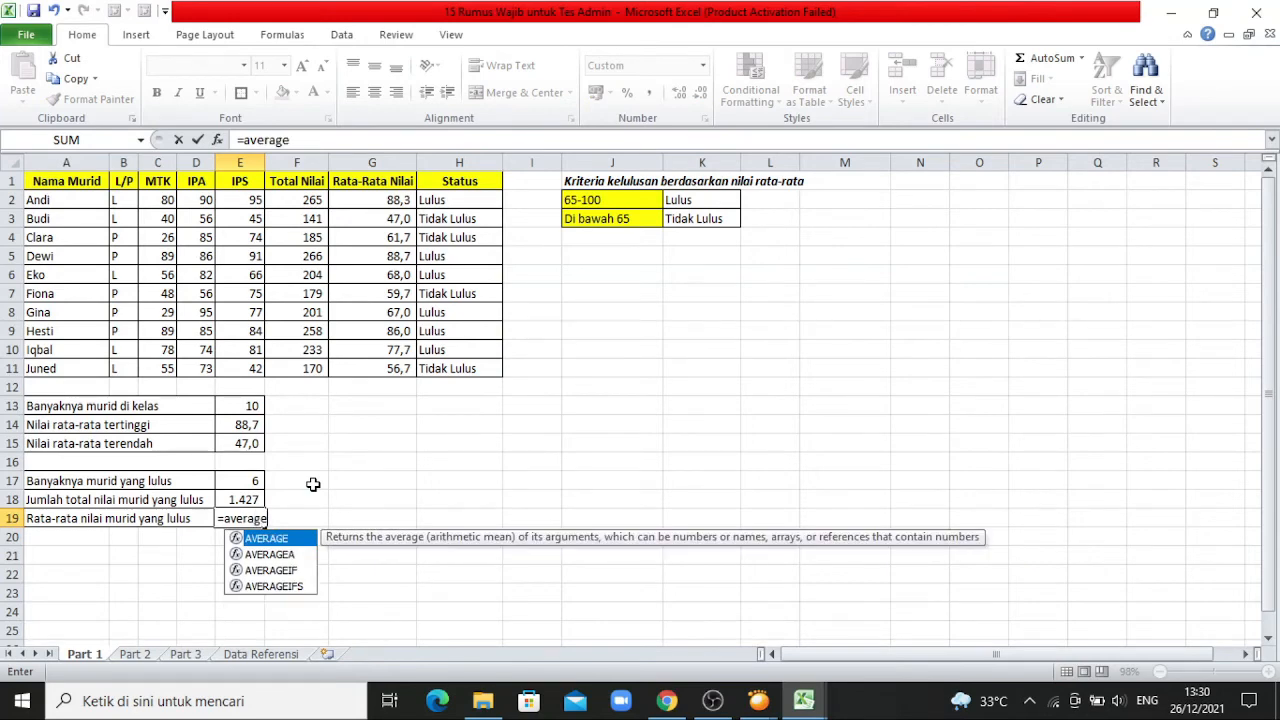
text(i)
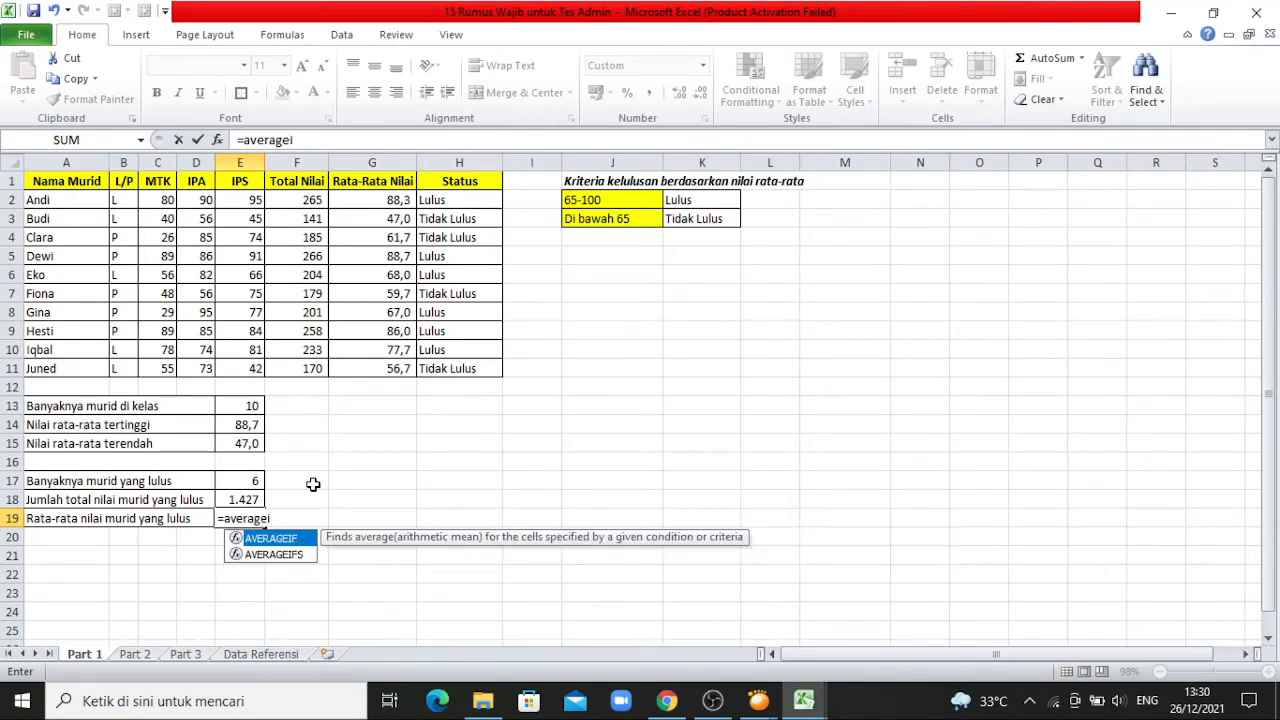
text(f)
text(()
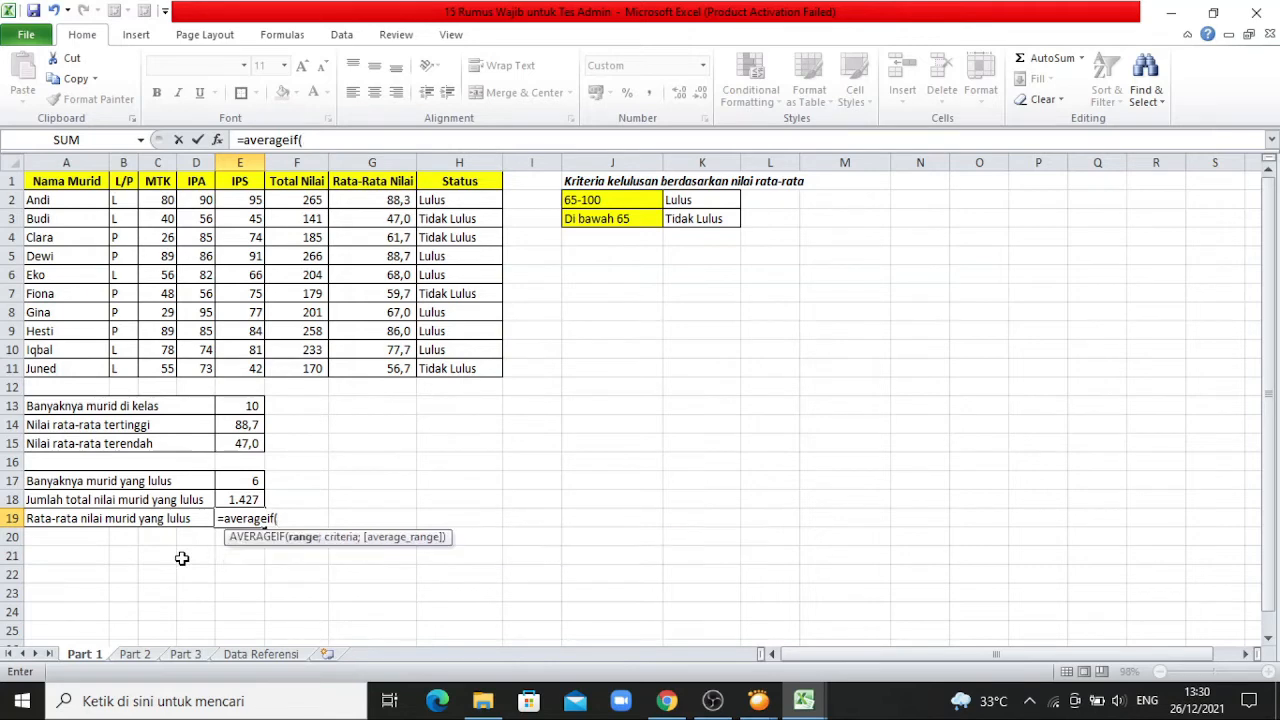
click(466, 199)
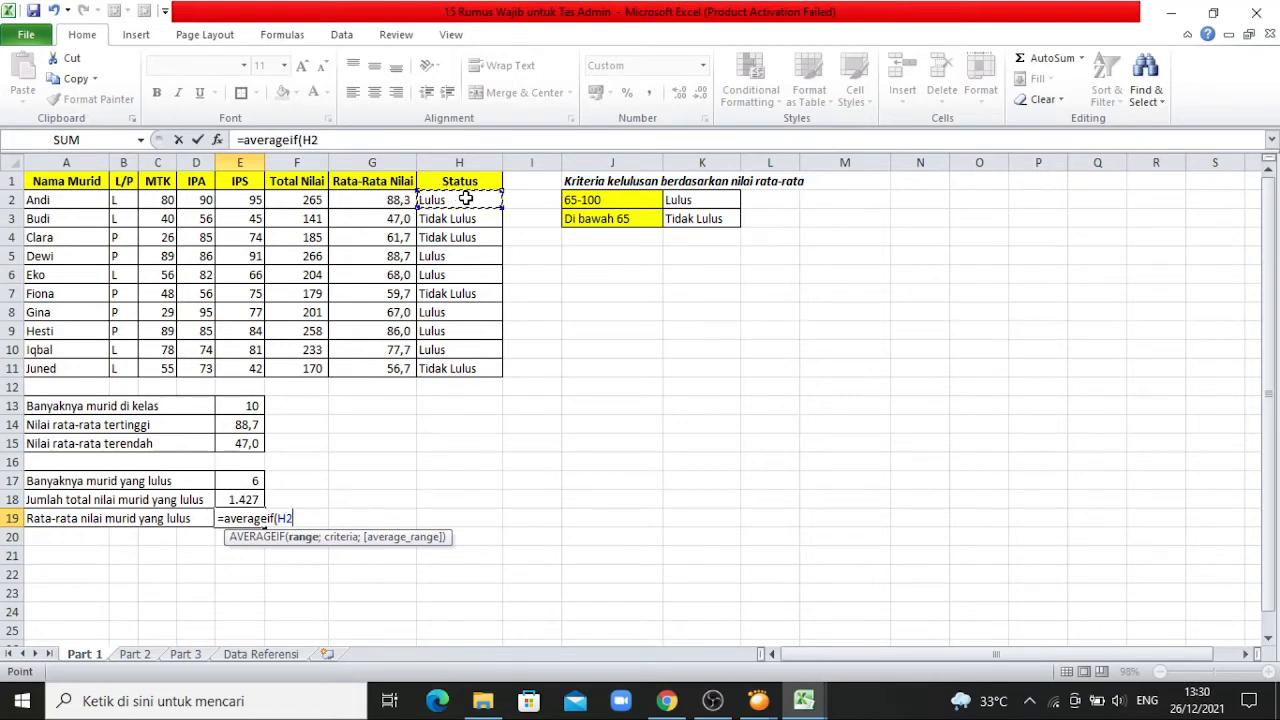
drag(466, 199, 466, 368)
text(;)
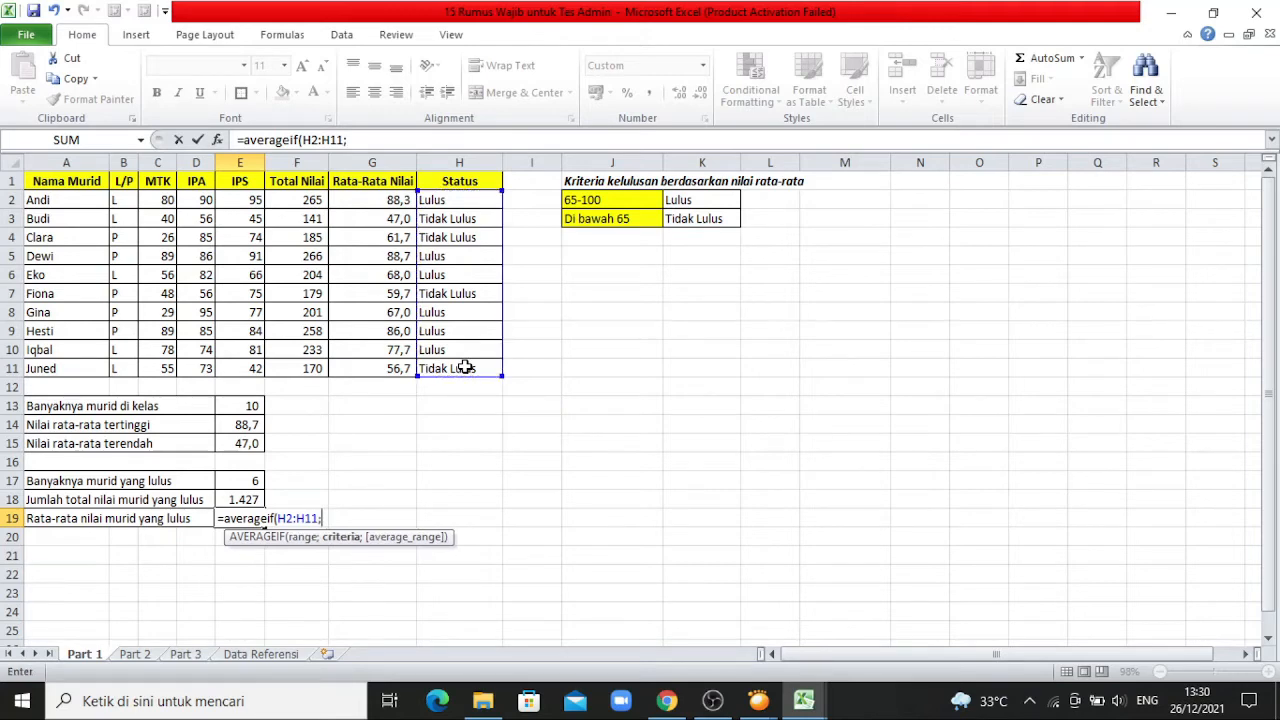
text("Lulus";)
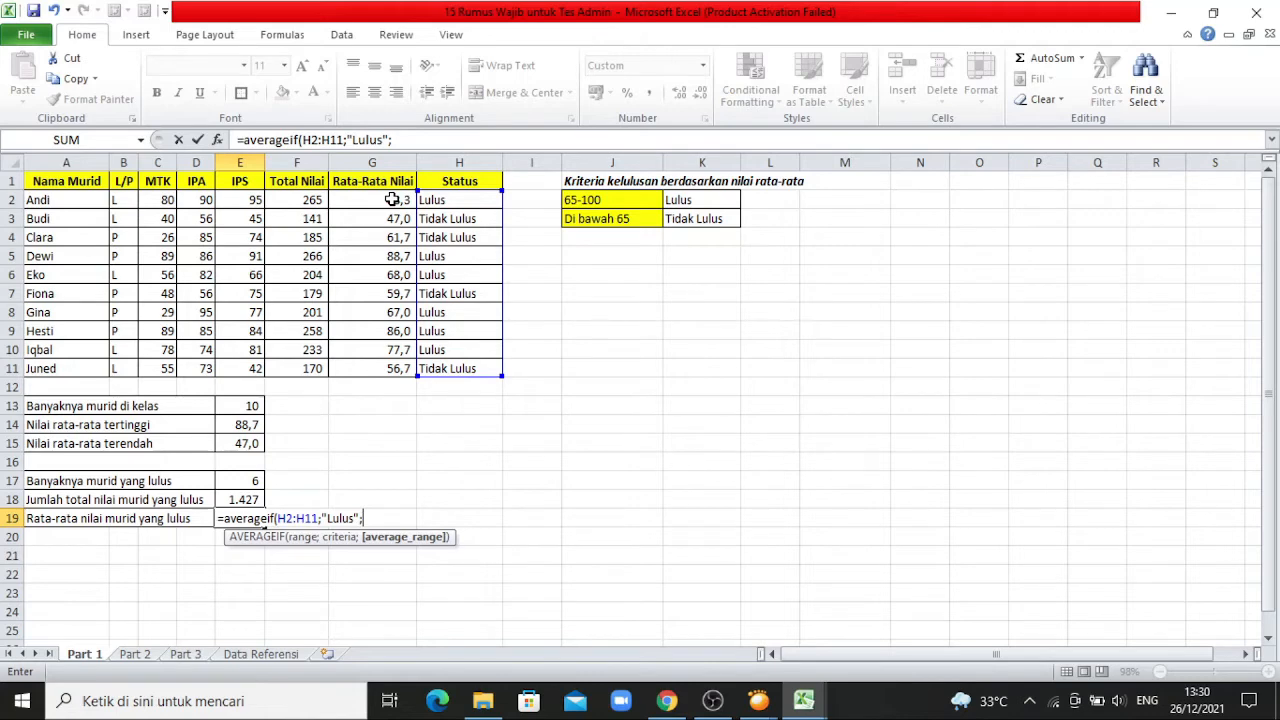
drag(392, 200, 398, 369)
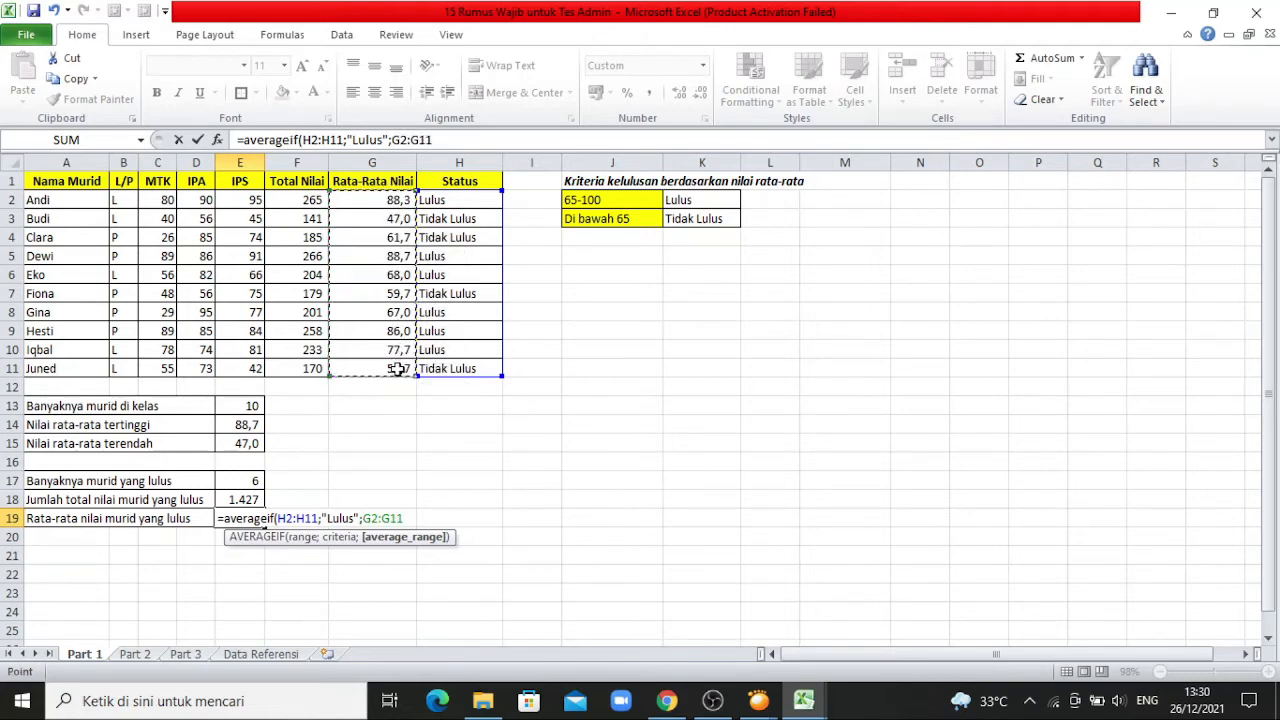
text())
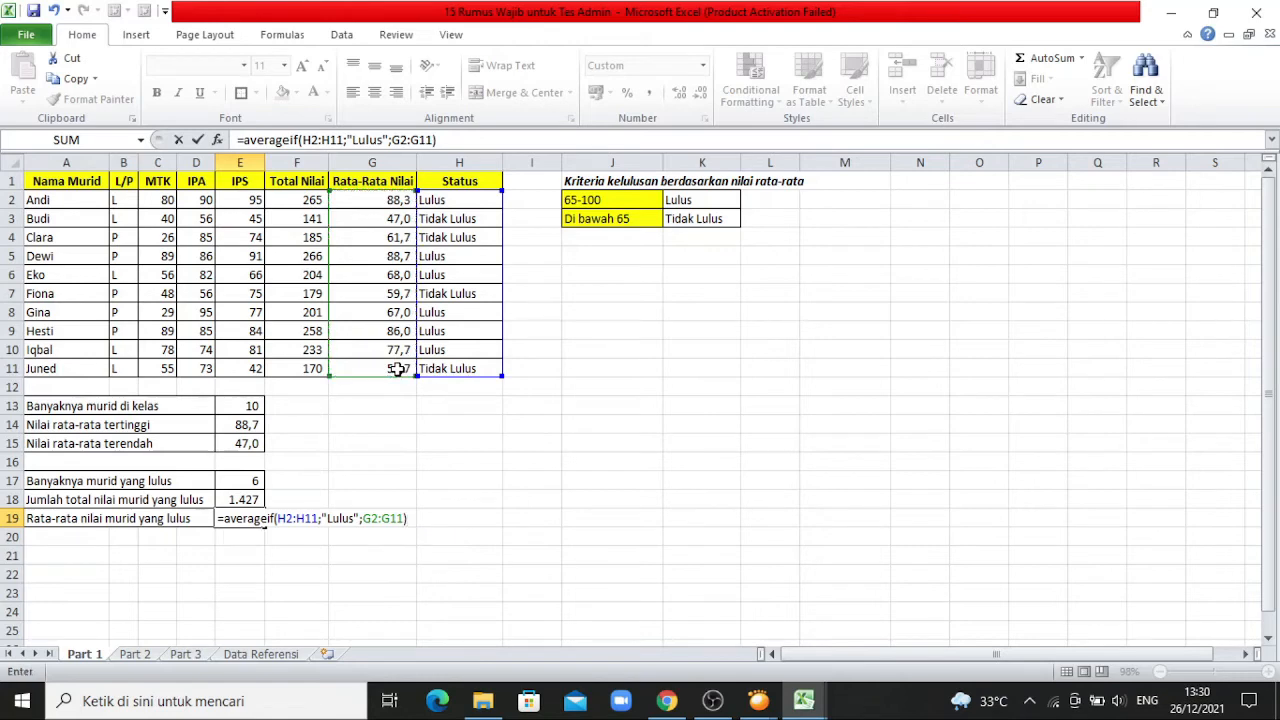
key(Return)
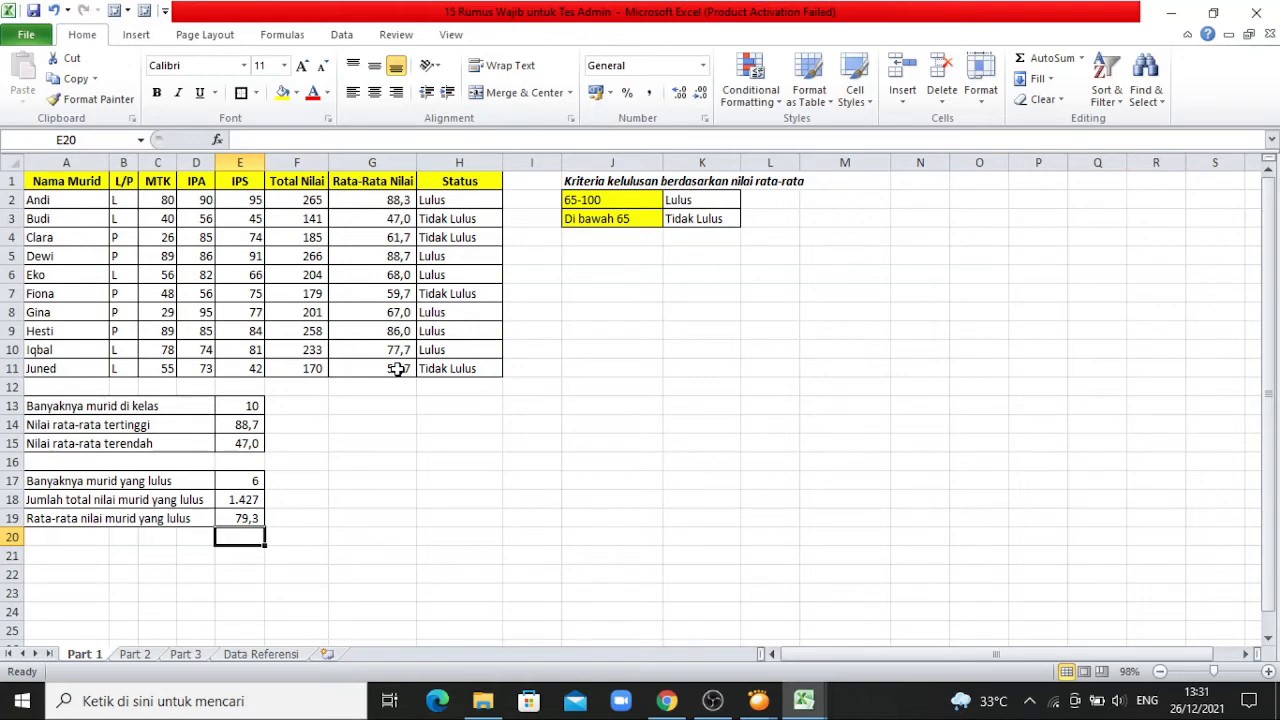
Start a list of the formulas used by entering SUM, AVERAGE and IF in cells G14 to G16.
click(284, 532)
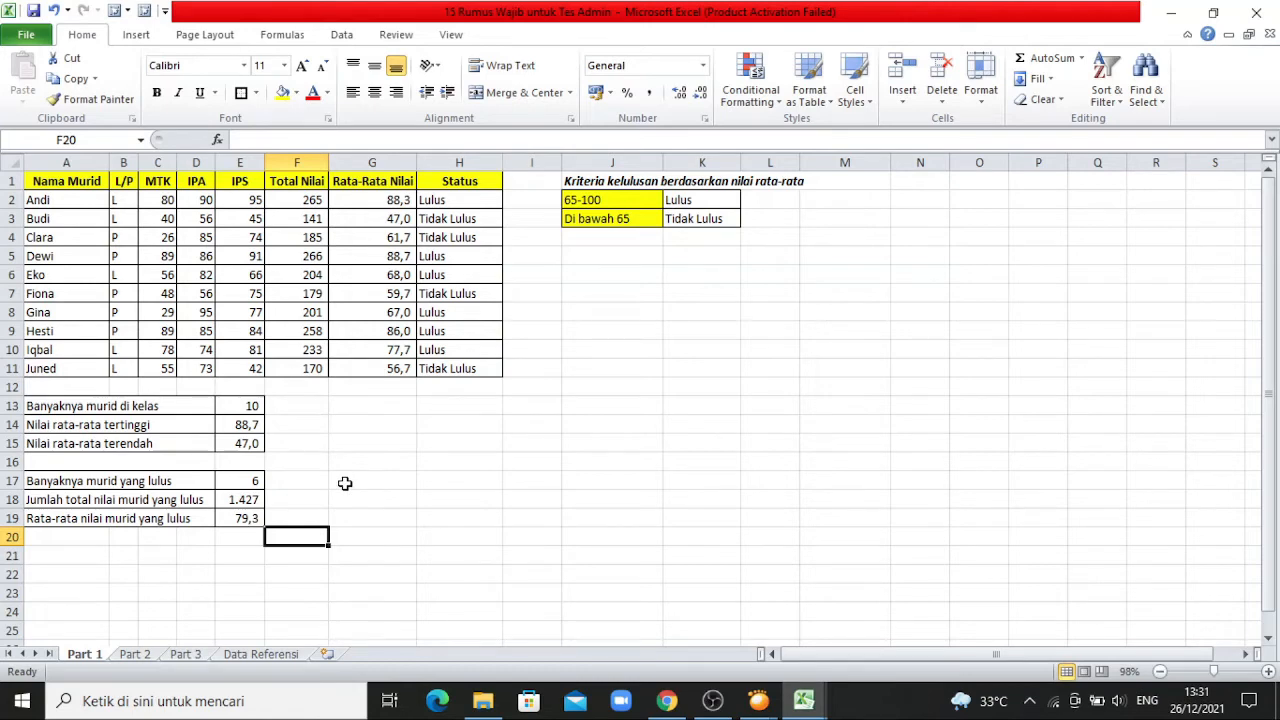
click(371, 421)
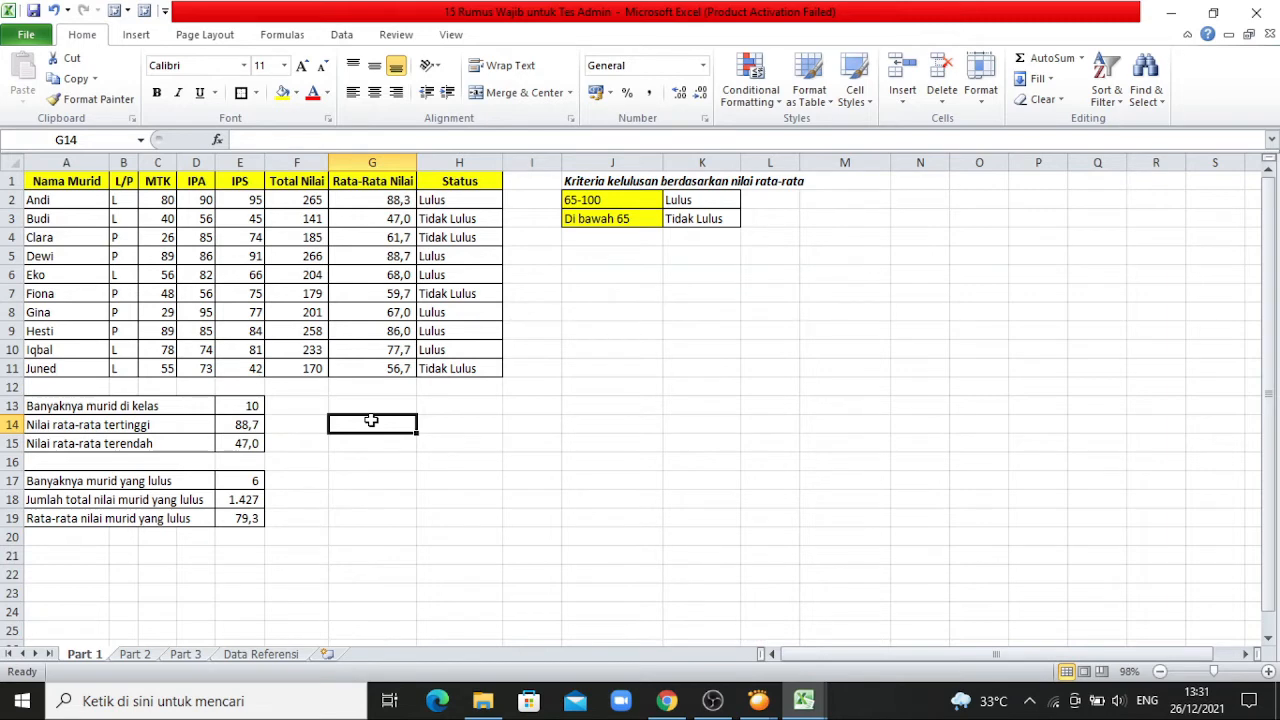
double_click(371, 421)
text(SUM)
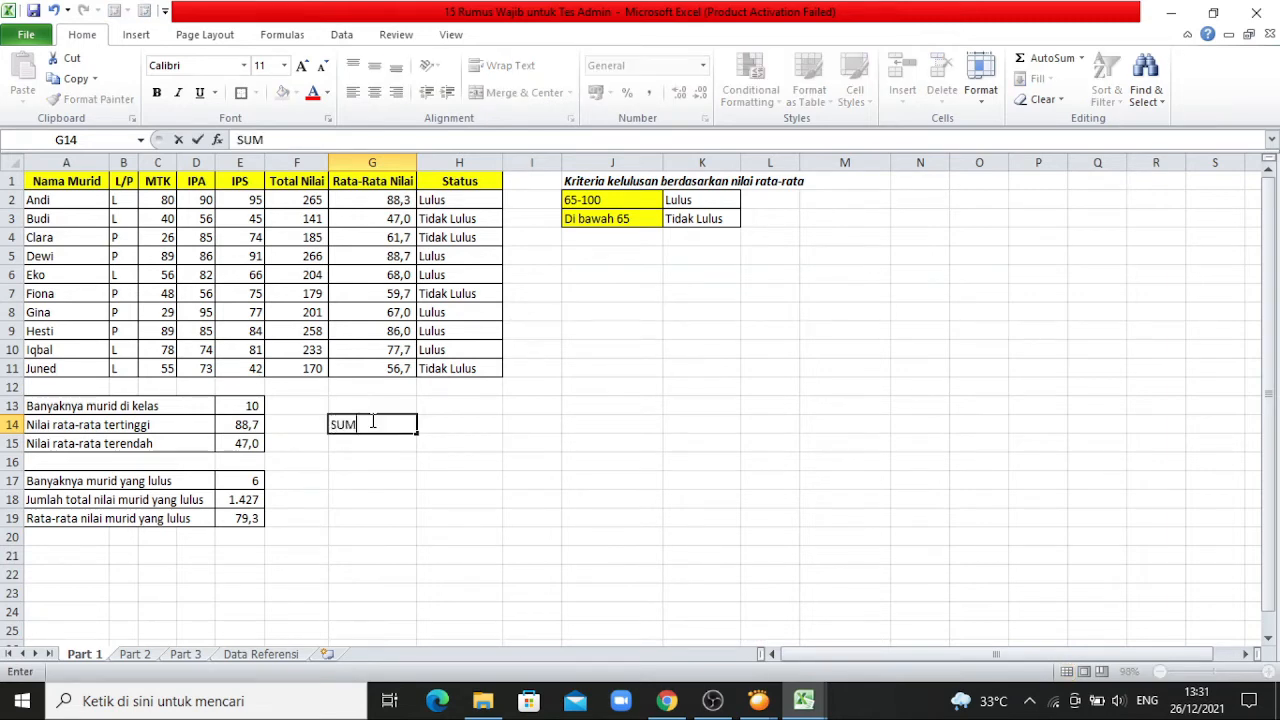
key(Return)
text(AVERG)
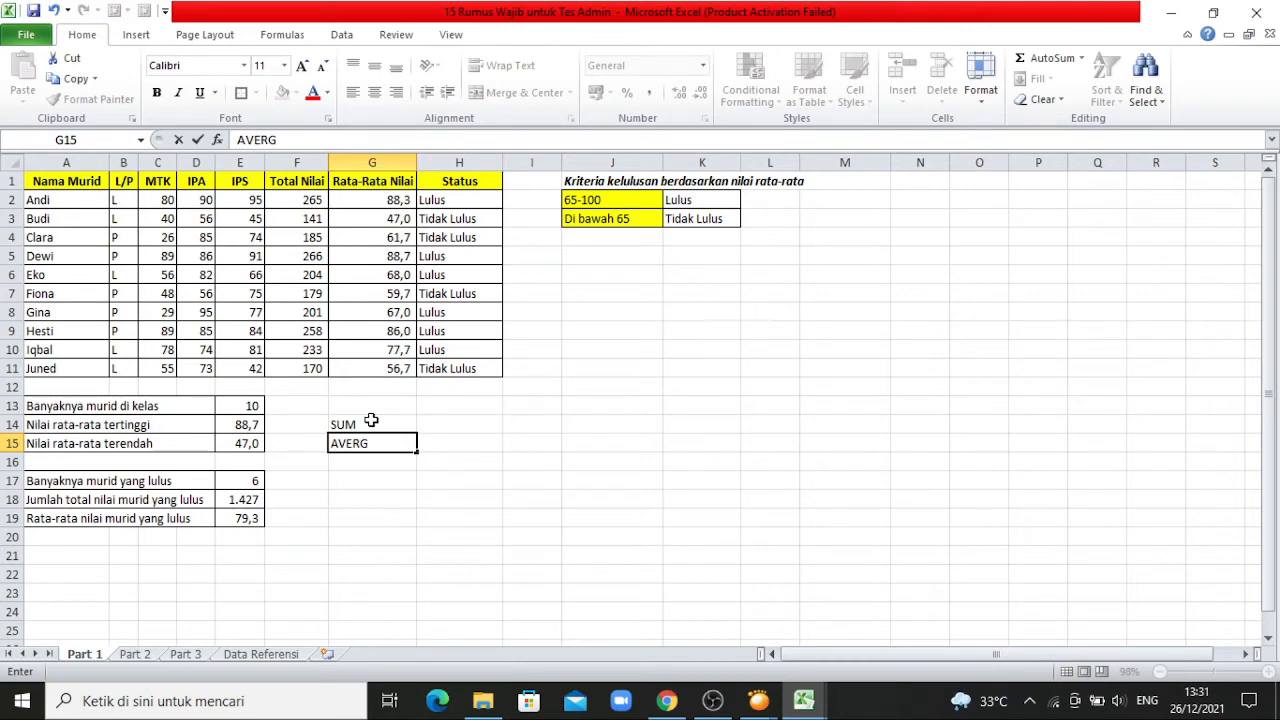
key(BackSpace)
text(AGE)
key(Return)
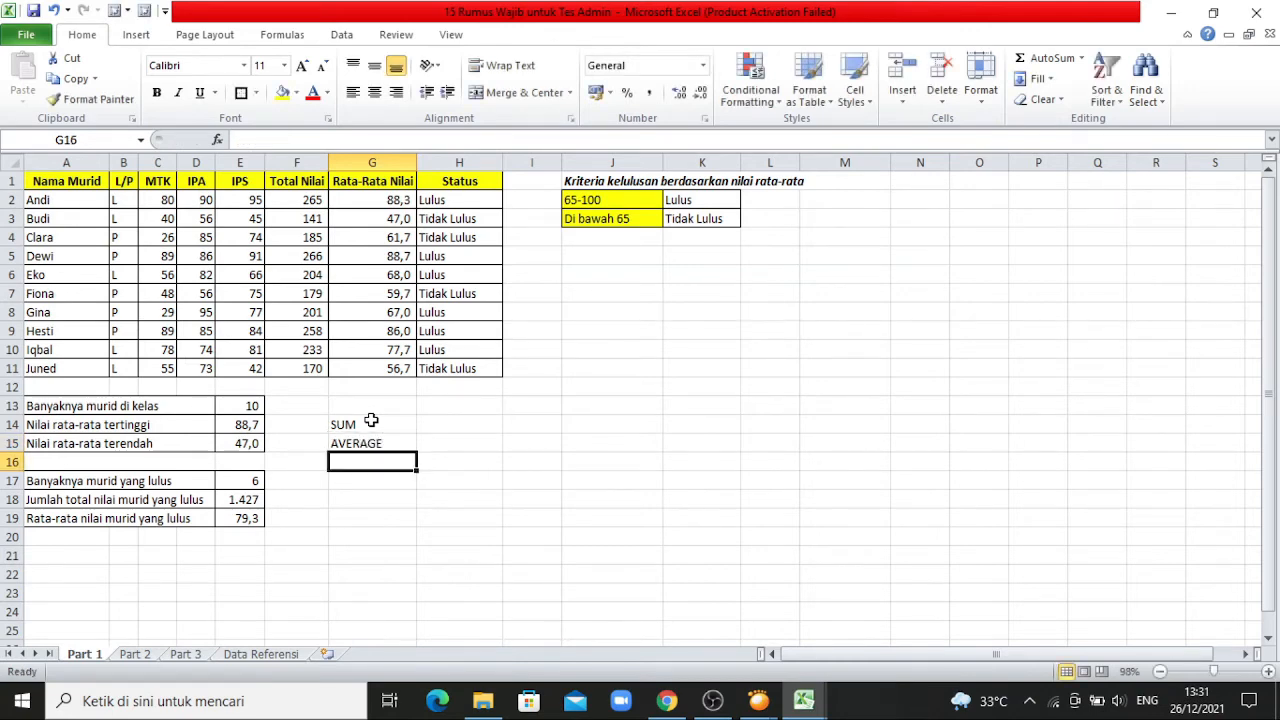
text(IF)
key(Return)
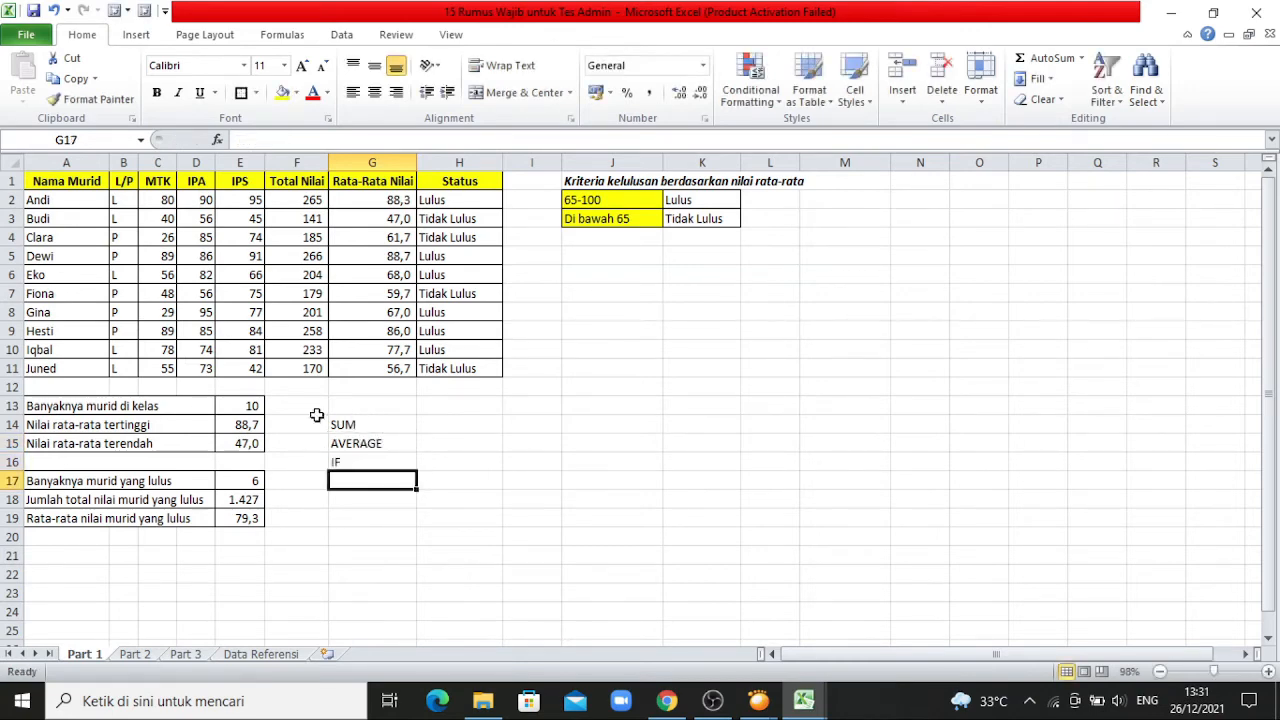
Add COUNT, MAX and MIN to the formula list in cells G17 to G19.
text(COUNT)
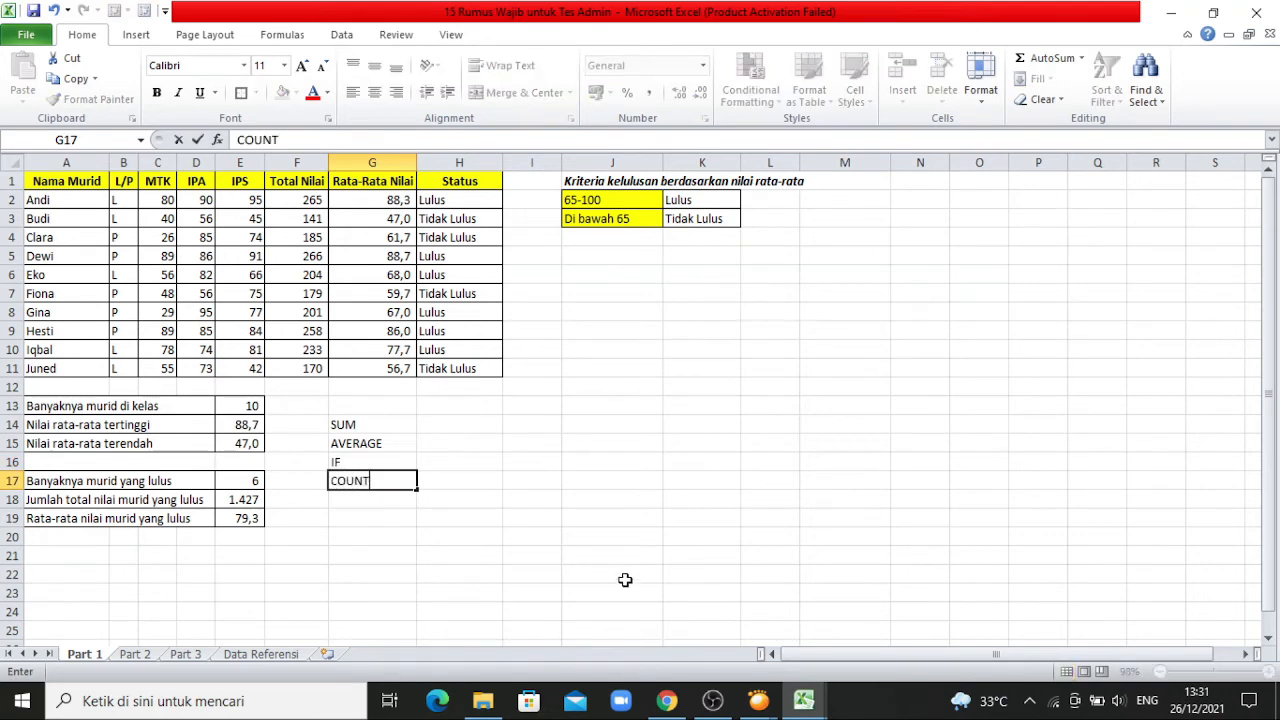
key(Return)
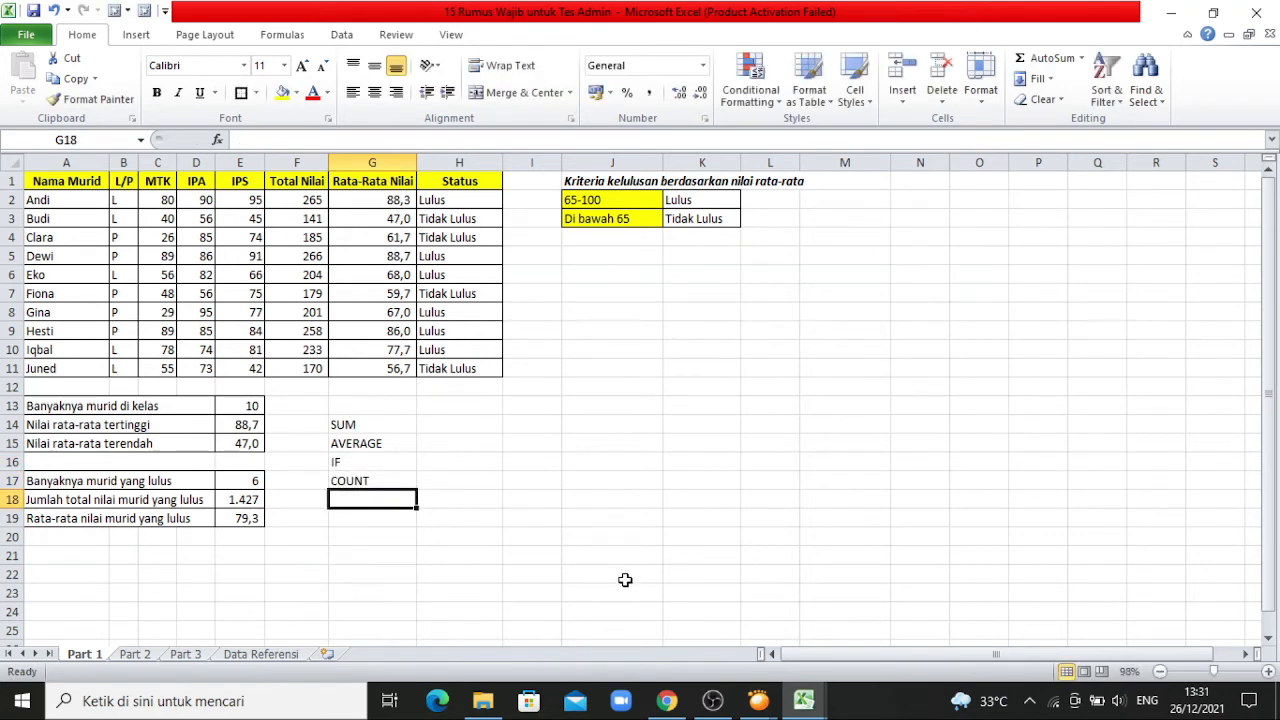
text(MAX)
key(Return)
text(MIN)
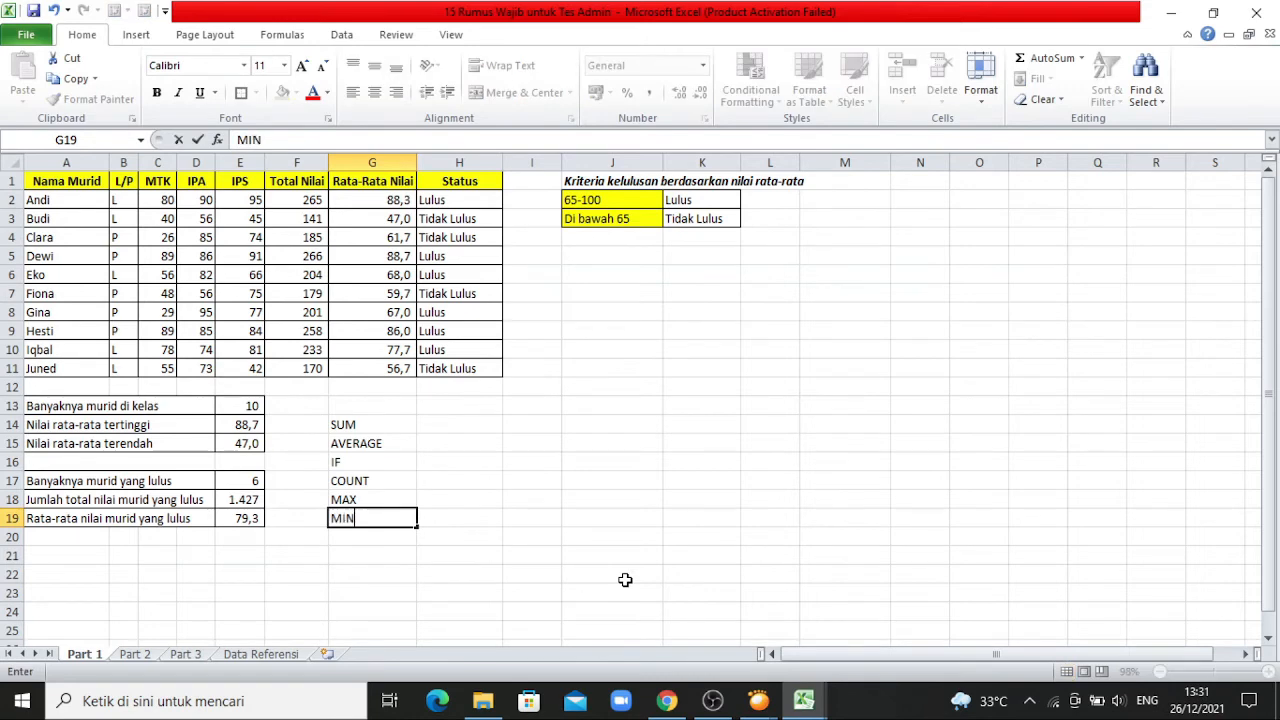
key(Return)
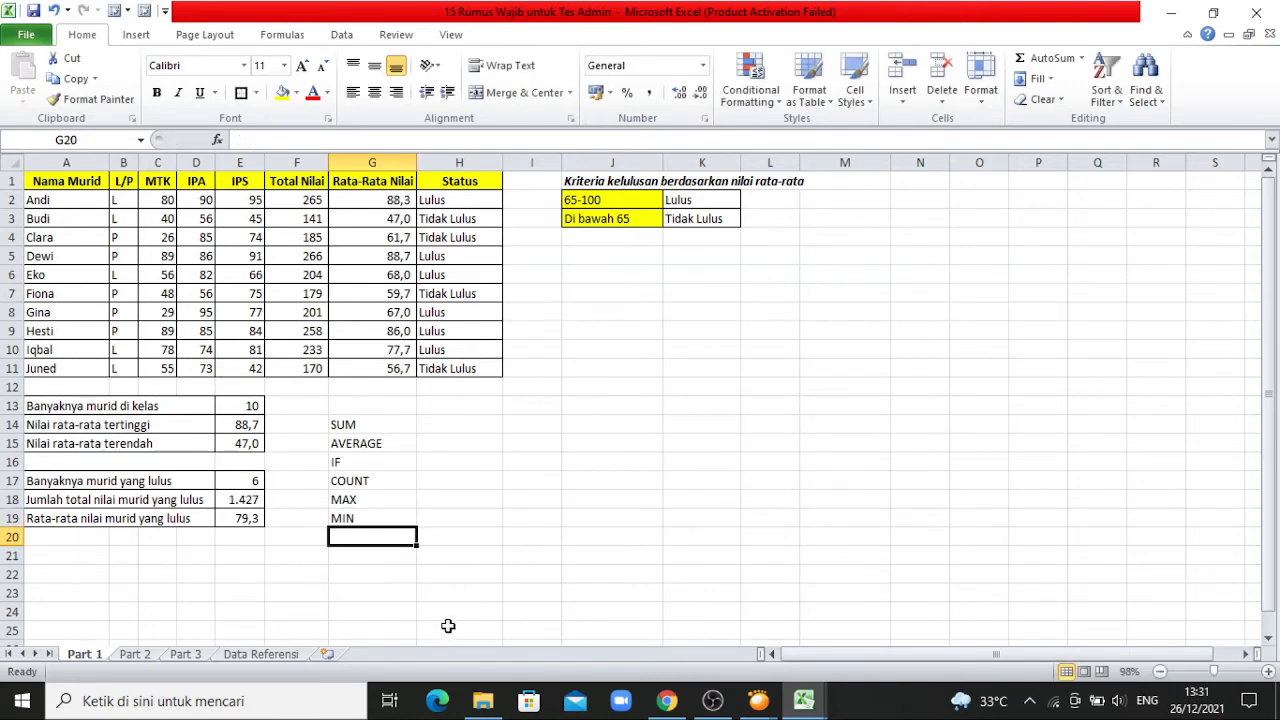
Finish the formula list with COUNTIF, SUMIF and AVERAGEIF in cells G20 to G22.
text(COUNTIF)
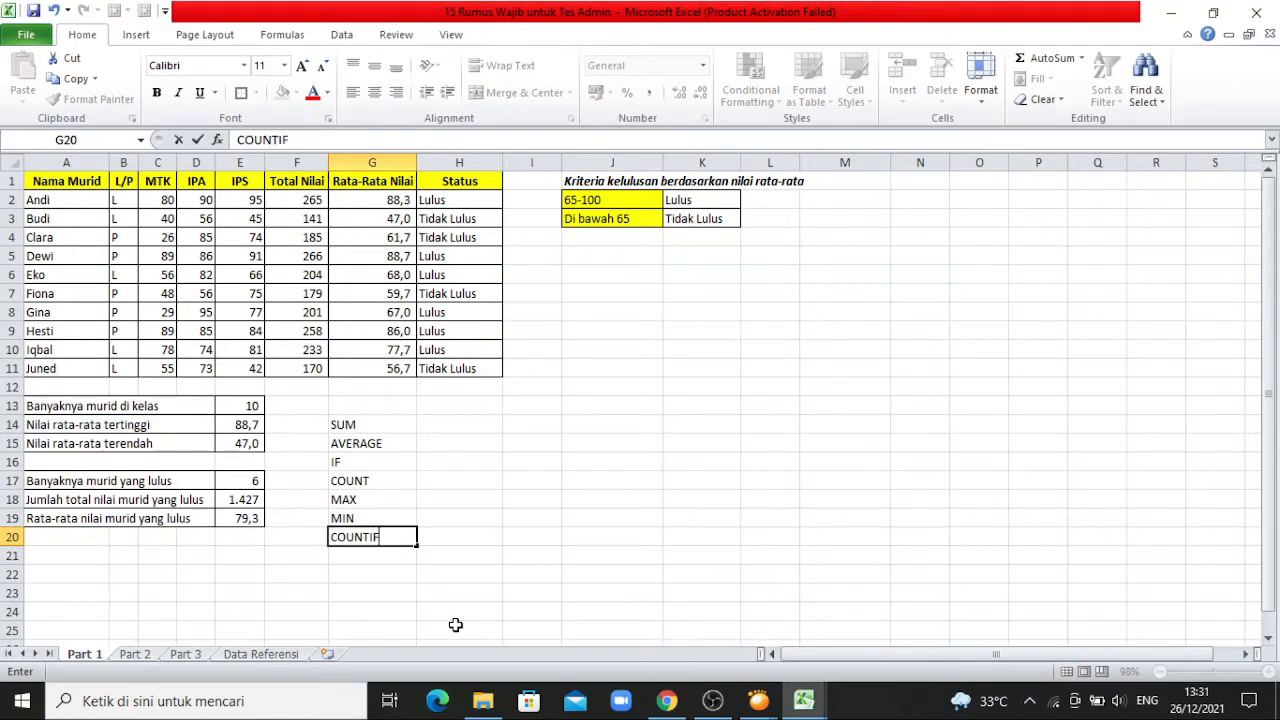
key(Return)
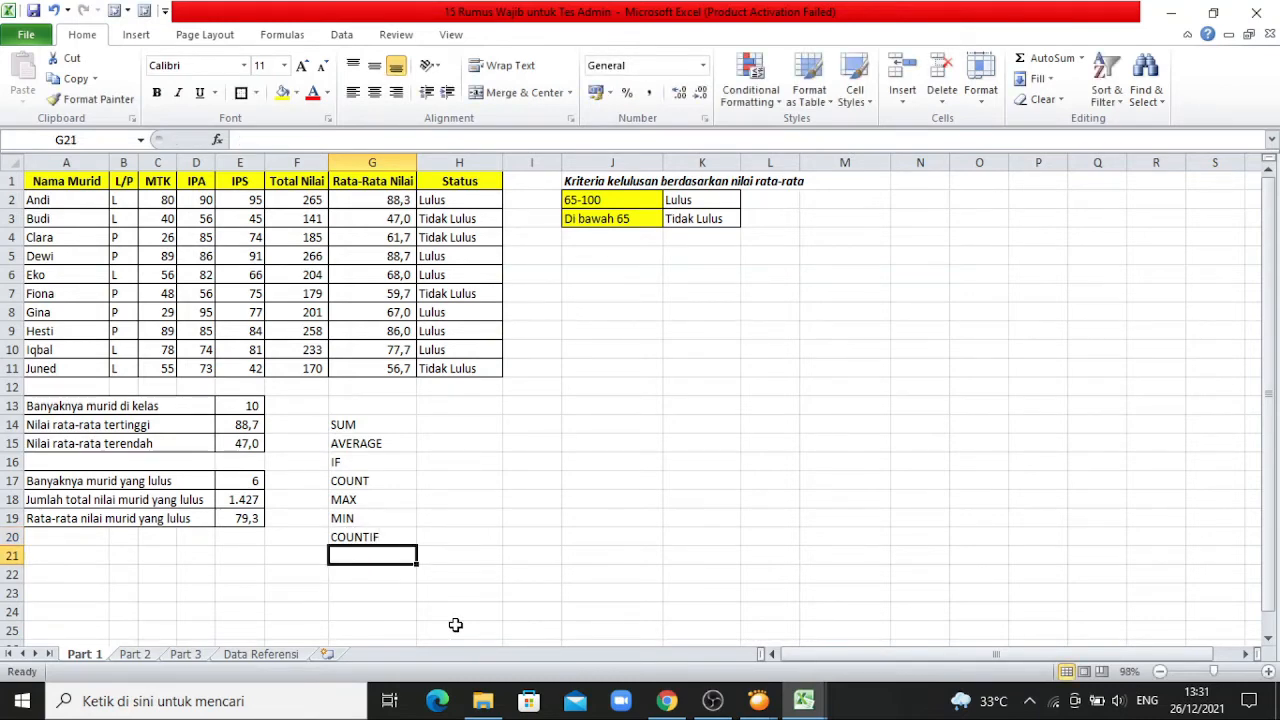
text(SUMIF)
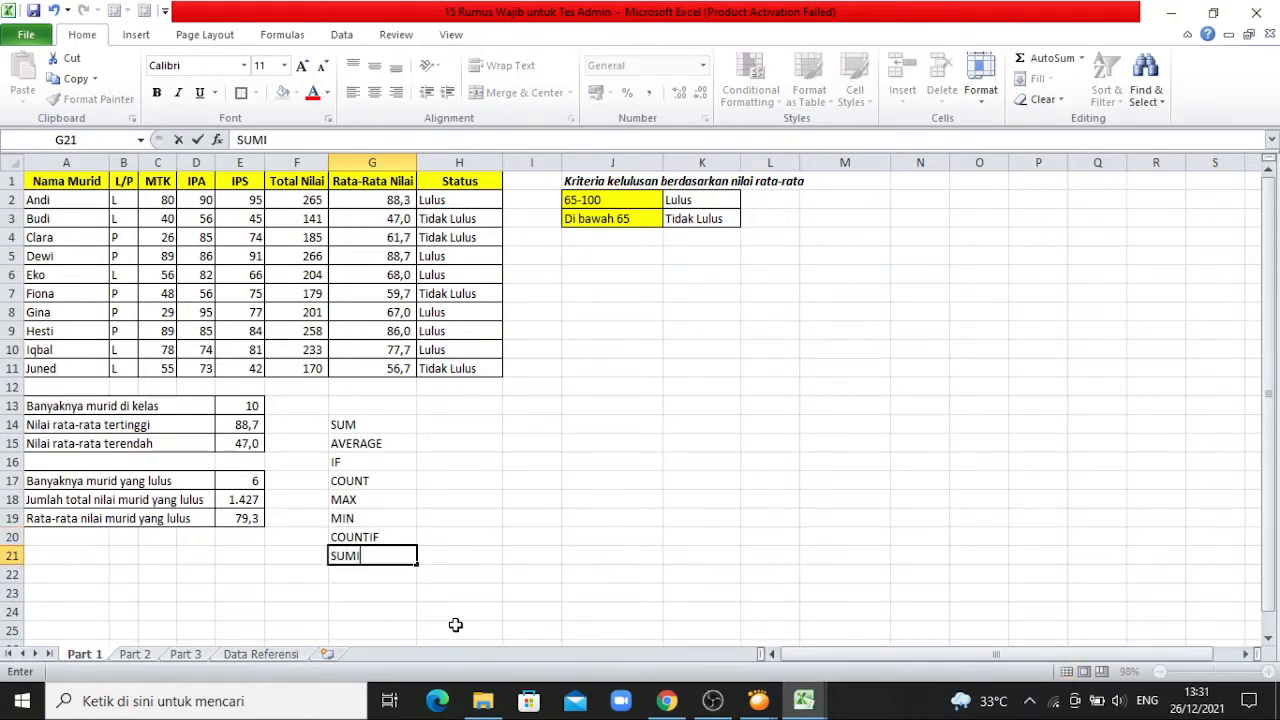
key(Return)
text(AVERAGE)
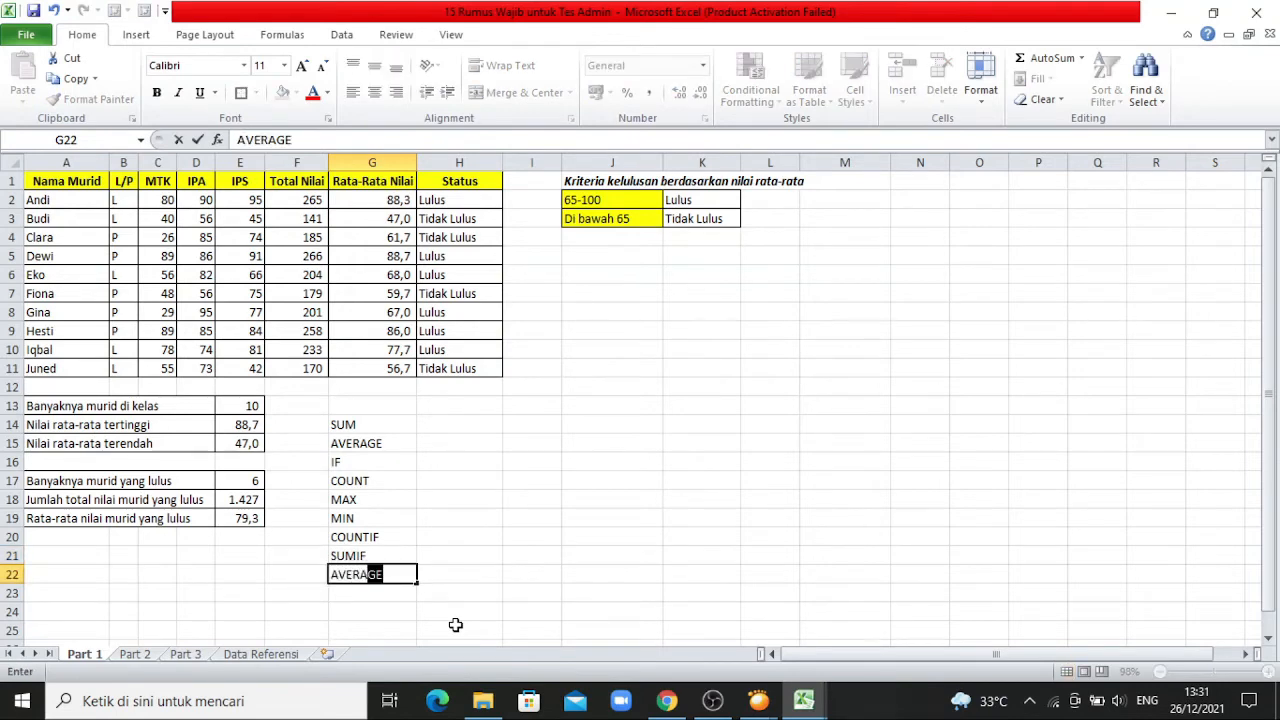
text(IF)
click(580, 625)
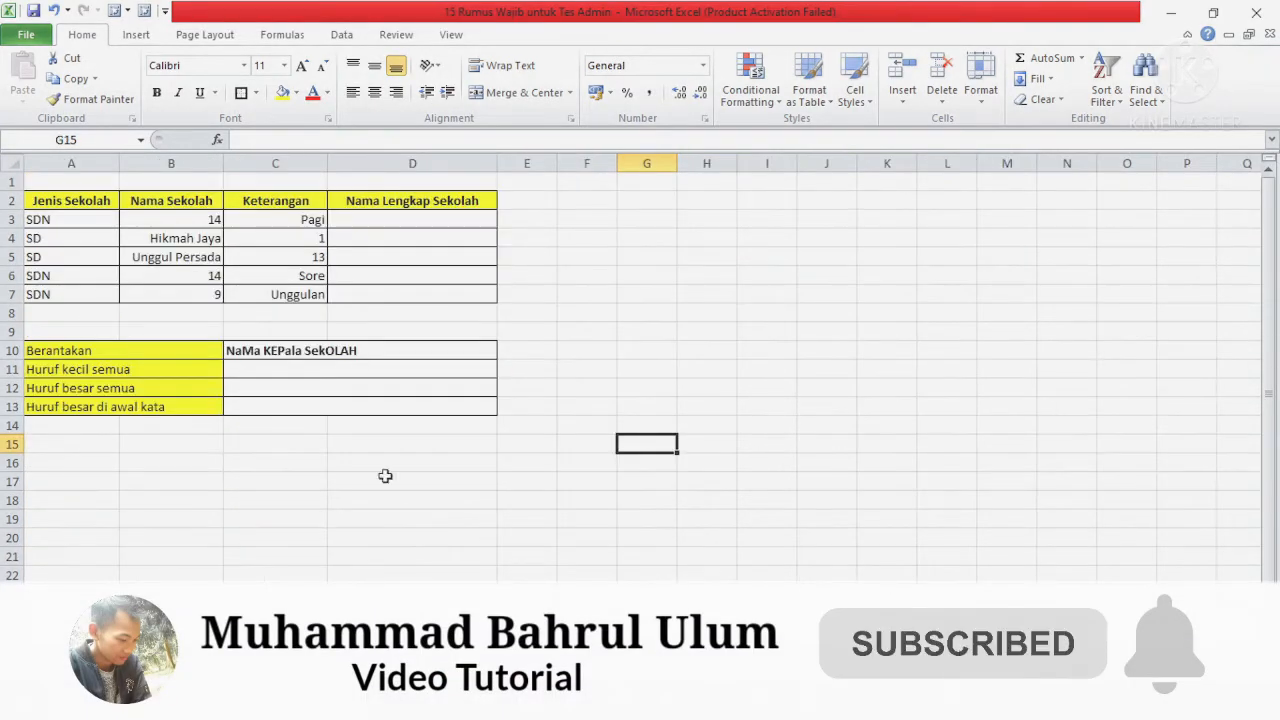
On the Part 2 sheet, enter SDN 14 Pagi in D3 as a sample full school name.
click(404, 468)
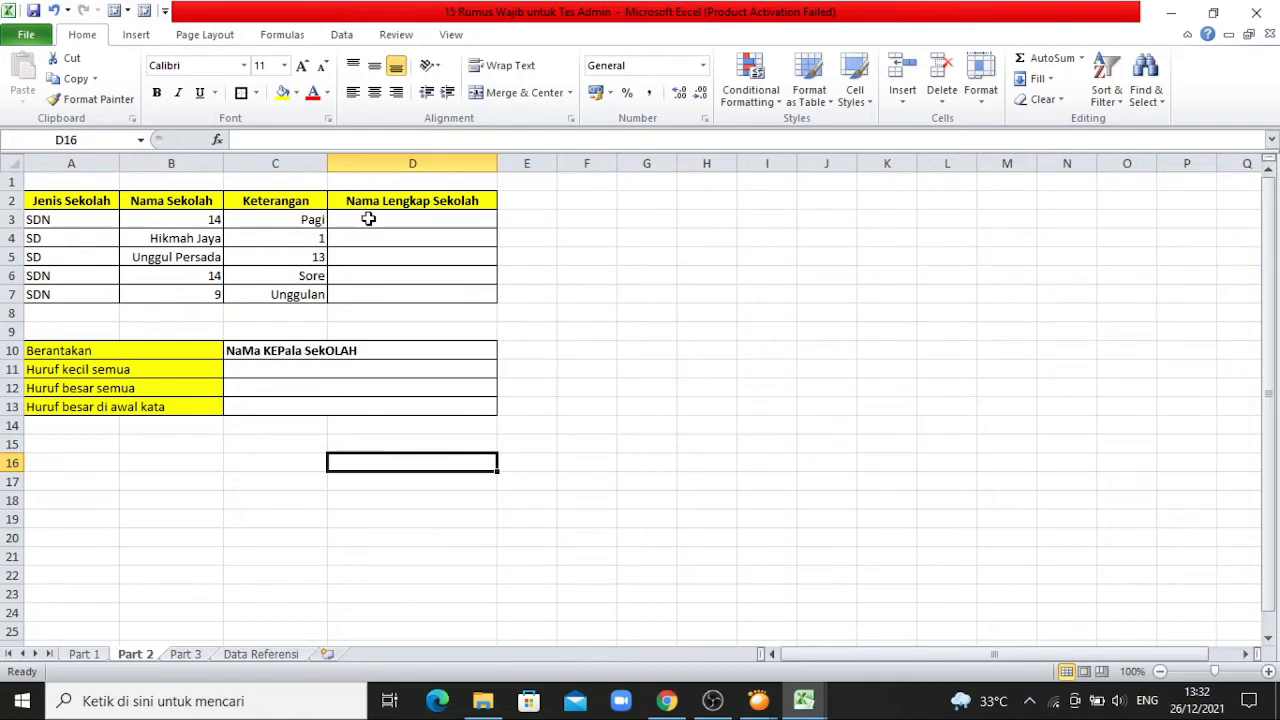
click(404, 219)
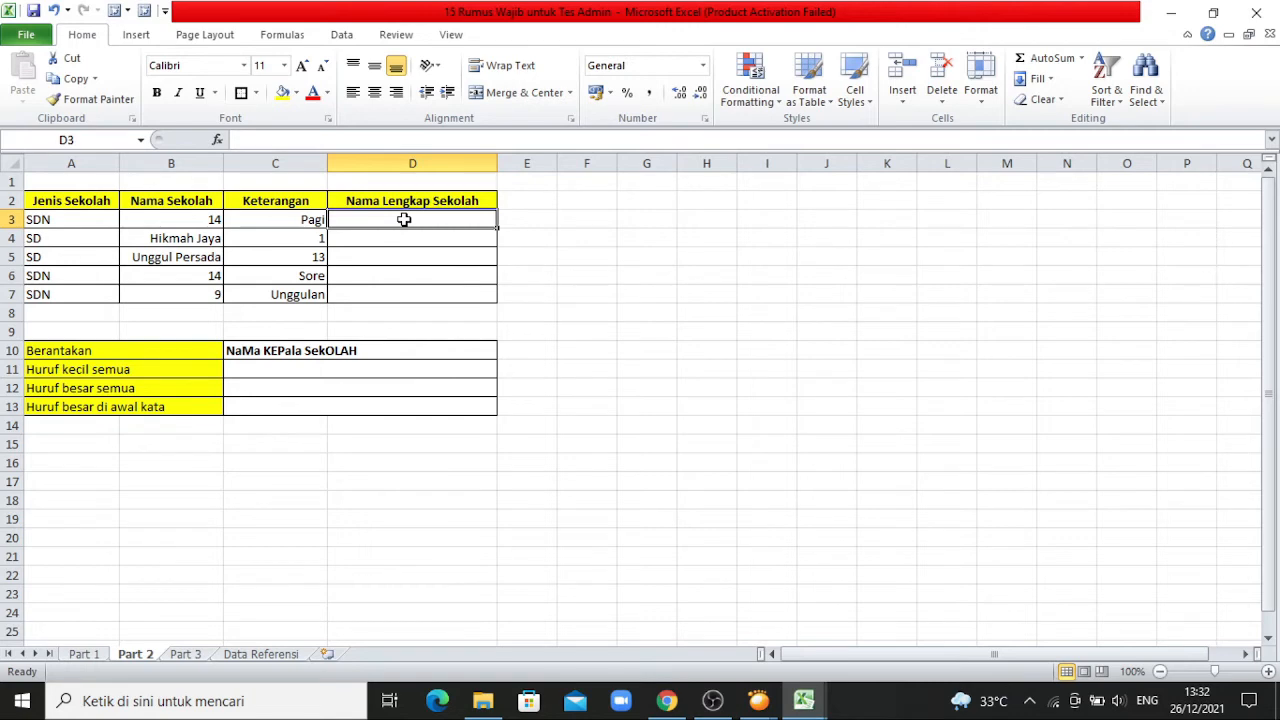
text(SD)
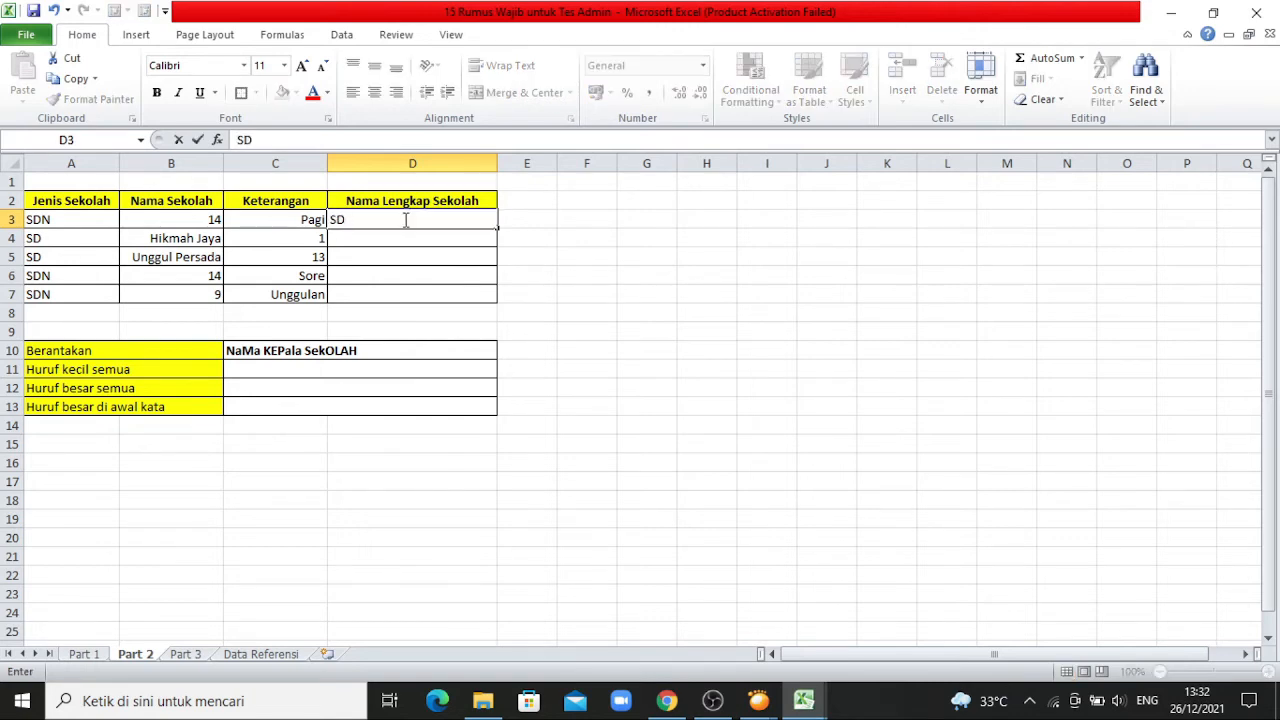
text(N 14 Pagi)
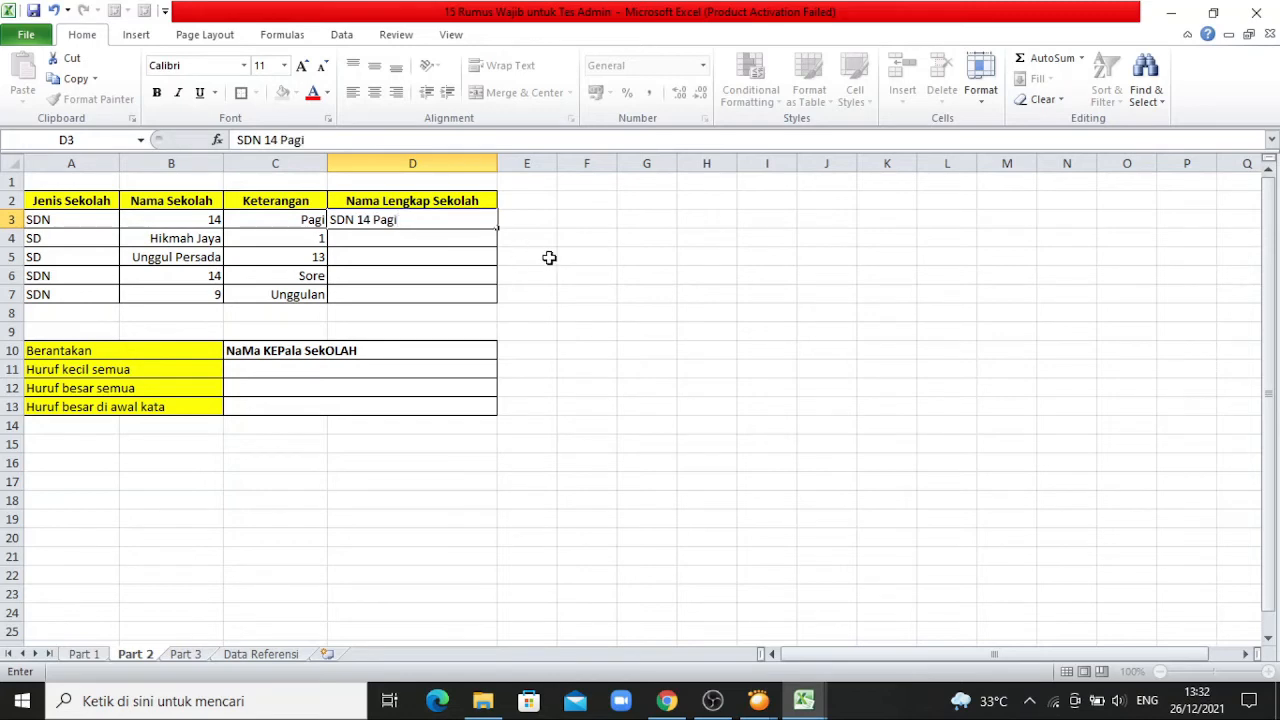
click(549, 258)
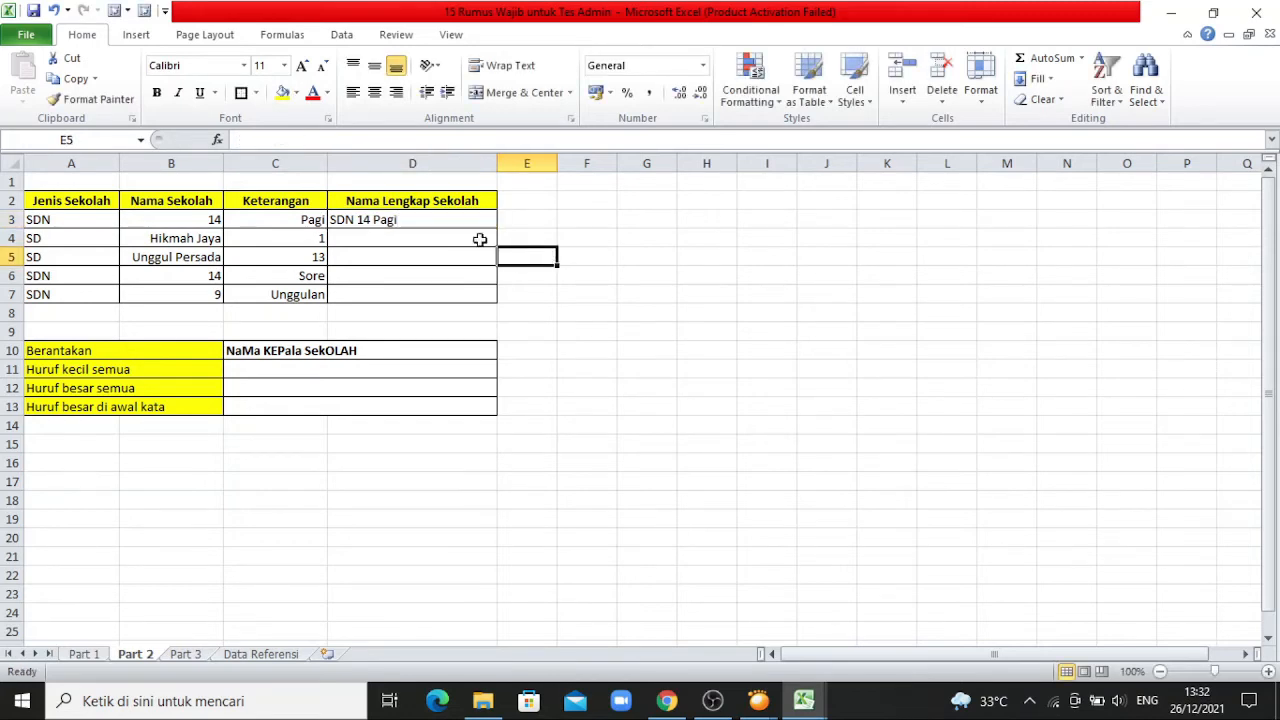
Replace the sample text in D3 with the formula =CONCATENATE(A3;" ";B3;" ";C3) to build the full school name.
click(425, 220)
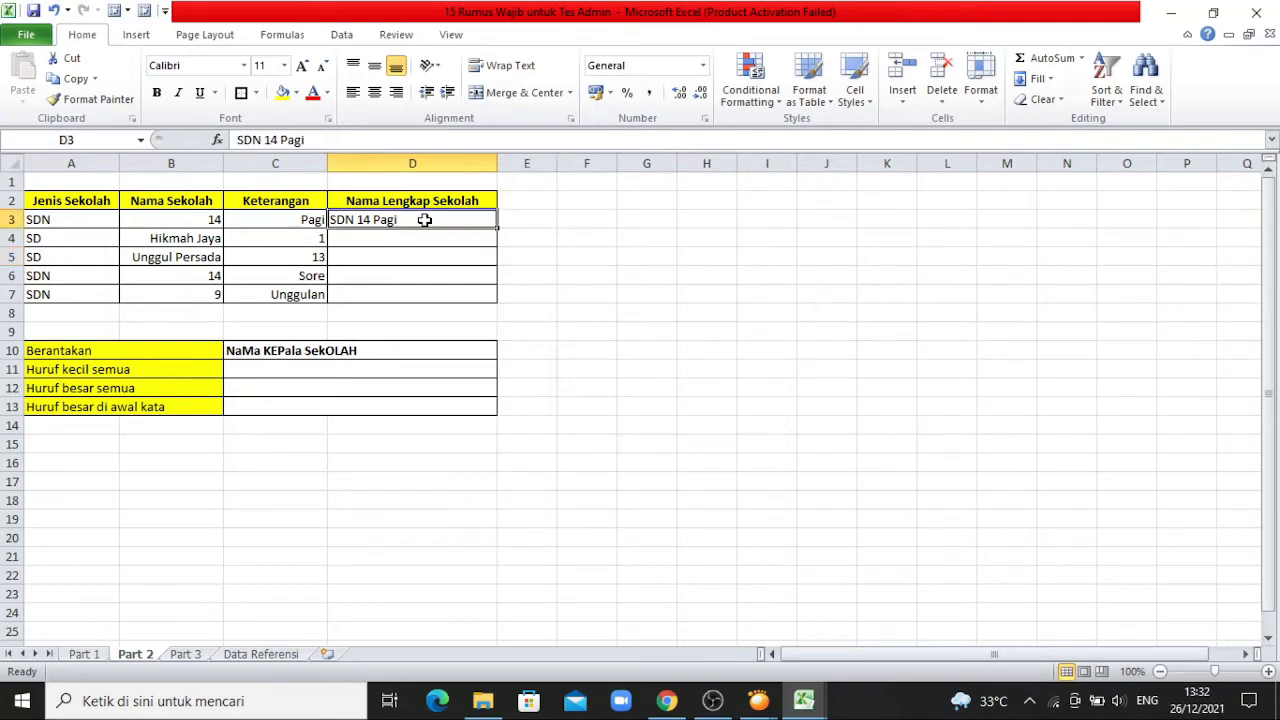
key(BackSpace)
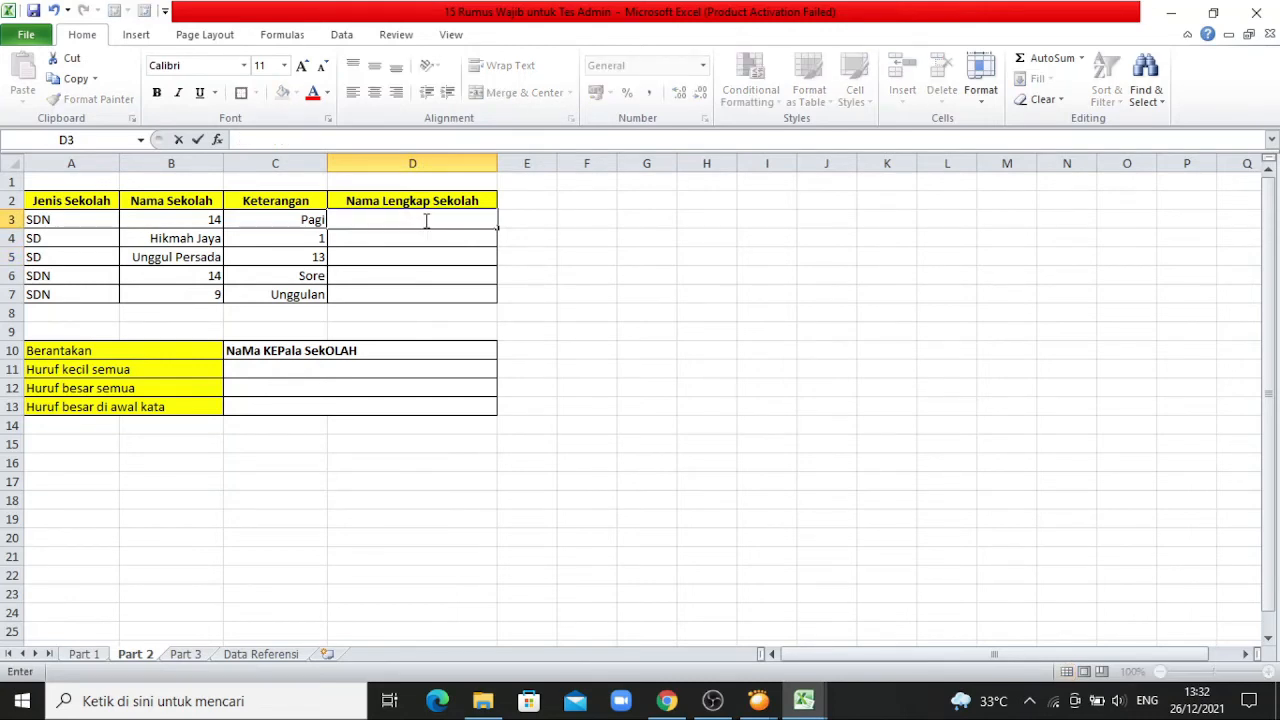
text(=)
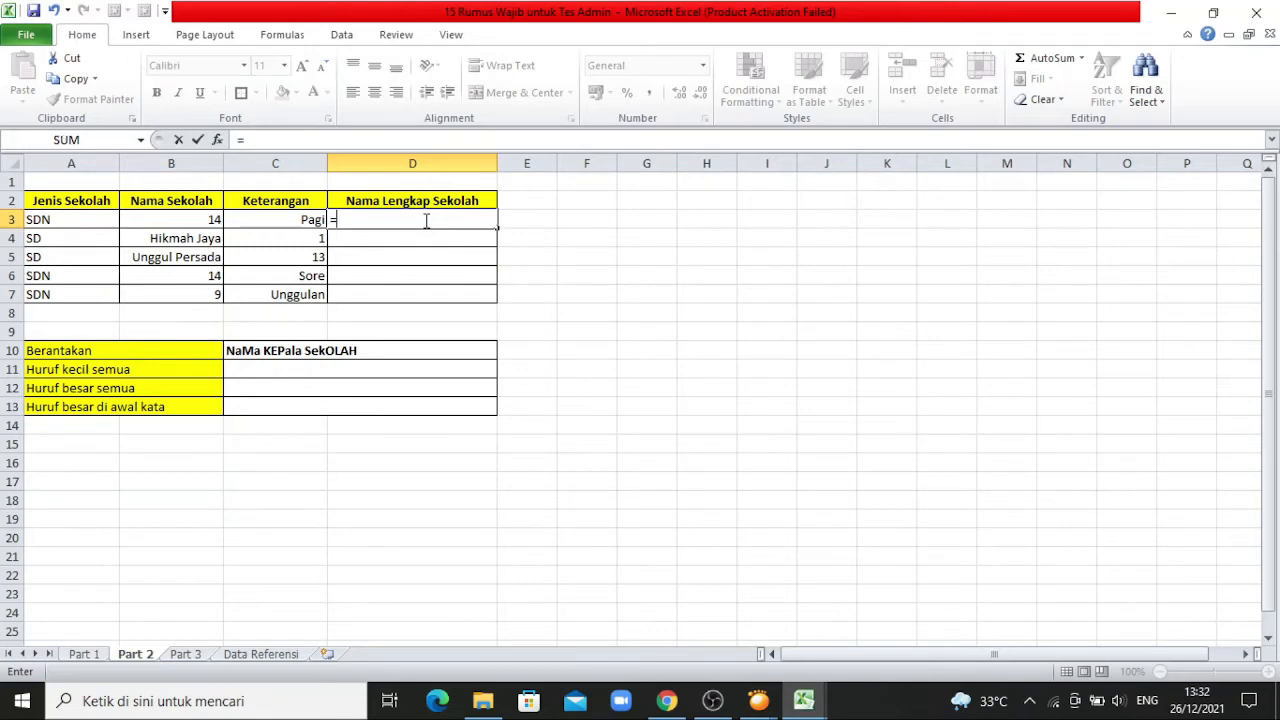
text(CO)
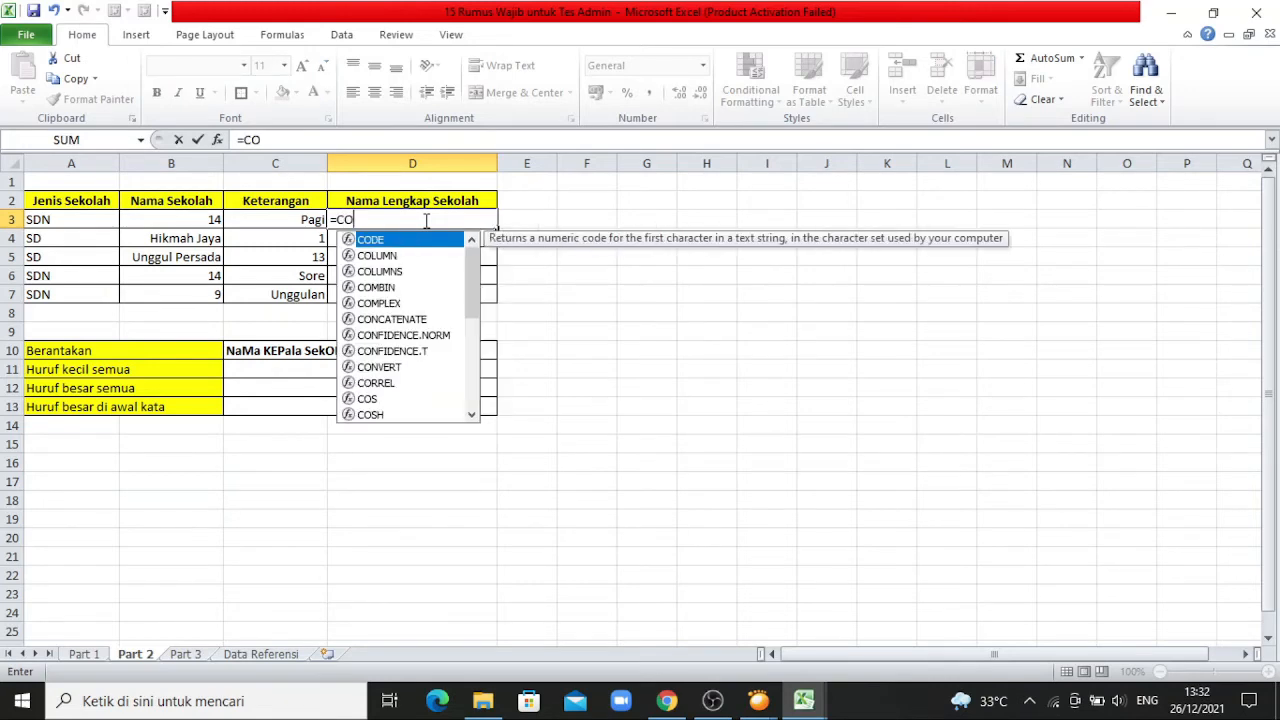
text(NC)
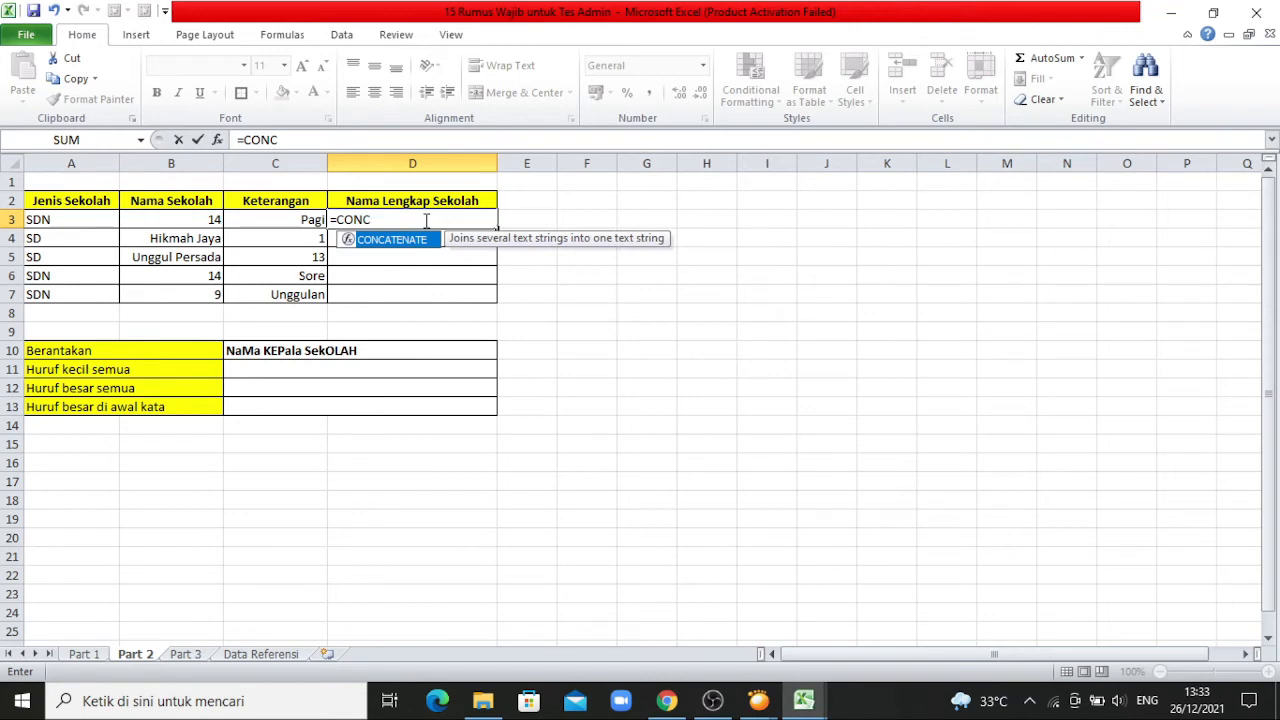
text(ATENATE)
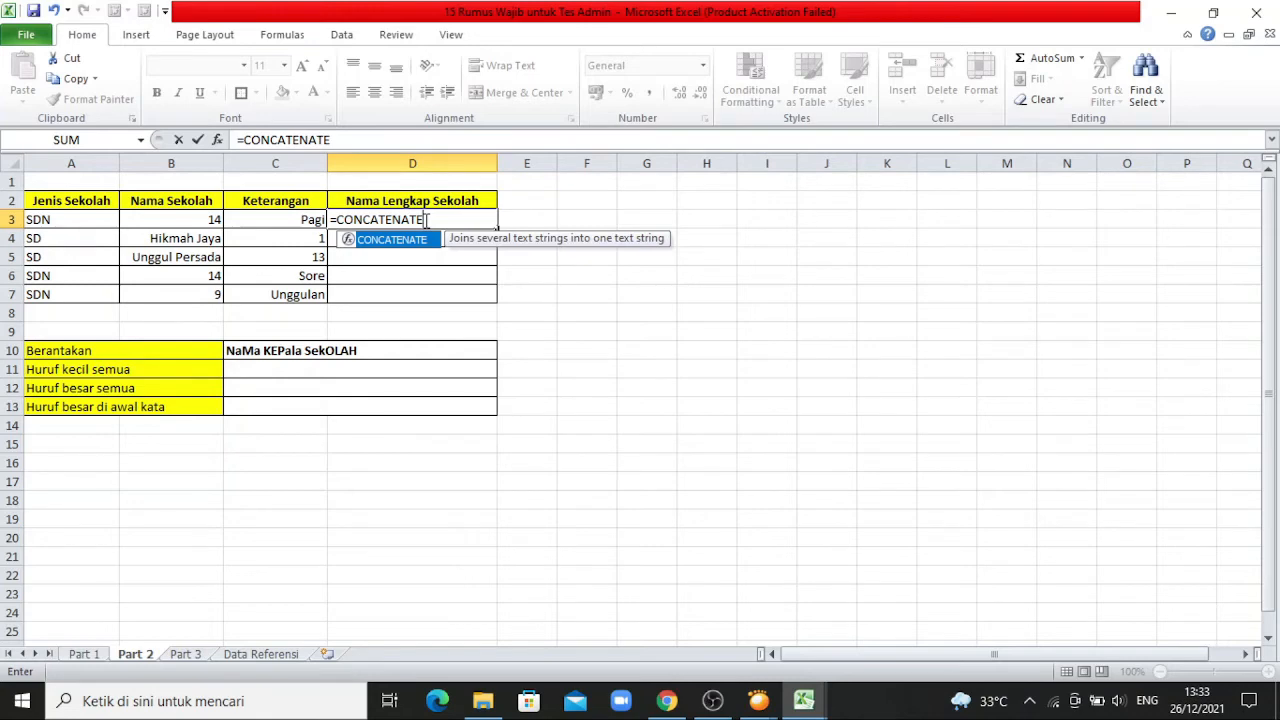
text(()
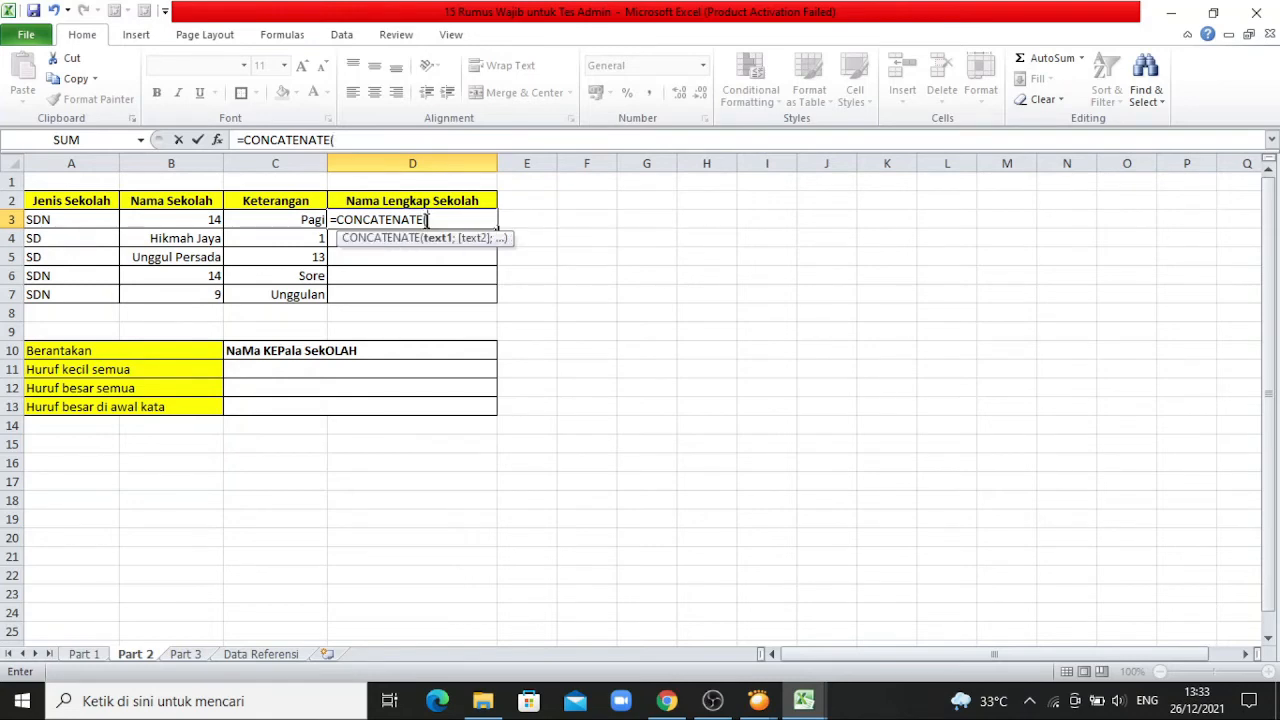
click(62, 219)
text(;)
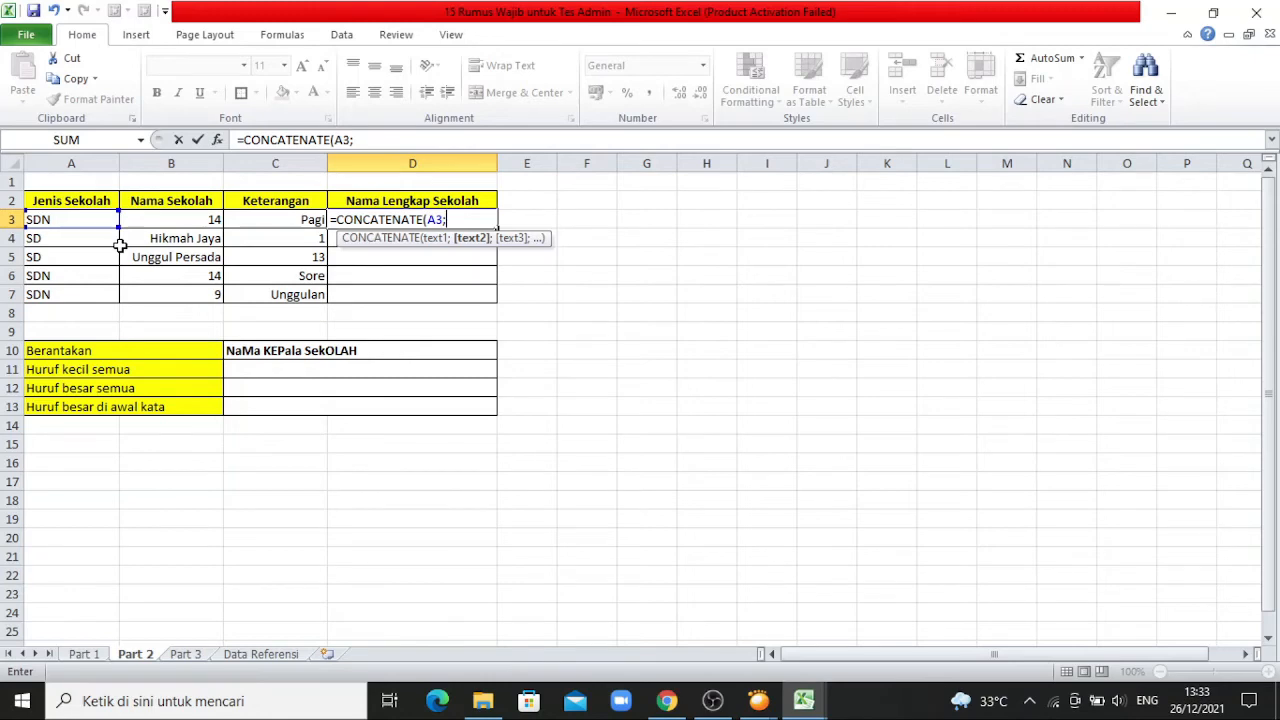
text(")
text(";)
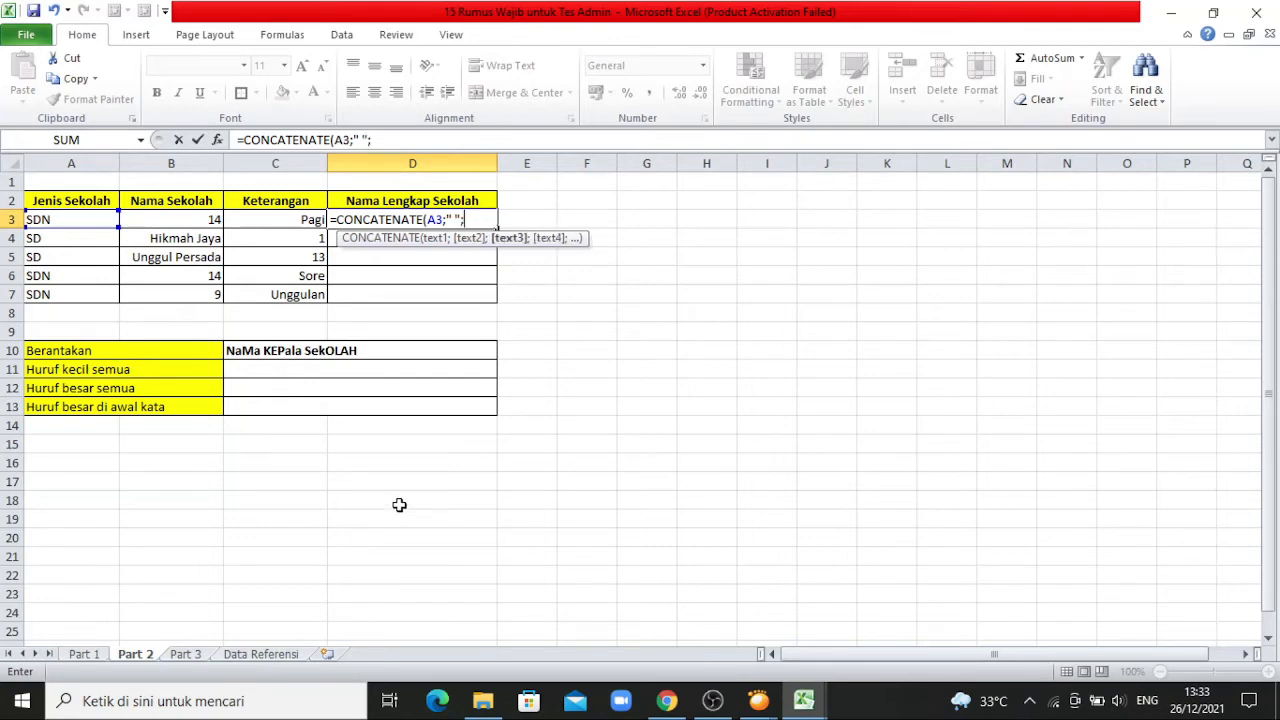
click(190, 218)
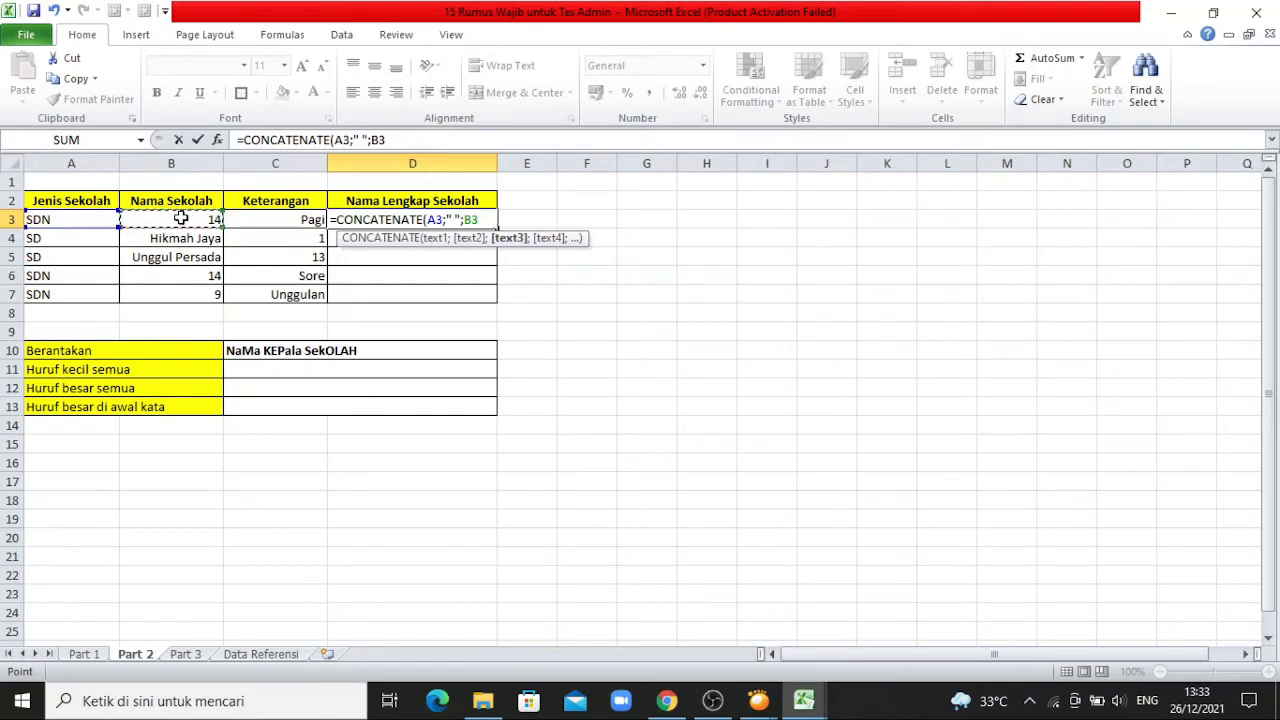
text(;")
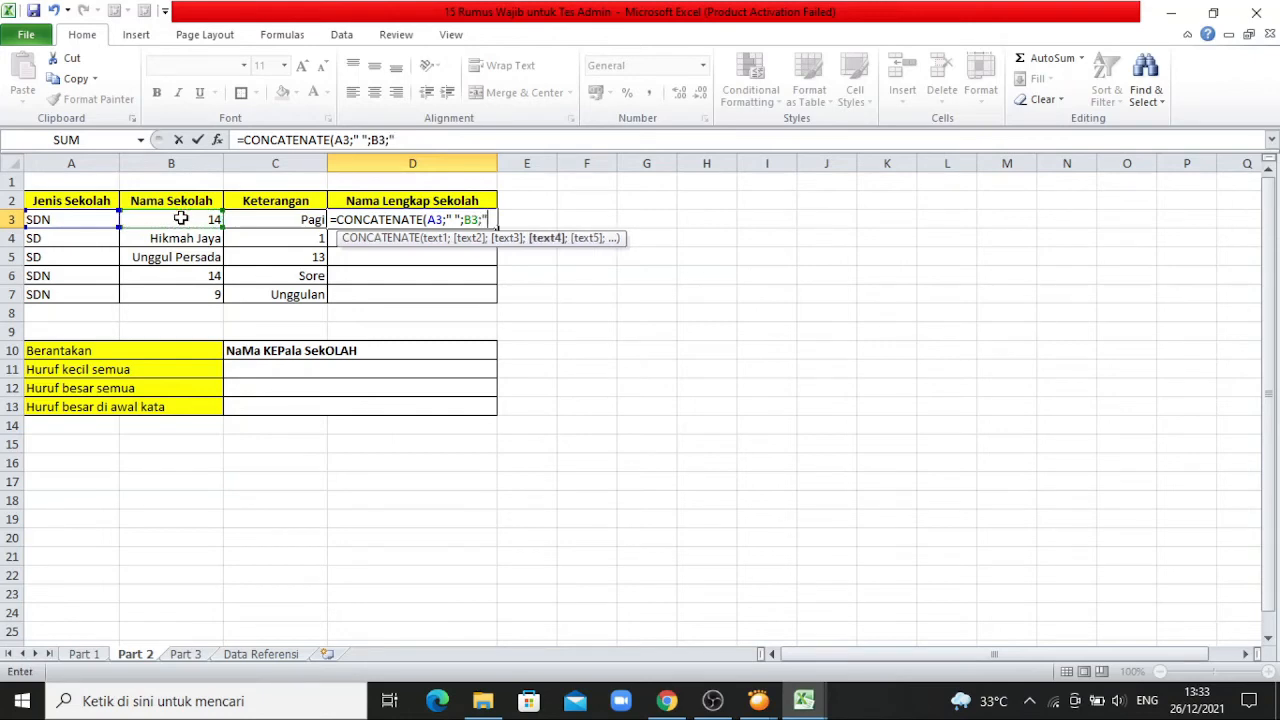
text( ";)
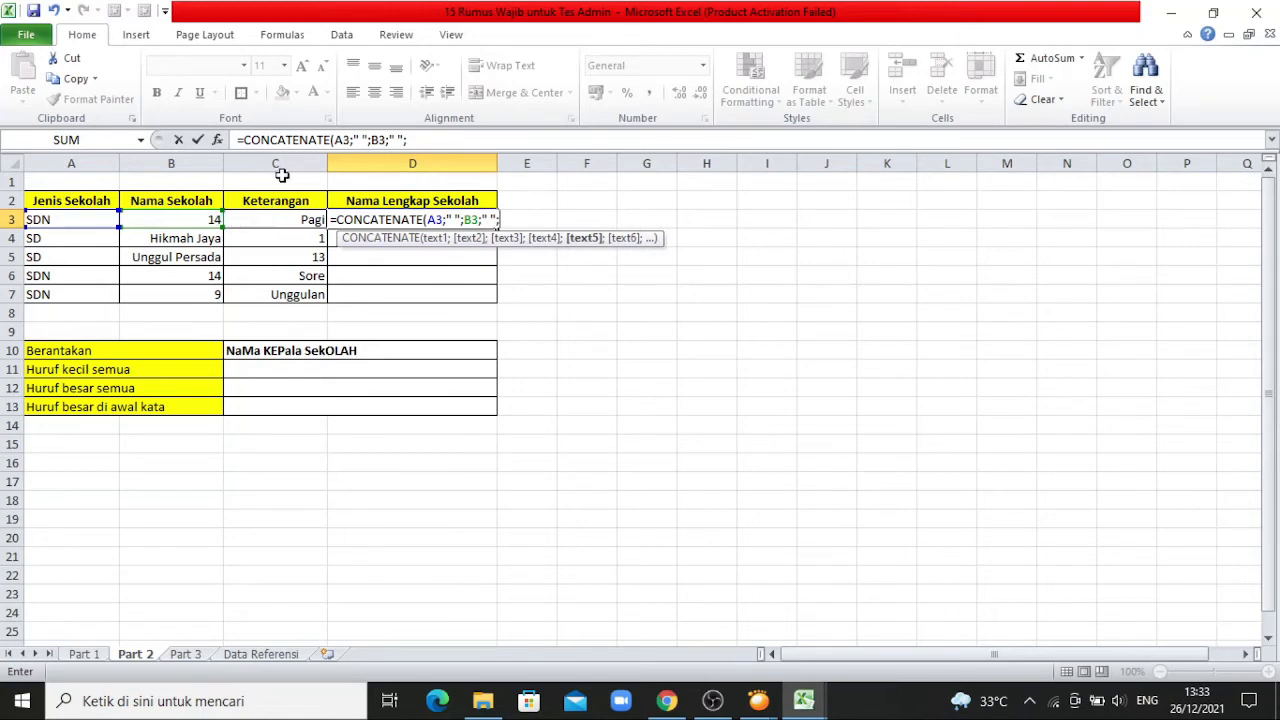
click(283, 221)
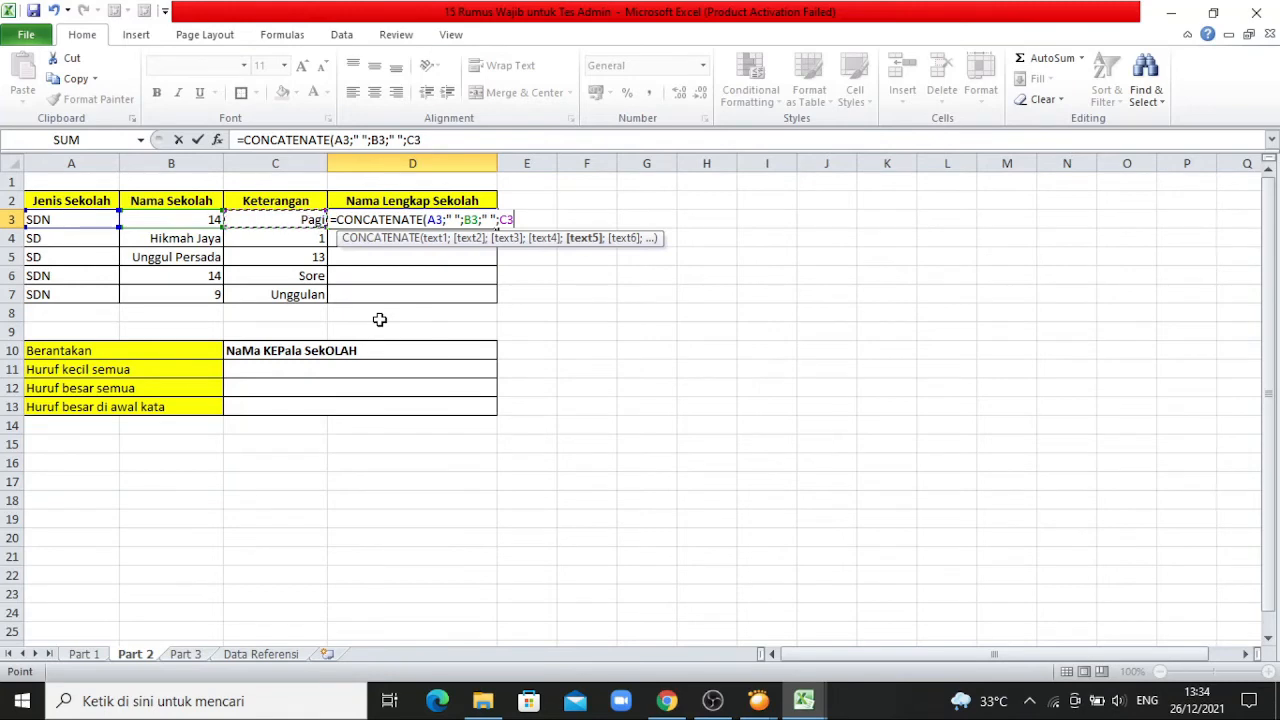
text())
key(Return)
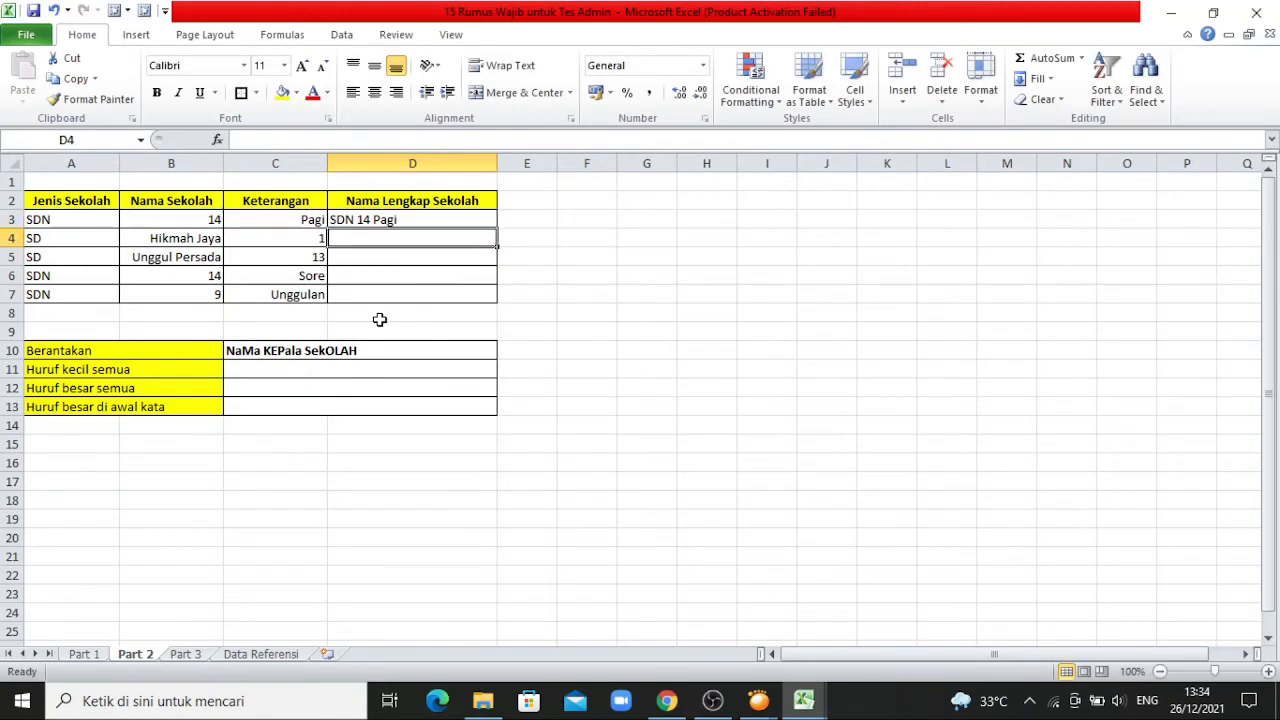
Copy the CONCATENATE formula from D3 down through D7 to fill in the remaining full school names.
click(489, 220)
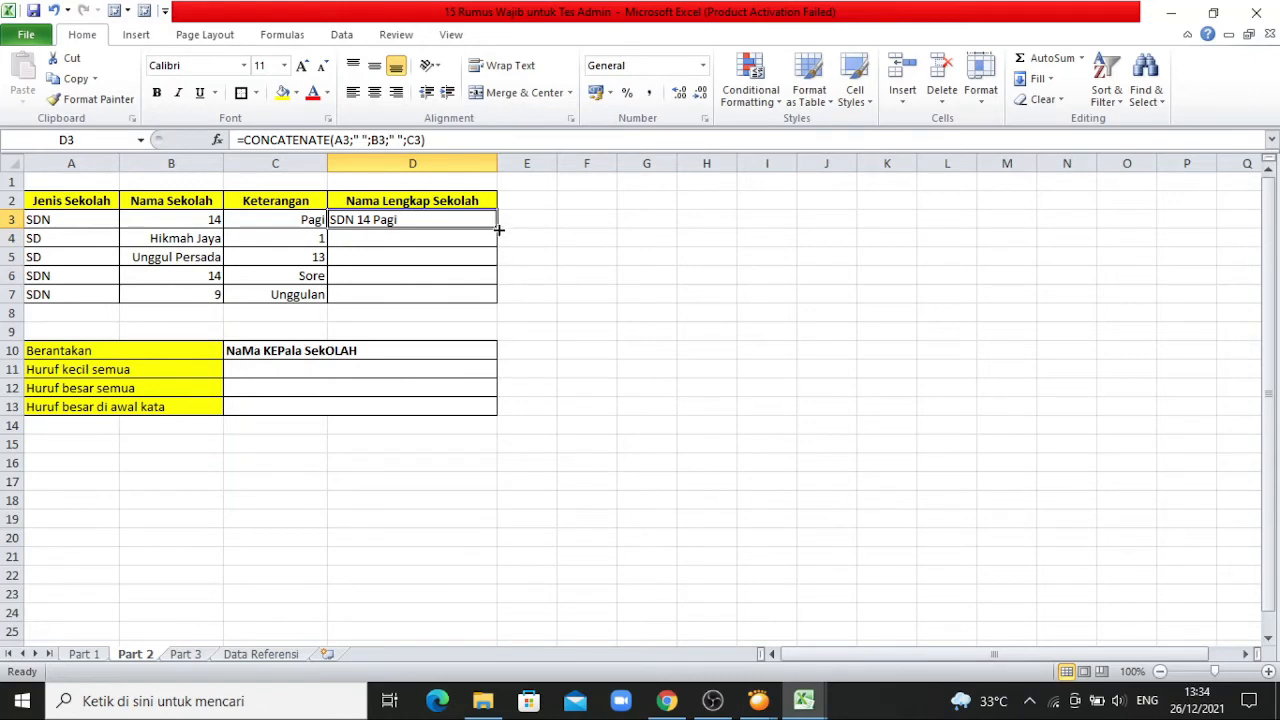
drag(498, 230, 494, 308)
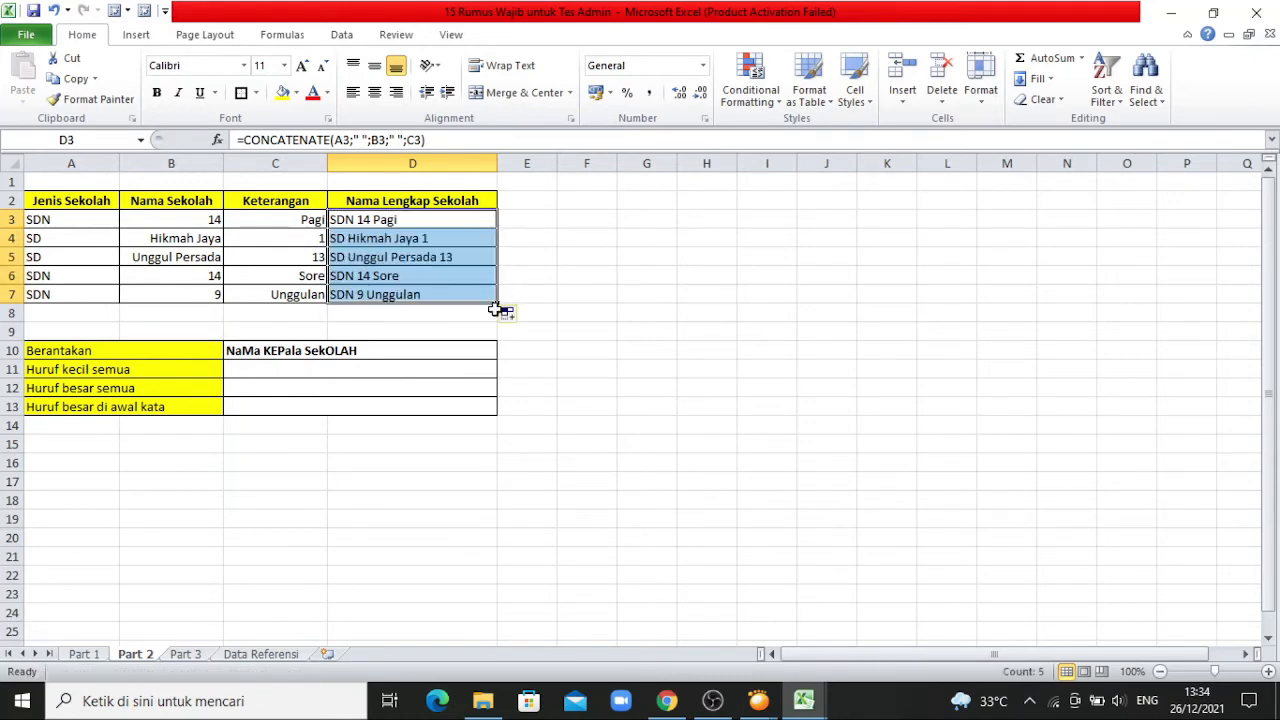
click(603, 335)
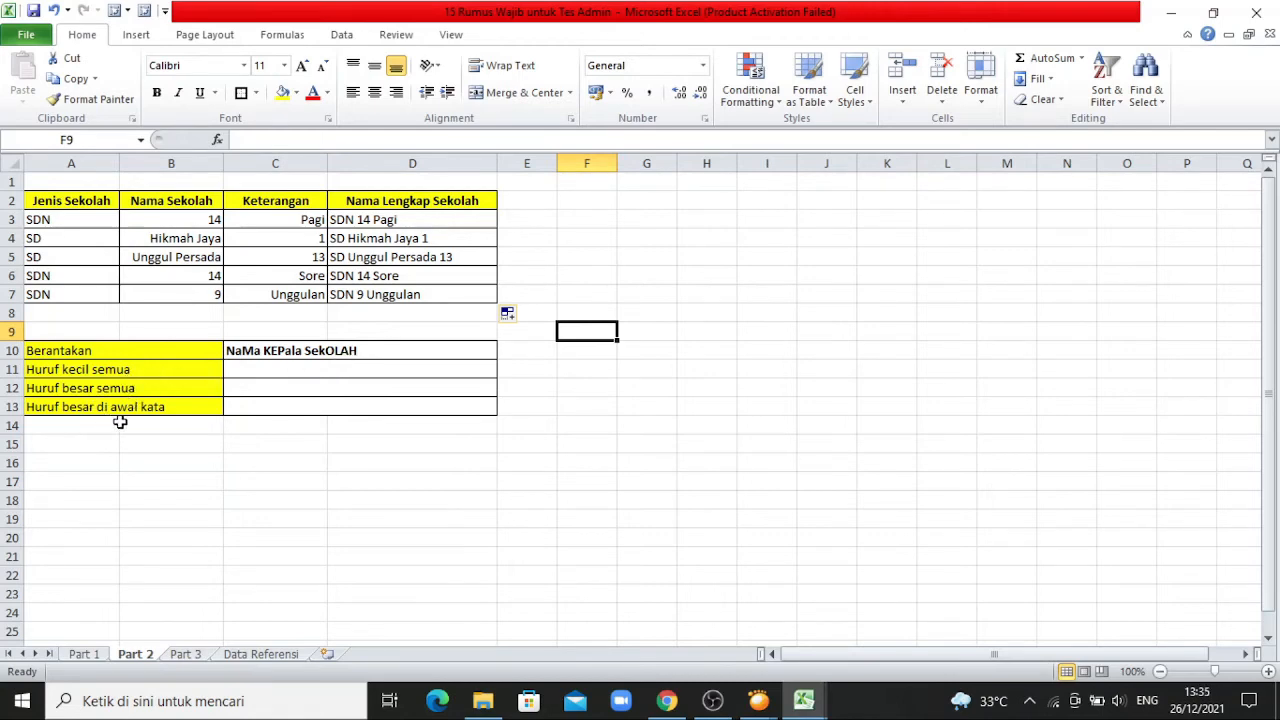
Enter =LOWER(C10) in C11 to convert the messy text to all lowercase.
click(268, 366)
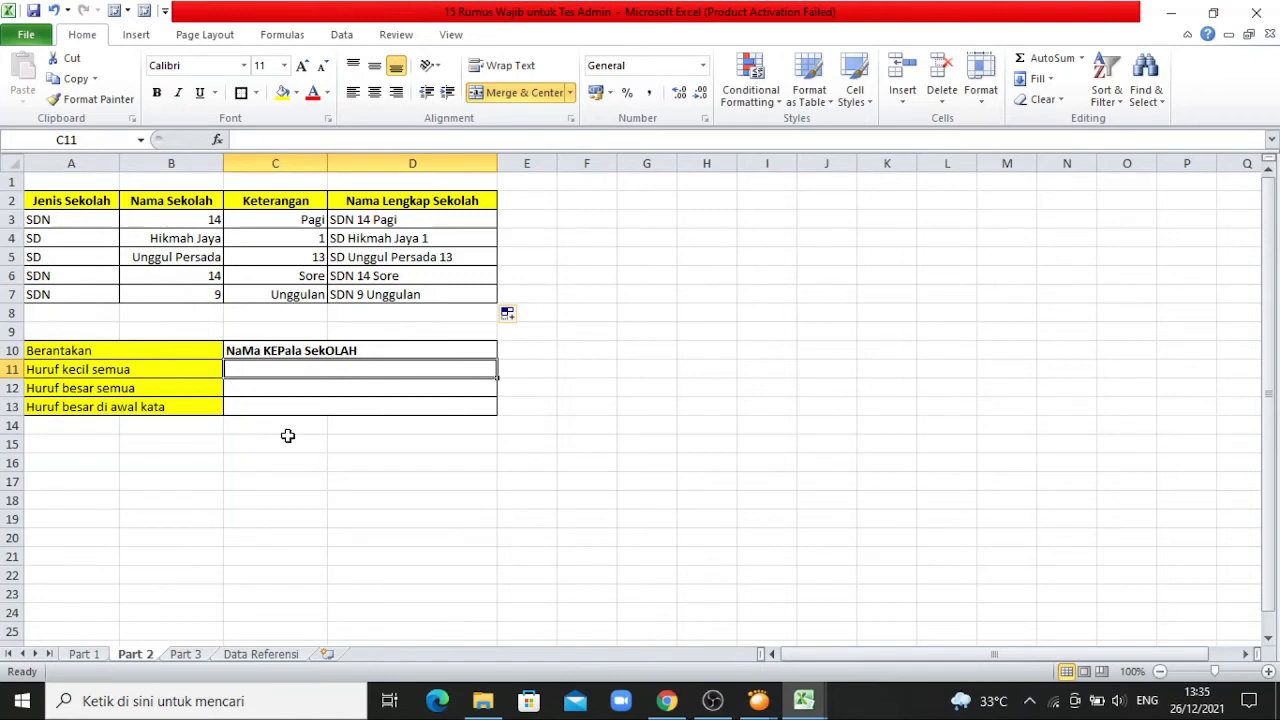
text(=LOWER)
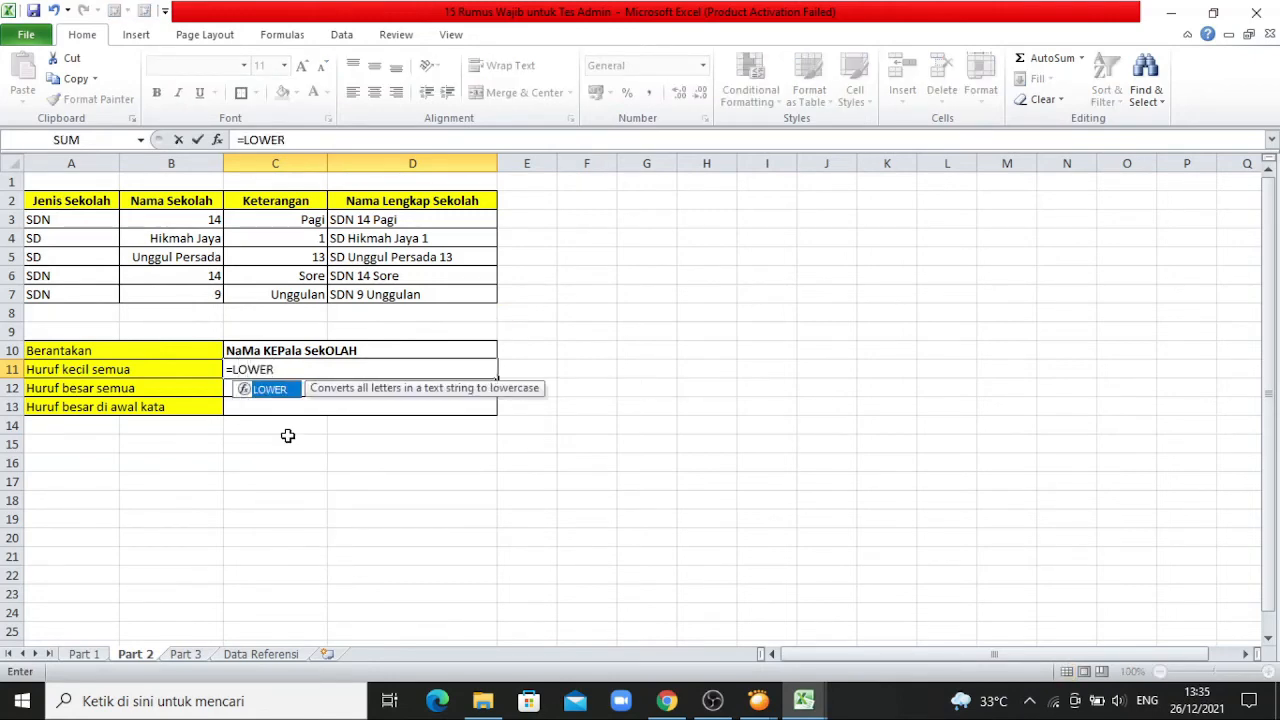
text(()
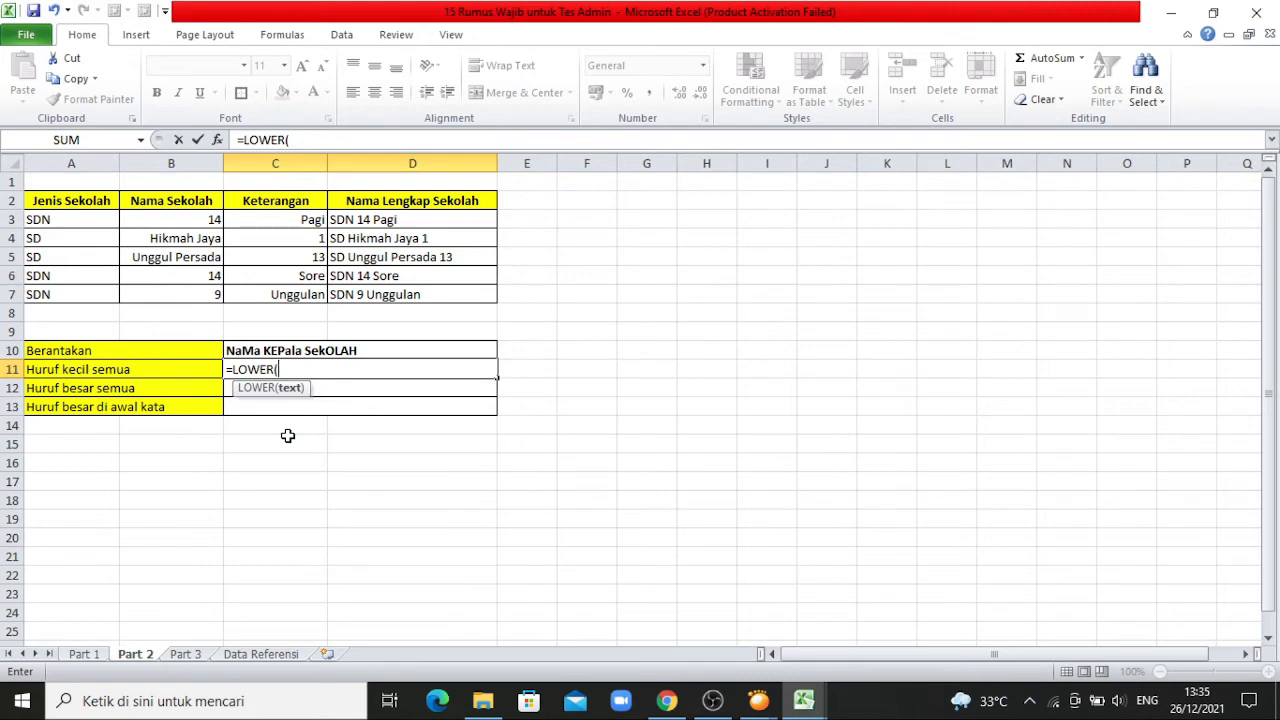
click(298, 352)
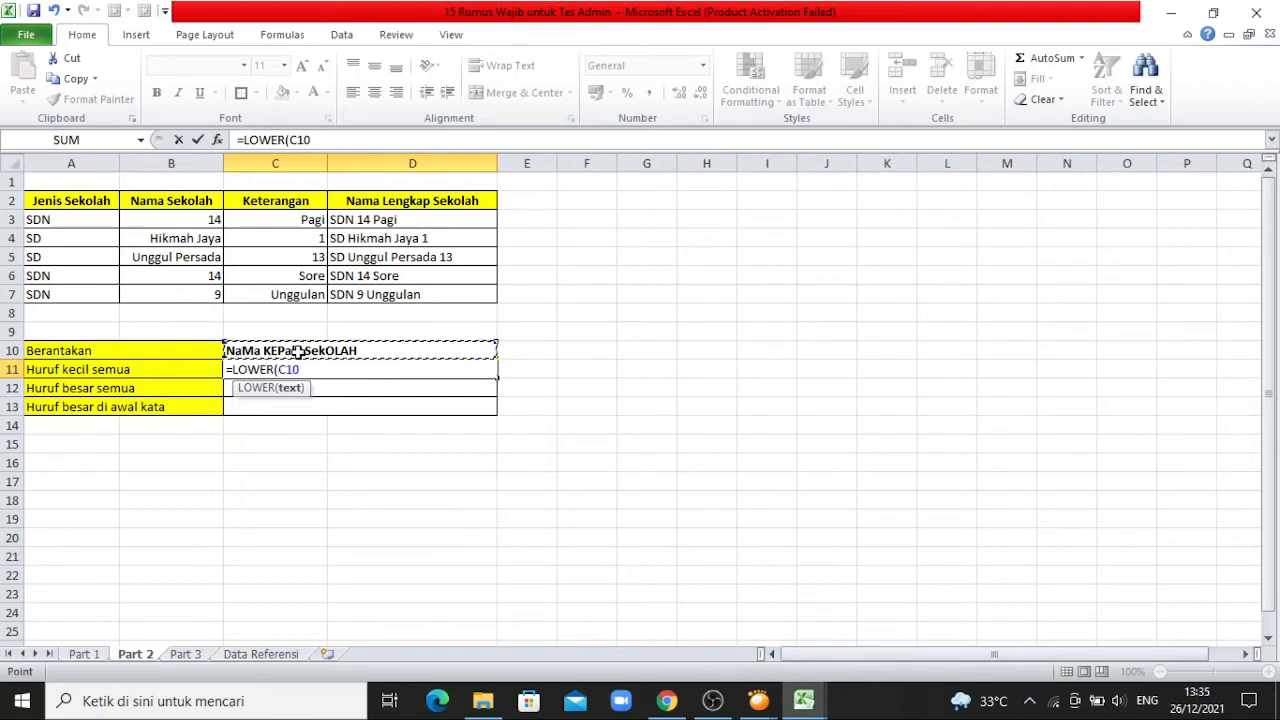
text())
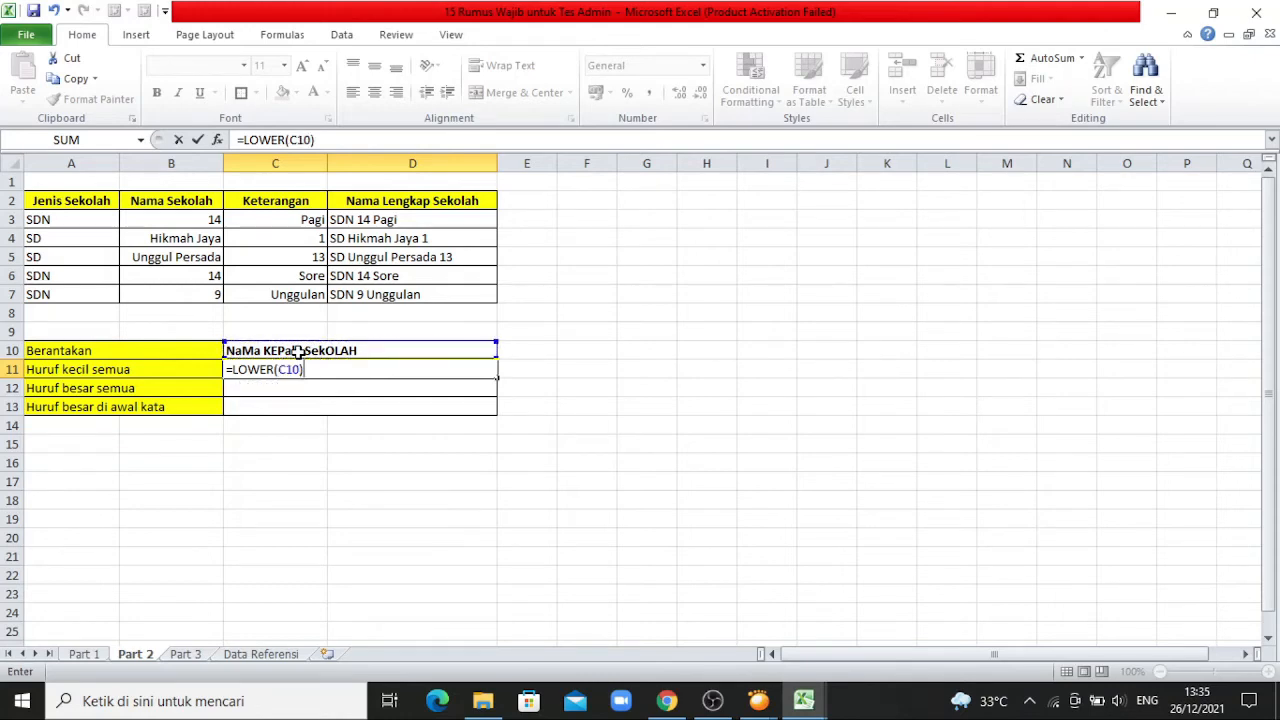
key(Return)
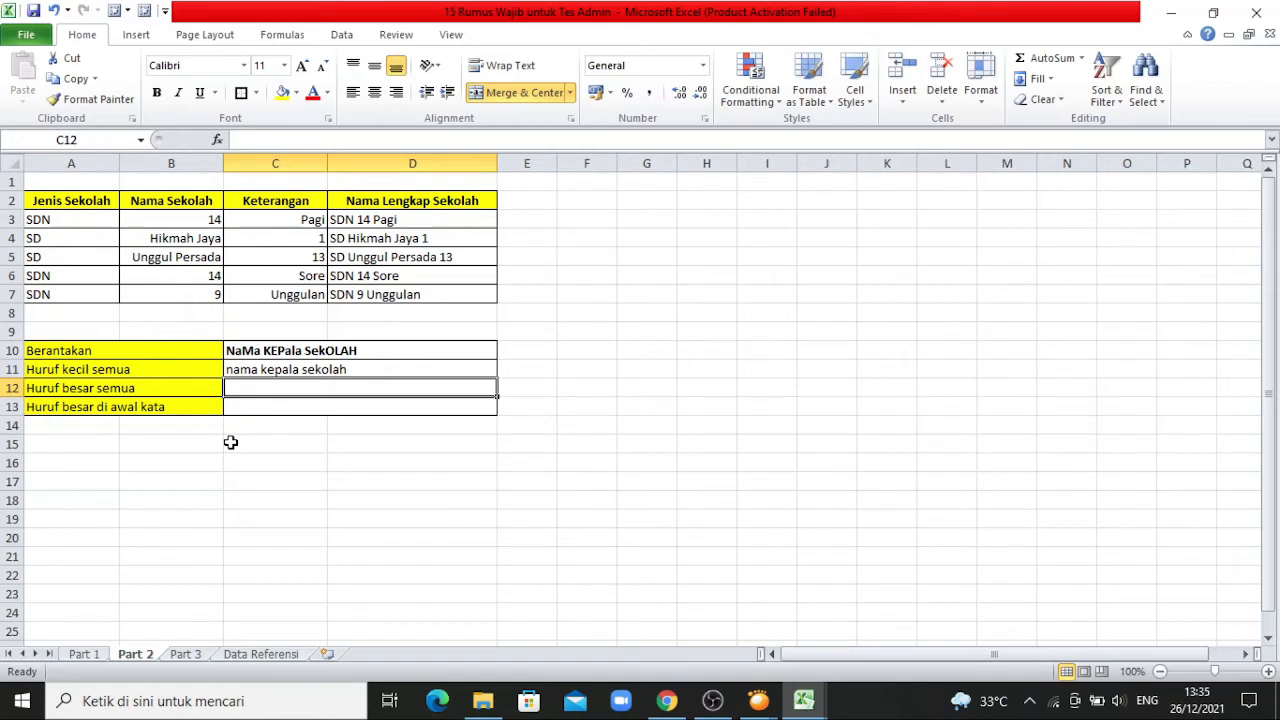
Enter =UPPER(C10) in C12 to convert the messy text to all uppercase.
text(=UPPER)
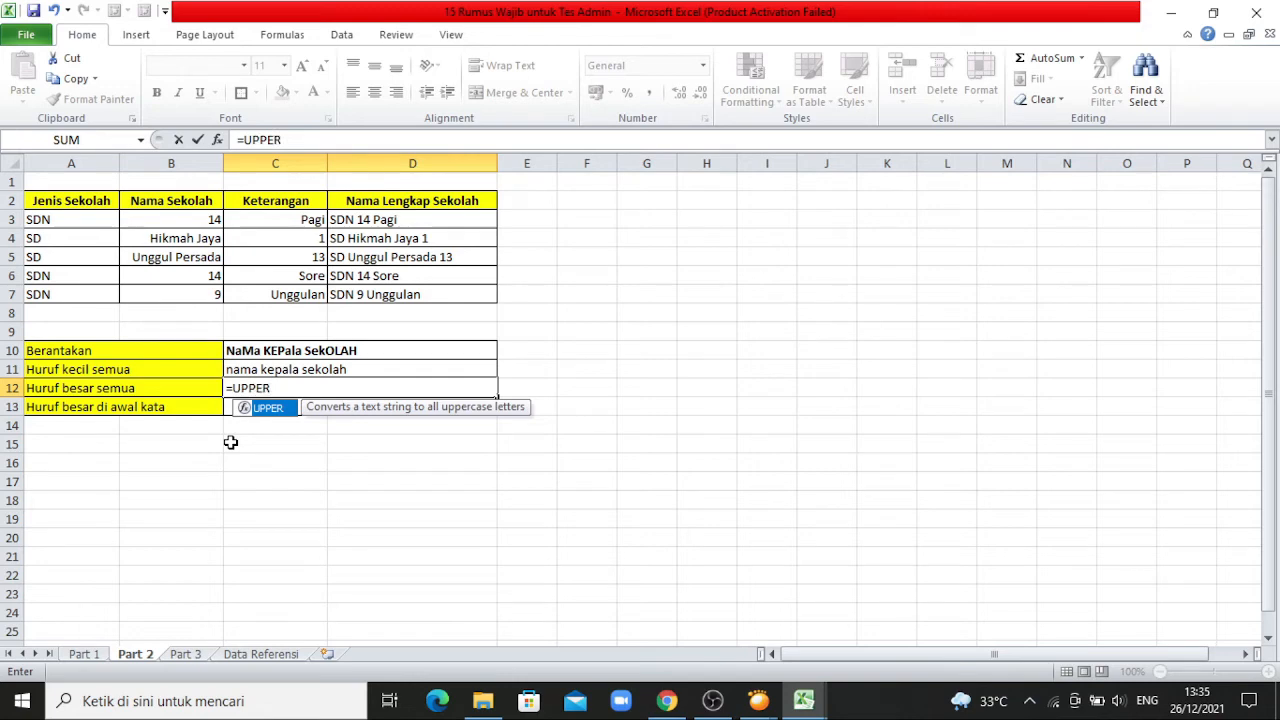
text(()
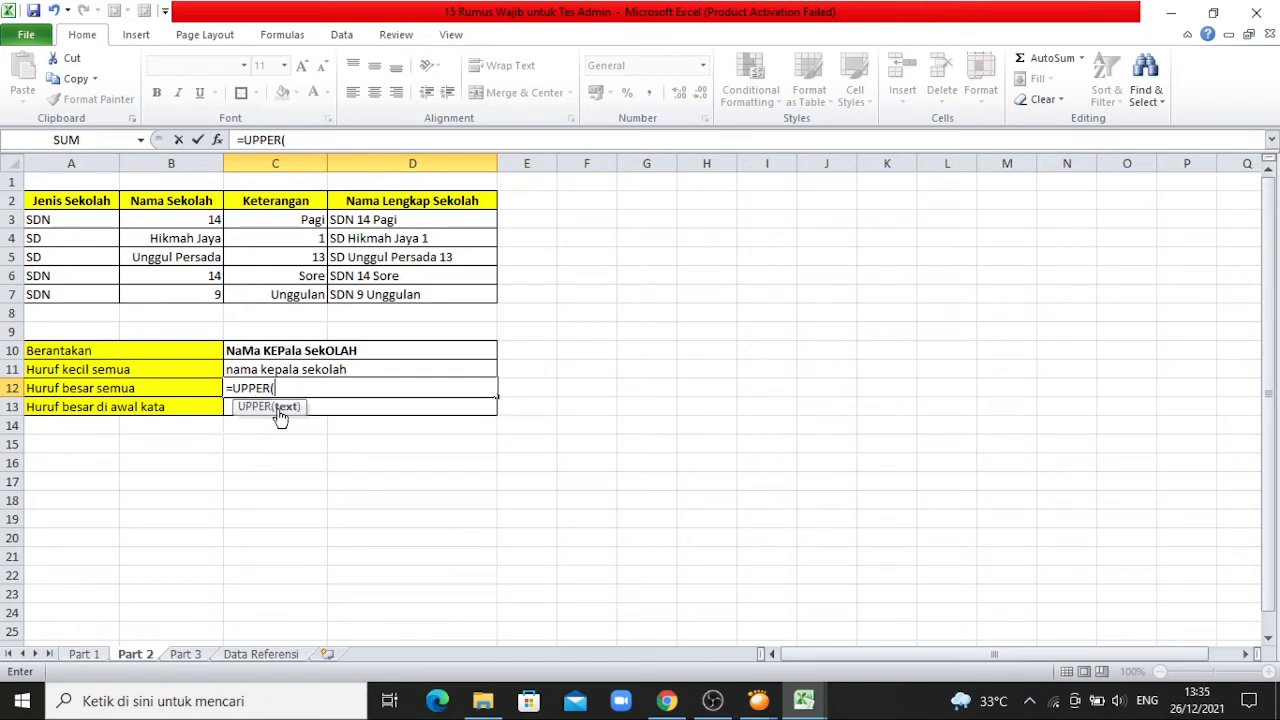
click(295, 350)
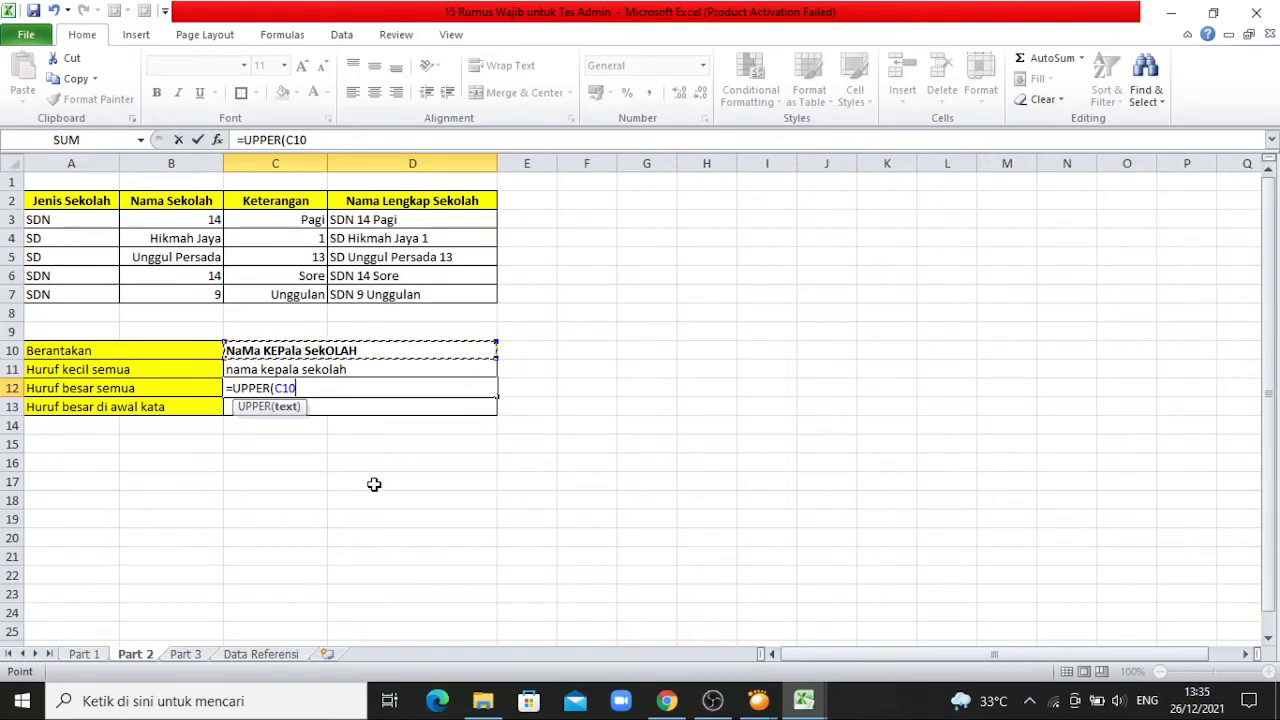
text())
key(Return)
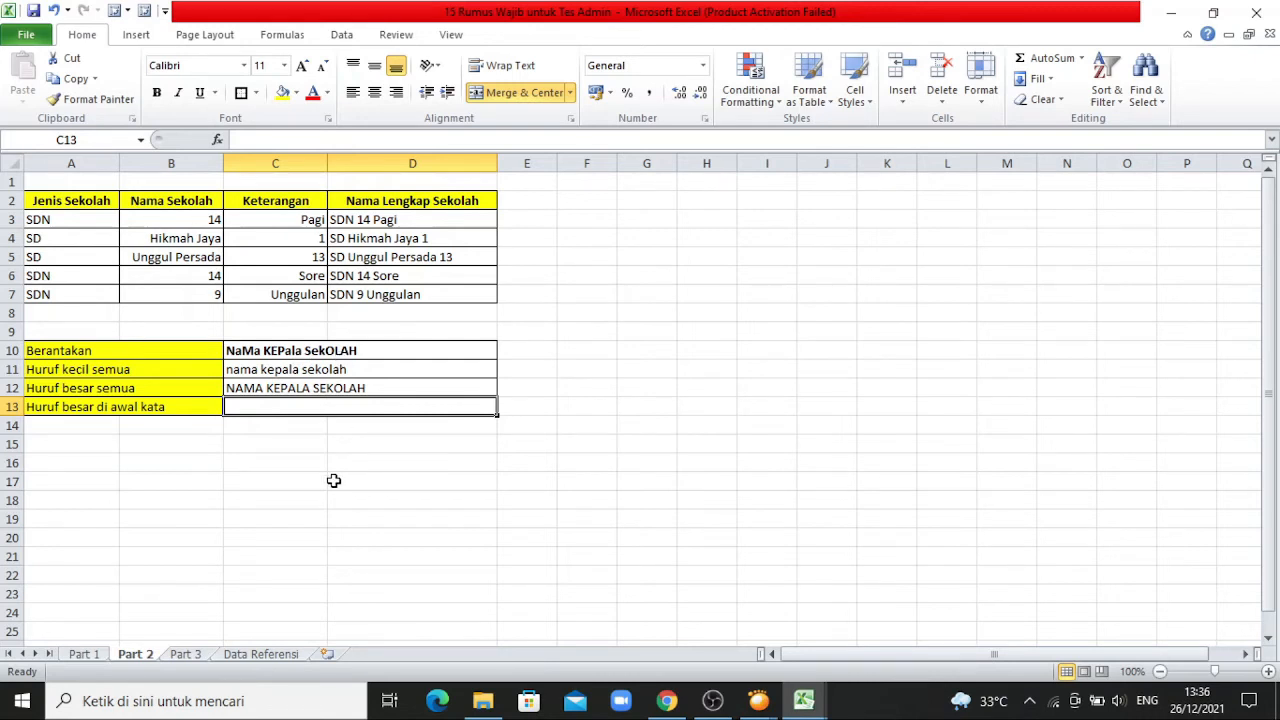
Enter =PROPER(C10) in C13 to capitalize the first letter of each word in the messy text.
text(=P)
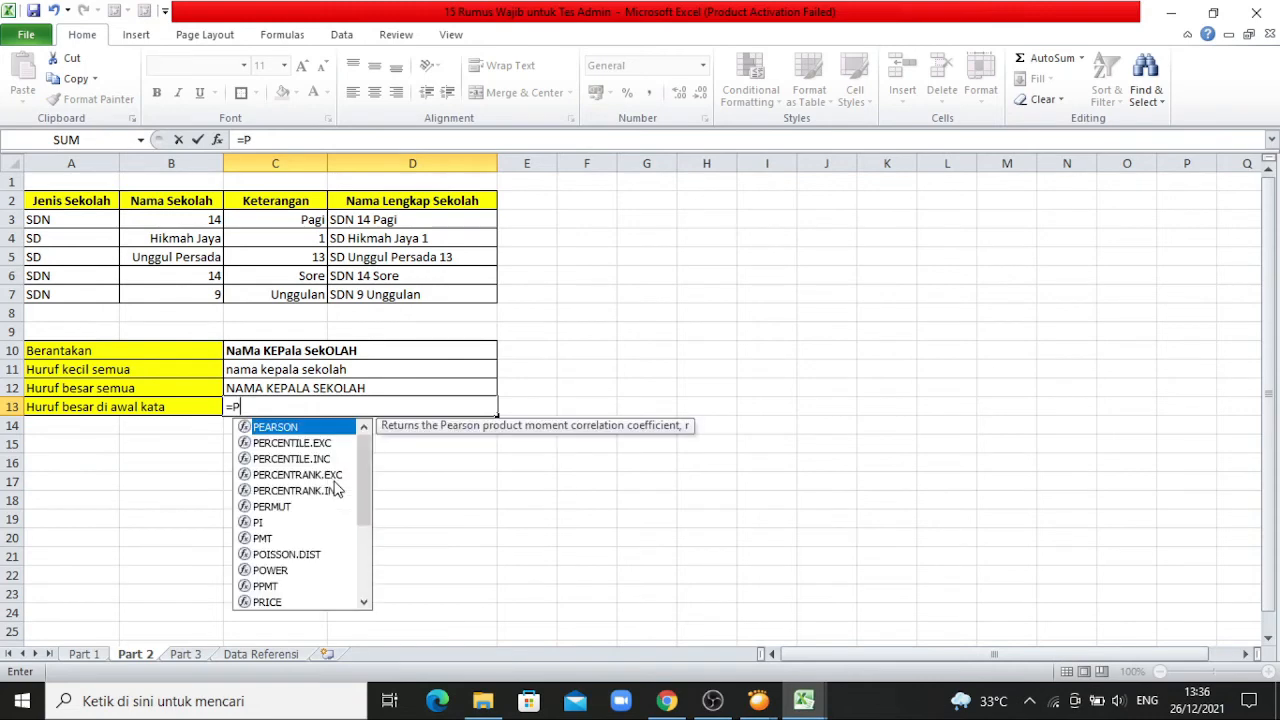
text(ROPE)
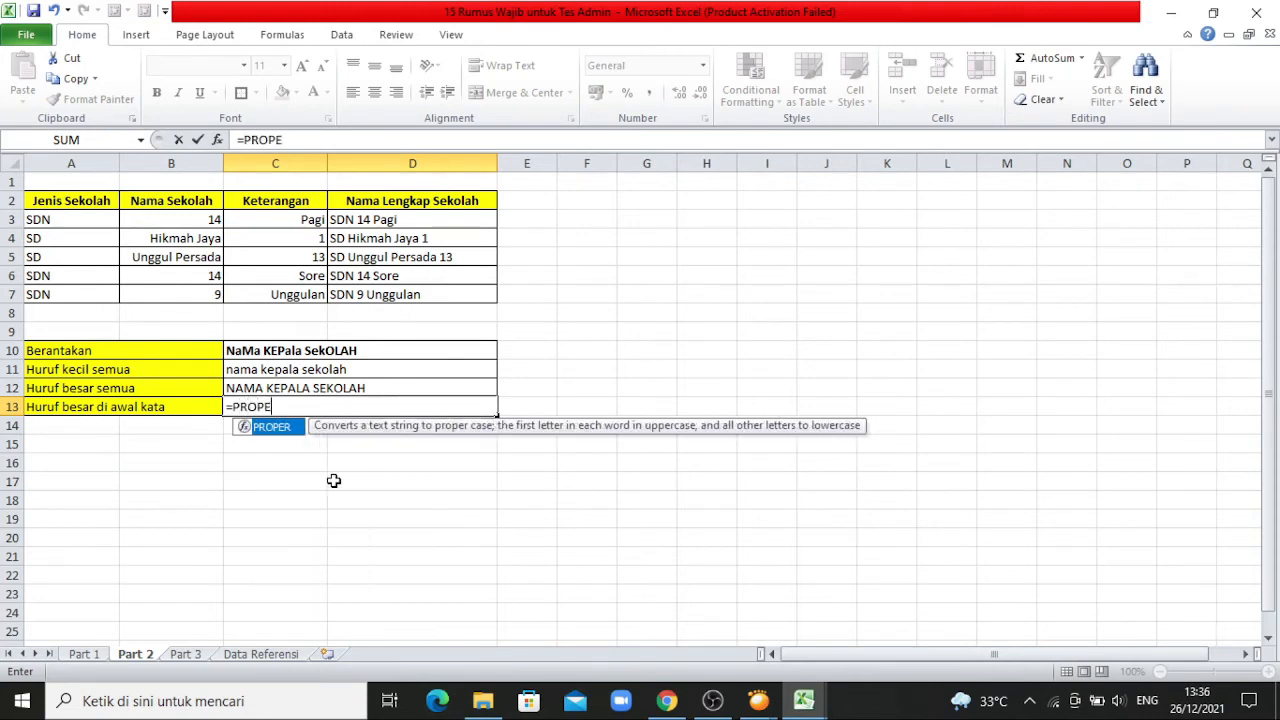
text(R()
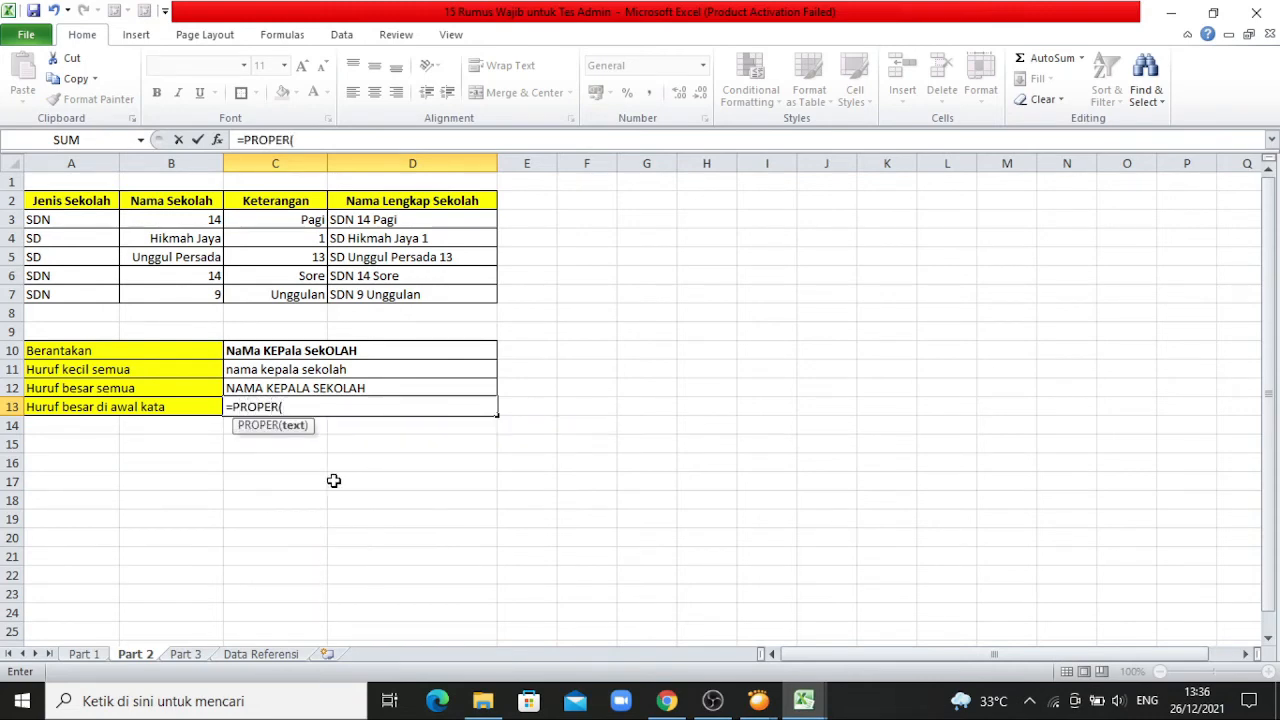
click(314, 352)
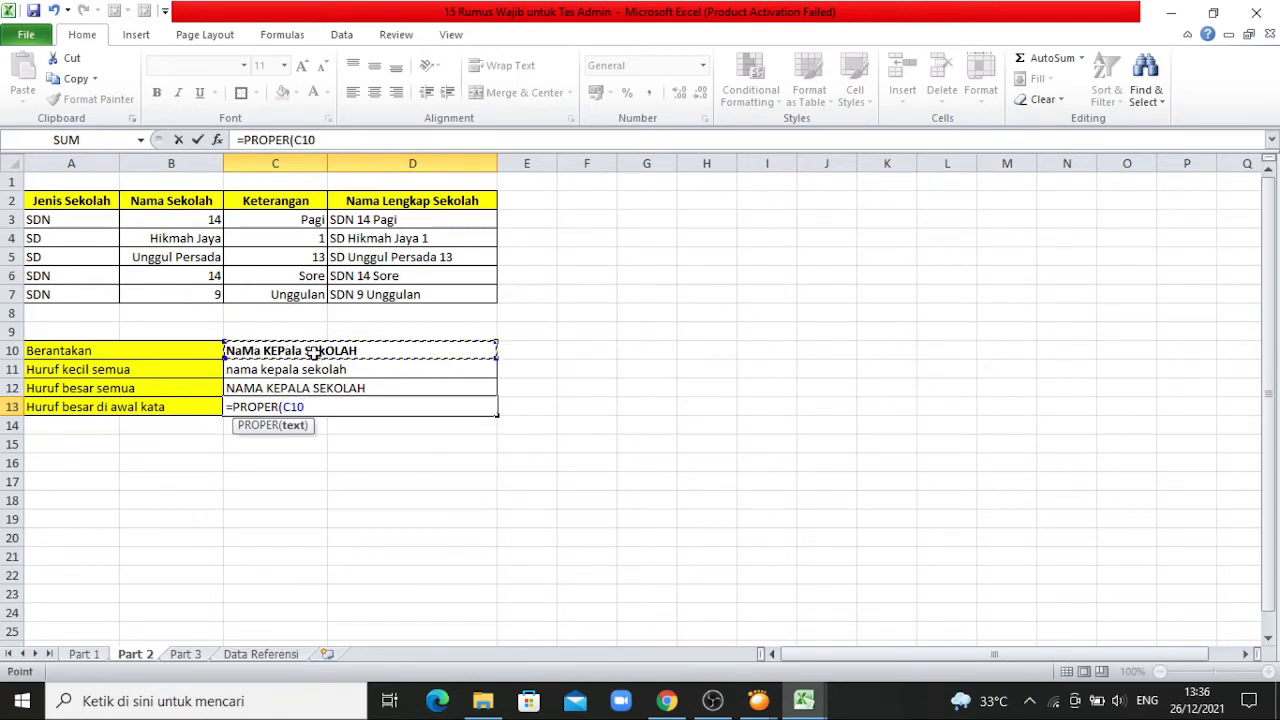
text())
key(Return)
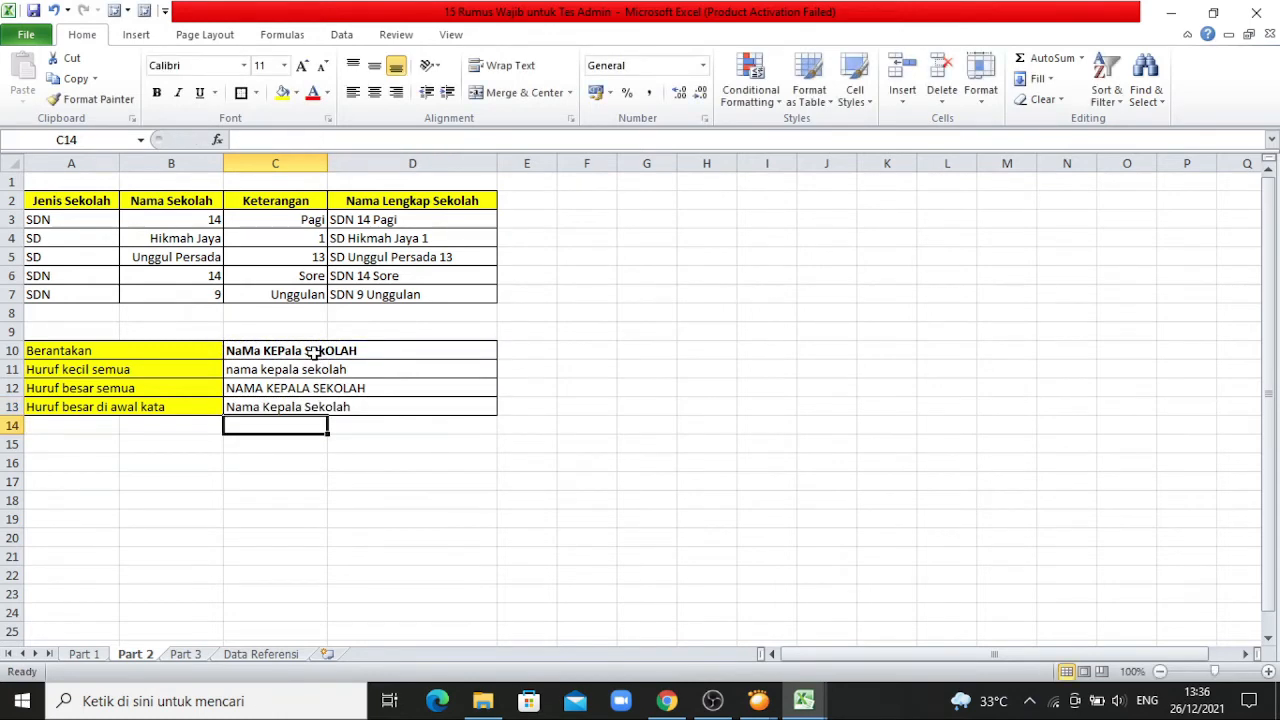
click(334, 481)
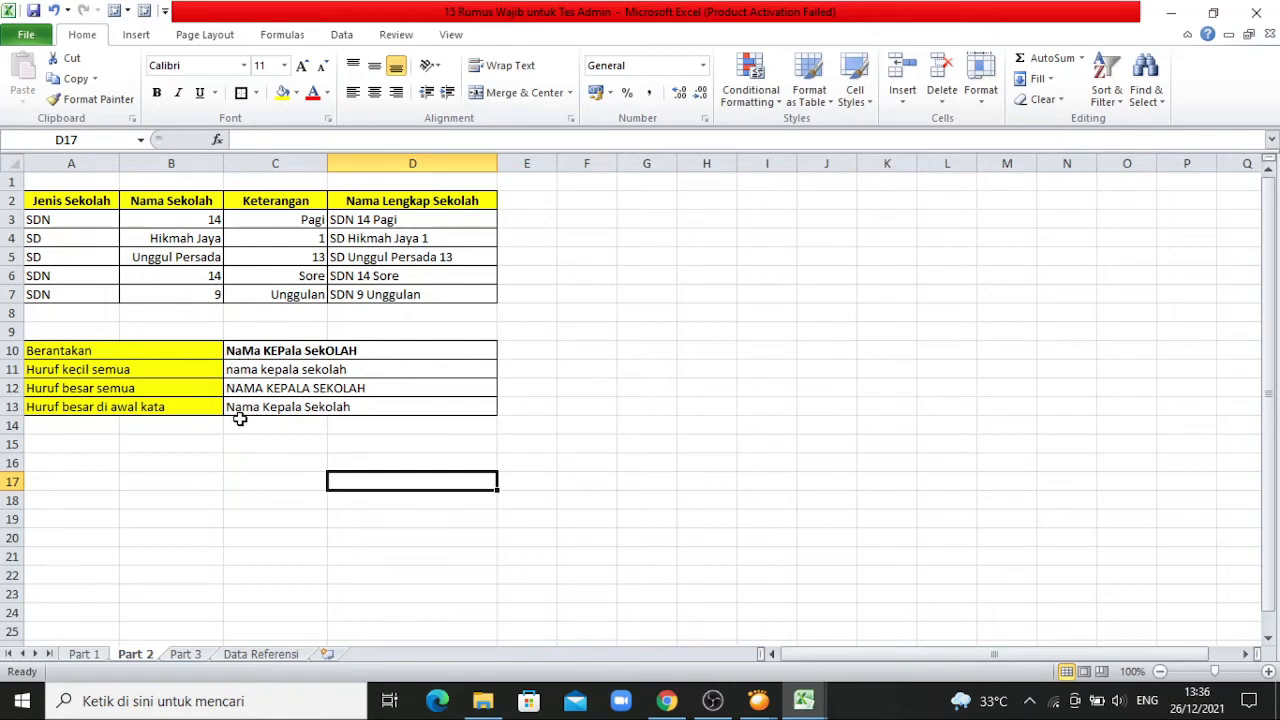
click(335, 440)
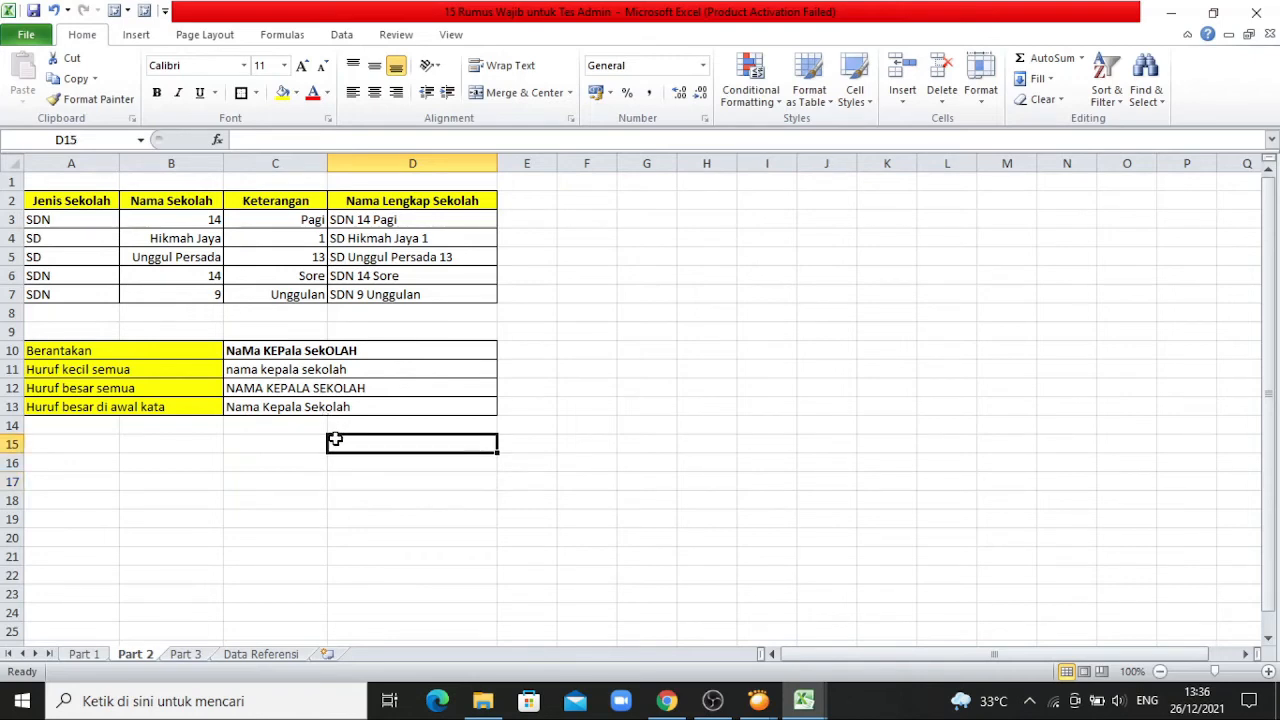
click(592, 349)
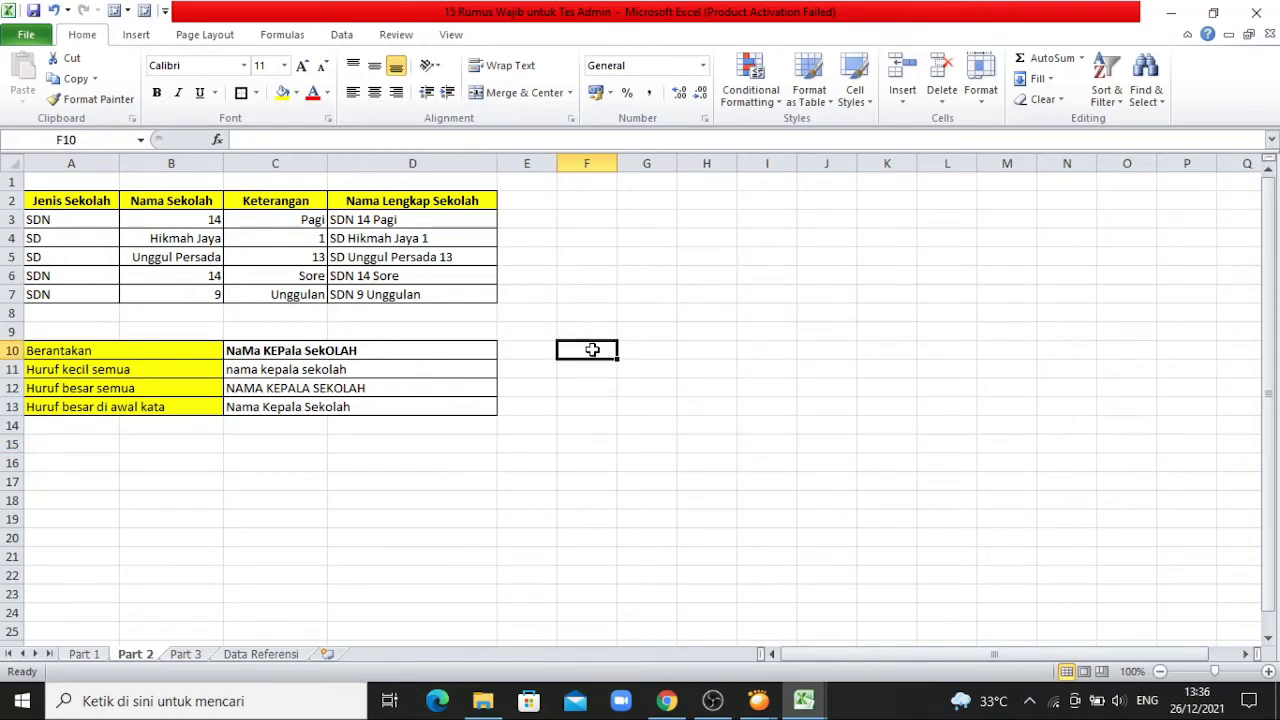
List the function names COCATENATE, LOWER, UPPER and PROPER in cells F10 to F13 of the Part 2 sheet.
text(C)
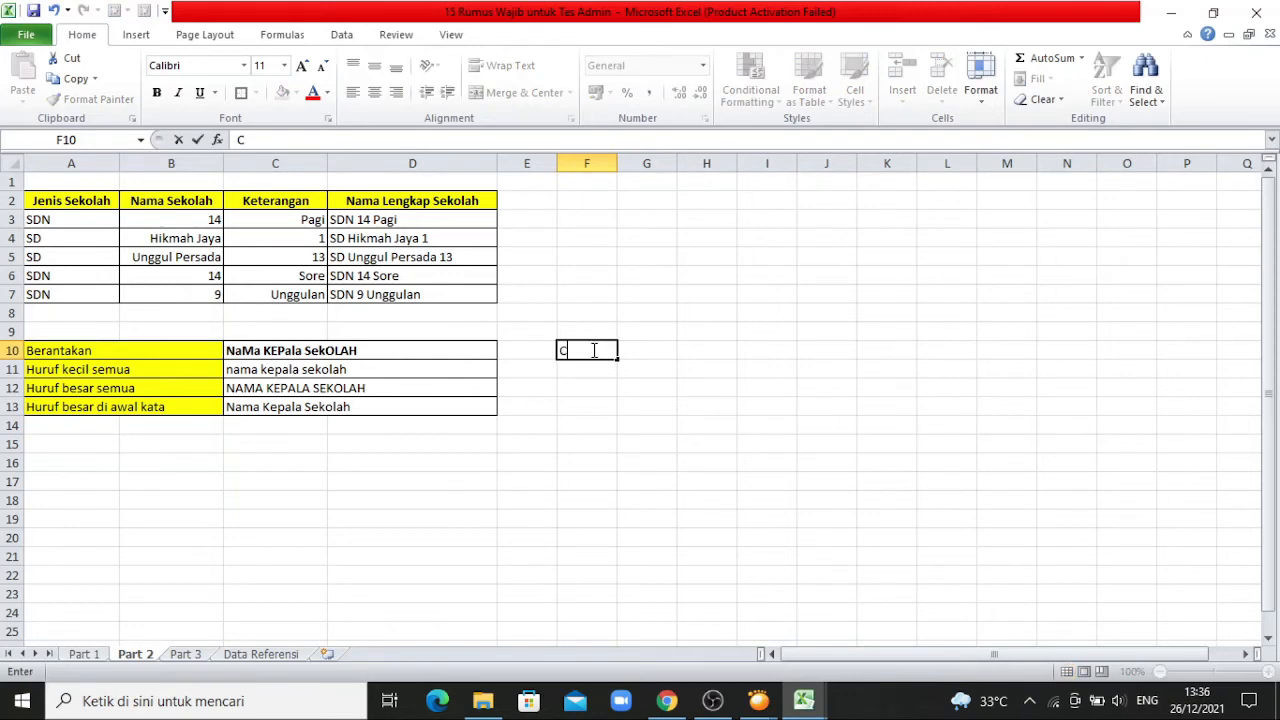
text(OCATENATE)
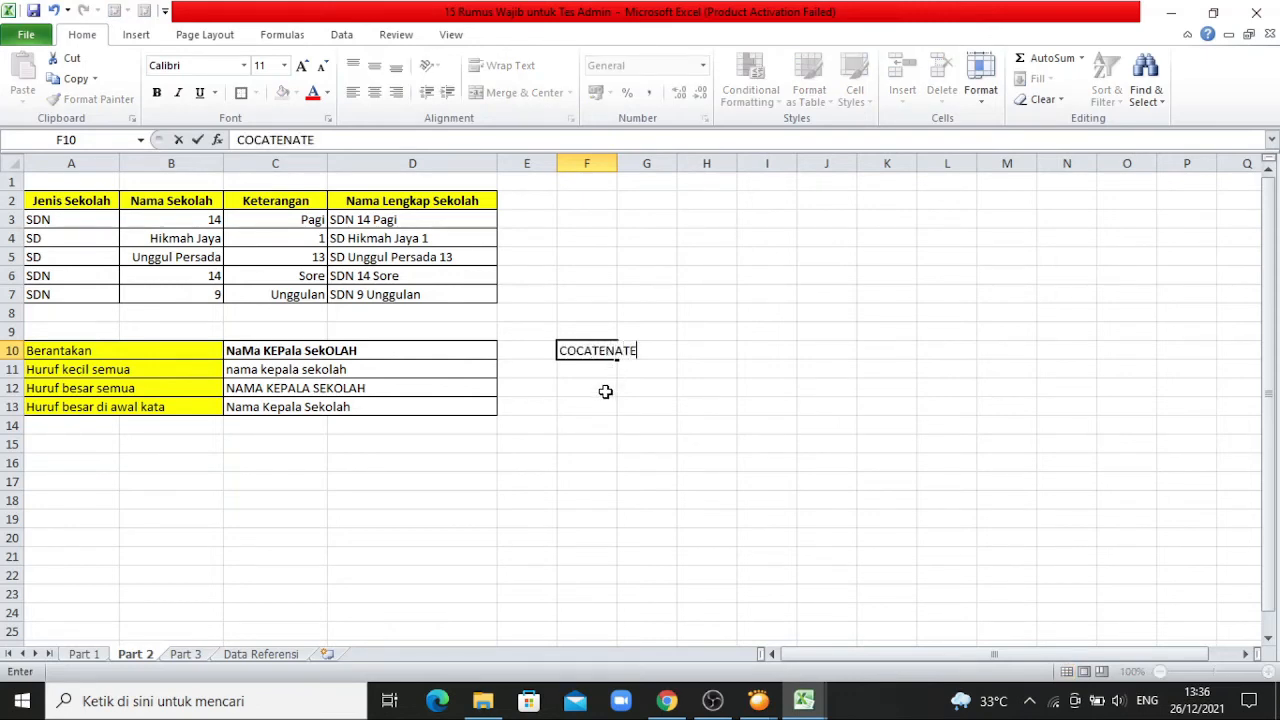
key(Return)
text(LOWER)
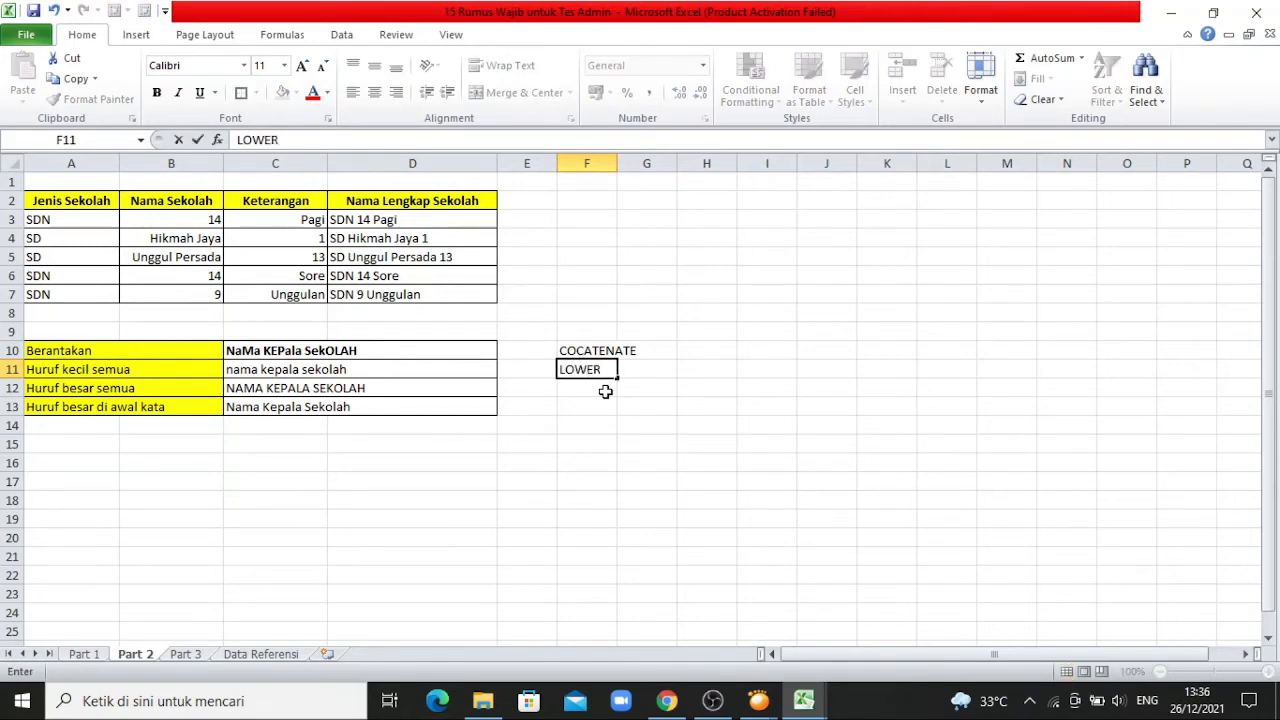
key(Return)
text(UPPER)
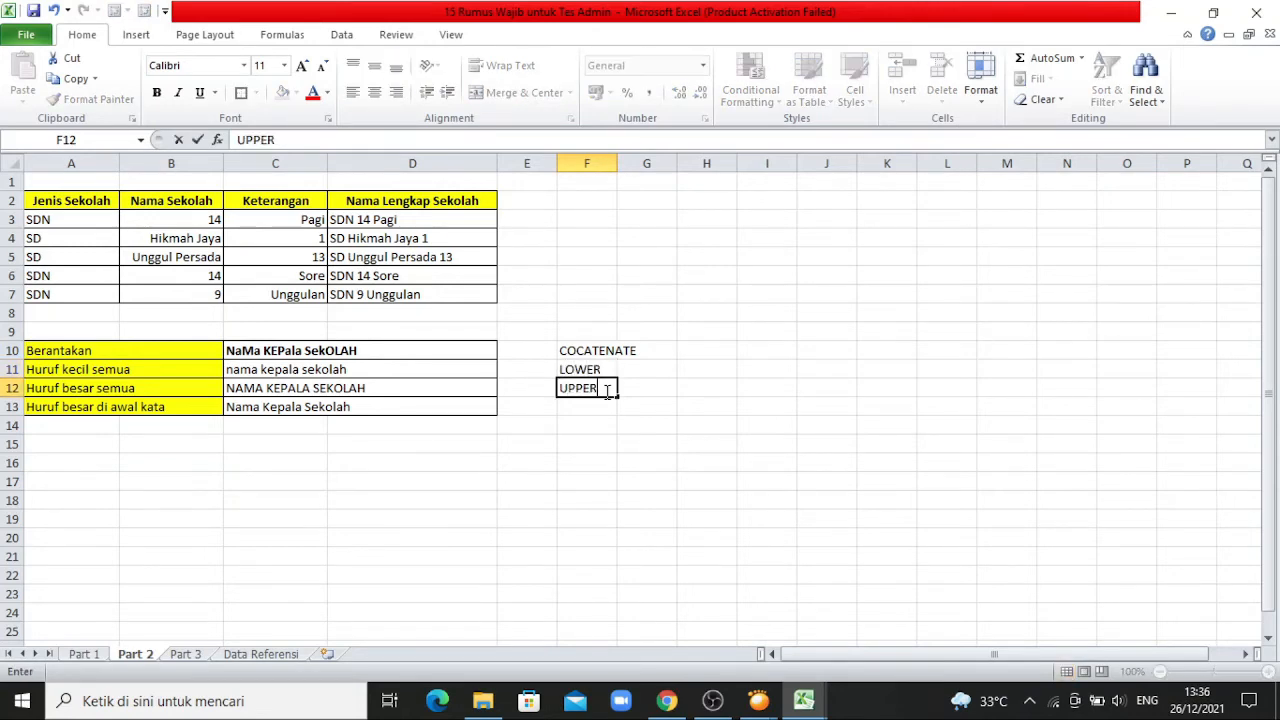
key(Return)
text(PROPER)
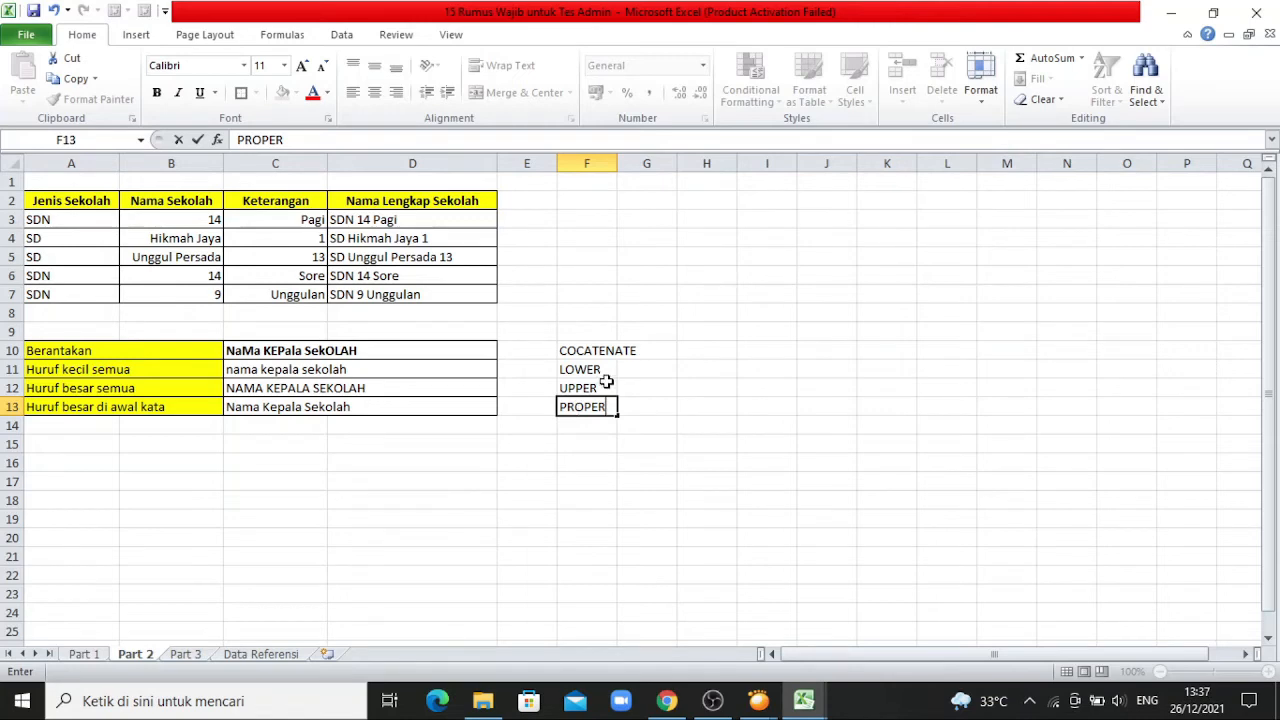
click(569, 460)
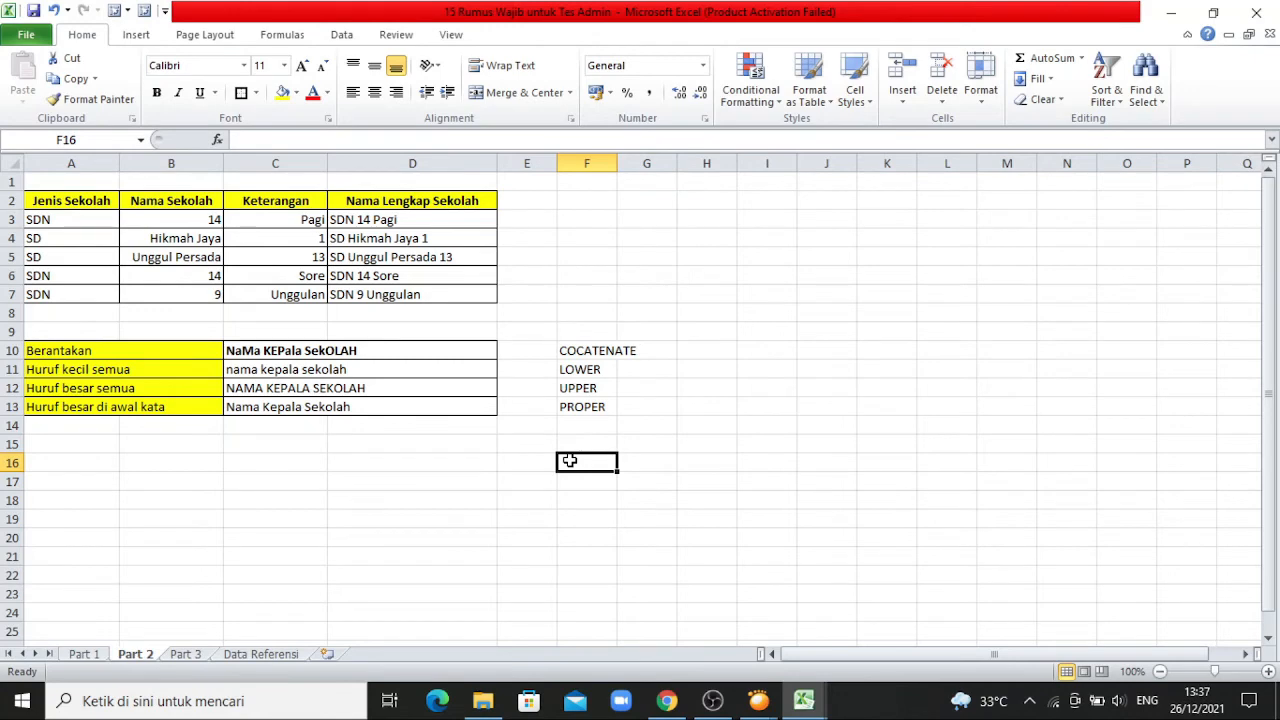
On the Part 3 sheet, enter the labels vlookup in A15 and hlookup in A16.
click(186, 654)
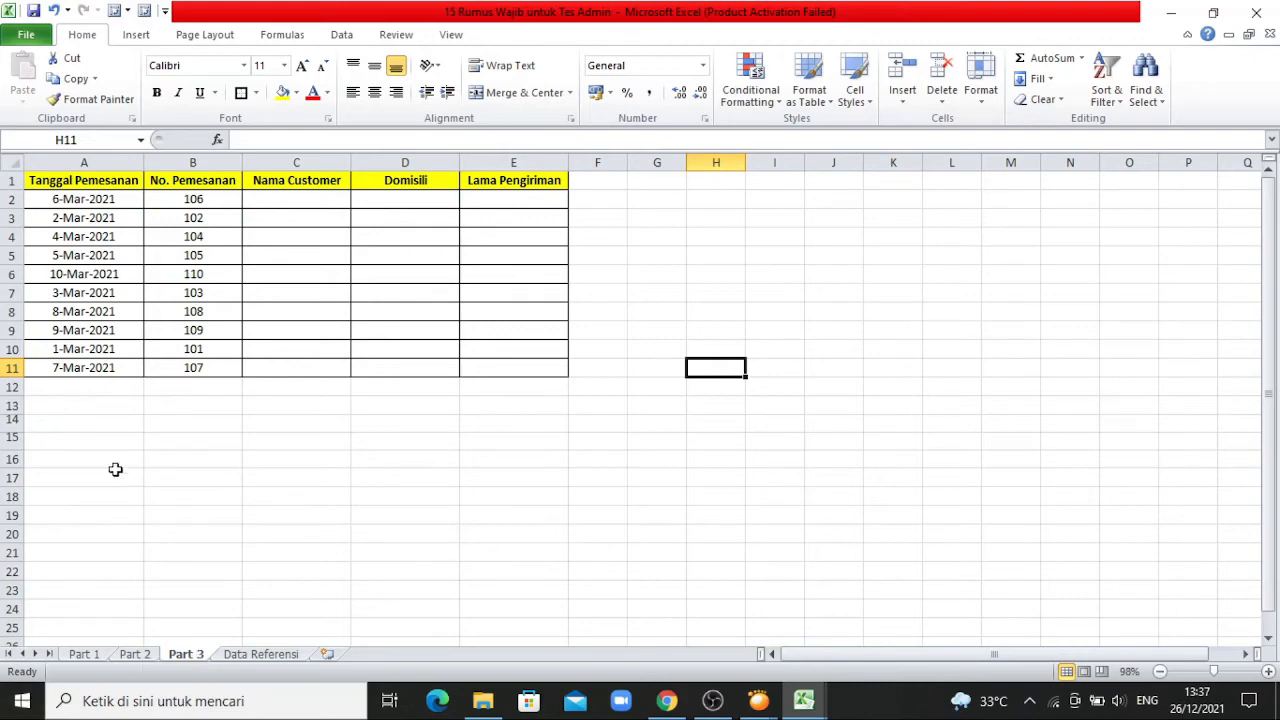
click(89, 439)
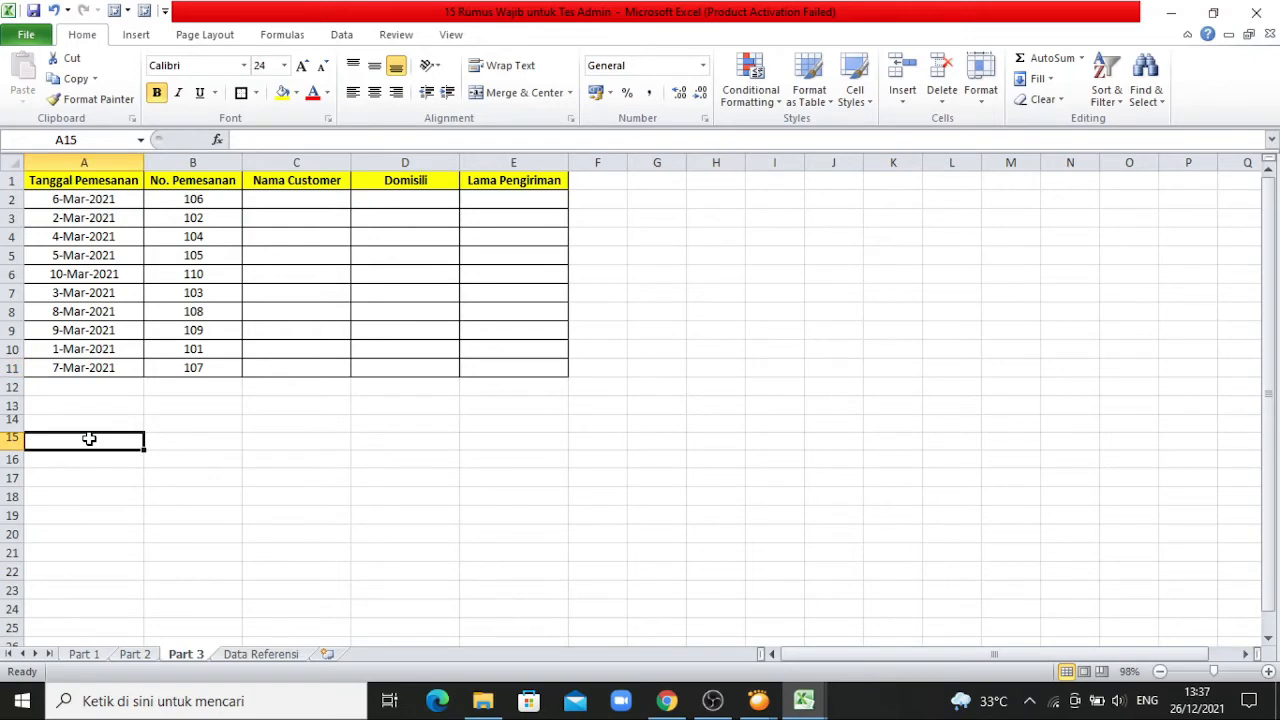
text(v)
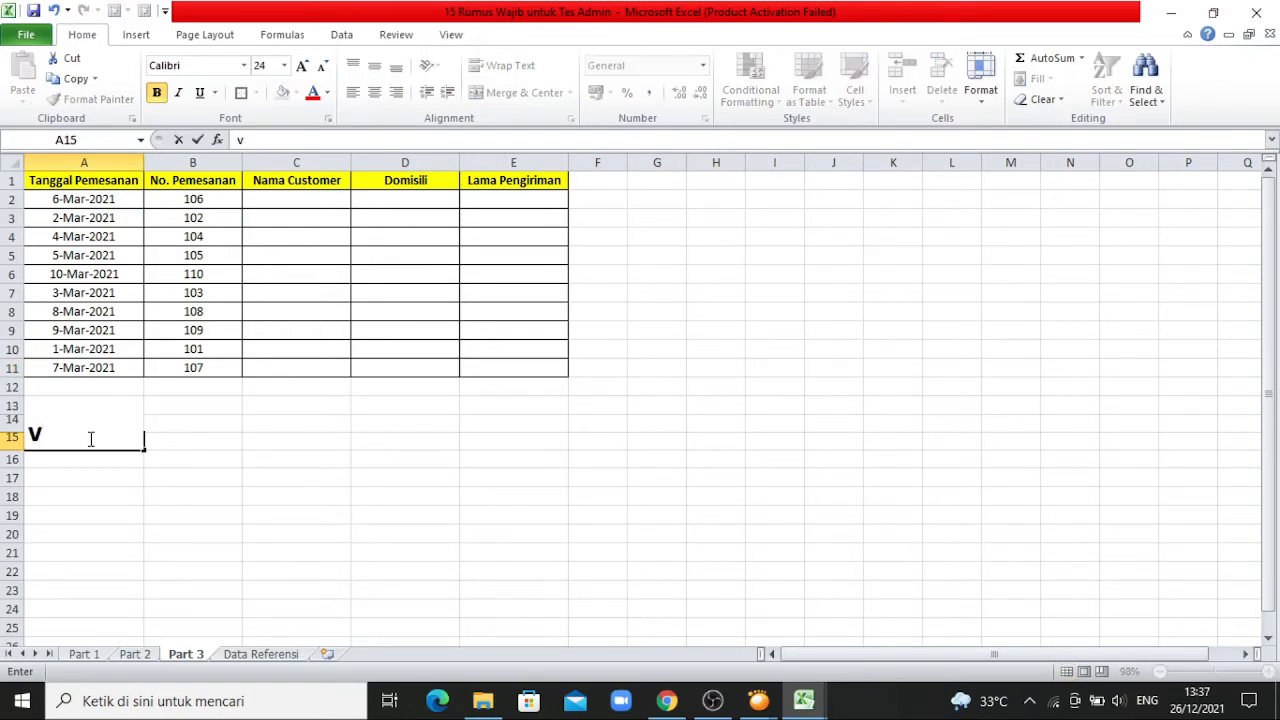
text(lookup)
key(Escape)
key(Down)
text(hlookup)
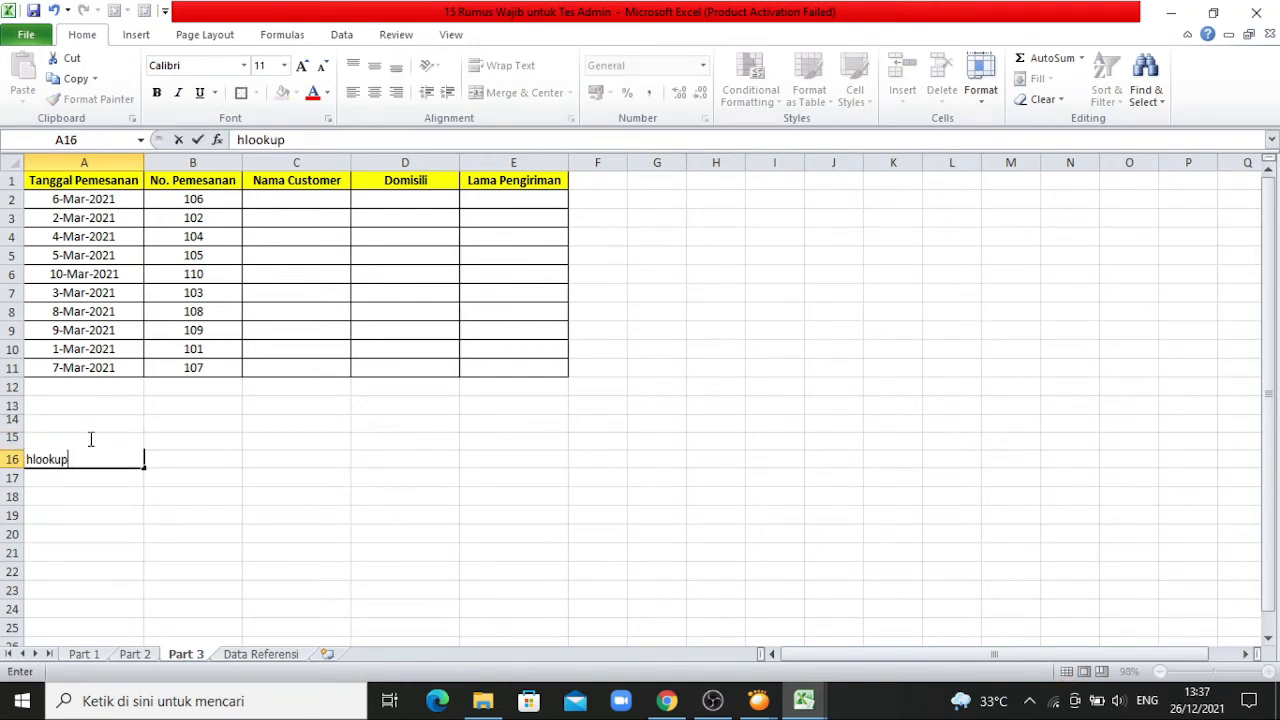
click(205, 478)
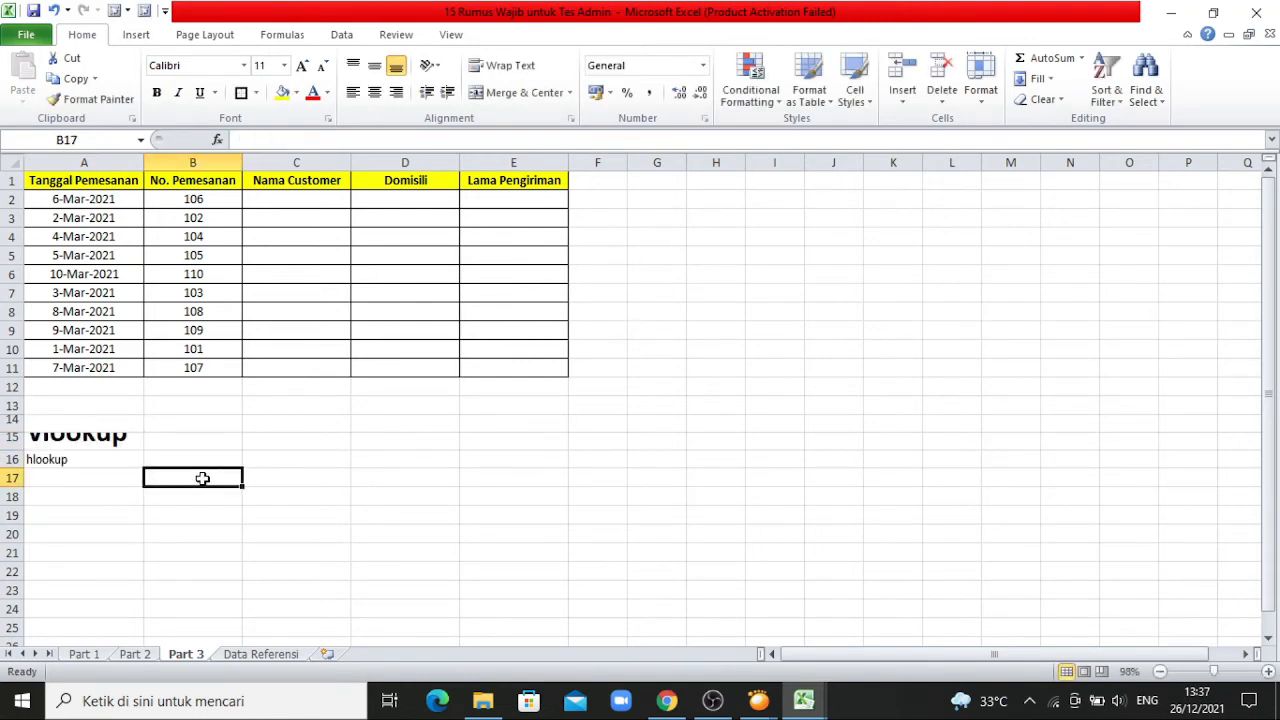
Set the font size of the labels in A15:A16 to 20 and heighten their rows to fit the text.
drag(90, 437, 86, 458)
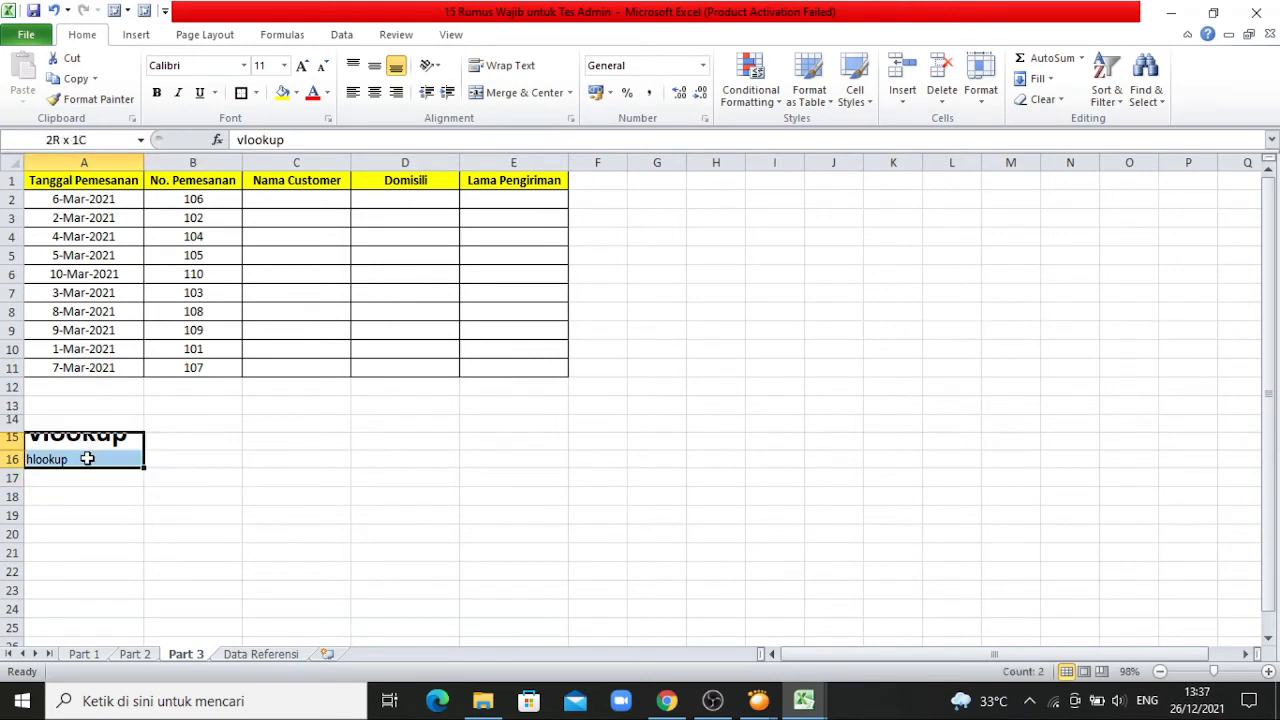
click(273, 66)
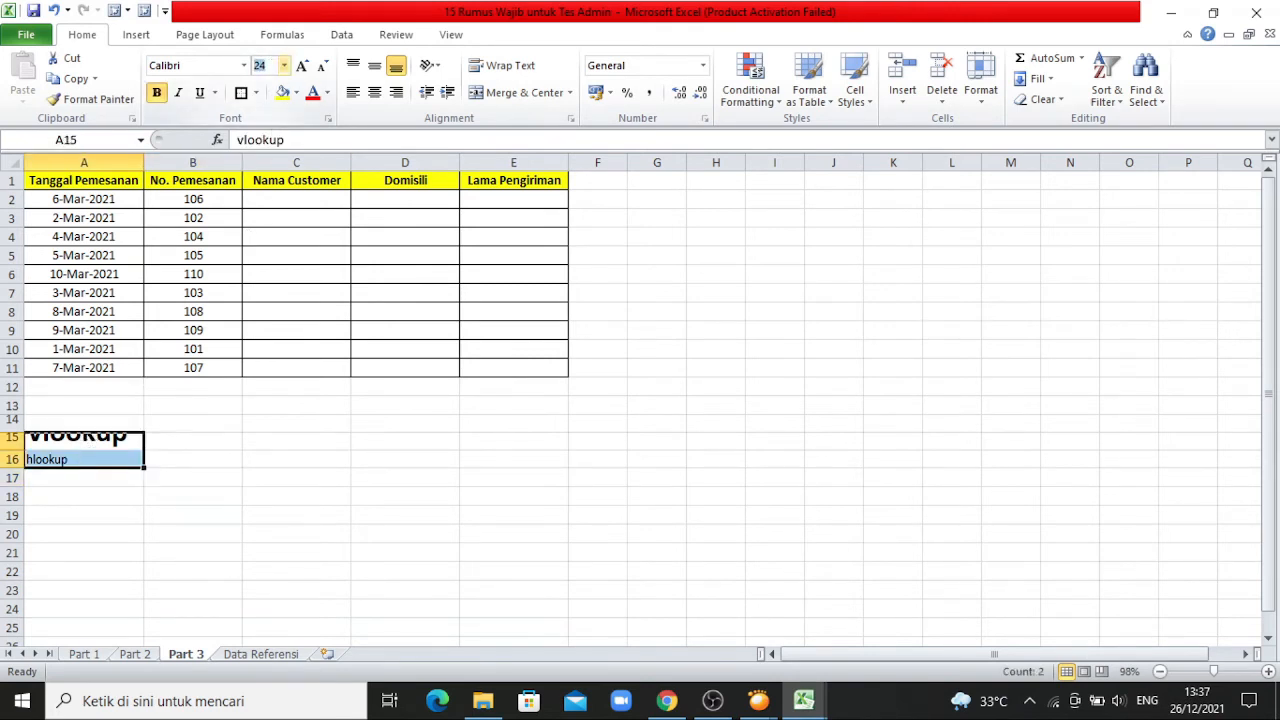
text(20)
key(Return)
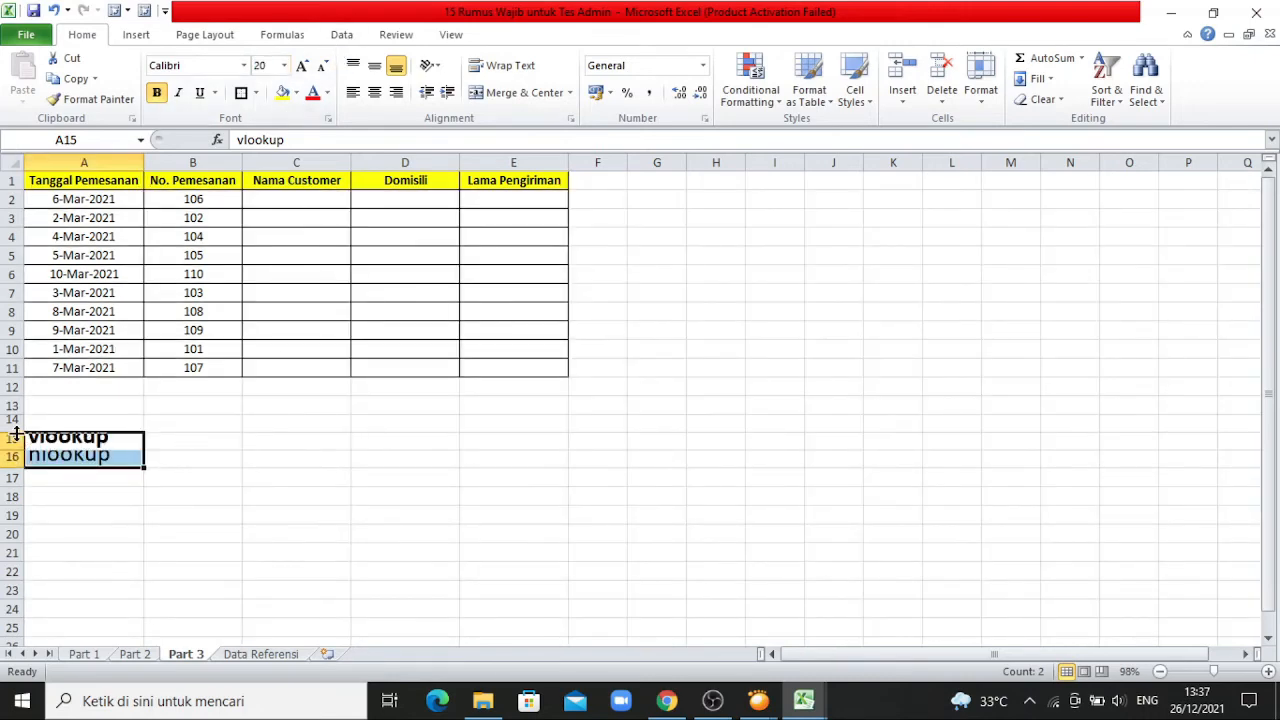
drag(17, 430, 19, 490)
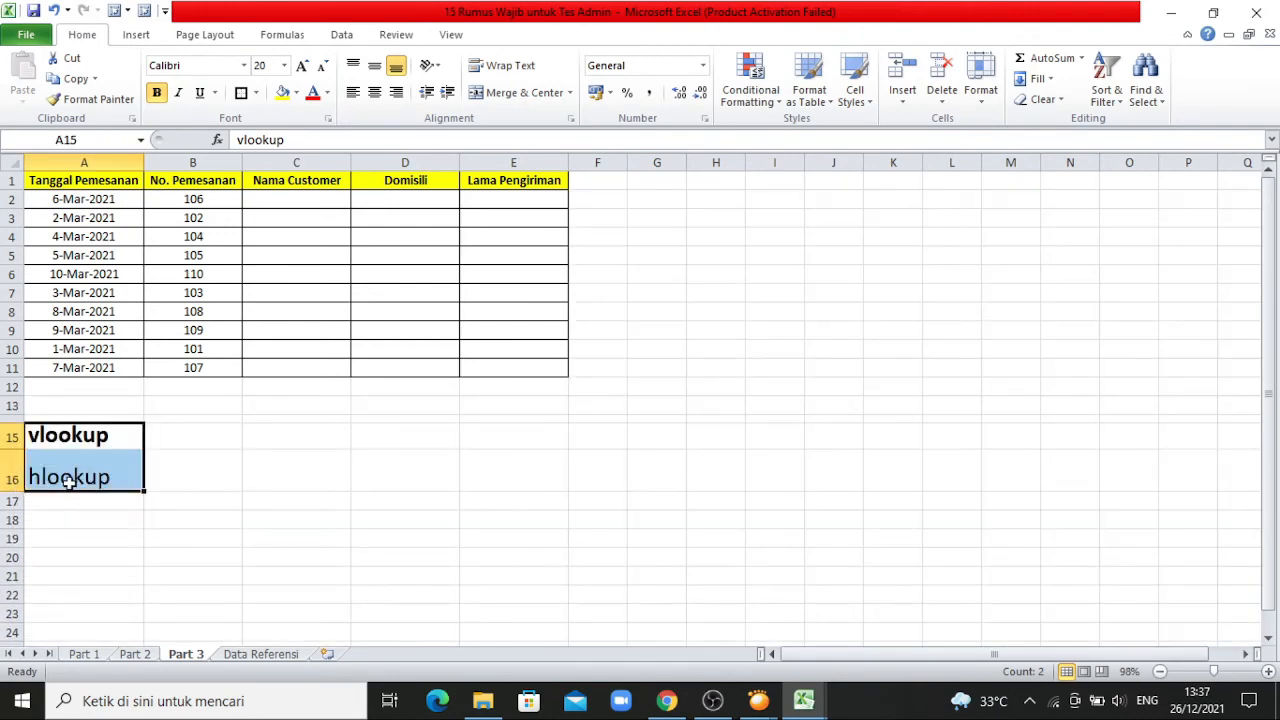
click(211, 474)
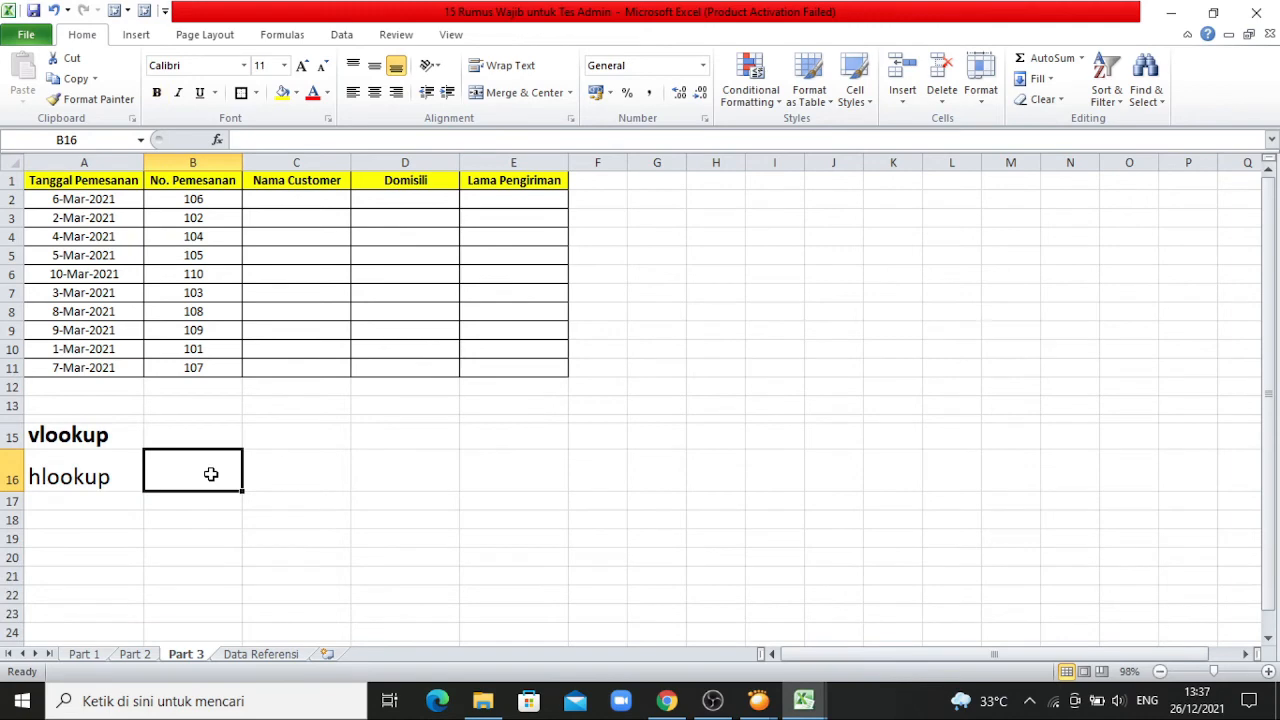
Compare the empty columns of the Part 3 order table with the customer and delivery tables on the Data Referensi sheet.
click(439, 348)
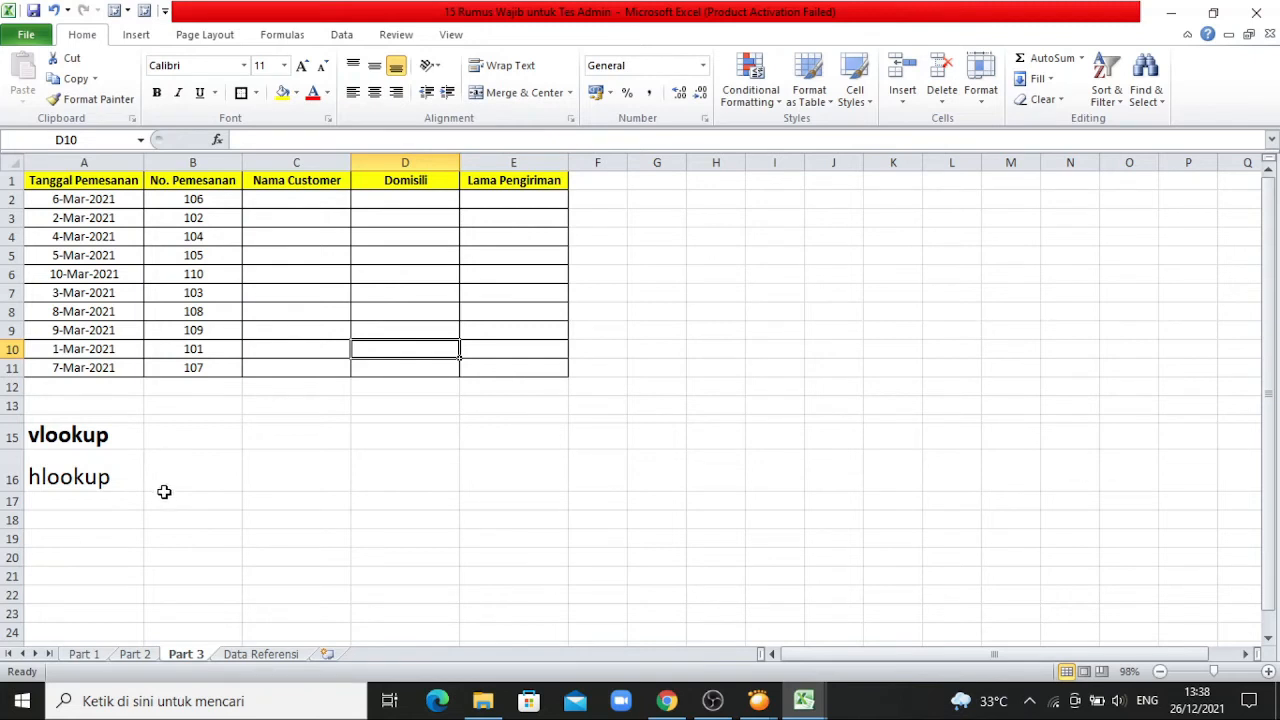
click(262, 654)
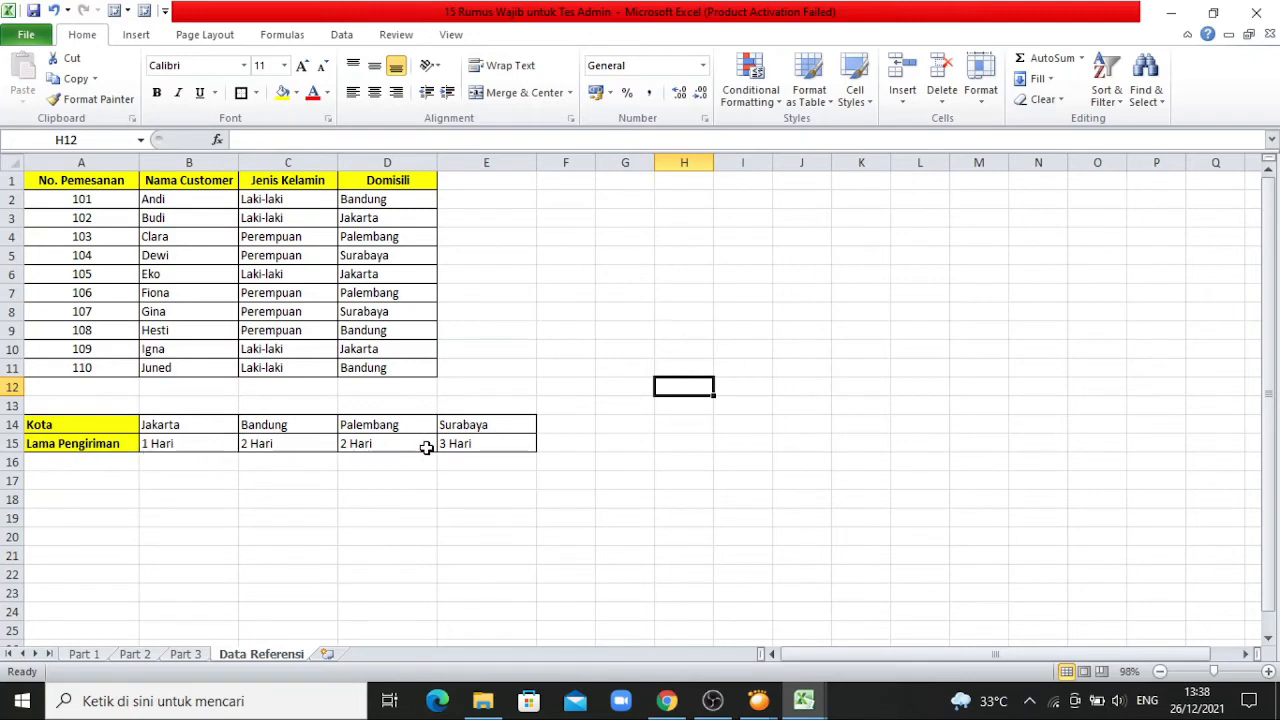
click(185, 654)
click(338, 522)
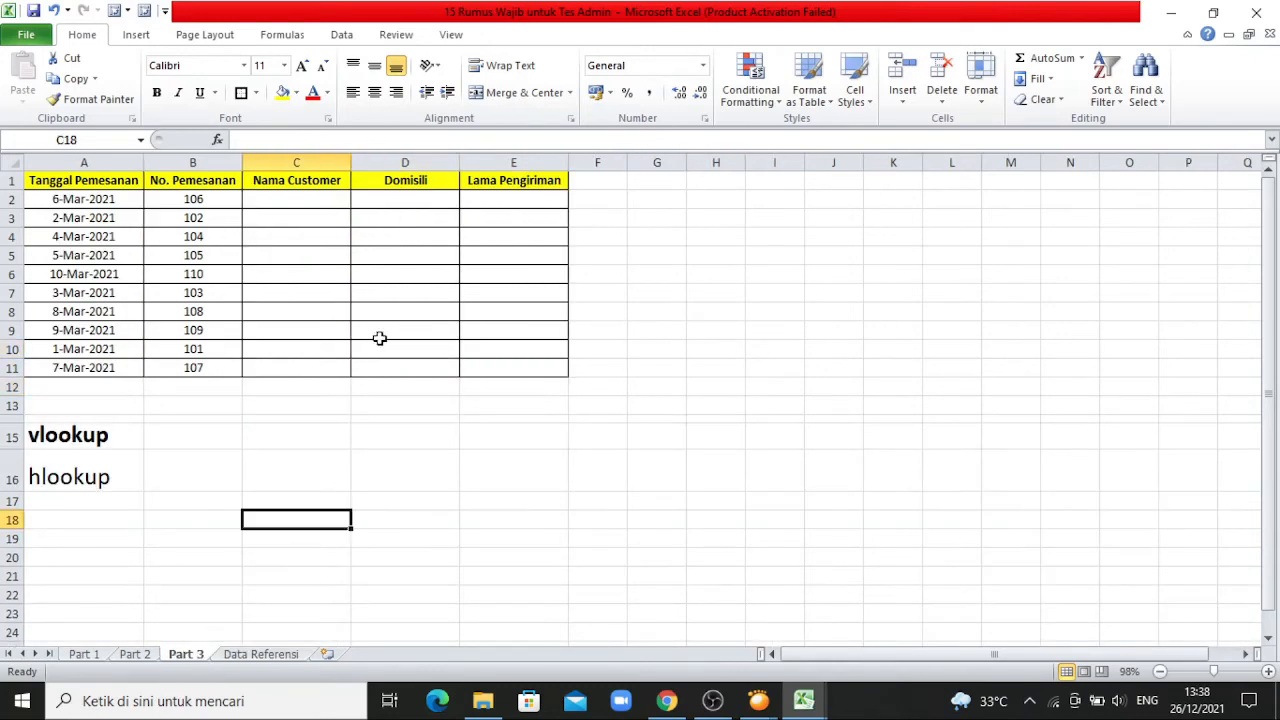
click(309, 200)
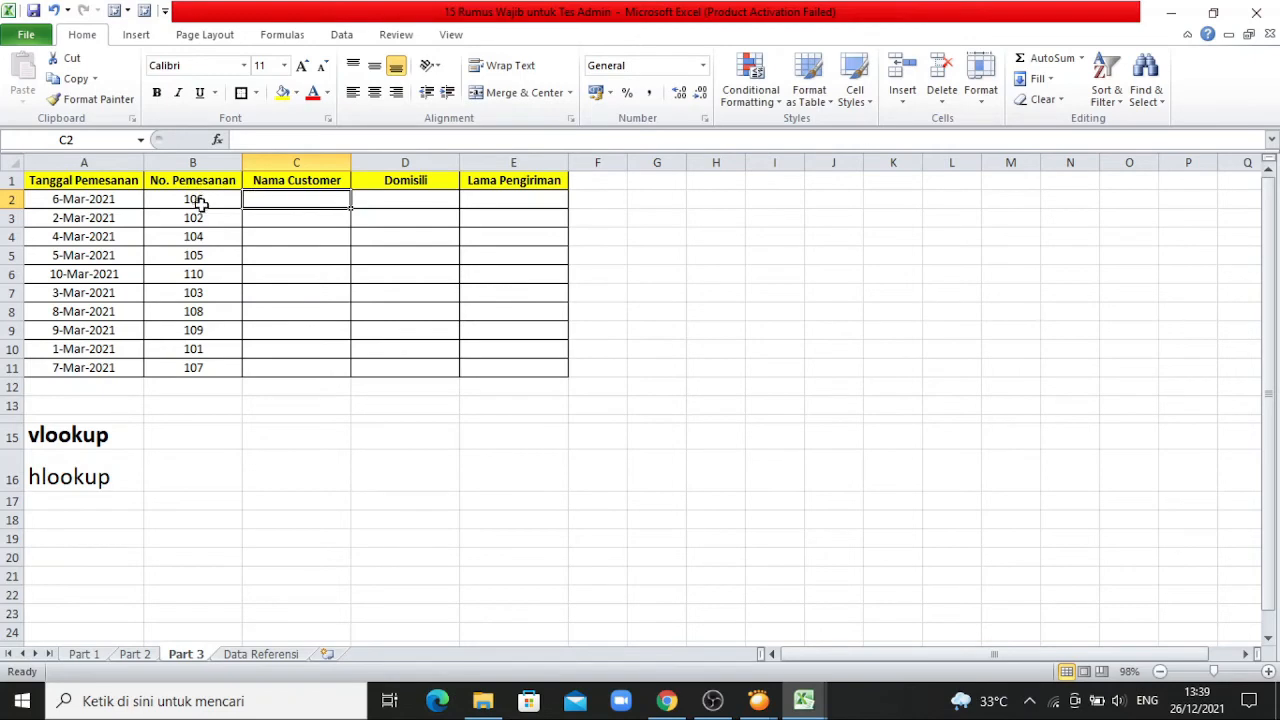
click(259, 656)
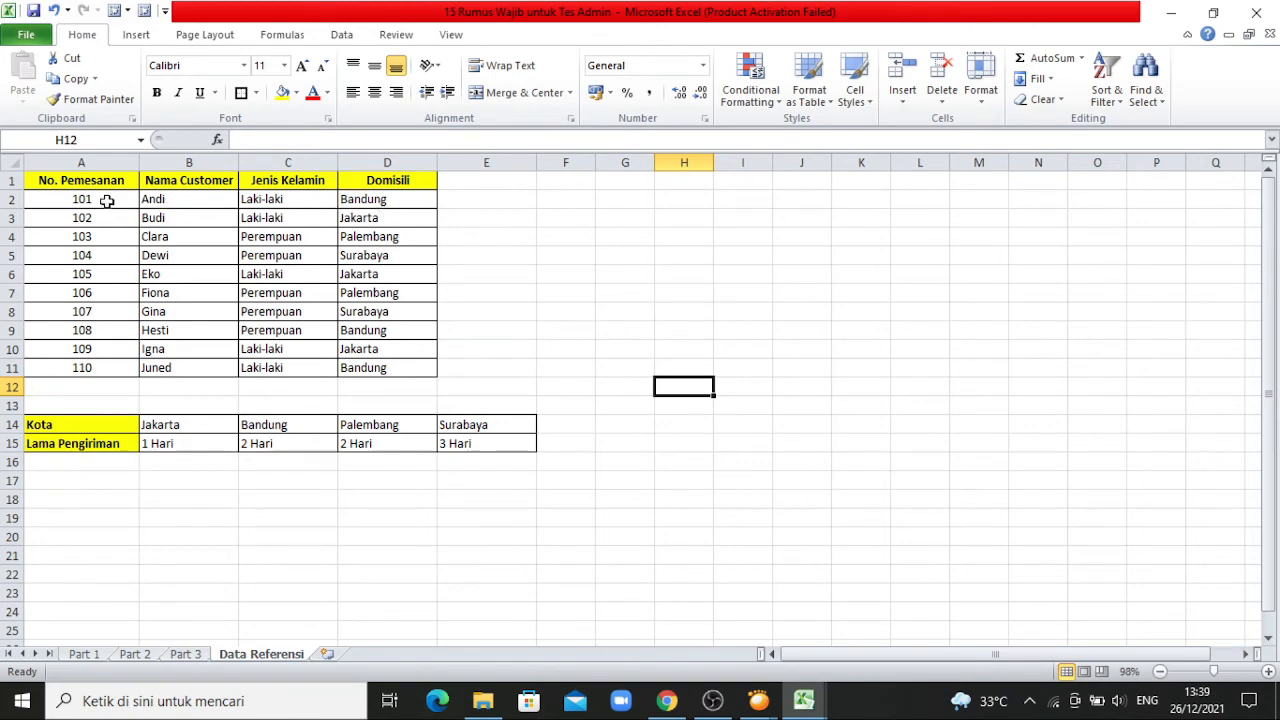
click(186, 654)
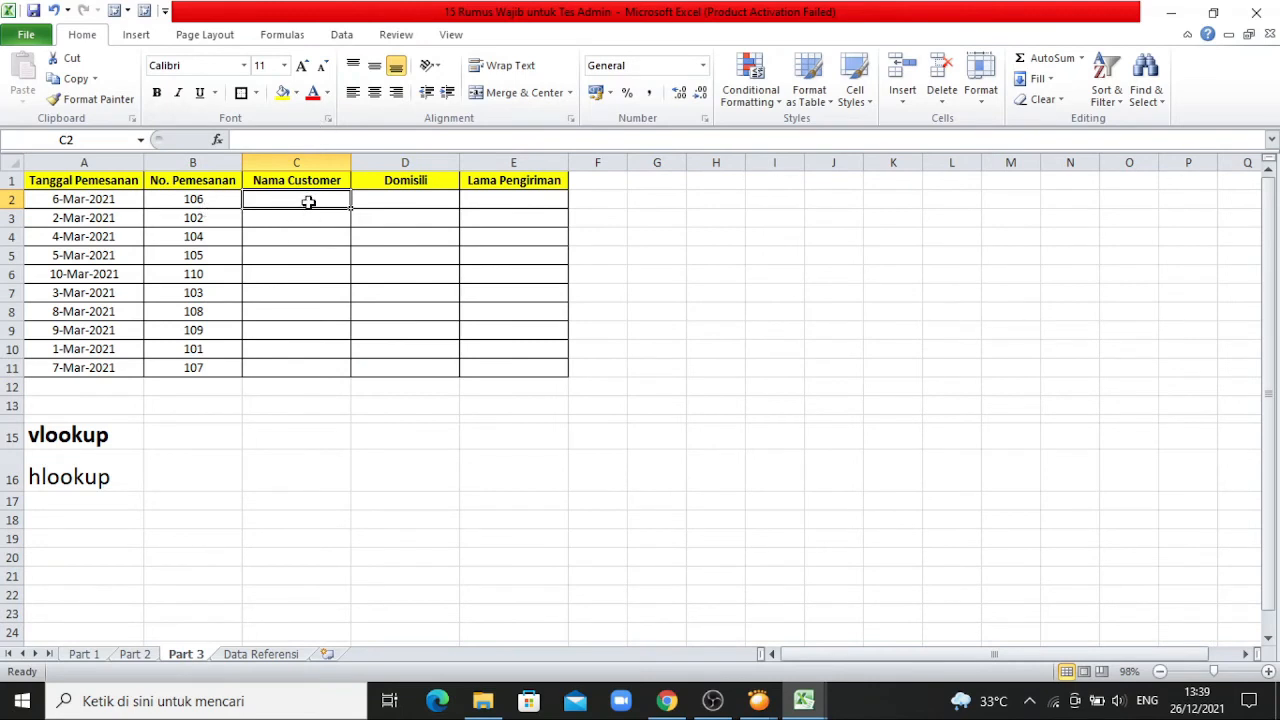
Begin a VLOOKUP formula in C2 of Part 3 with B2 as lookup value and 'Data Referensi'!$A$1:$D$11 as the absolute table range.
text(=)
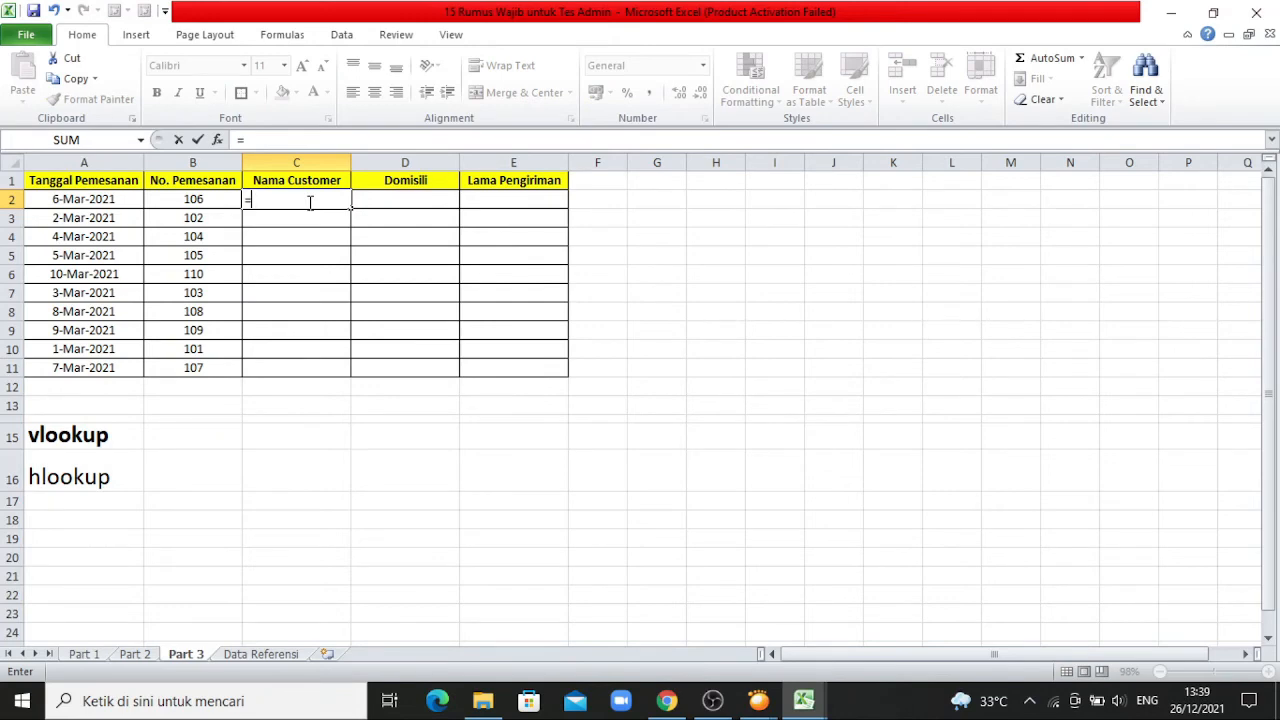
text(V)
key(BackSpace)
text(VLOOKUP)
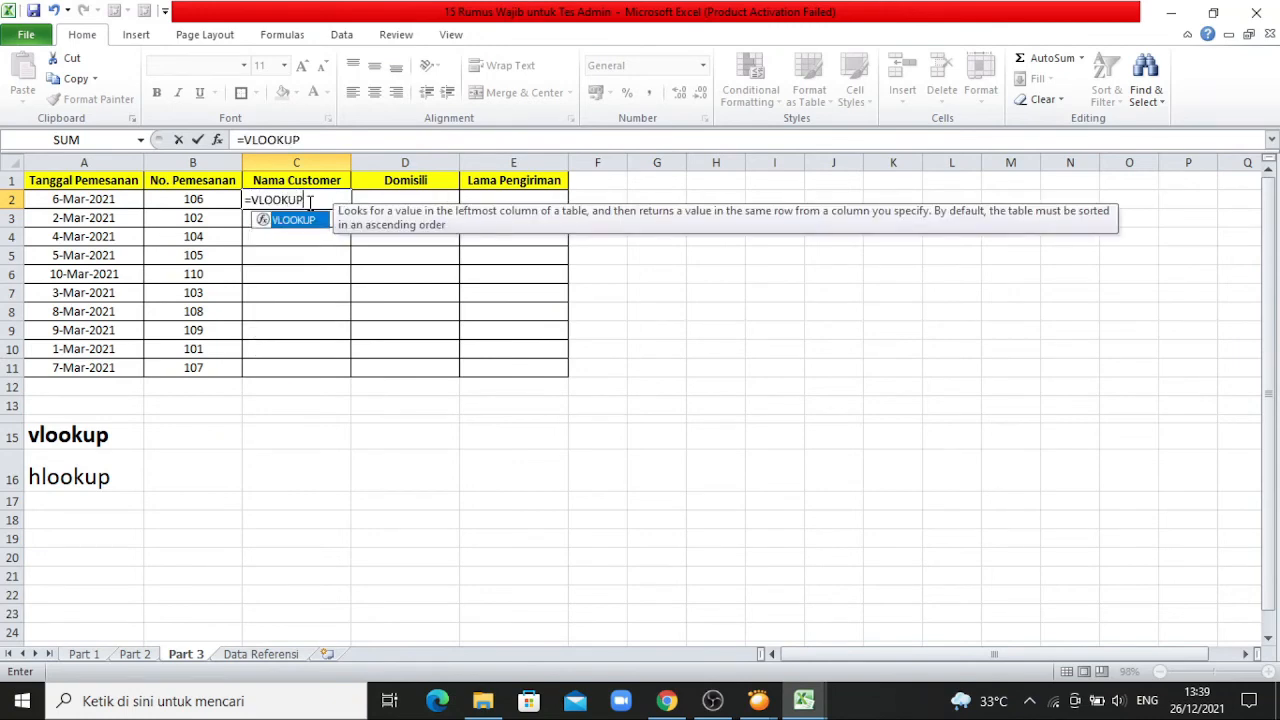
text(()
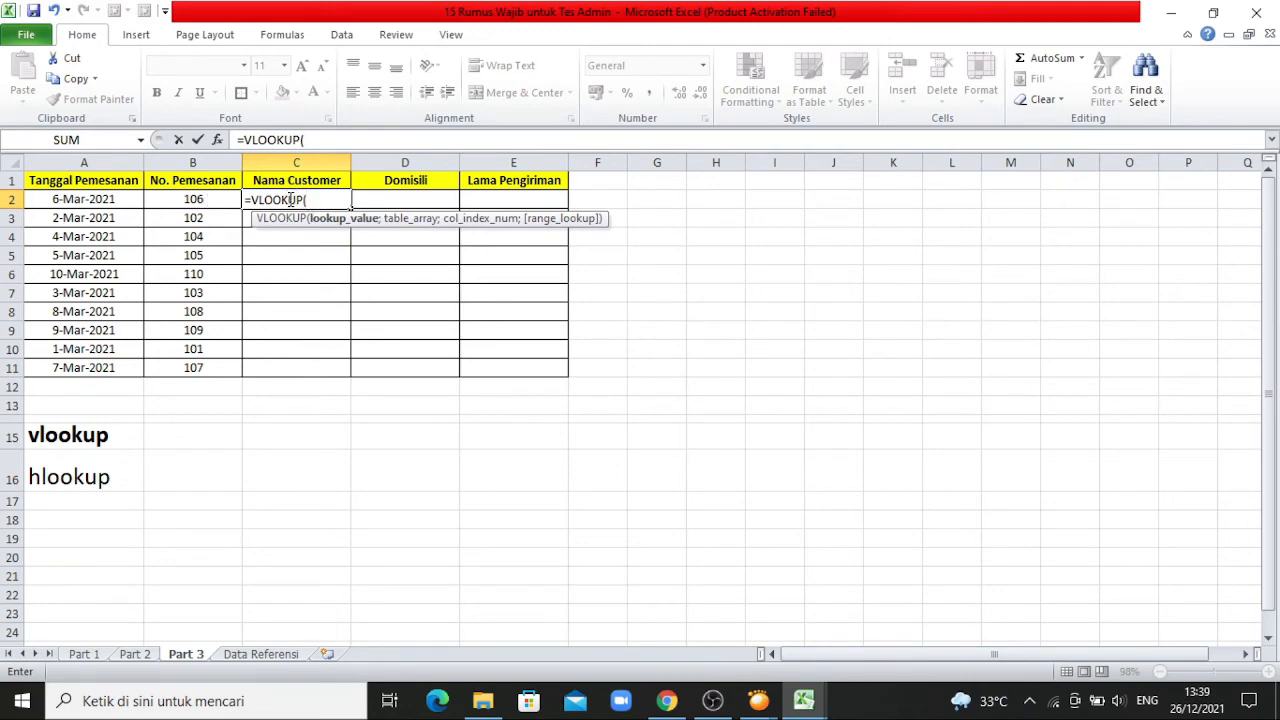
click(219, 199)
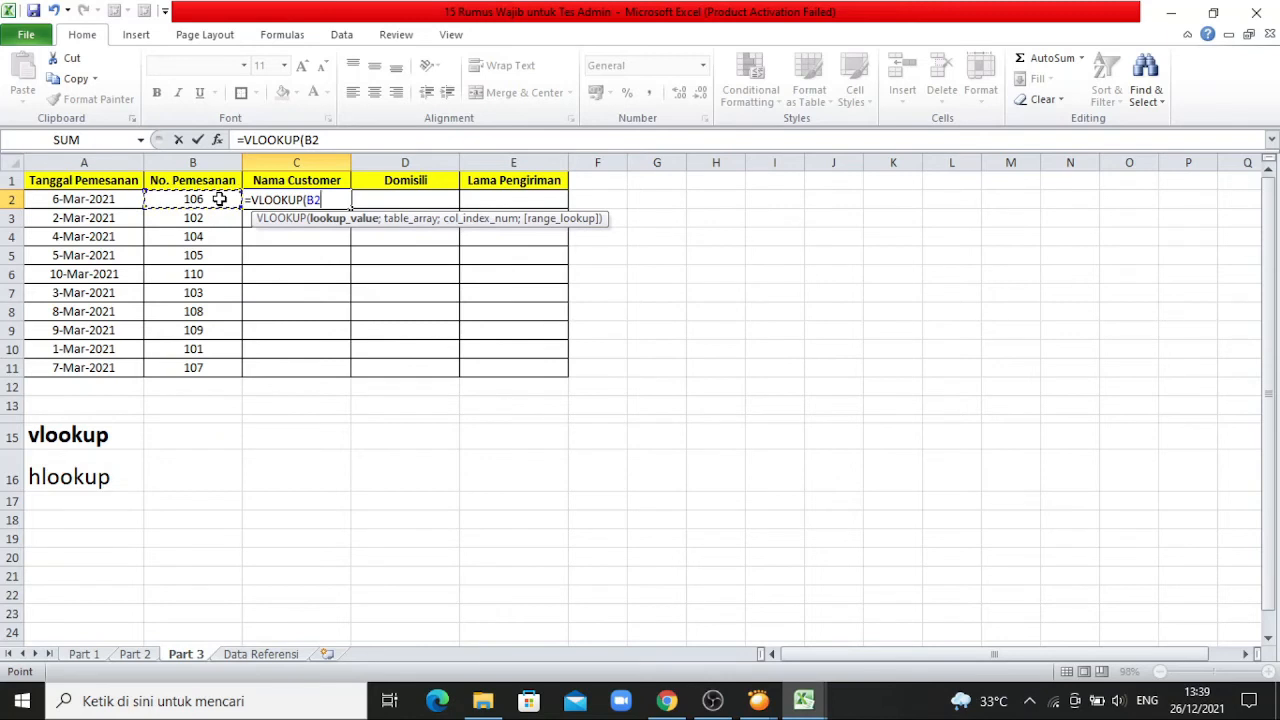
text(;)
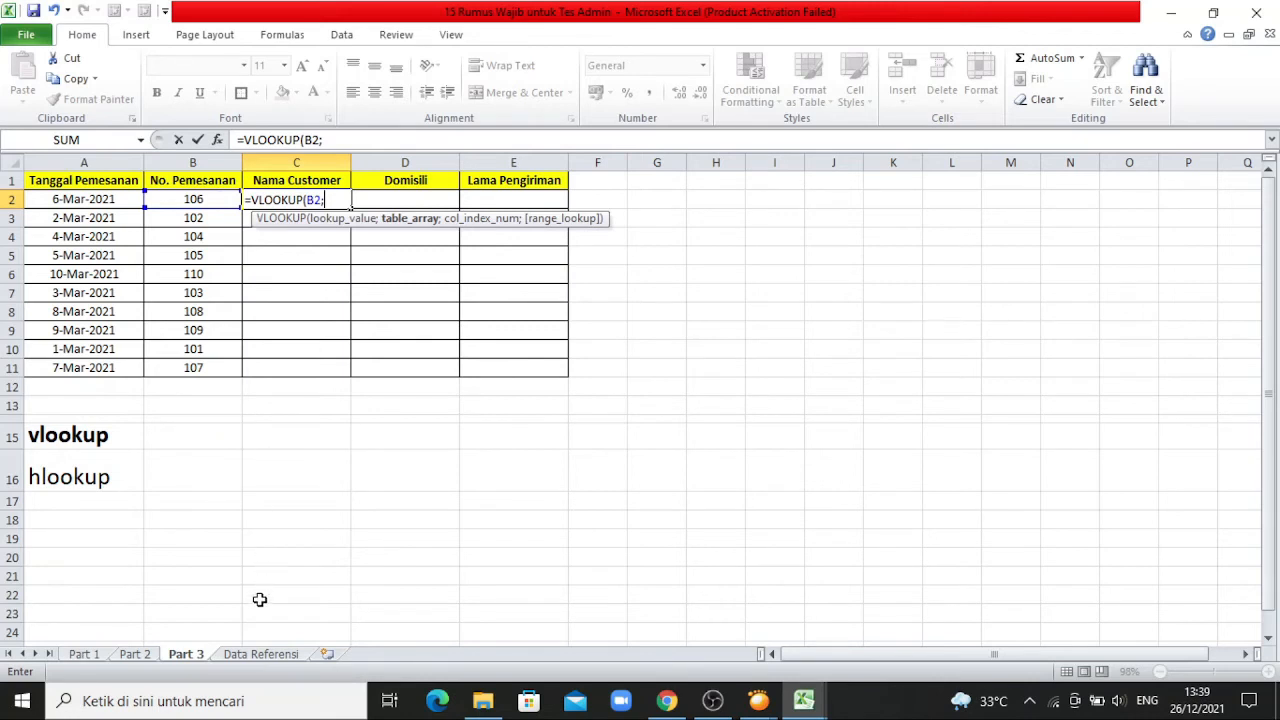
click(256, 654)
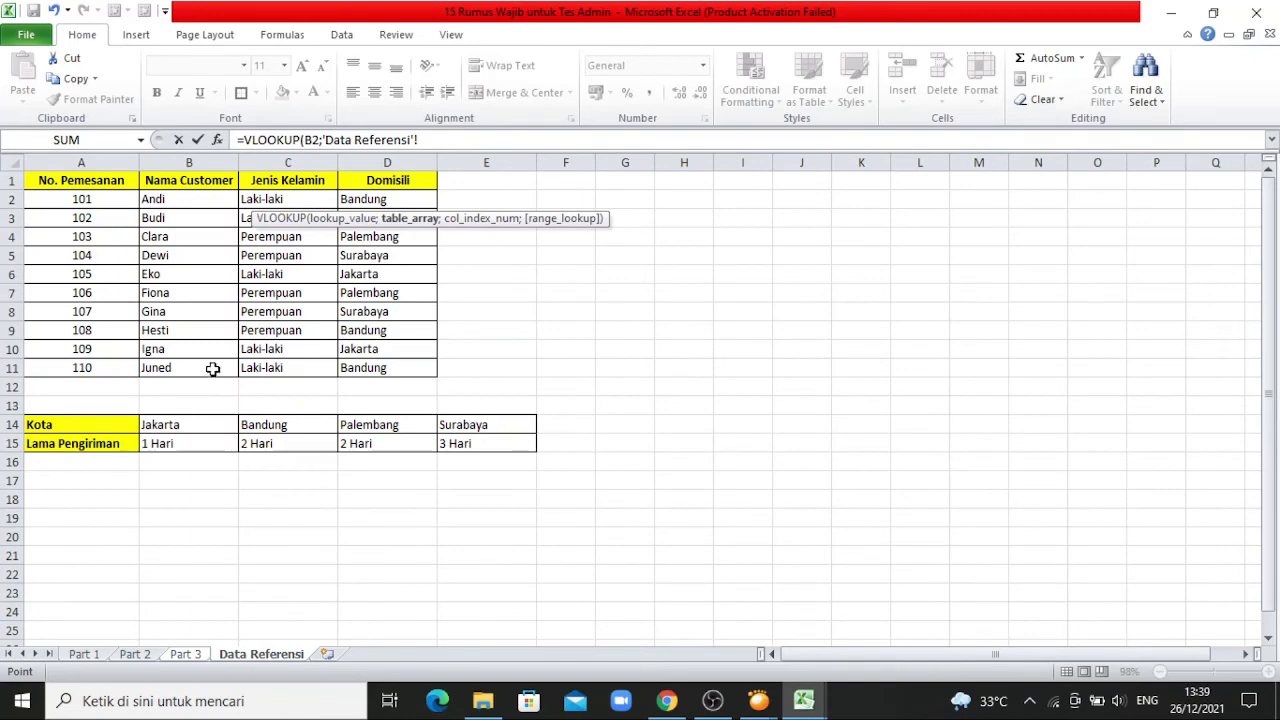
click(49, 181)
drag(81, 186, 399, 368)
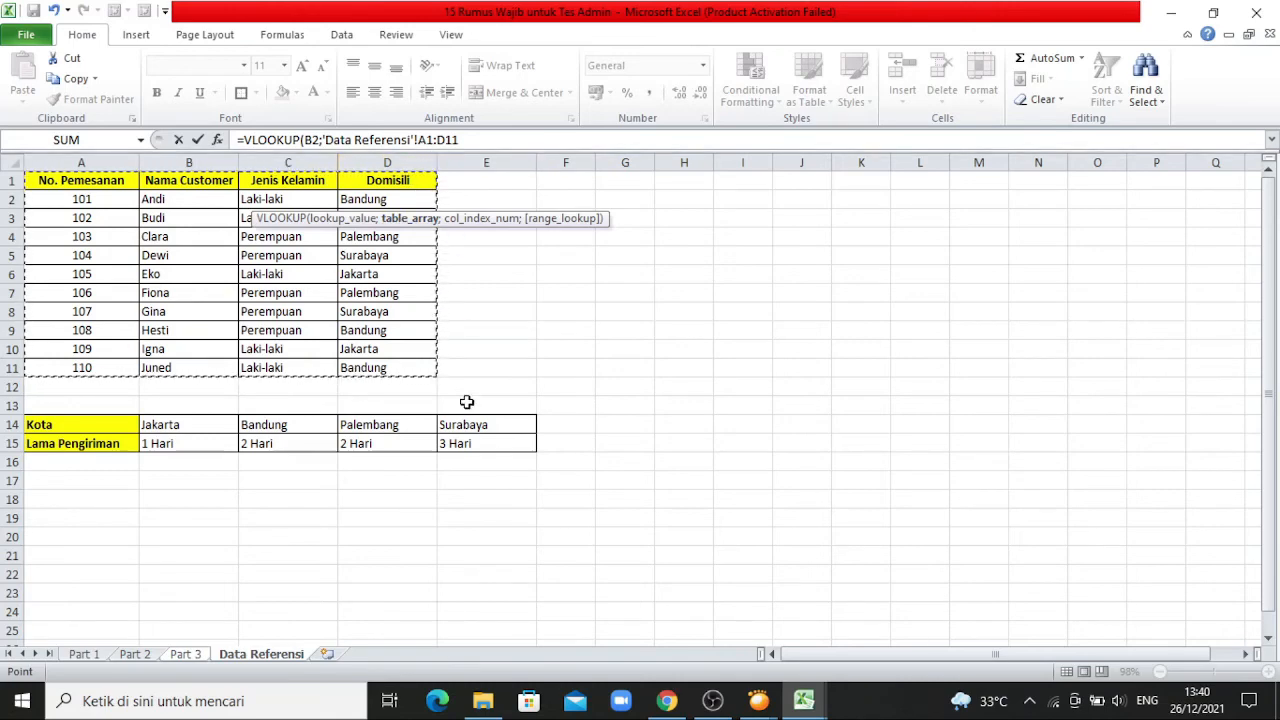
key(F4)
click(498, 140)
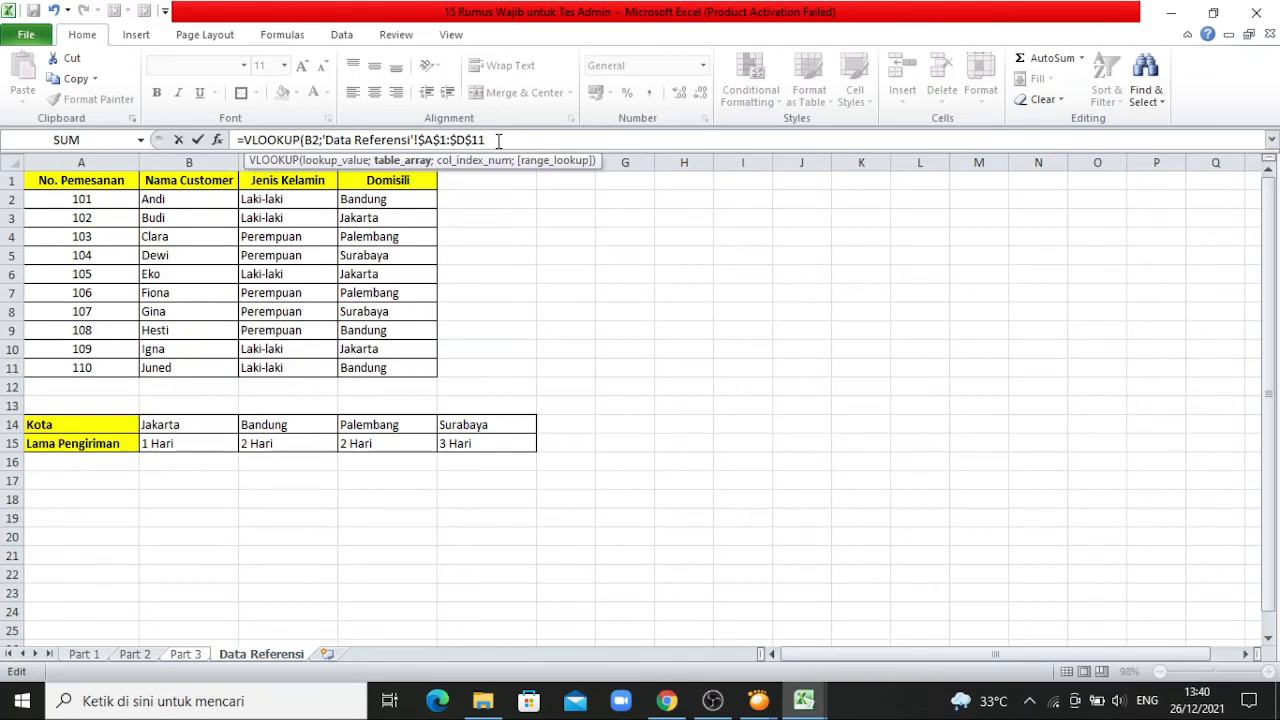
Complete the VLOOKUP formula in C2 with column index 2 and exact-match argument 0.
text(;)
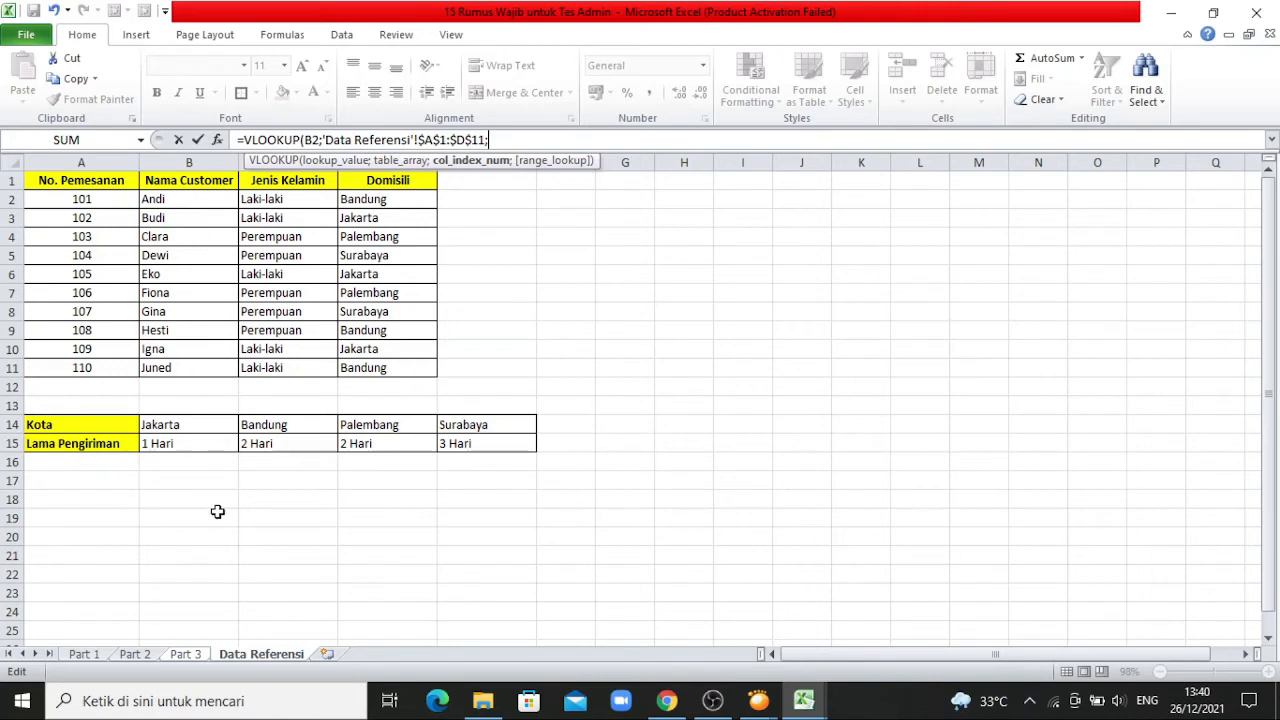
text(2;)
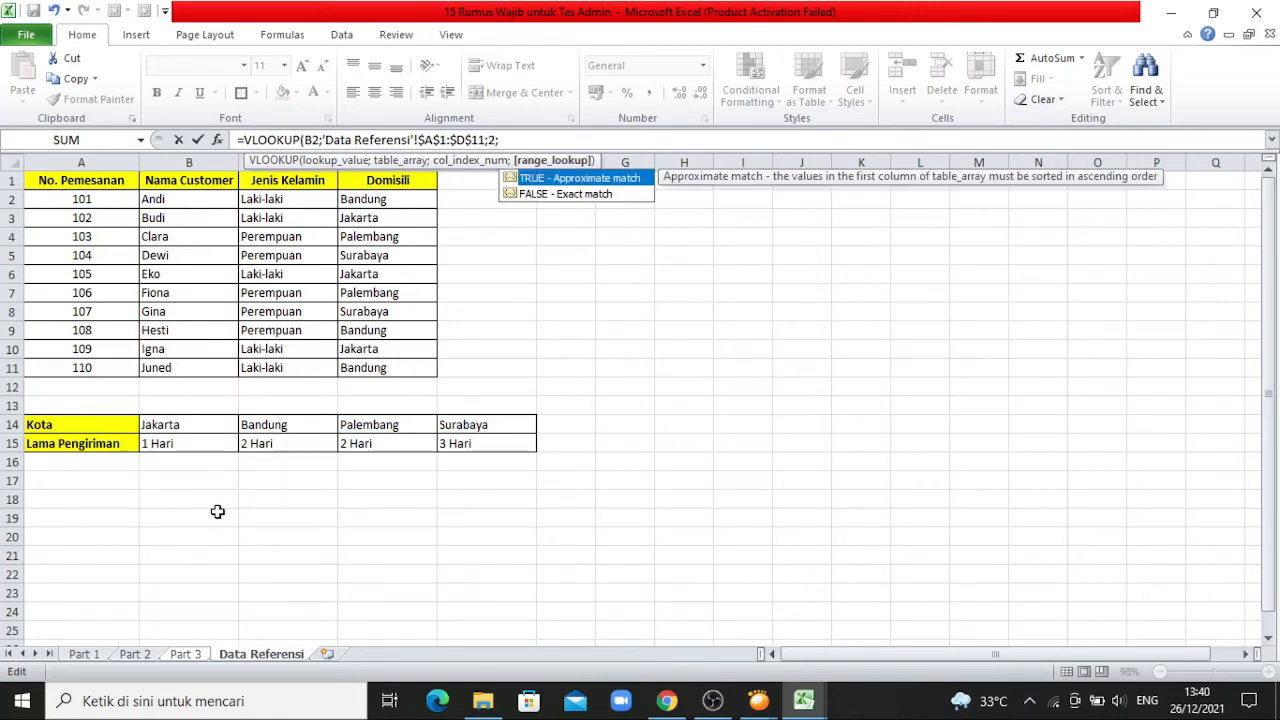
text(0)
key(BackSpace)
text(FALSE)
key(BackSpace)
key(BackSpace)
key(BackSpace)
key(BackSpace)
key(BackSpace)
text(0))
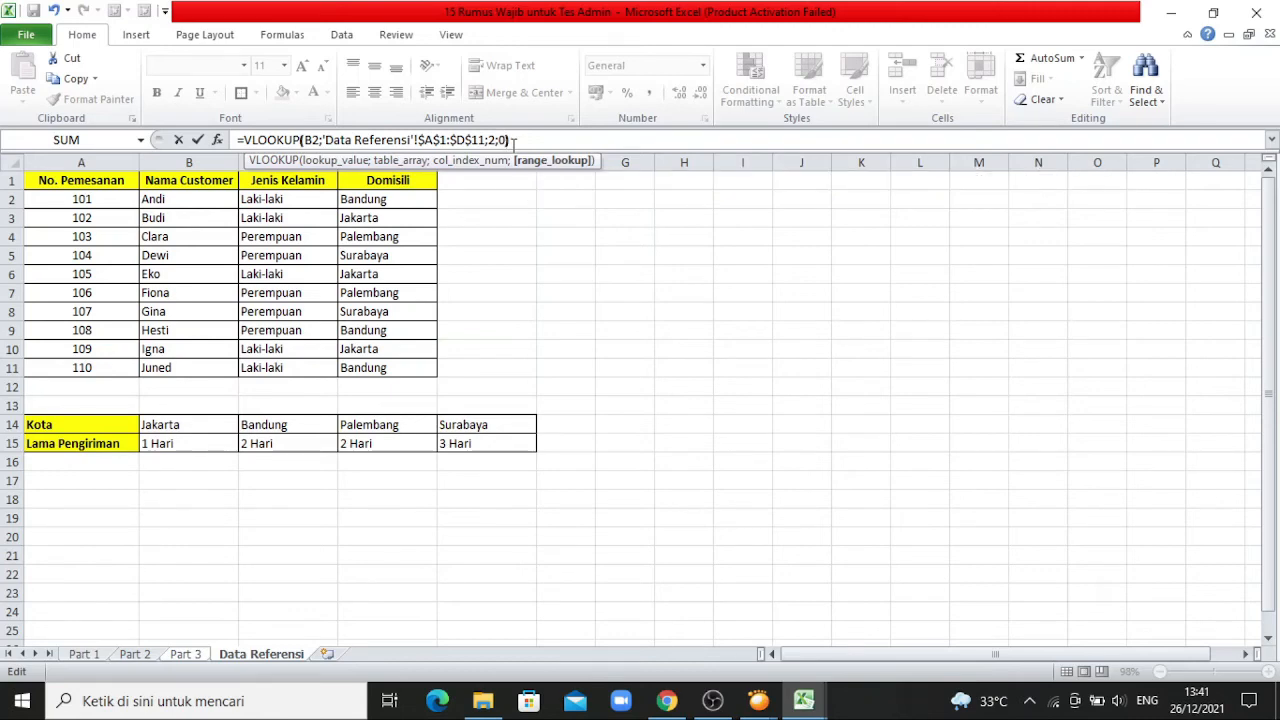
key(Return)
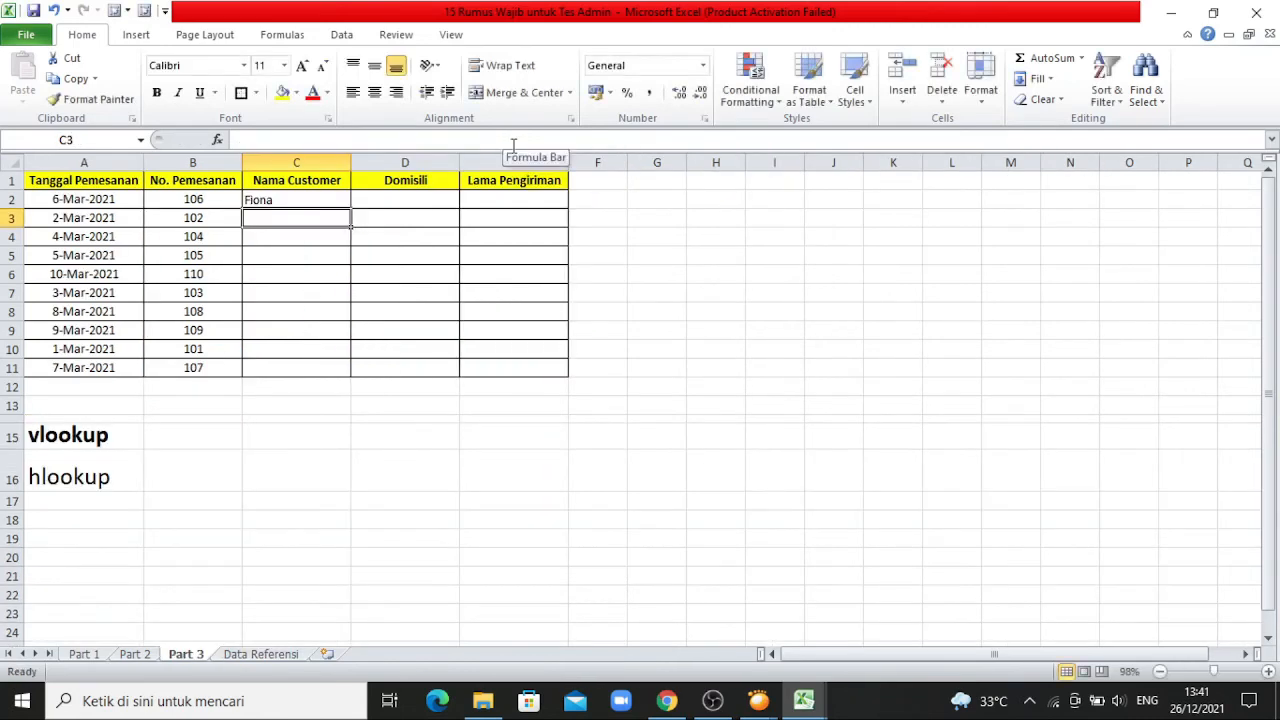
Copy the VLOOKUP formula in C2 down through C11 to fill the Nama Customer column.
click(293, 199)
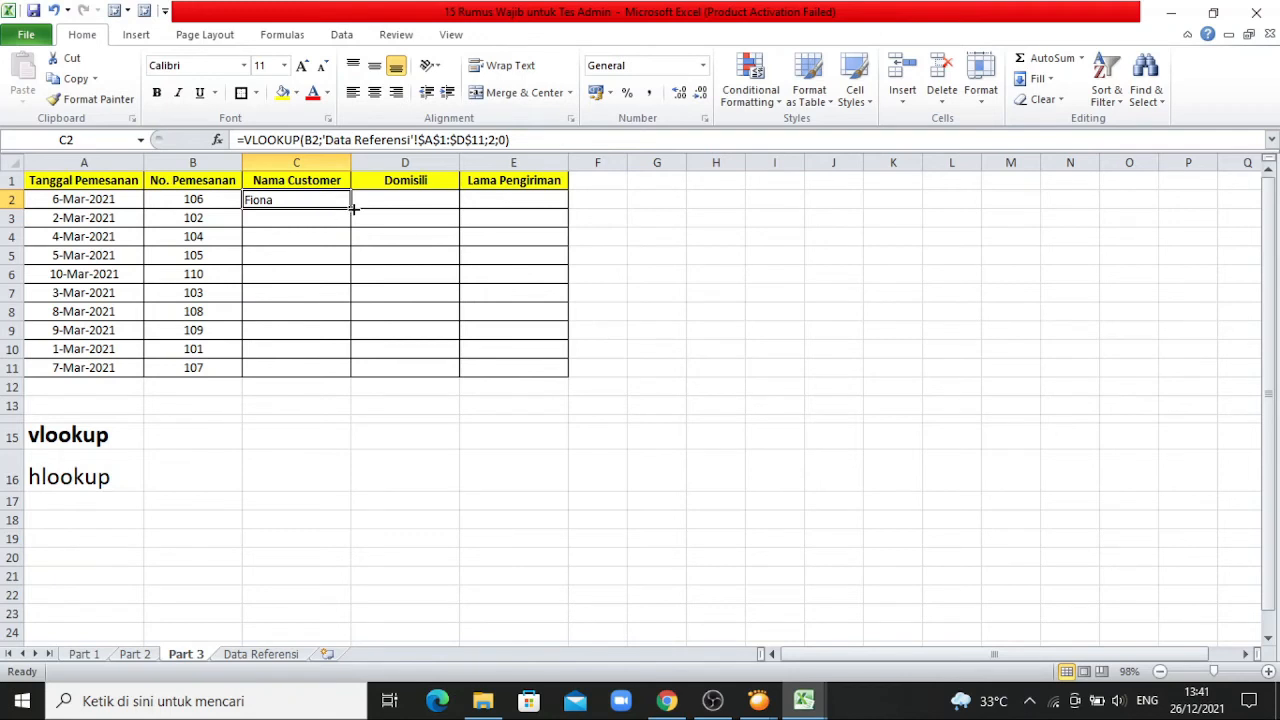
drag(350, 206, 341, 373)
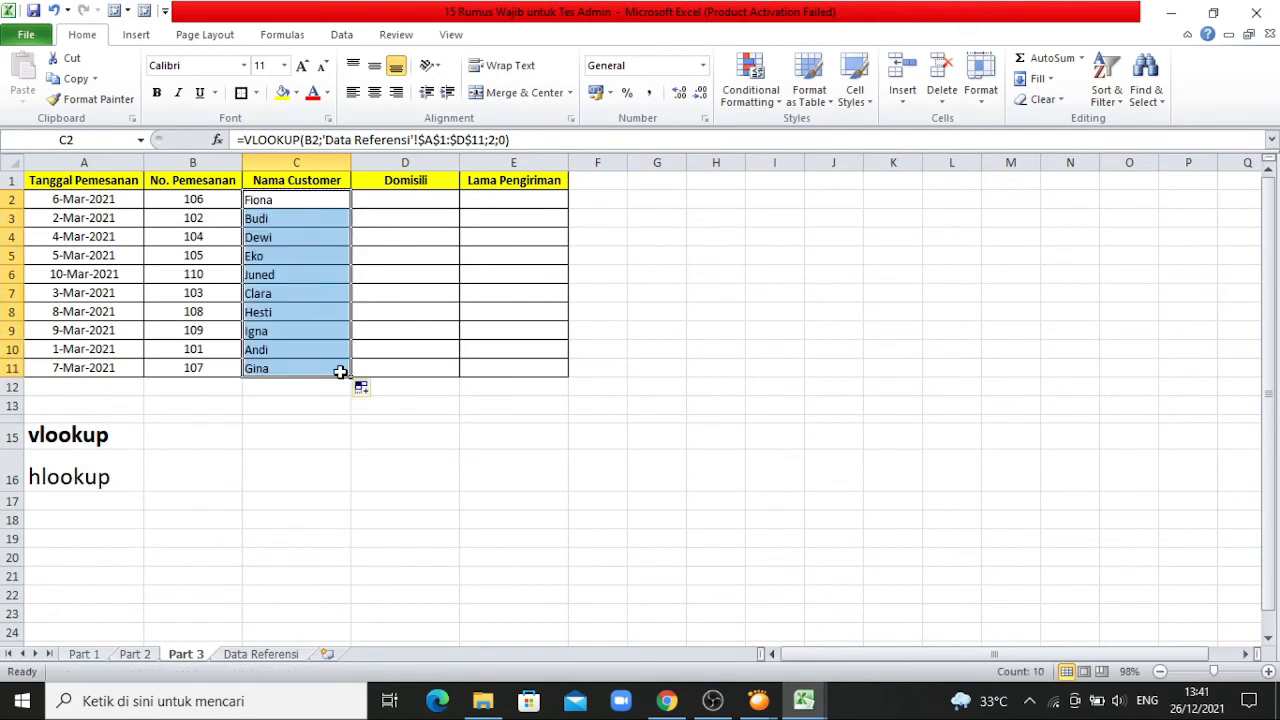
click(477, 443)
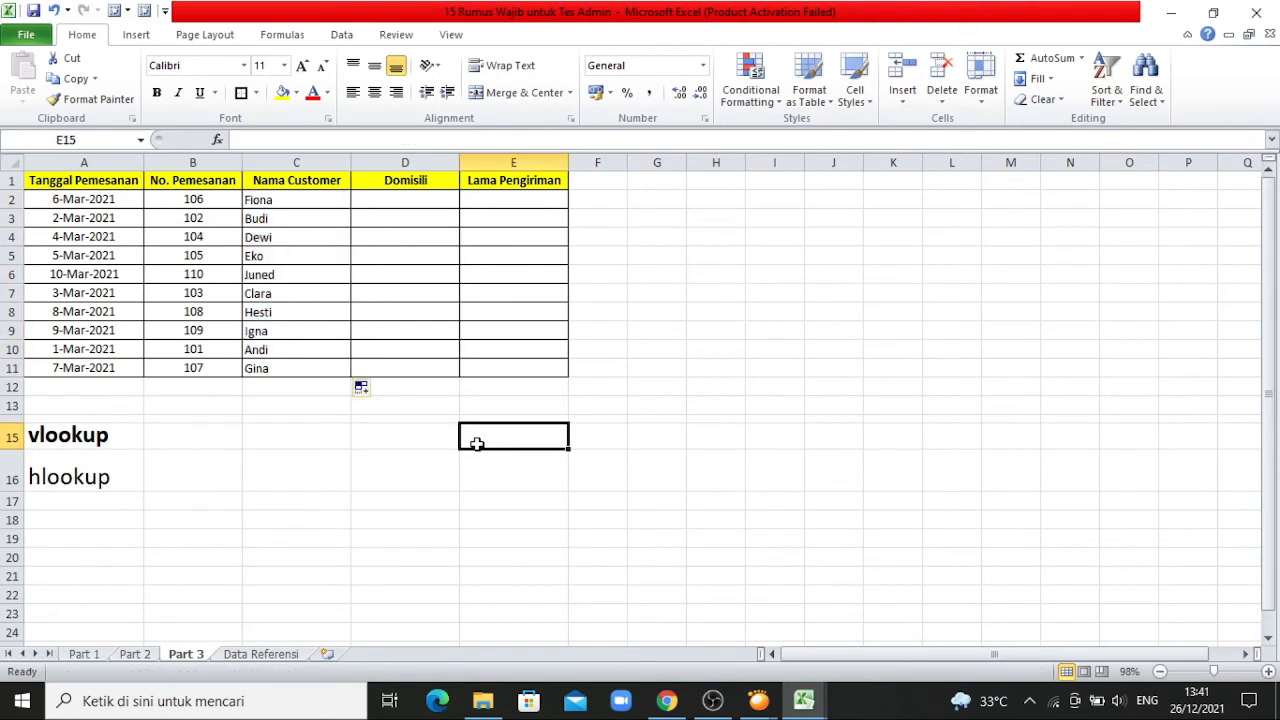
Check the customer name filled in for order number 102 against the customer table on the Data Referensi sheet.
click(279, 240)
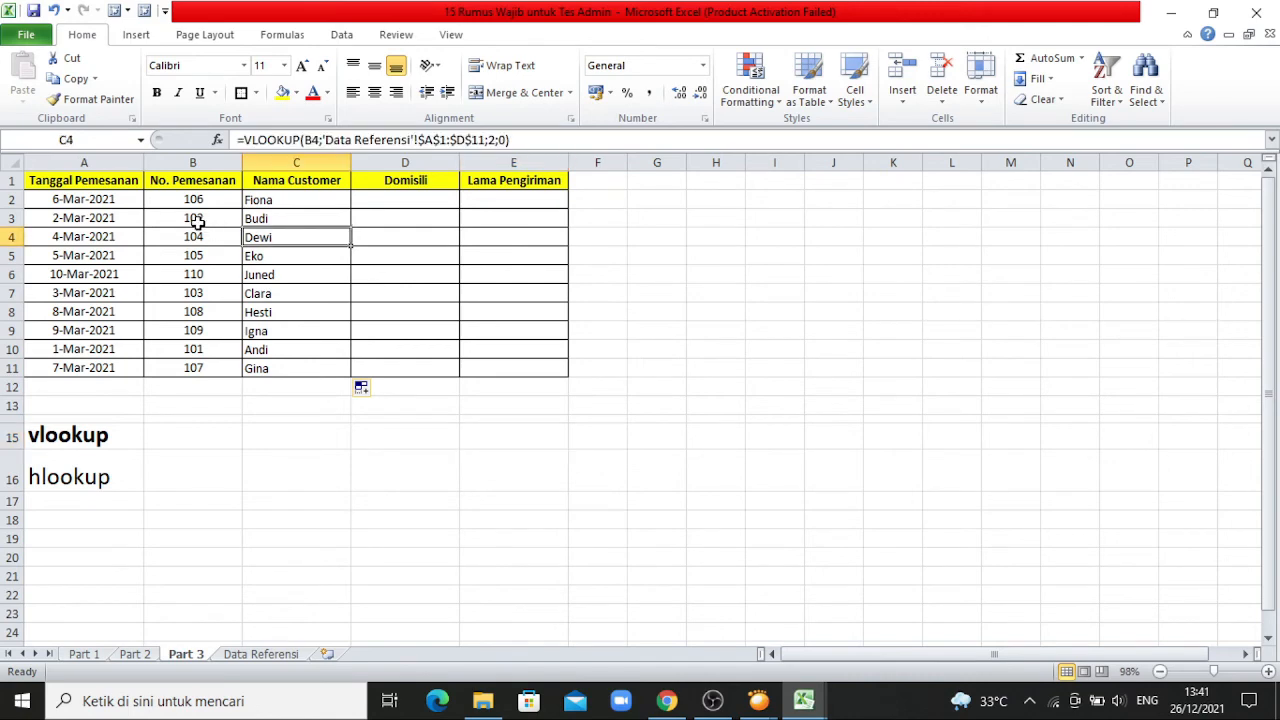
click(270, 219)
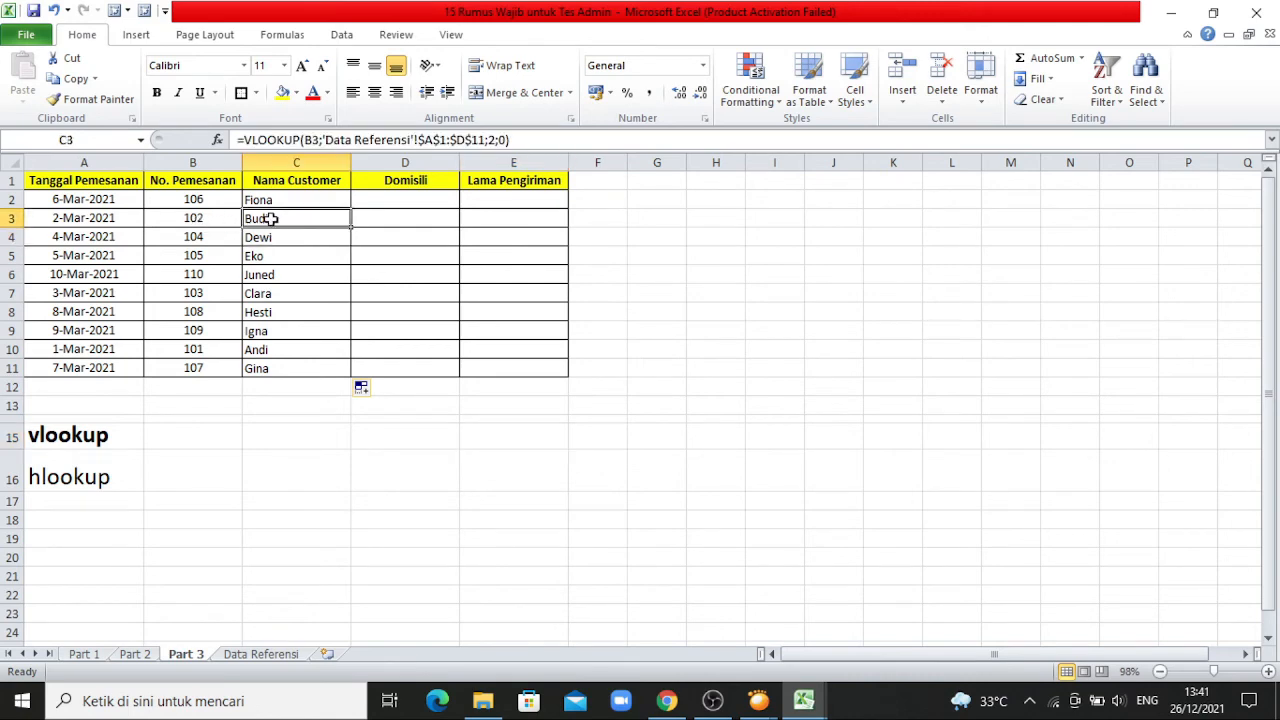
click(264, 655)
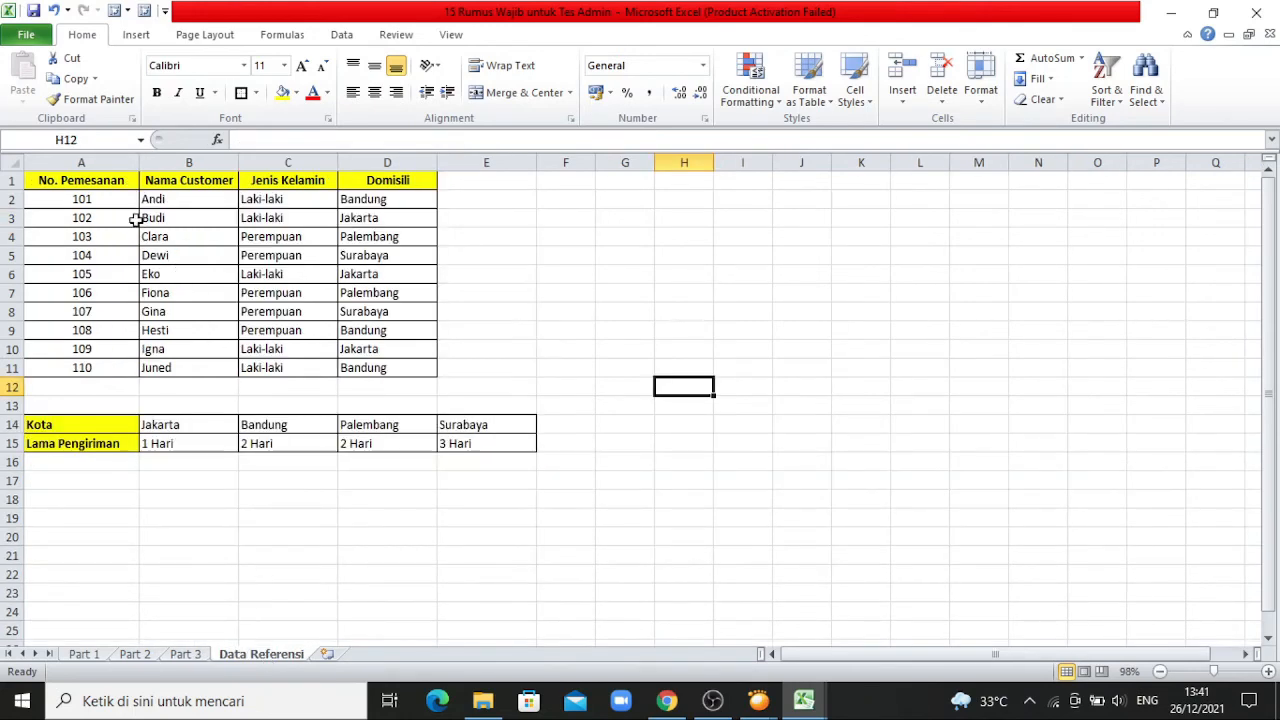
click(175, 224)
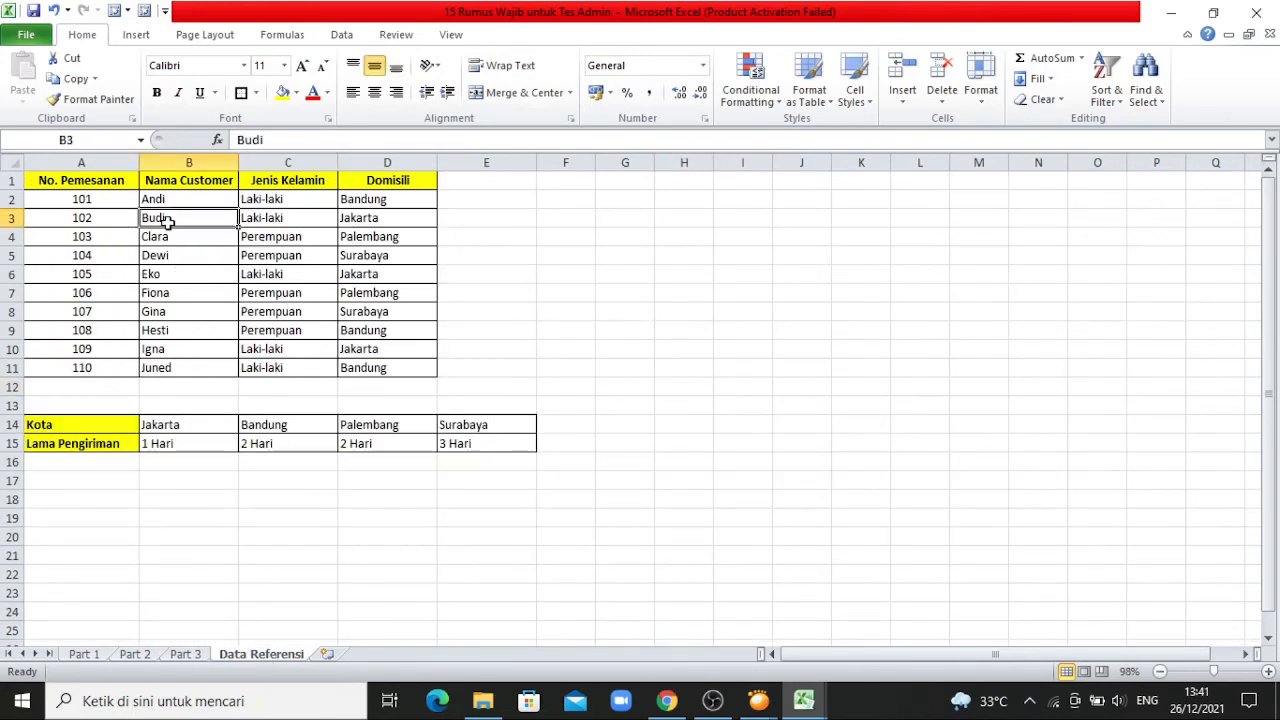
click(185, 654)
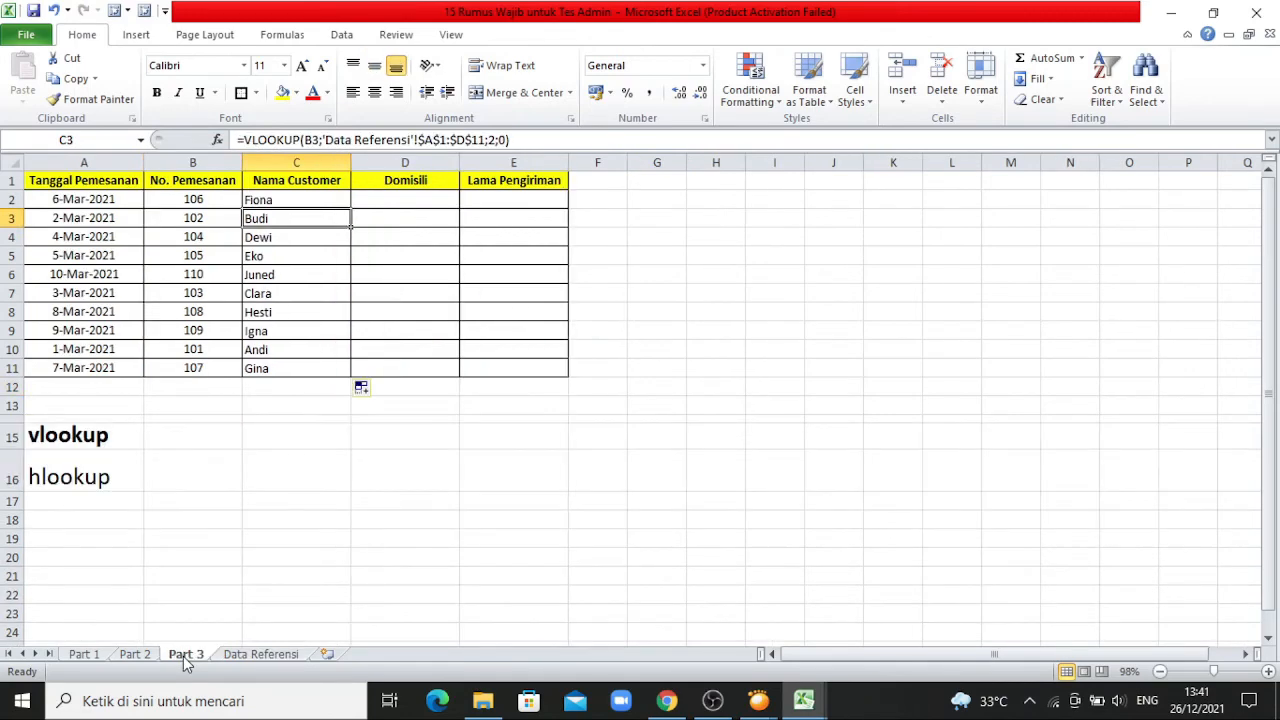
Begin a VLOOKUP formula in D2 of Part 3 with B2 as lookup value and 'Data Referensi'!$A$1:$D$11 as the absolute table range.
click(430, 205)
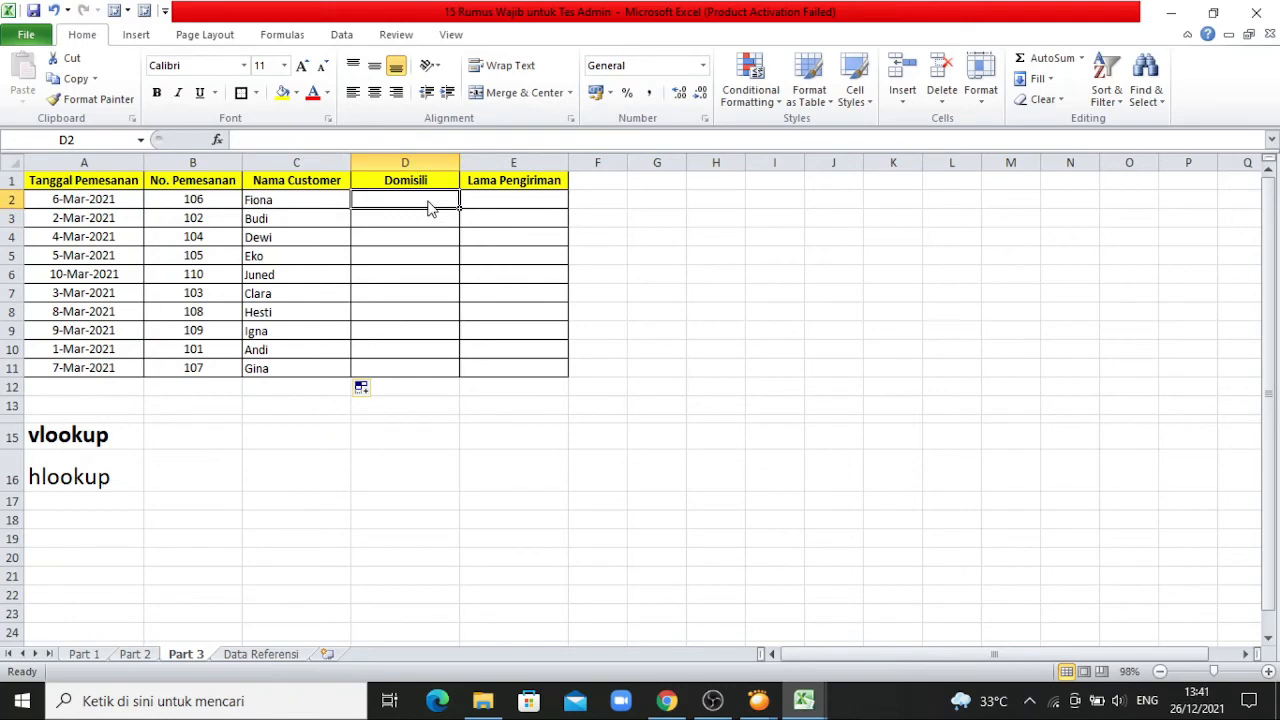
click(262, 655)
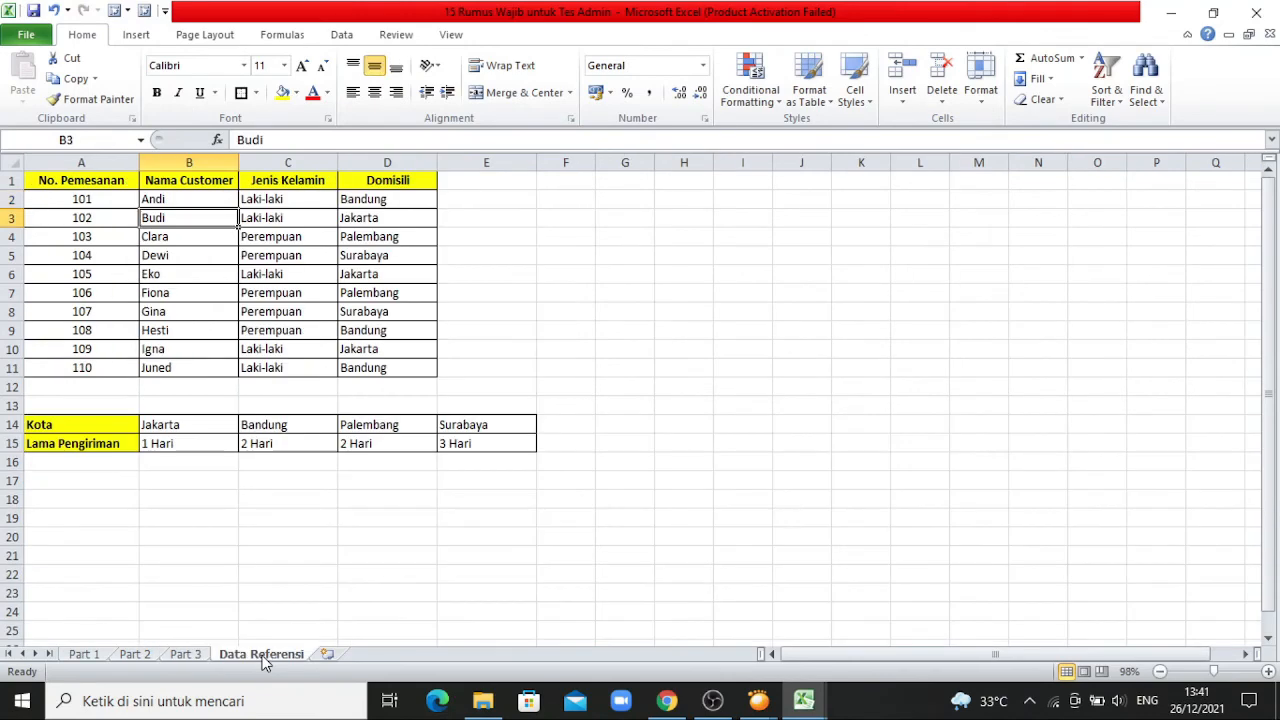
click(388, 233)
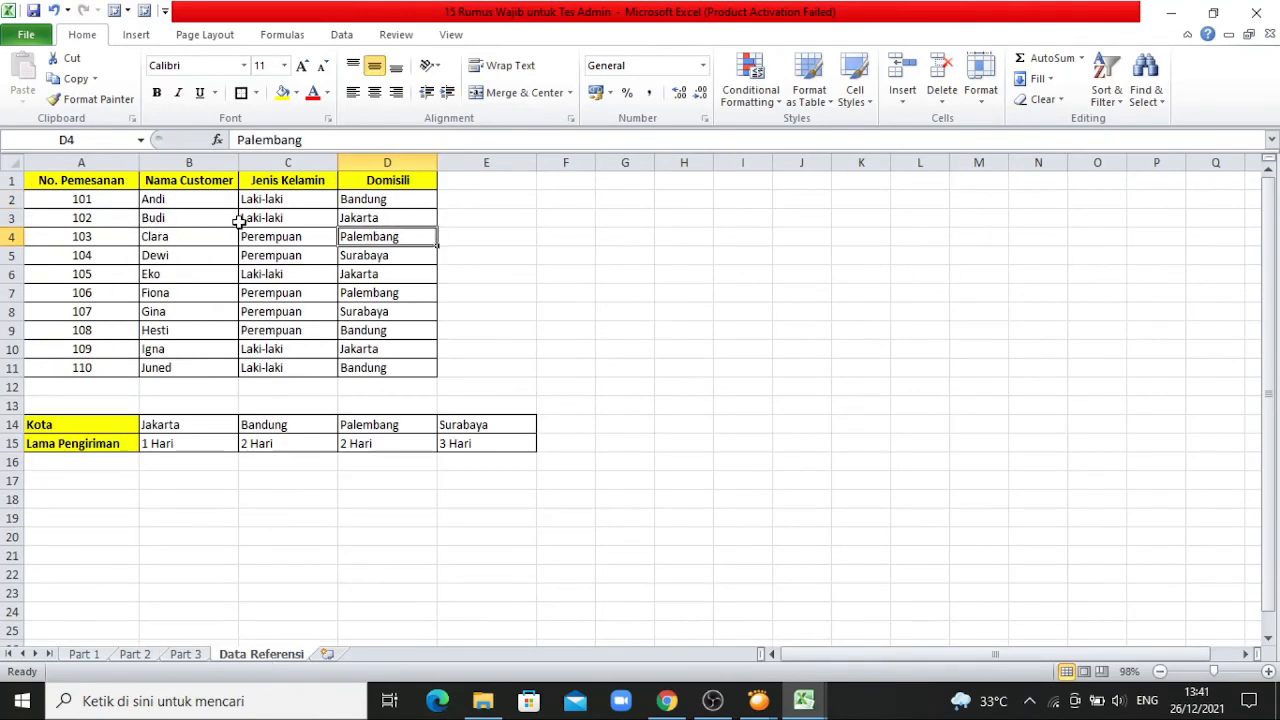
click(185, 654)
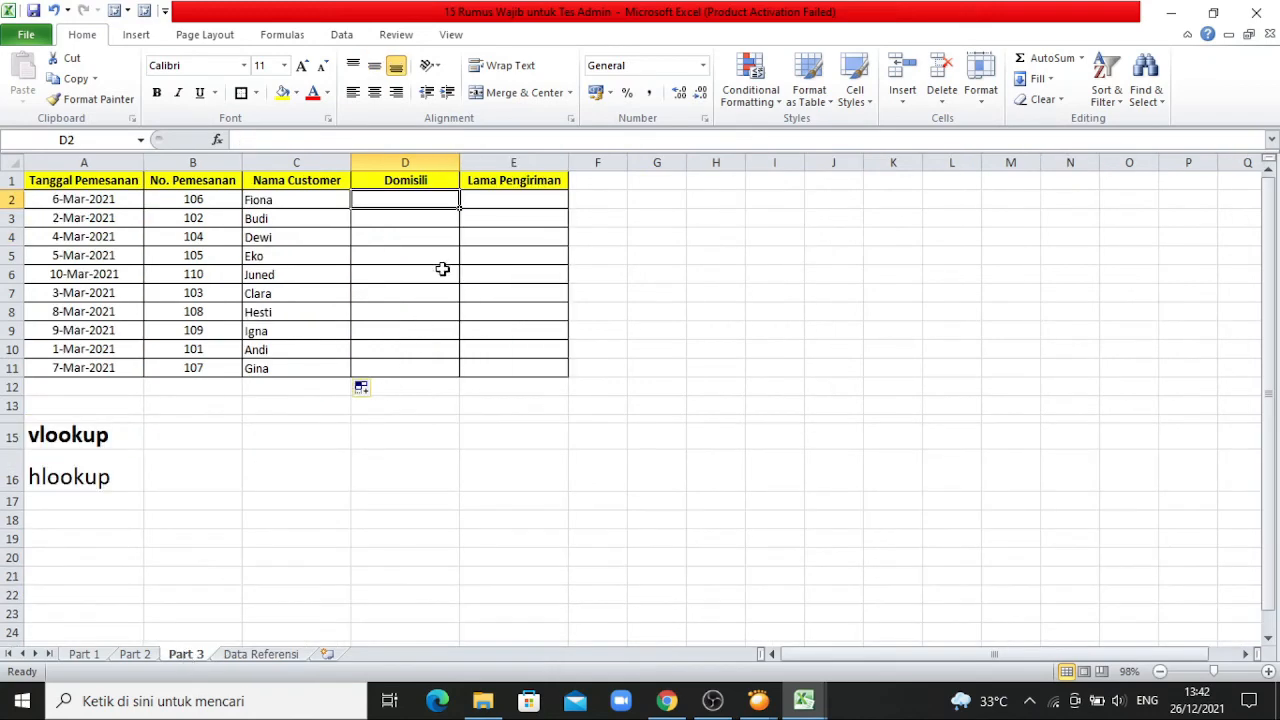
text(=)
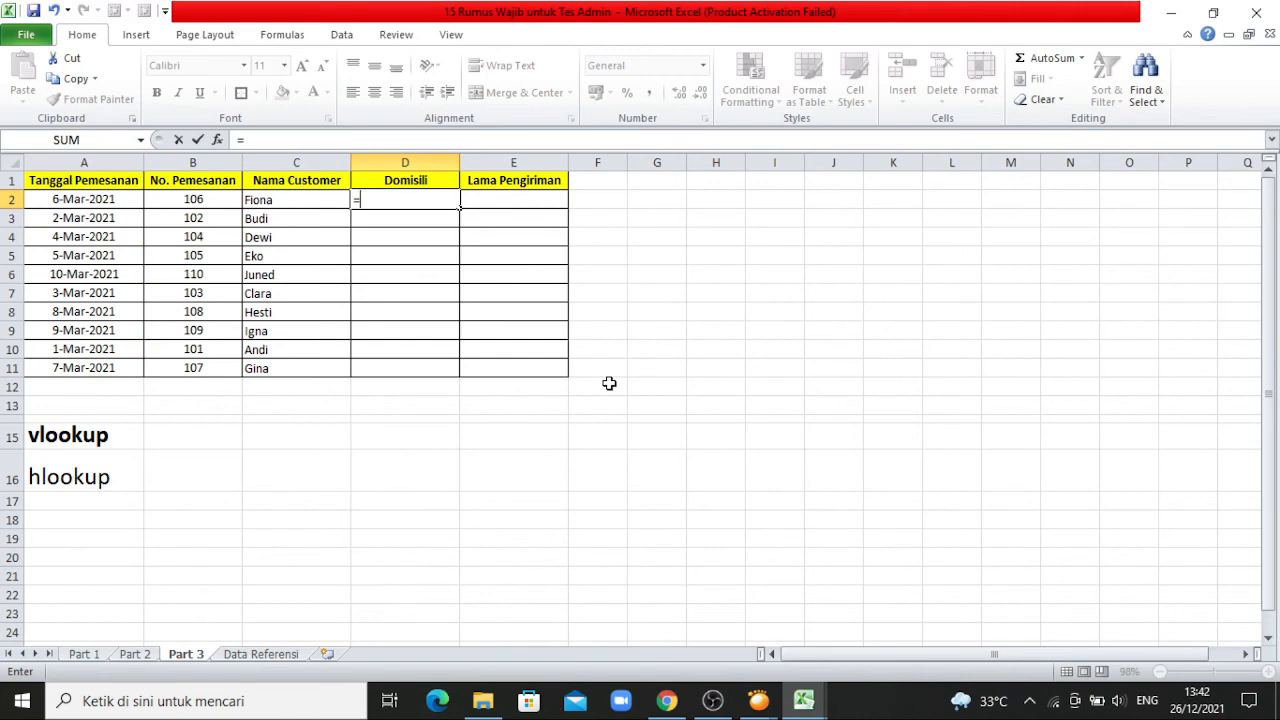
text(VLOOKU)
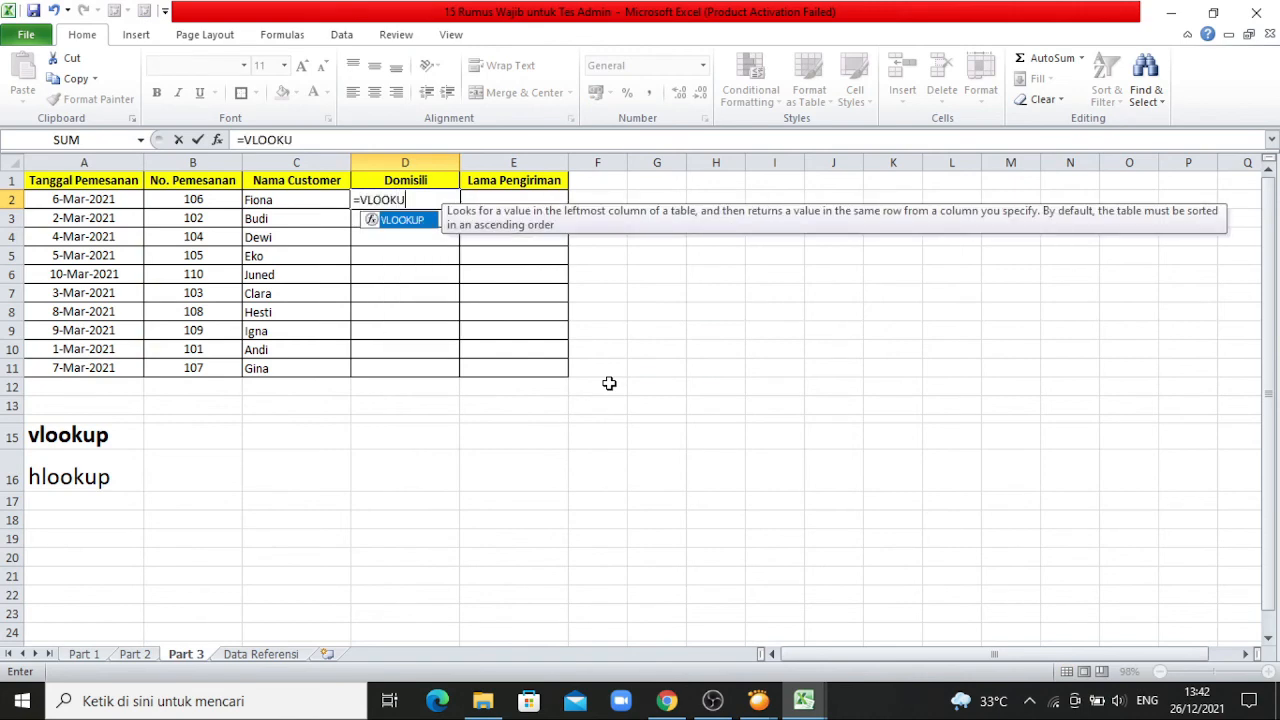
text(P()
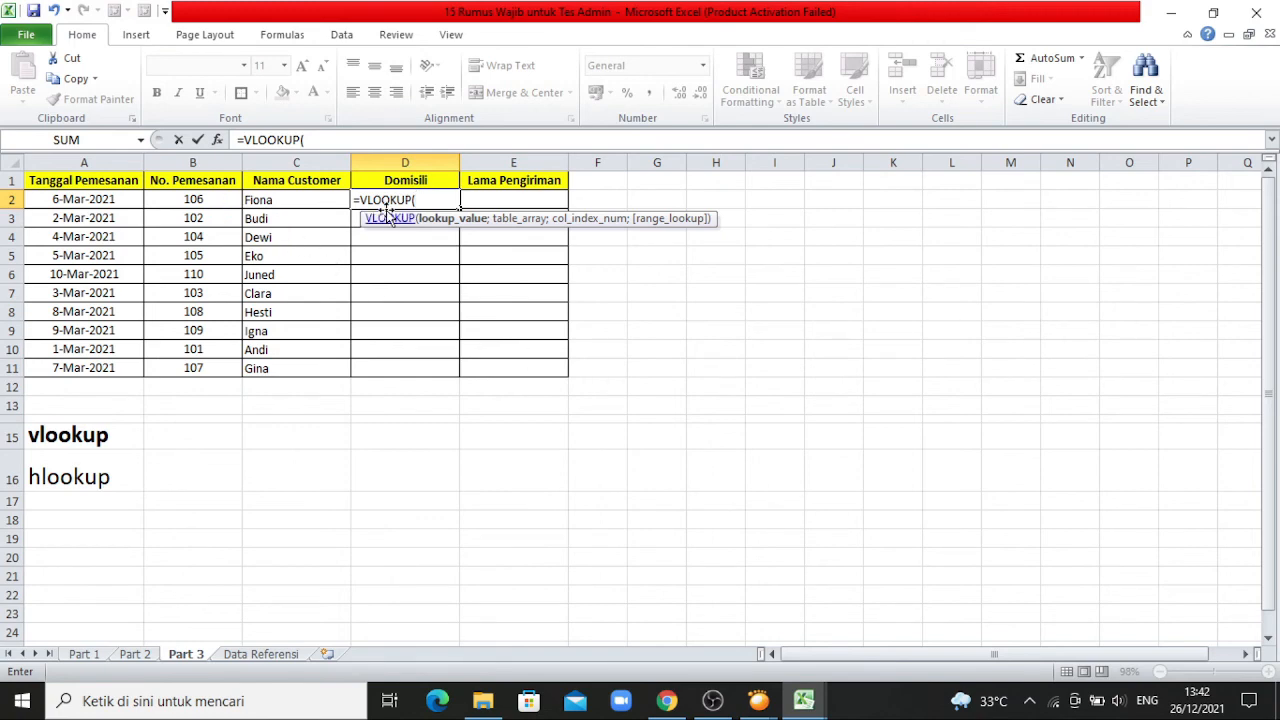
click(212, 199)
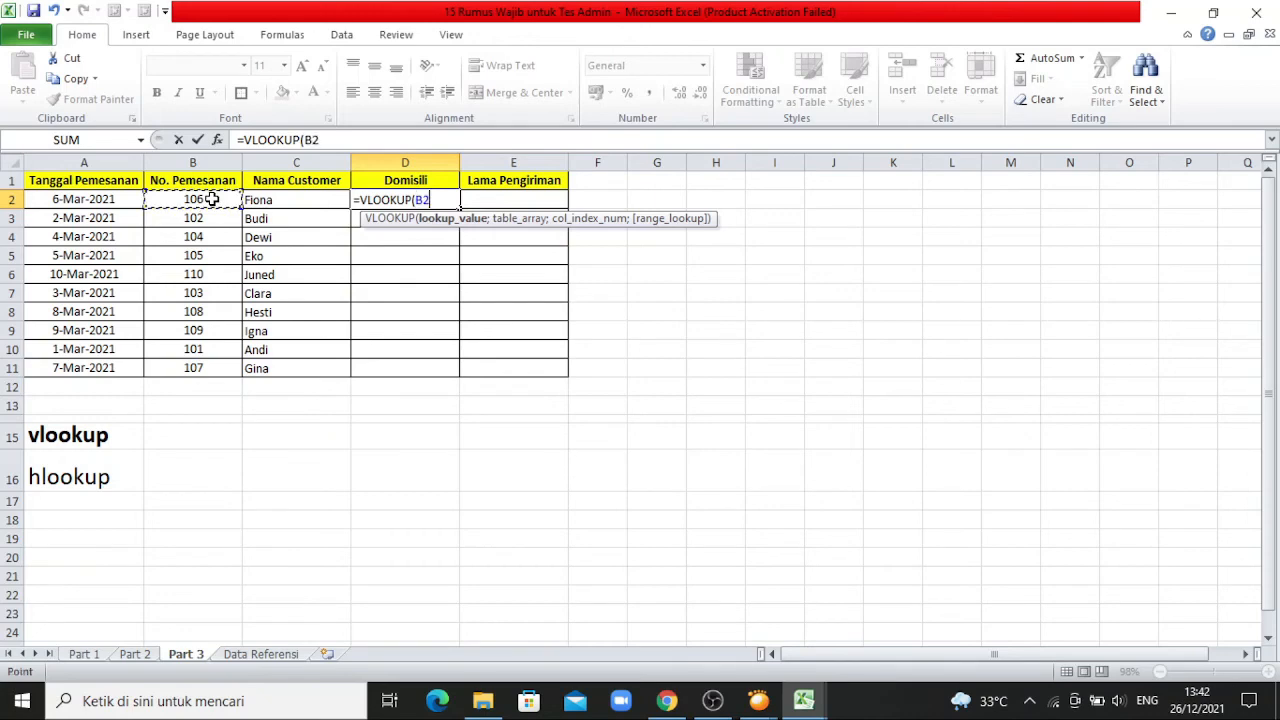
text(;)
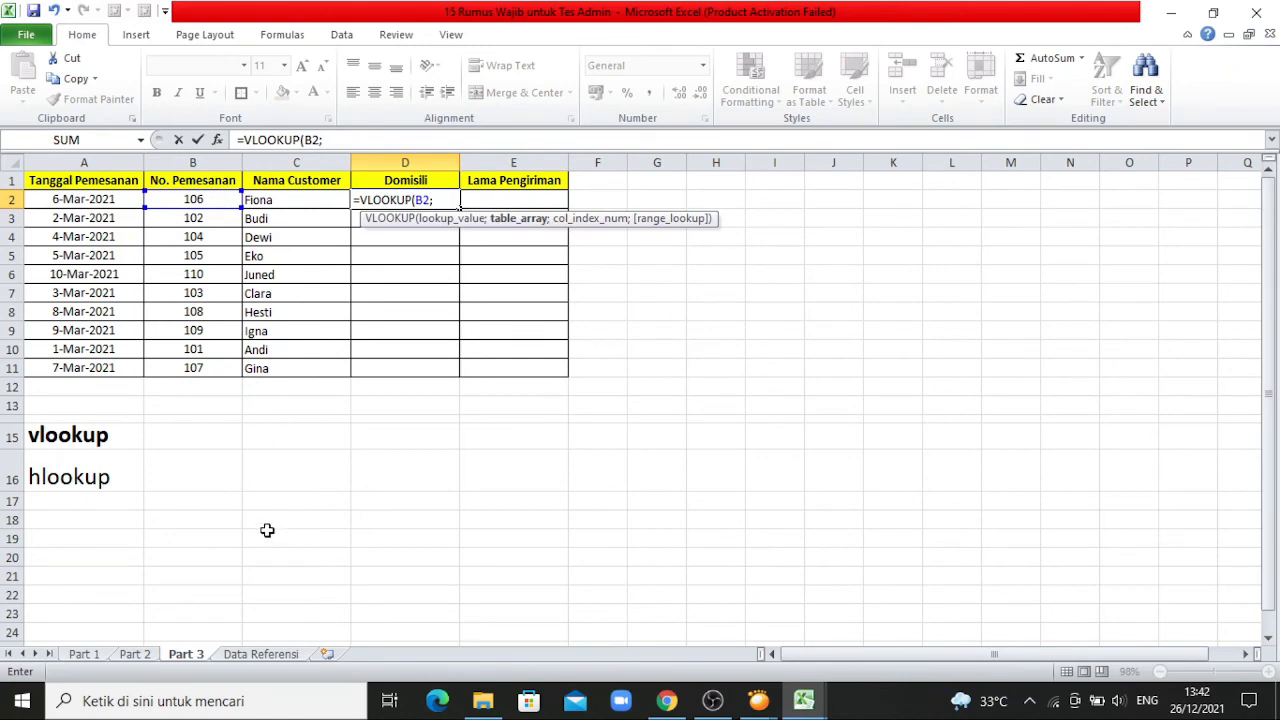
click(258, 654)
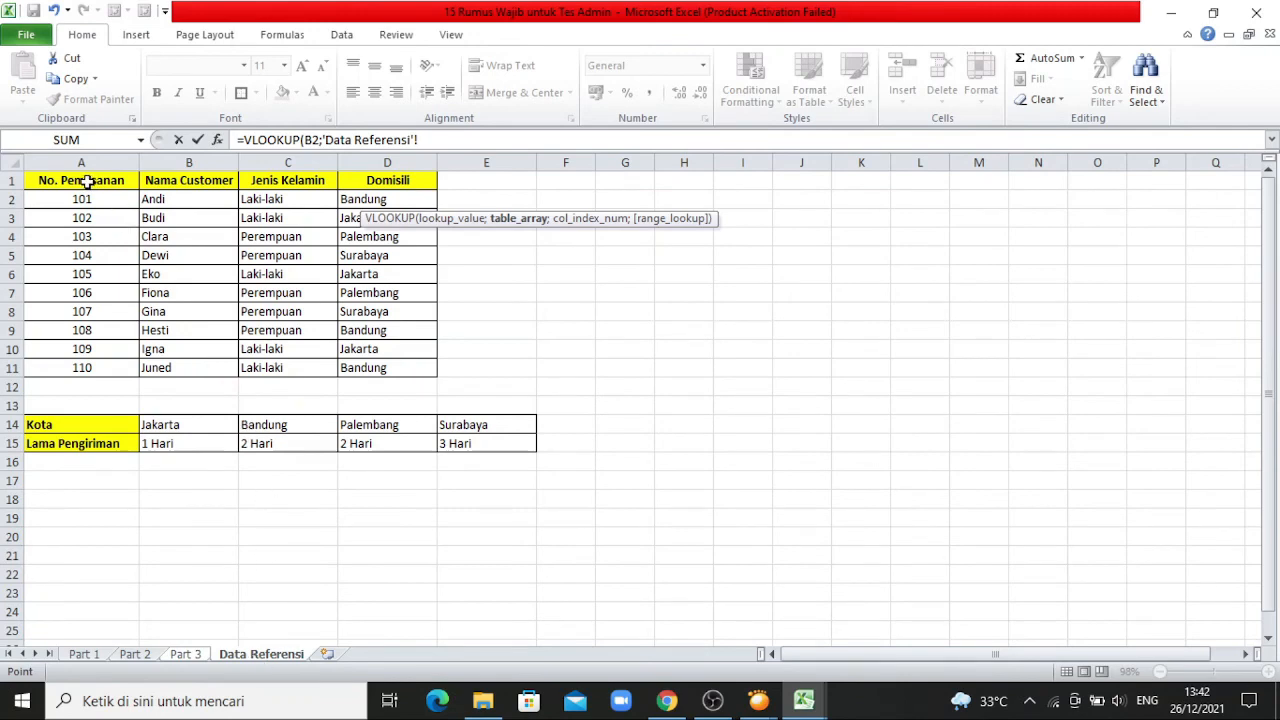
drag(88, 181, 395, 368)
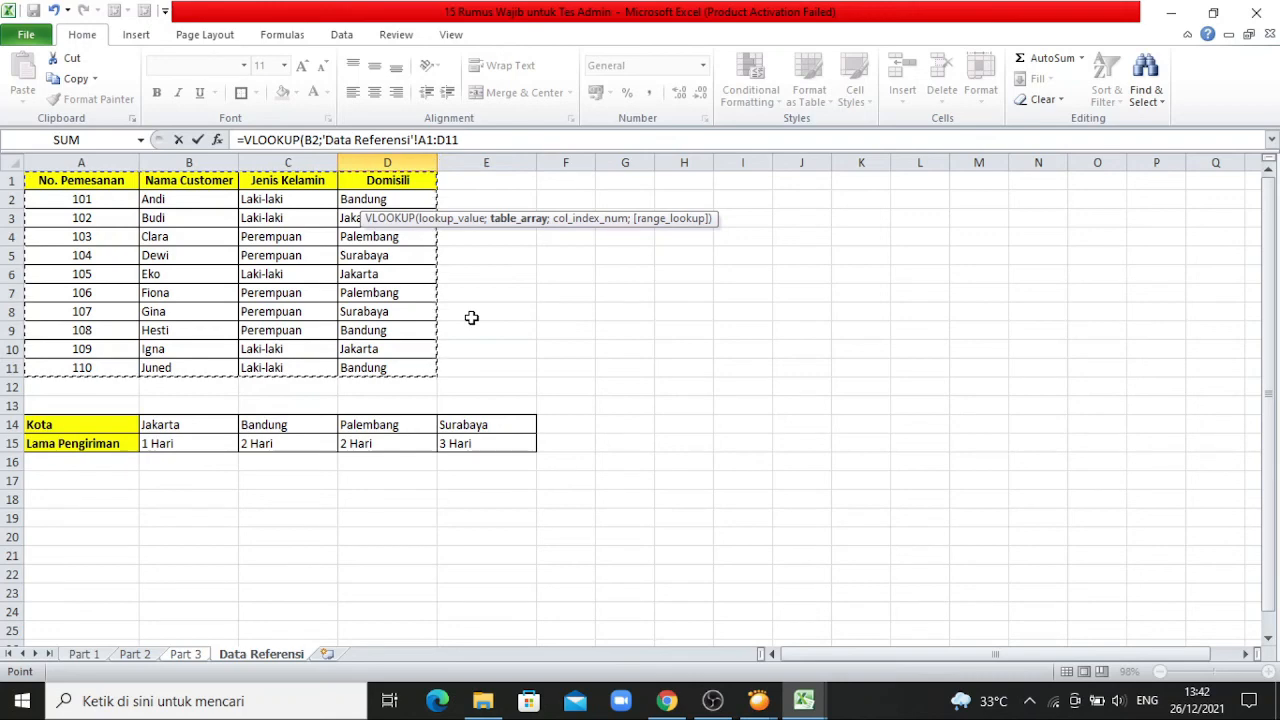
key(F4)
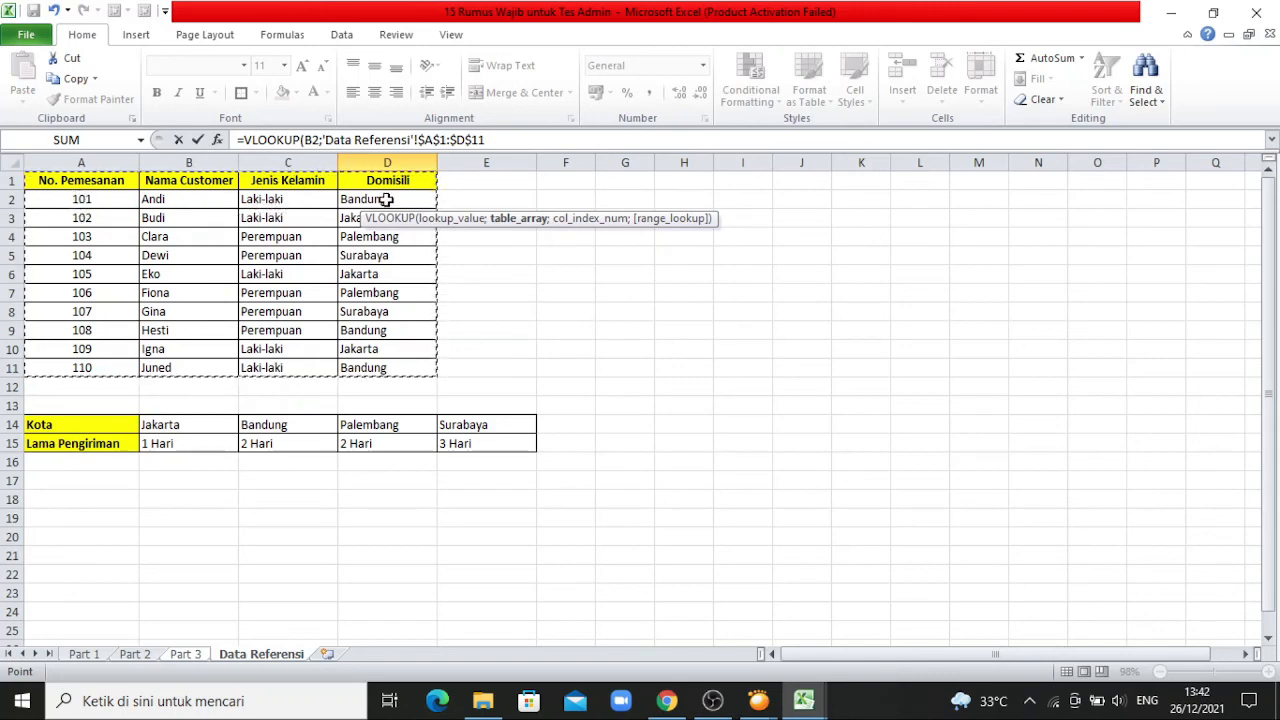
Complete the VLOOKUP formula in D2 with column index 4 and exact-match argument 0.
click(512, 140)
text(;)
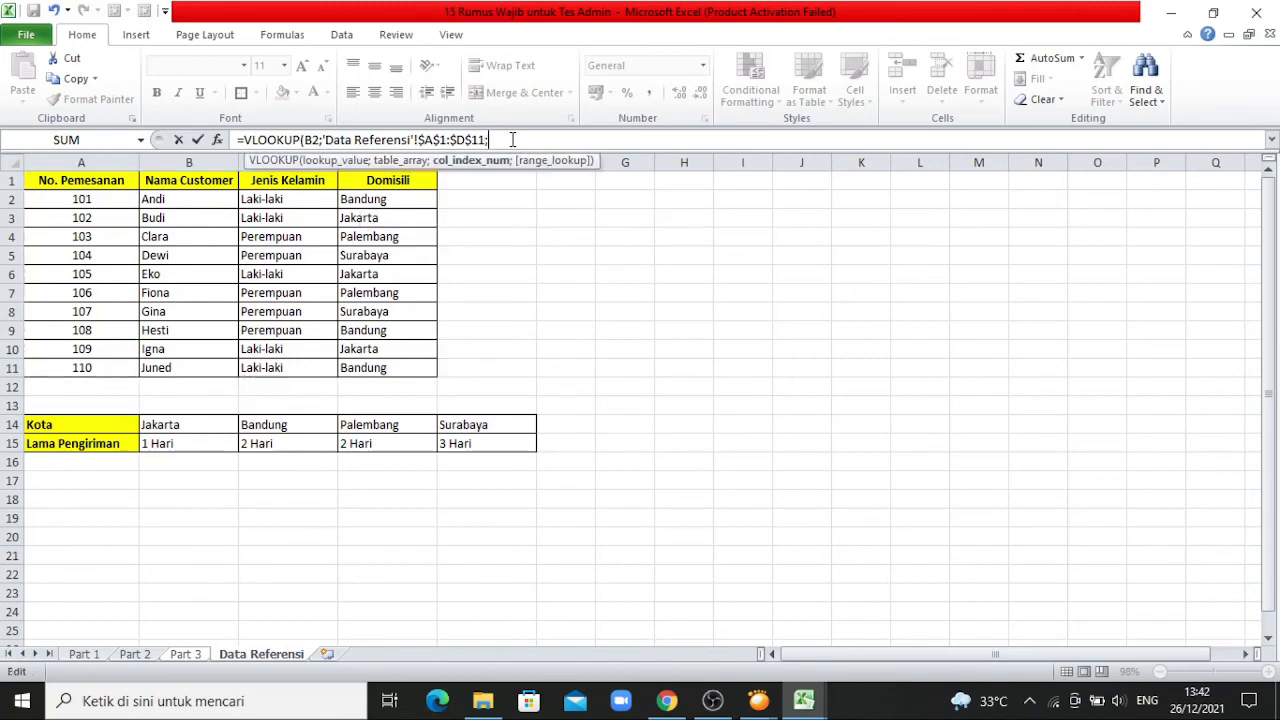
text(4;)
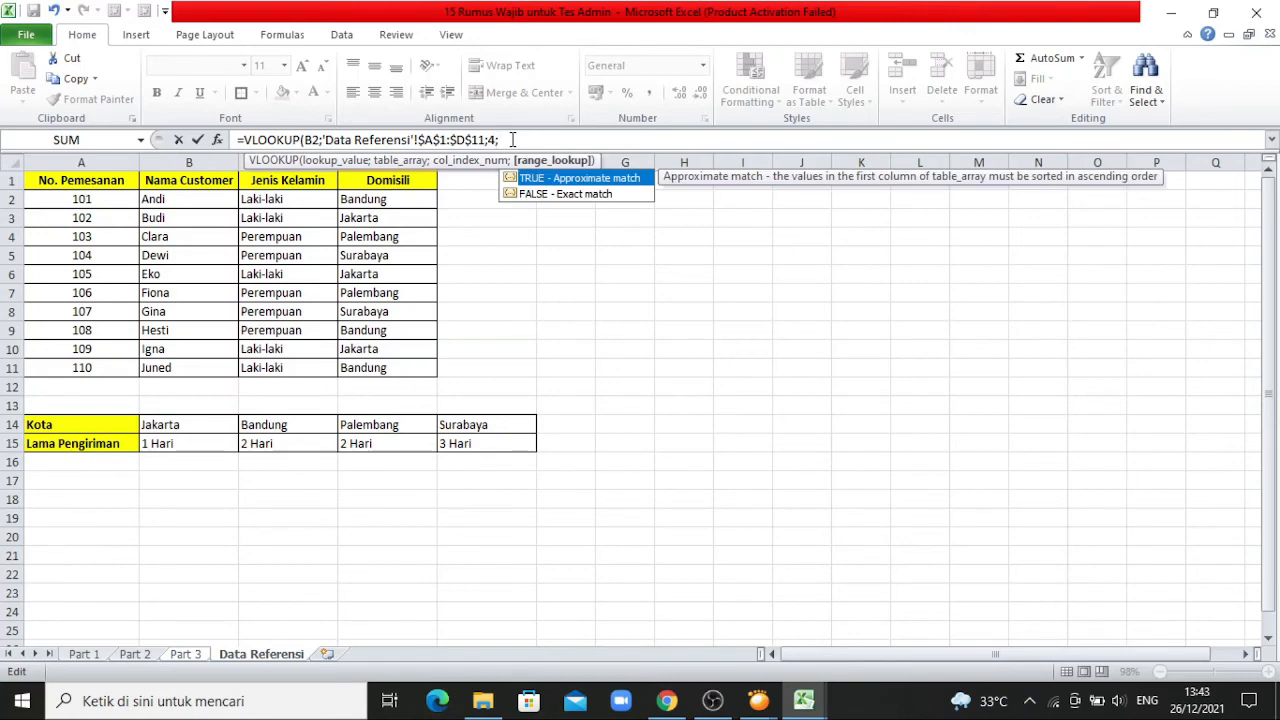
text(0))
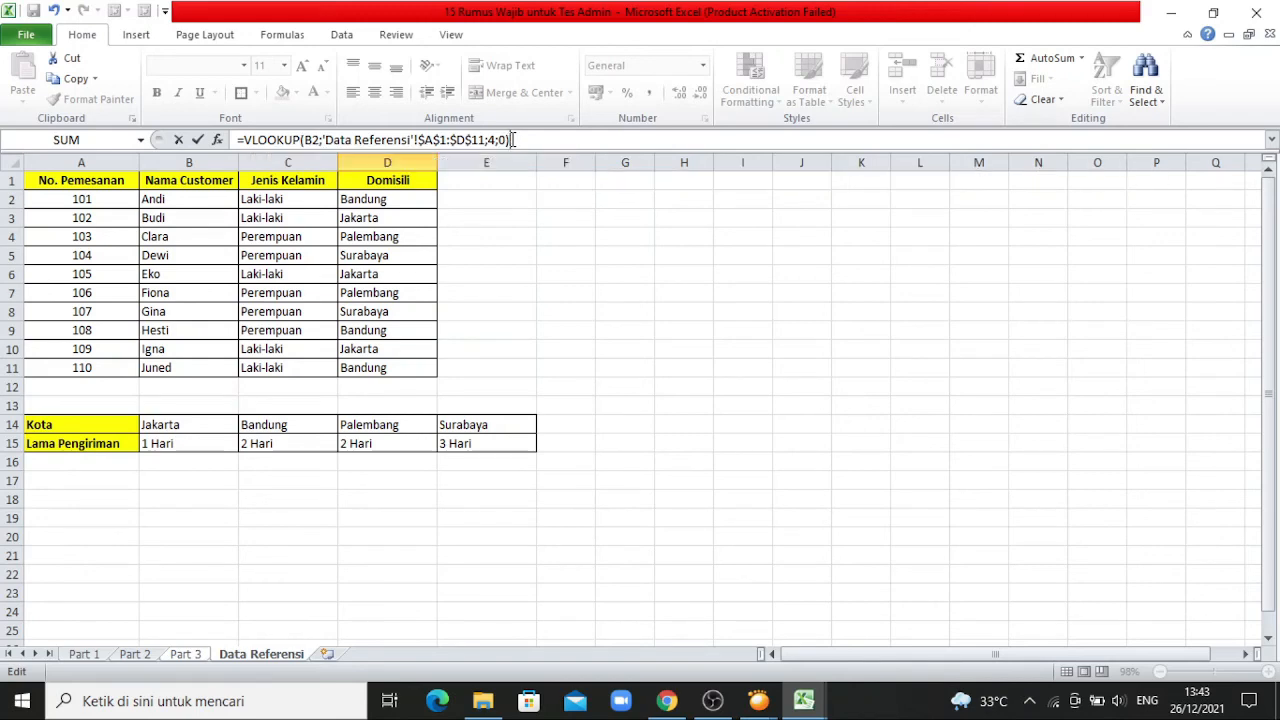
key(Return)
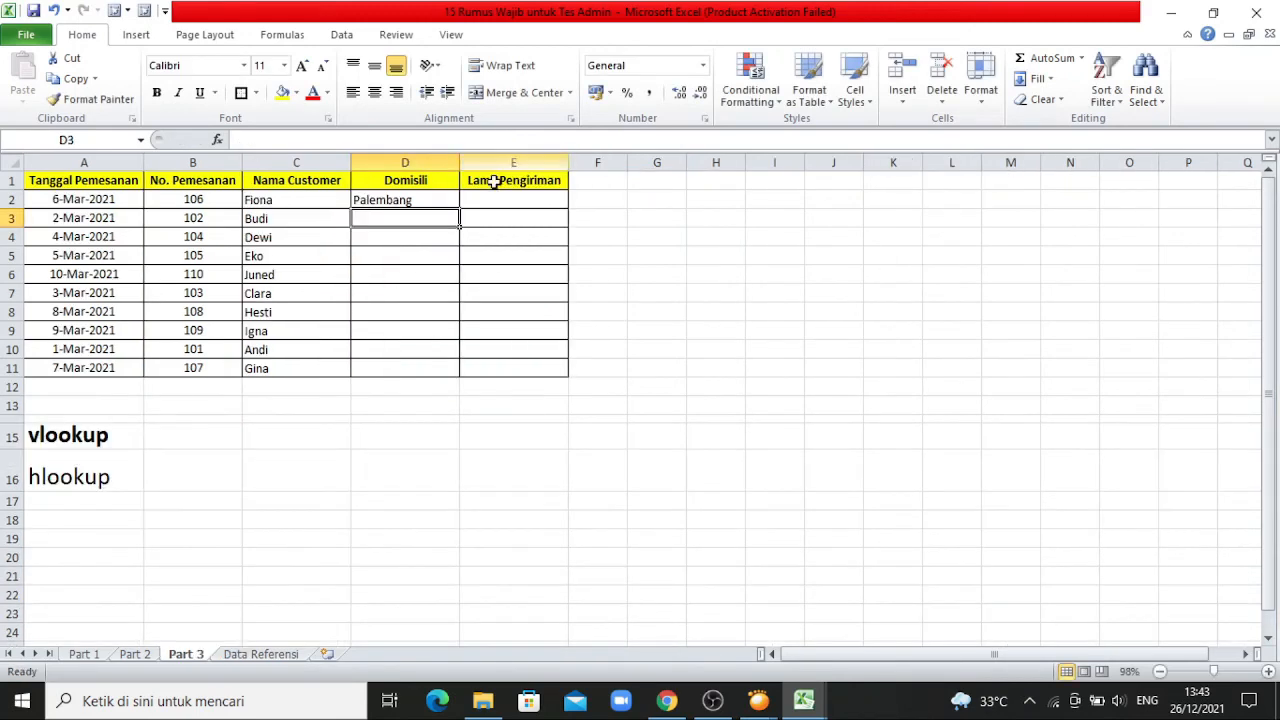
Copy the VLOOKUP formula in D2 down through D11 to fill the Domisili column.
click(446, 199)
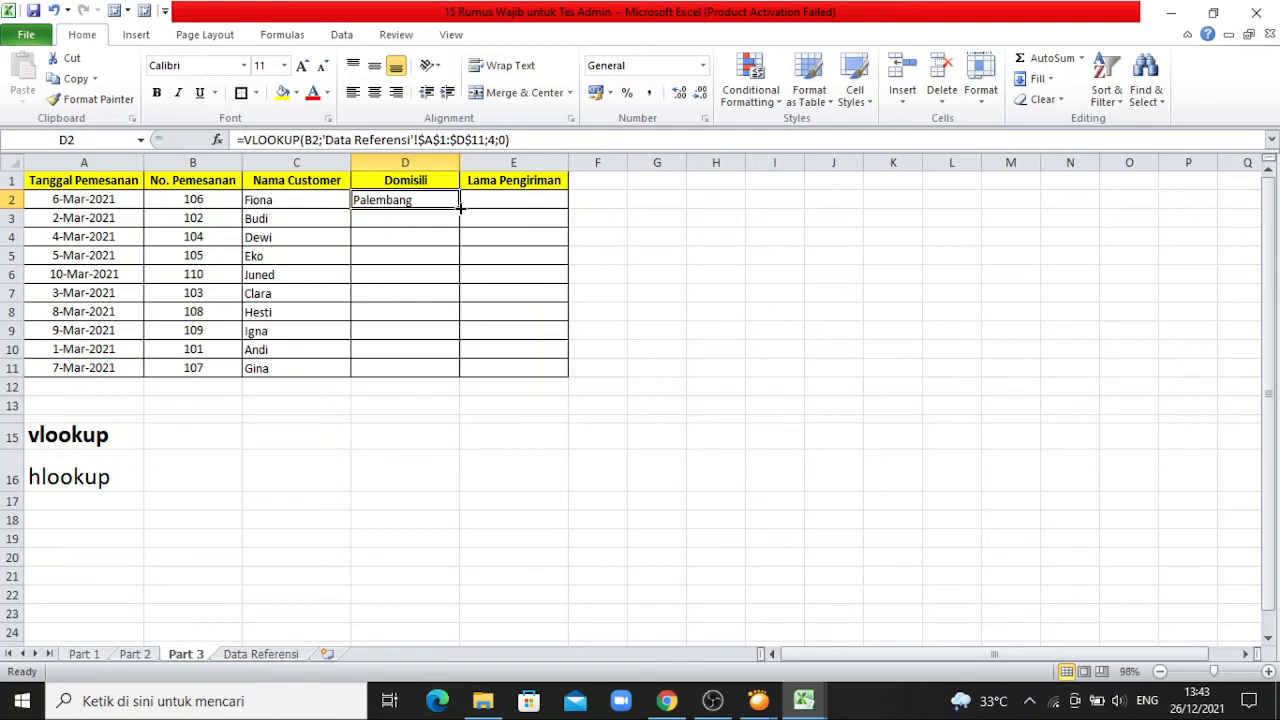
drag(460, 208, 457, 376)
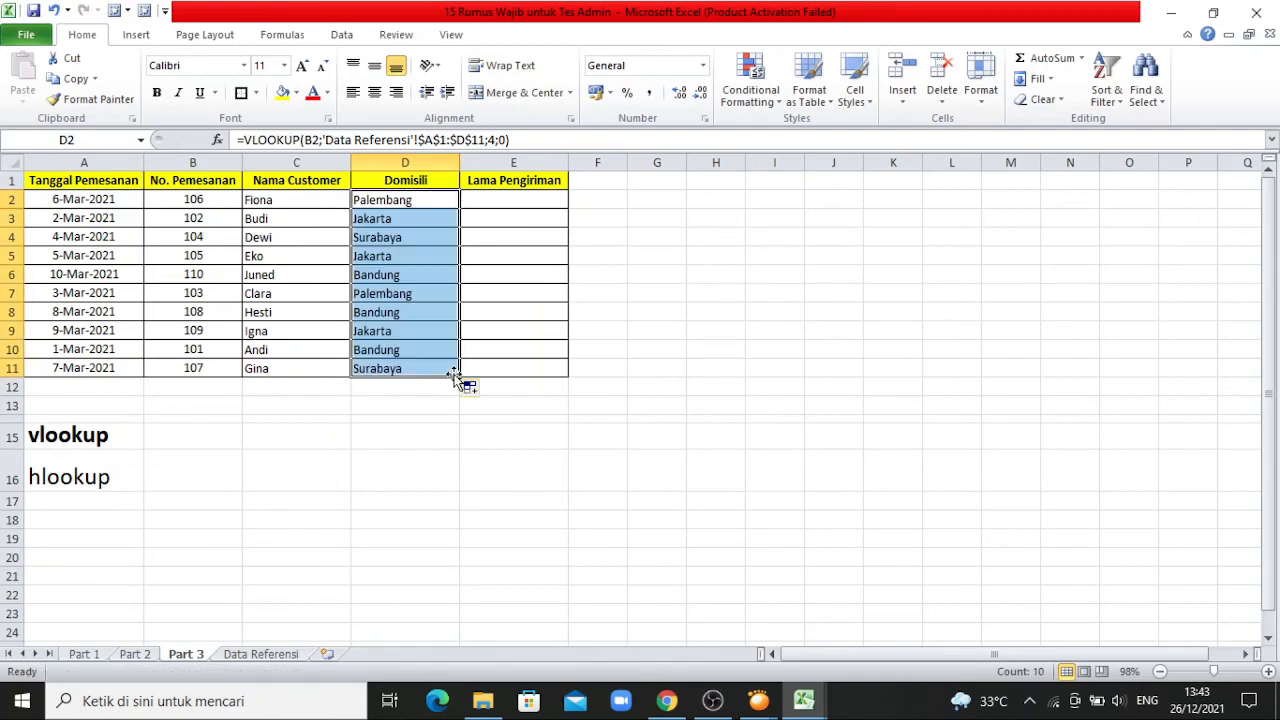
click(566, 331)
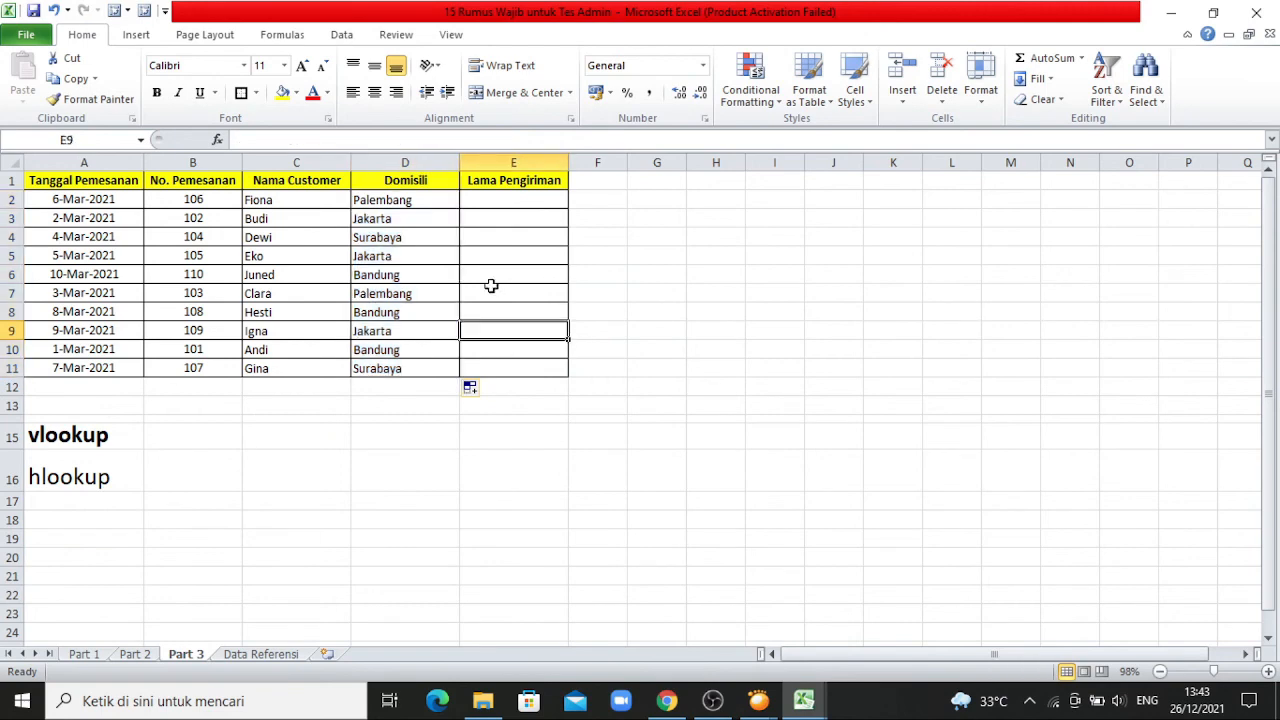
Review the Kota and Lama Pengiriman table on the Data Referensi sheet as the source for the delivery times in Part 3.
click(510, 201)
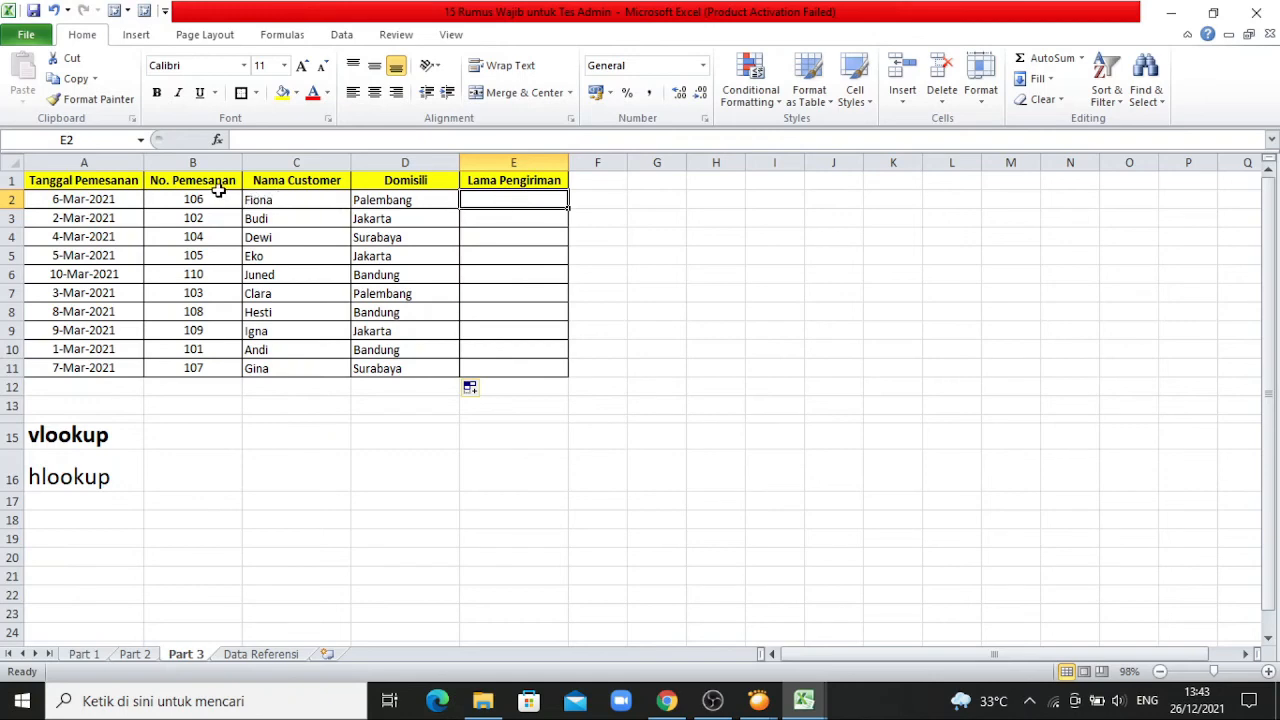
click(264, 656)
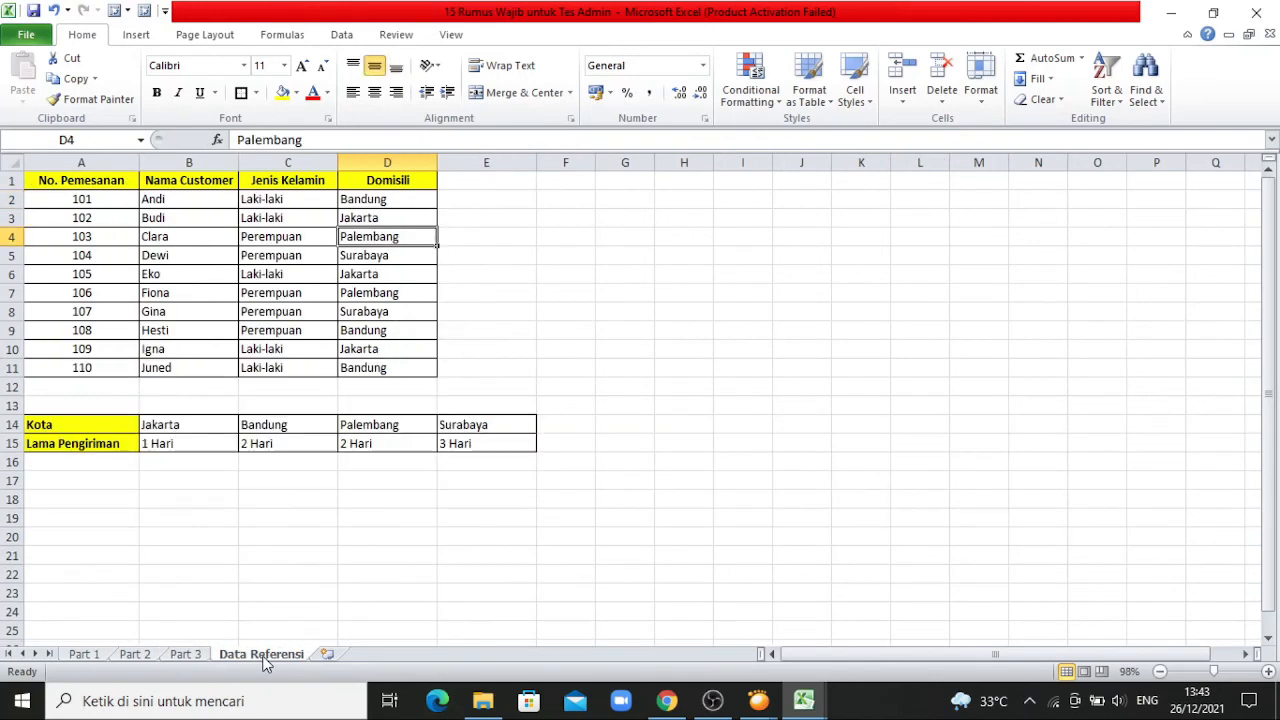
click(382, 537)
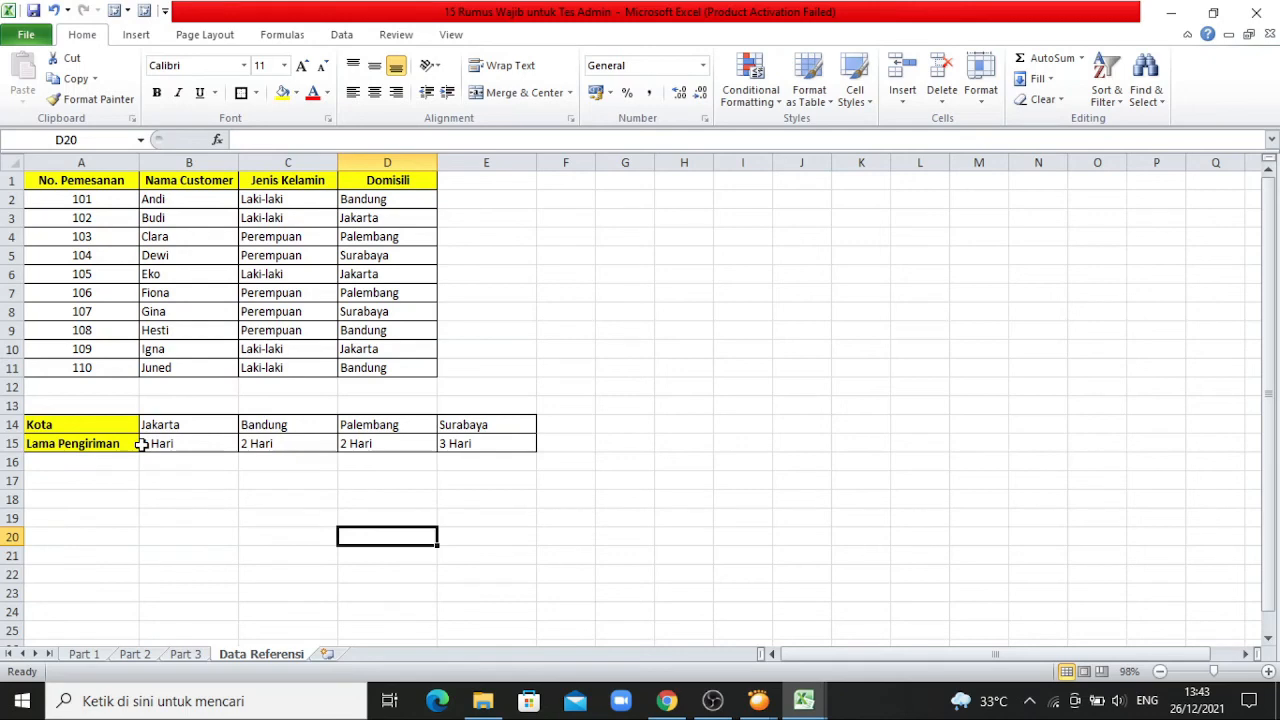
click(188, 655)
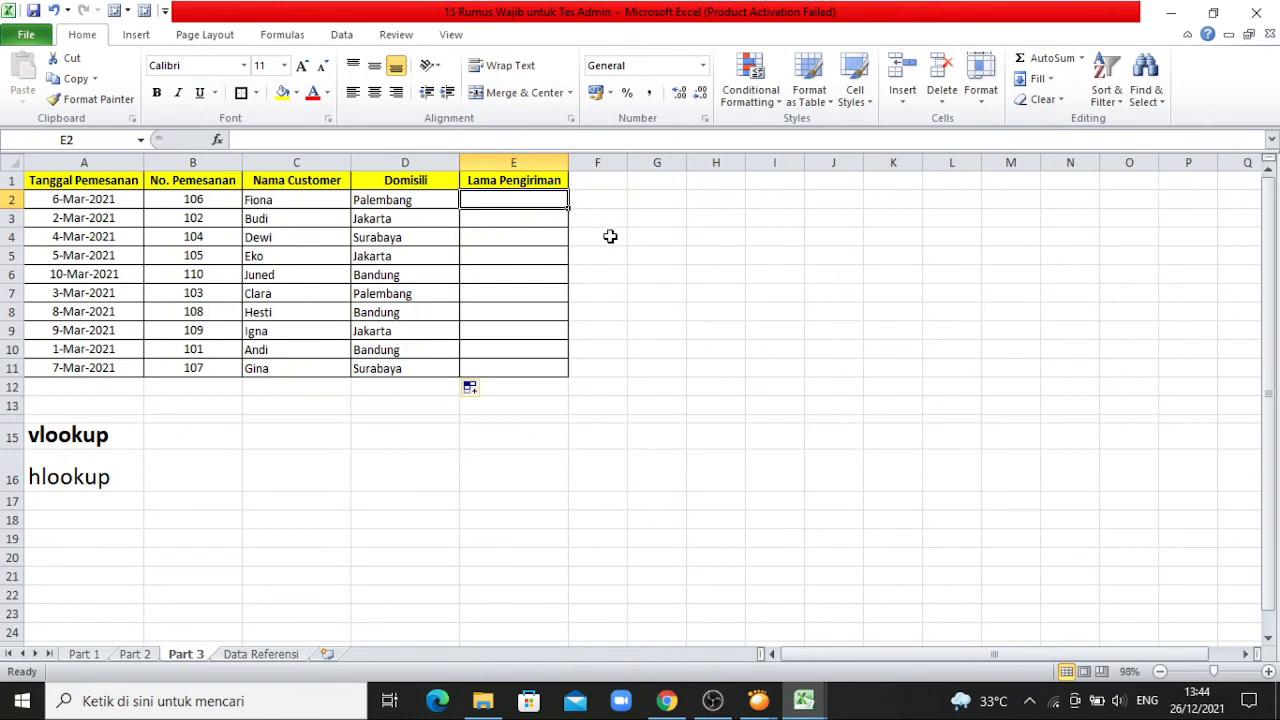
Begin an HLOOKUP formula in E2 of Part 3 with the city in D2 as lookup value.
text(=HLOOK)
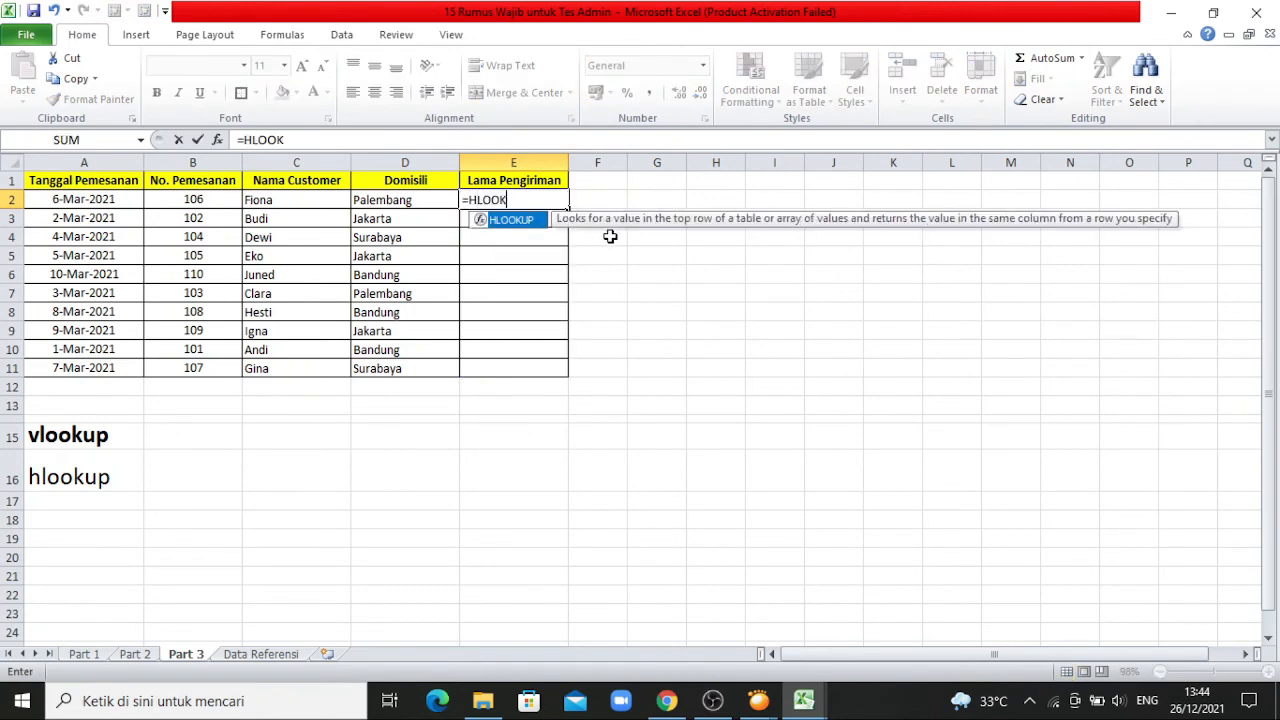
text(UP()
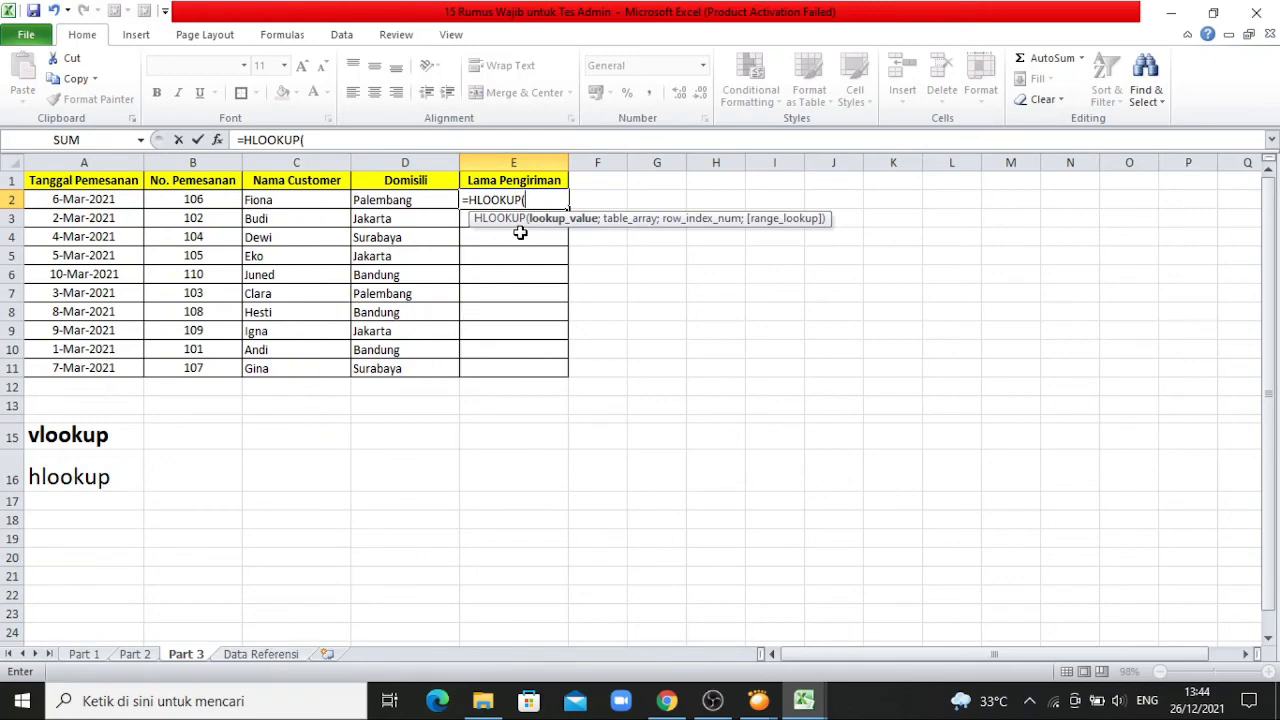
click(422, 203)
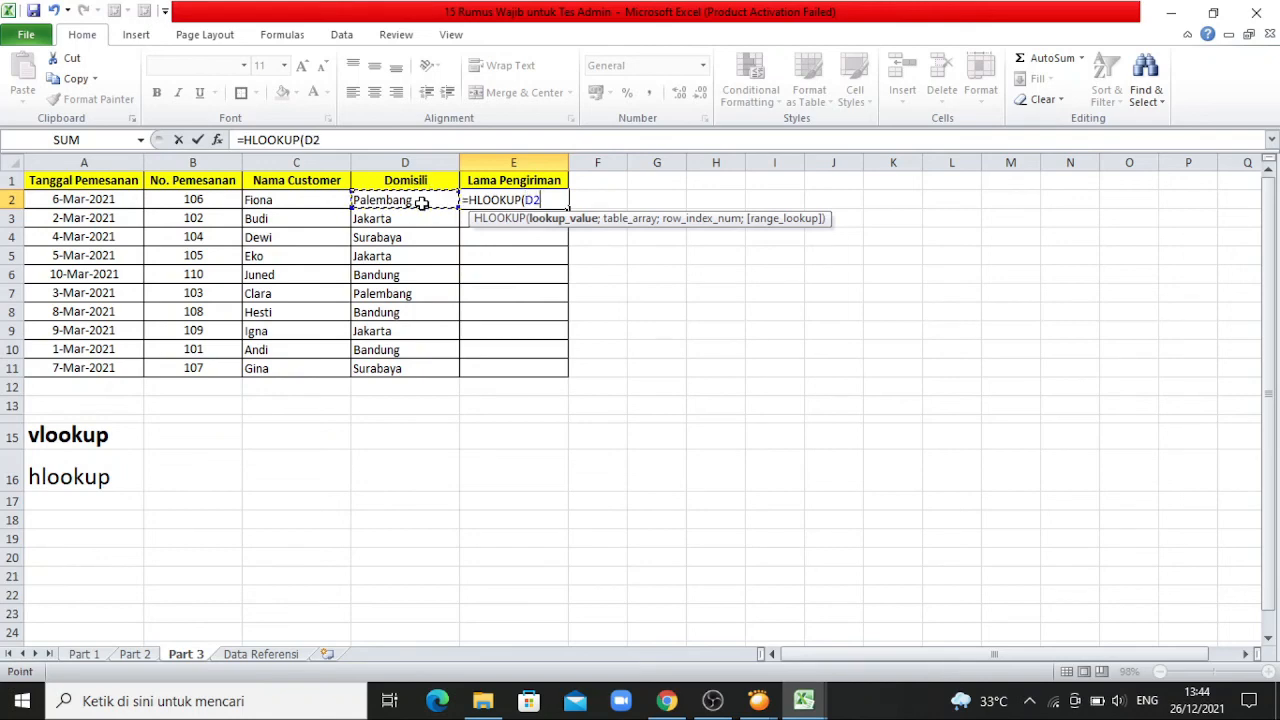
text(;)
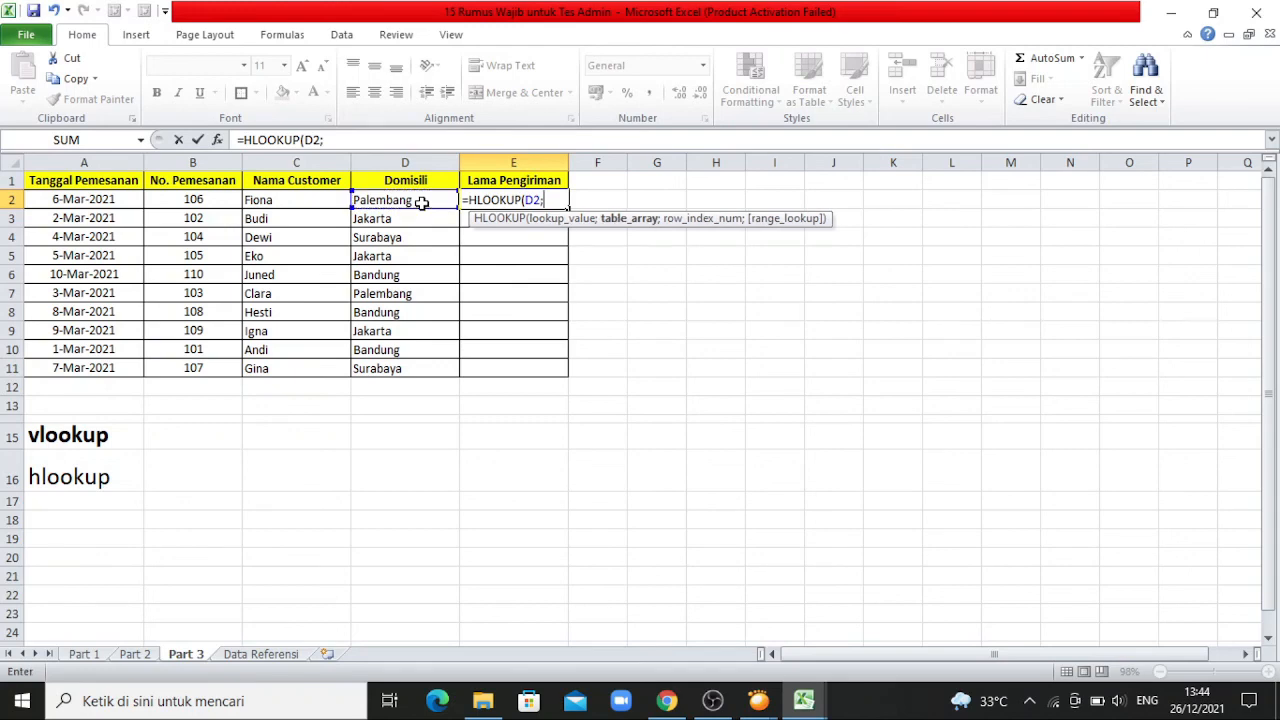
Add the city delivery table 'Data Referensi'!$A$14:$E$15 to the HLOOKUP formula as its absolute table range.
click(269, 655)
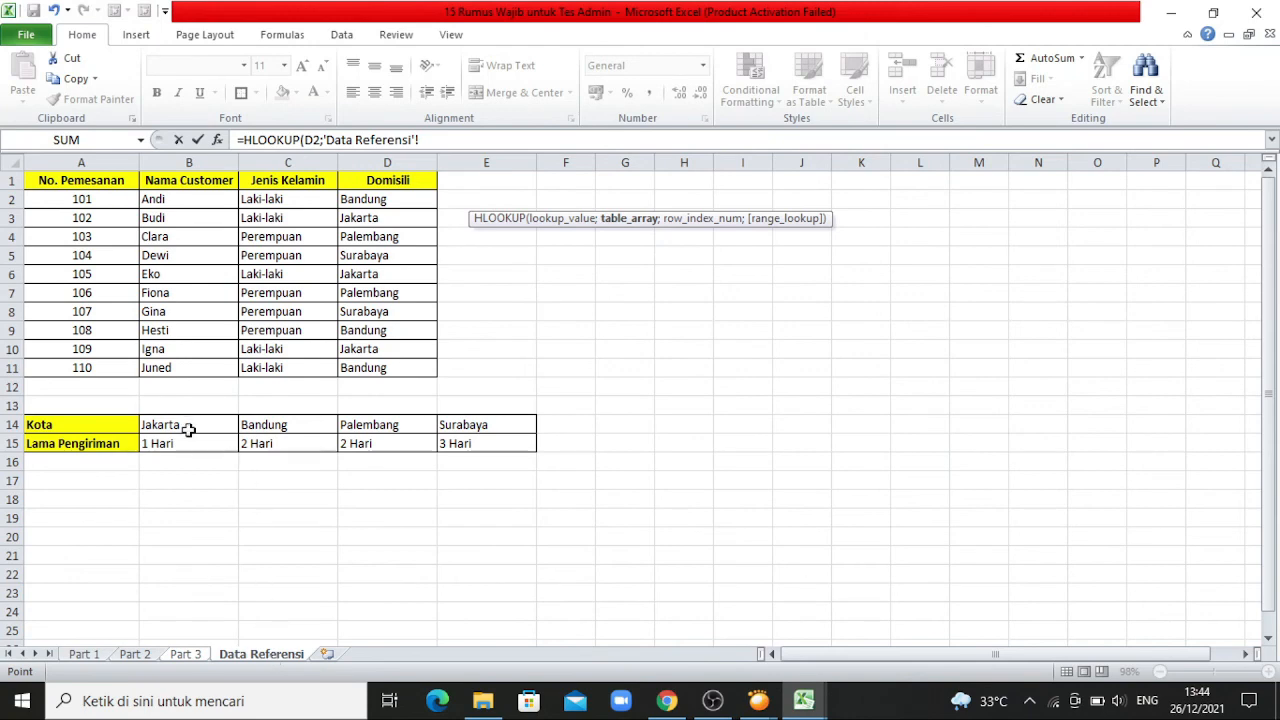
click(89, 425)
drag(101, 432, 485, 441)
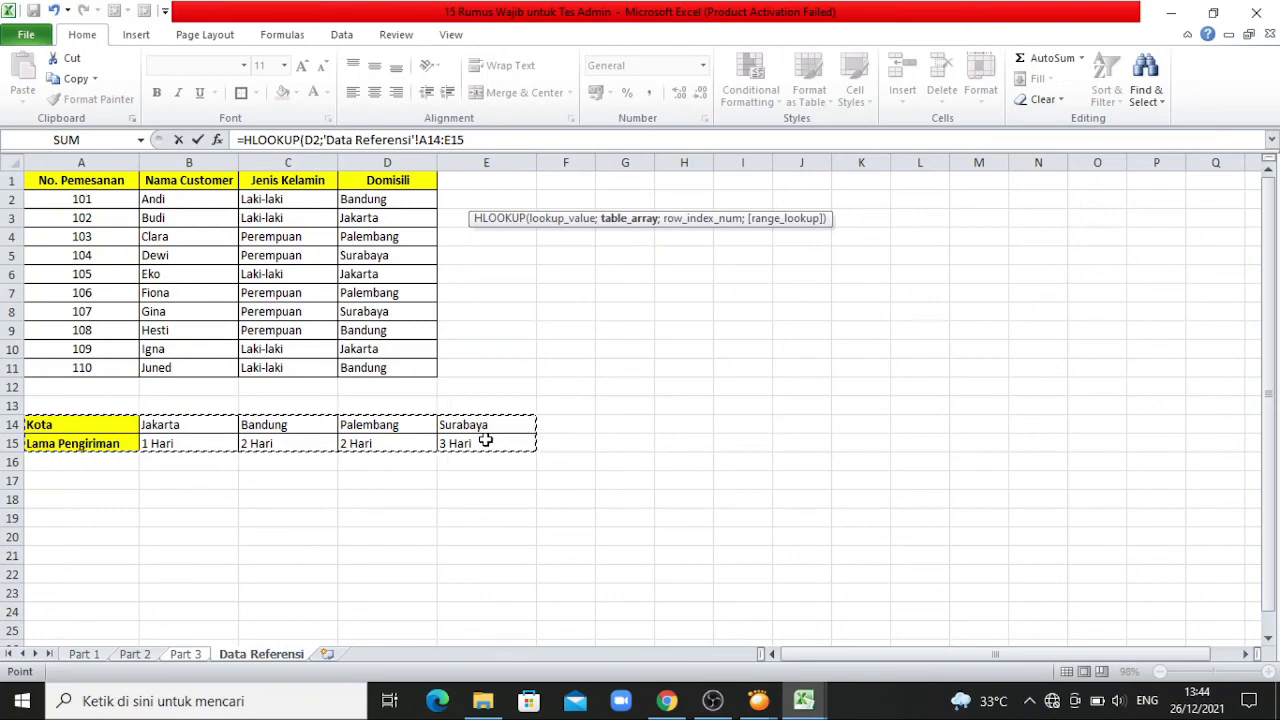
key(F4)
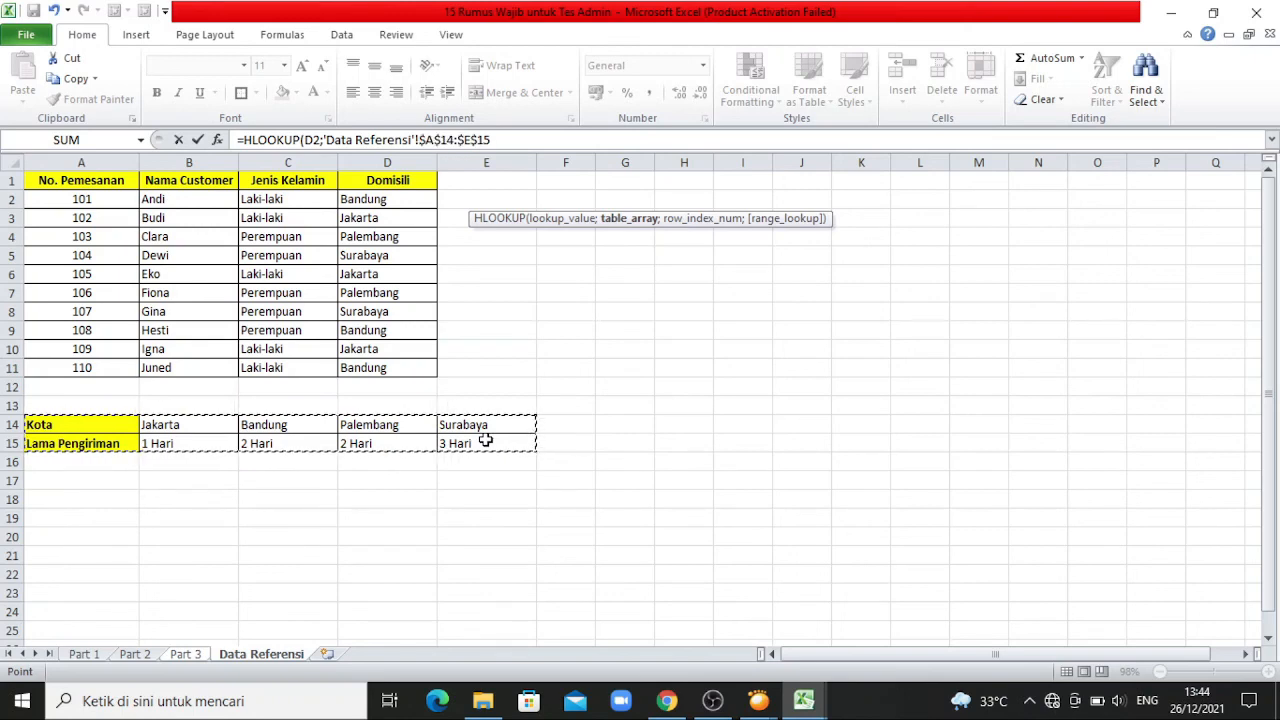
click(503, 139)
text(;)
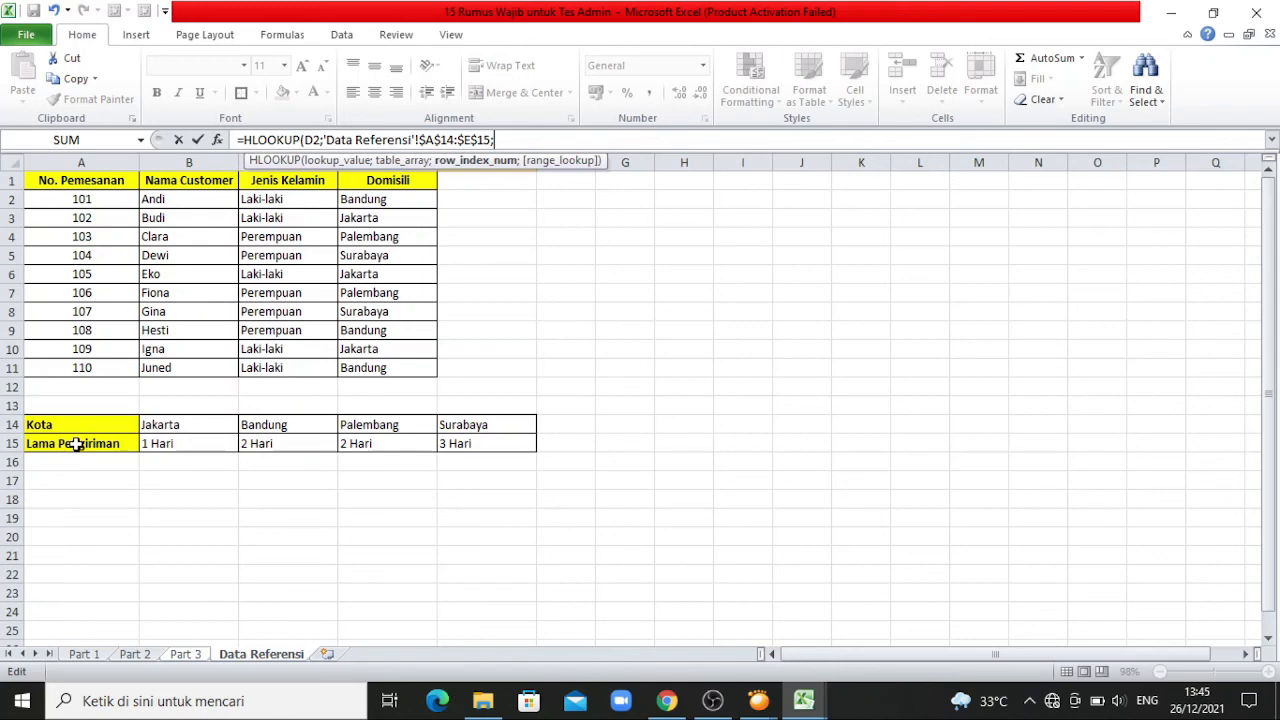
Complete the HLOOKUP formula in E2 with row index 2 and exact-match argument 0.
text(2)
text(;)
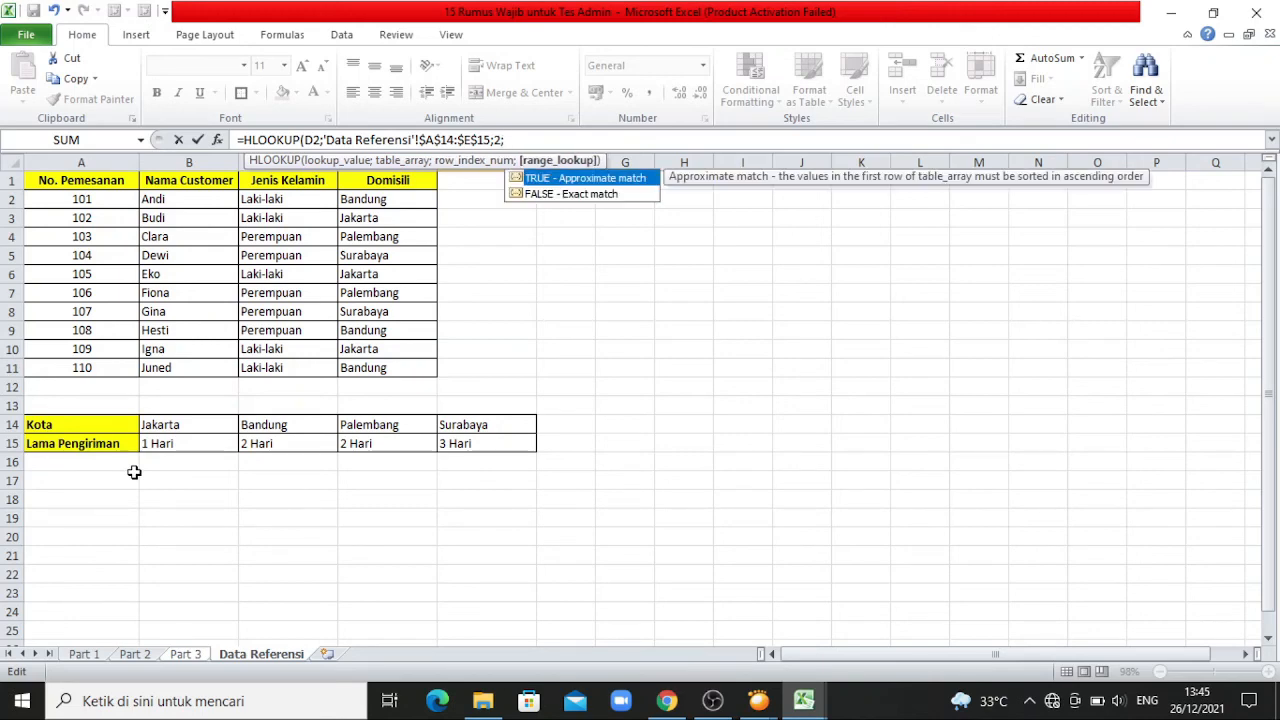
text(0)
text())
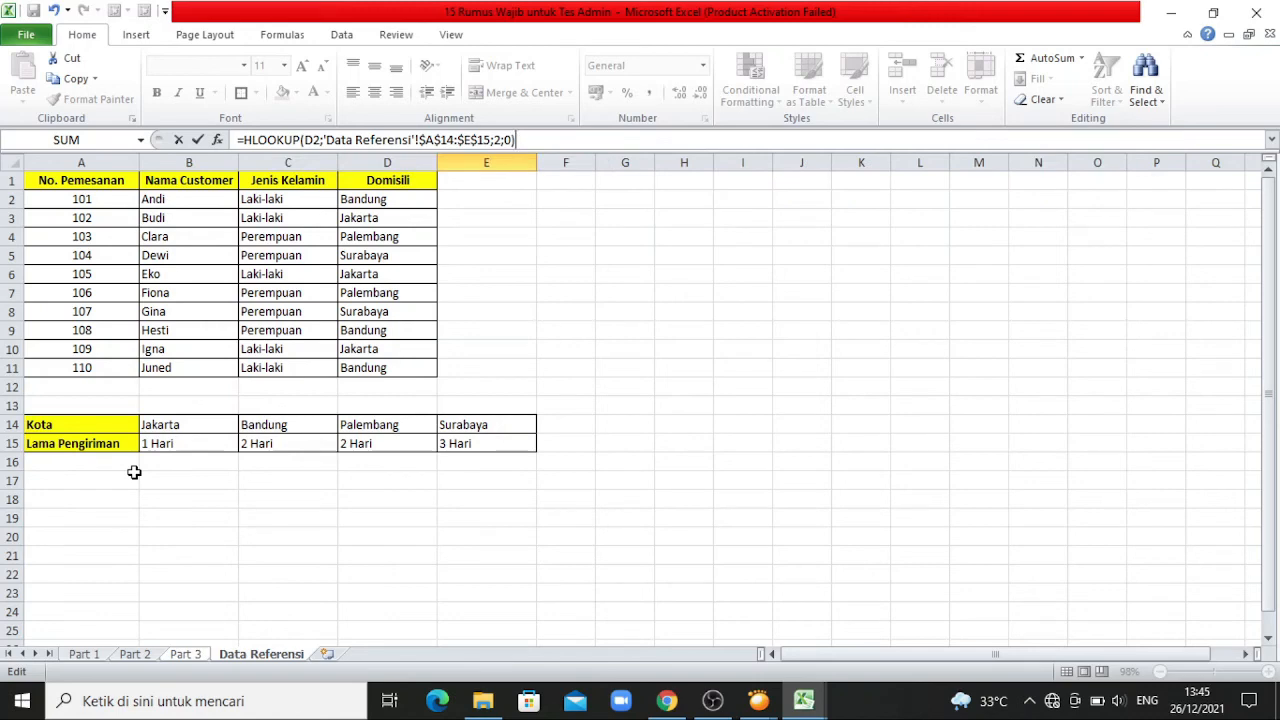
key(Return)
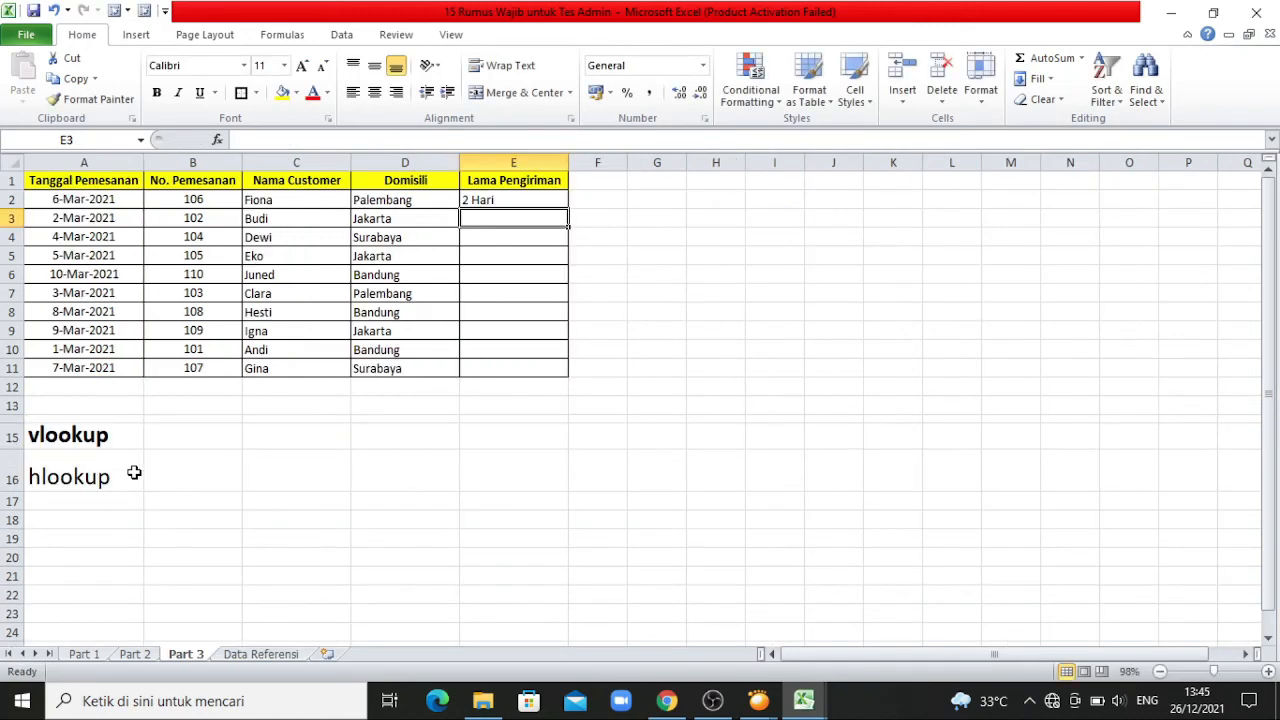
Copy the HLOOKUP formula in E2 down through E11 to fill the Lama Pengiriman column.
click(507, 200)
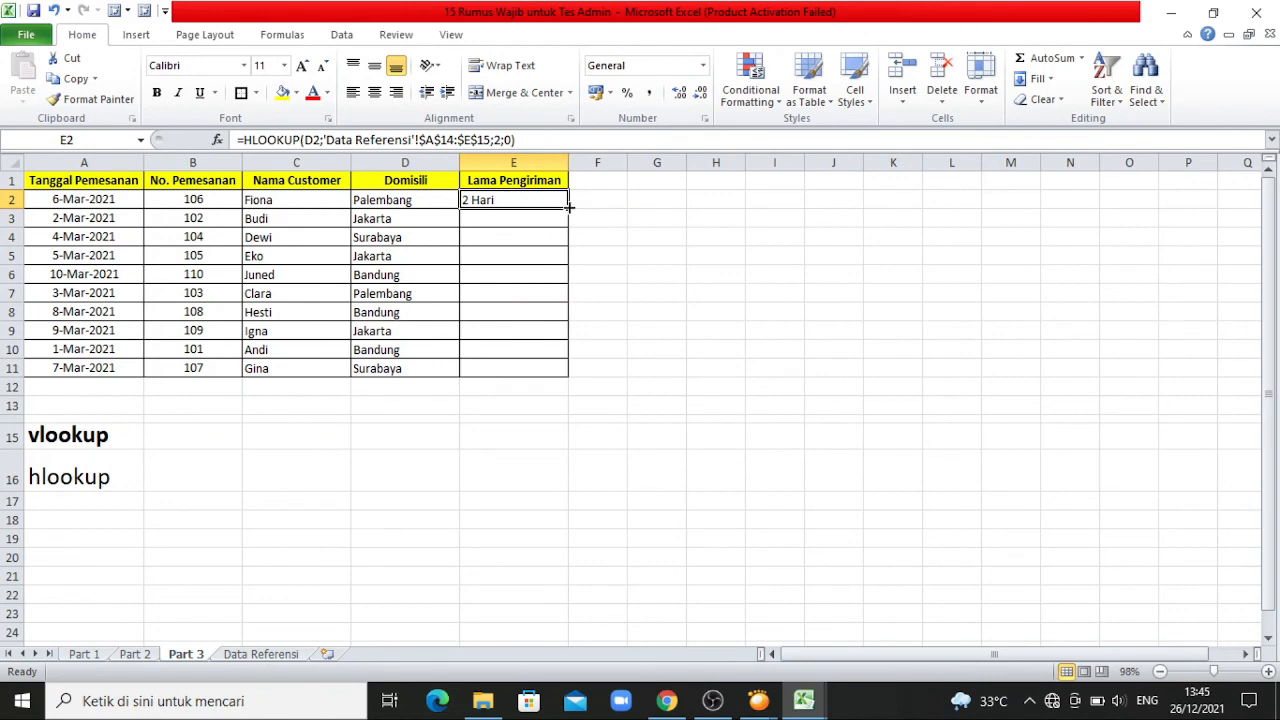
drag(568, 206, 565, 373)
click(640, 308)
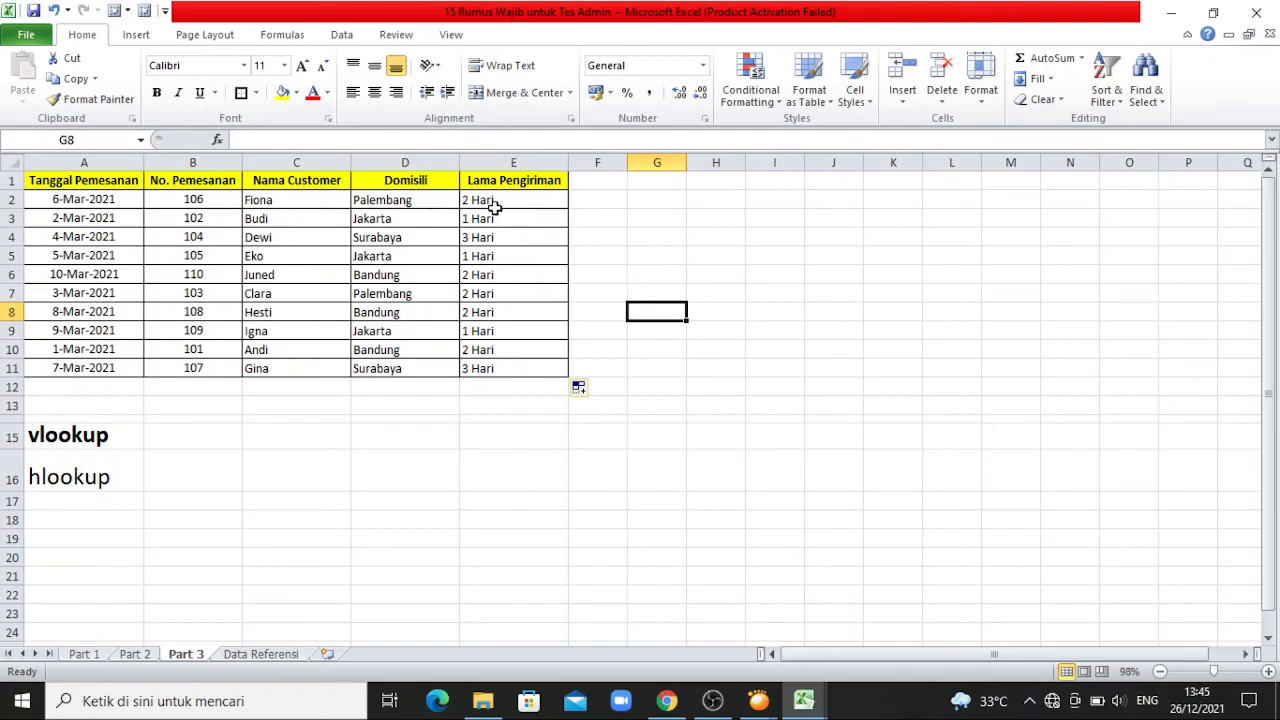
Check the delivery time filled in for Palembang against the city table on the Data Referensi sheet, then return to Part 3.
click(252, 656)
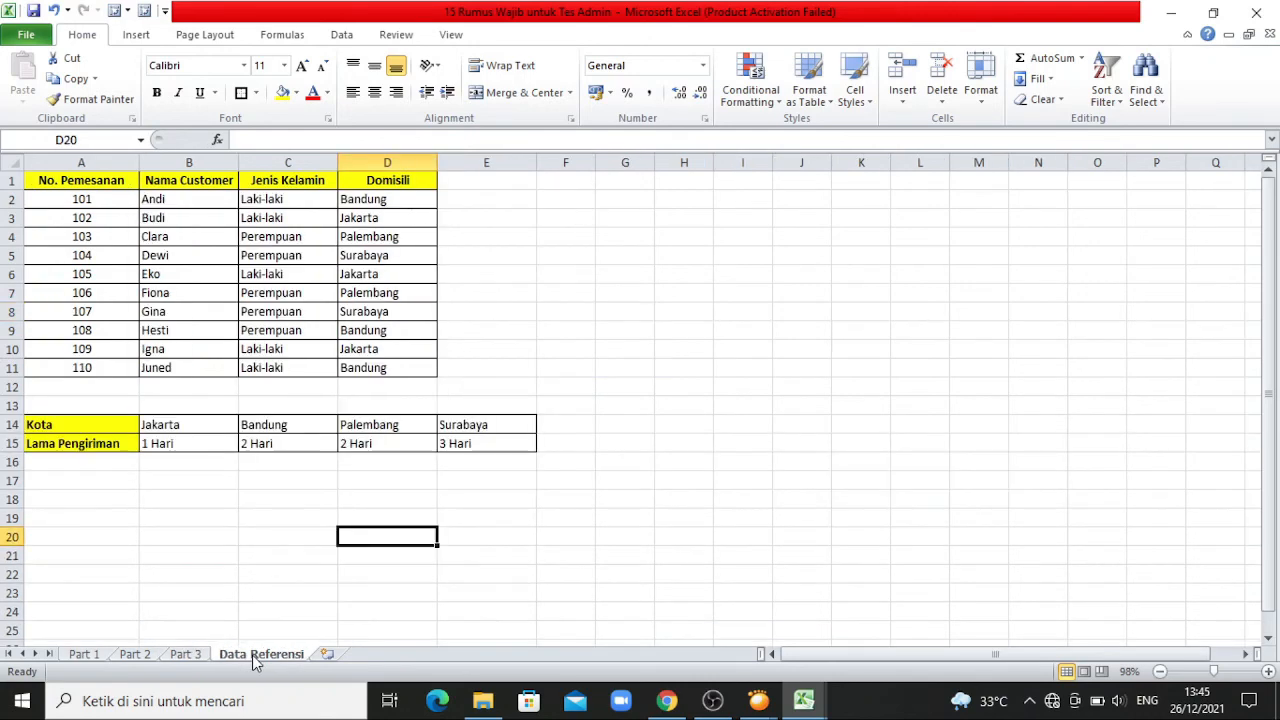
click(370, 445)
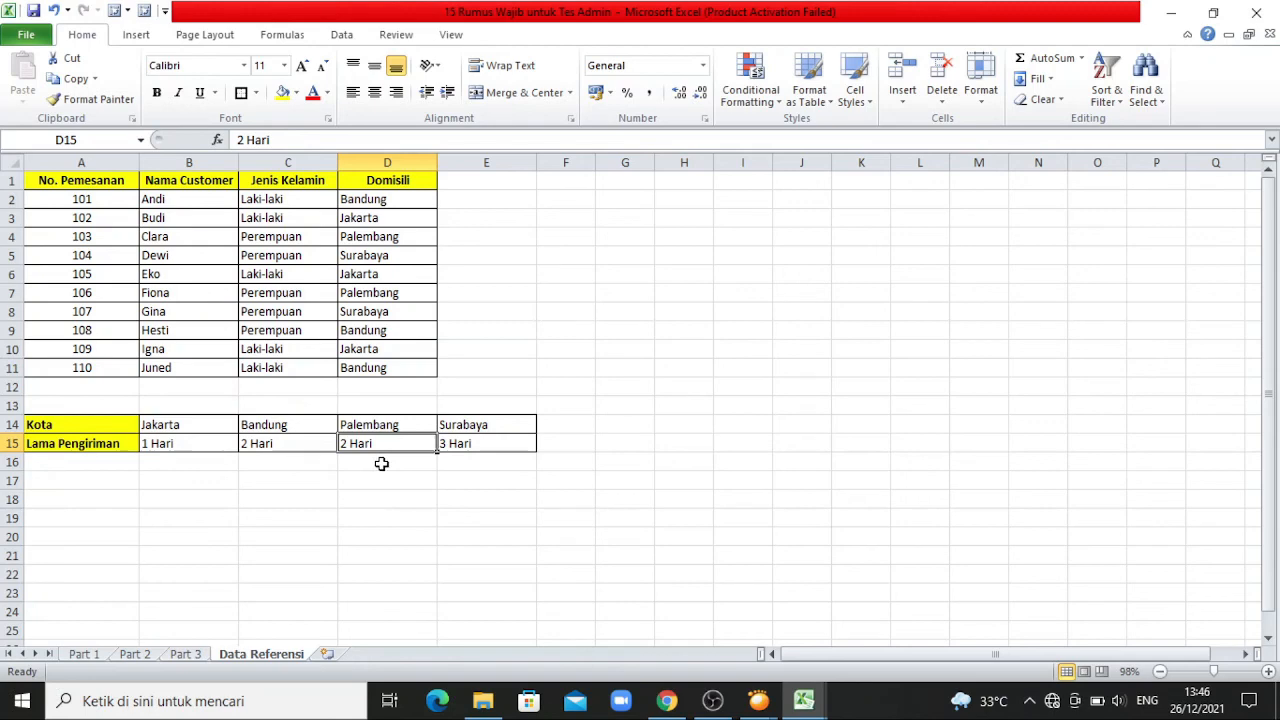
click(186, 654)
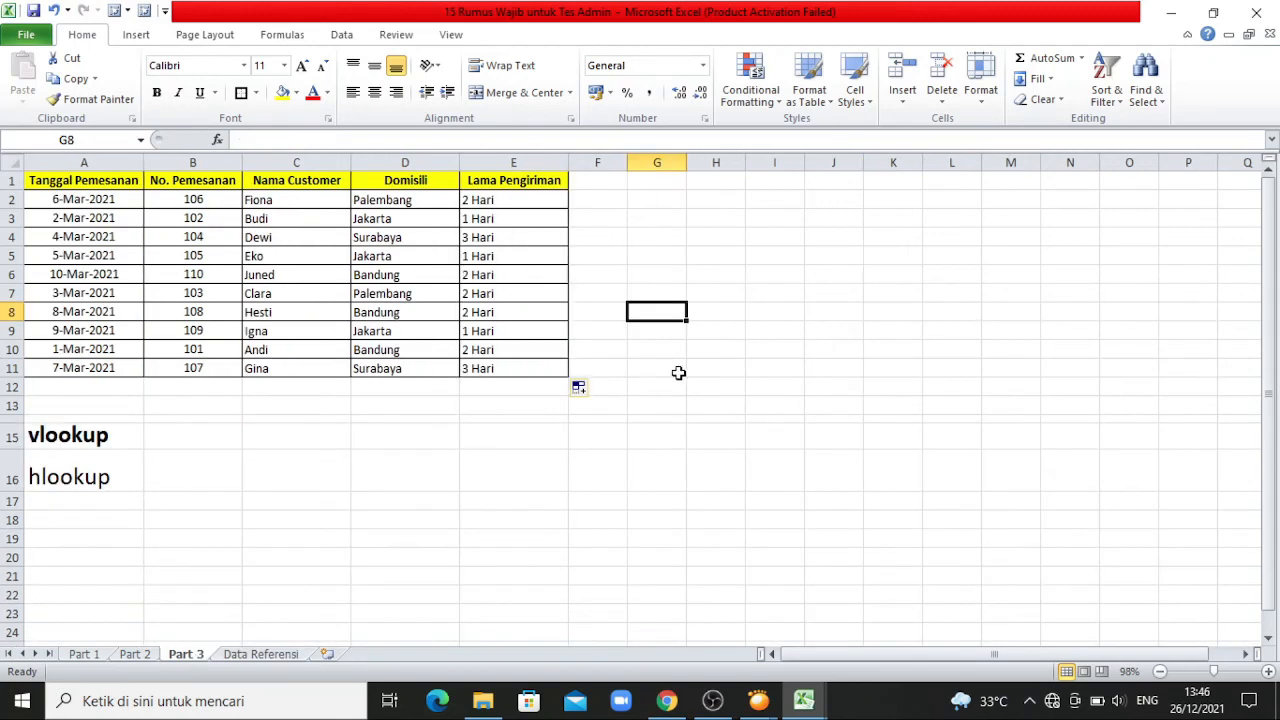
click(679, 370)
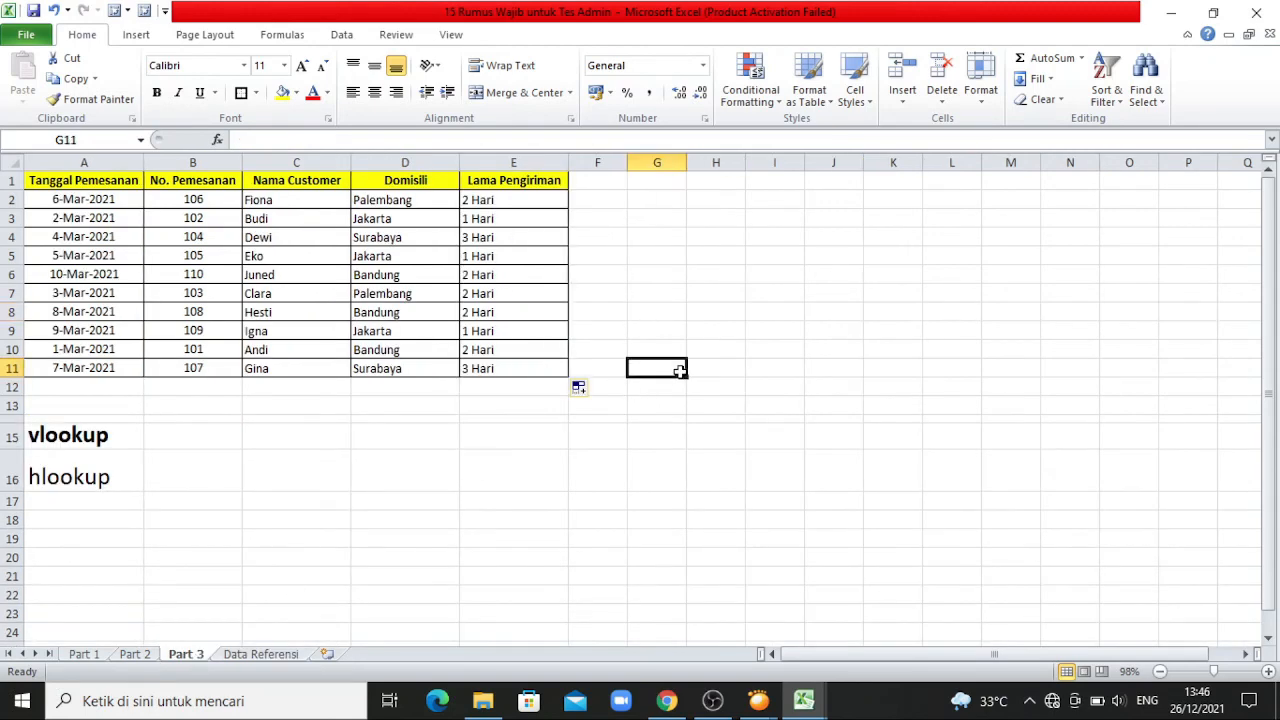